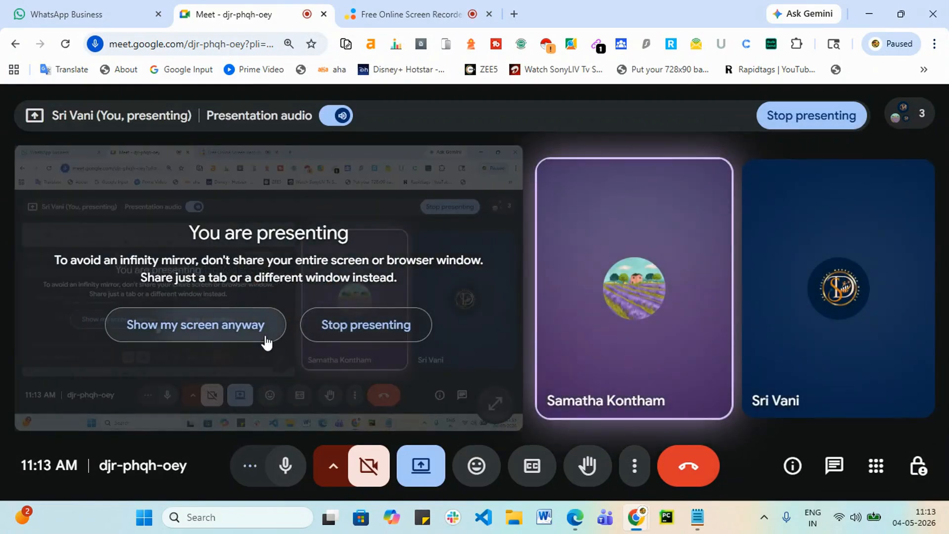
Show the shared screen in the meeting anyway, and search for "wix studio" in a new browser tab
click(267, 340)
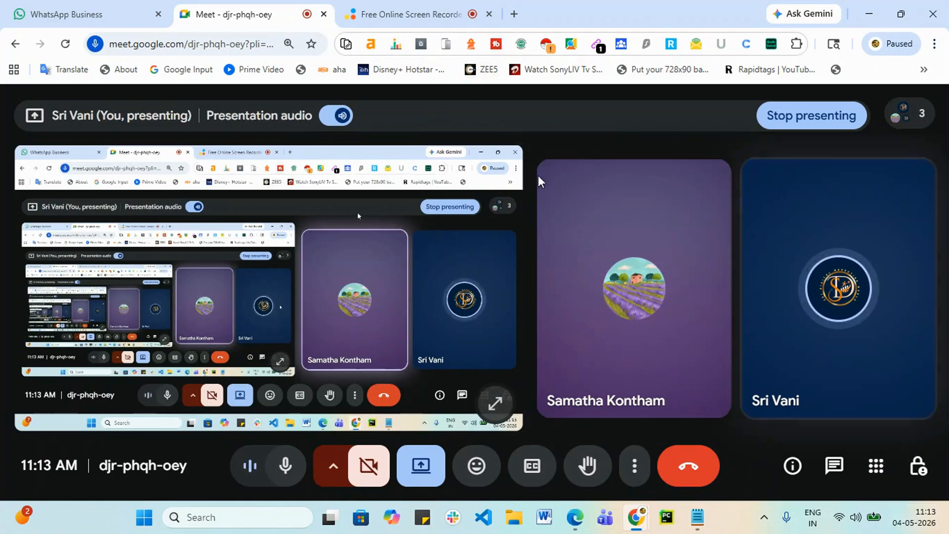
click(514, 15)
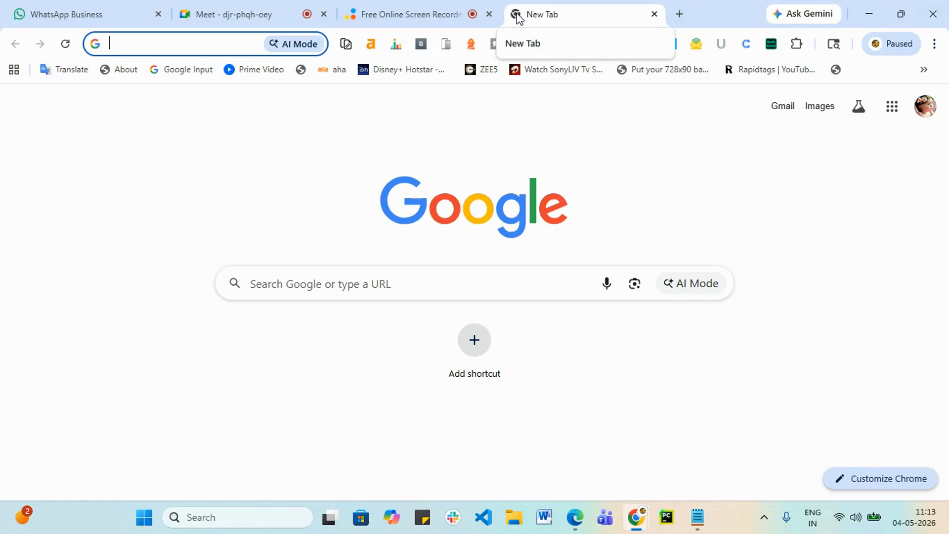
text(wix)
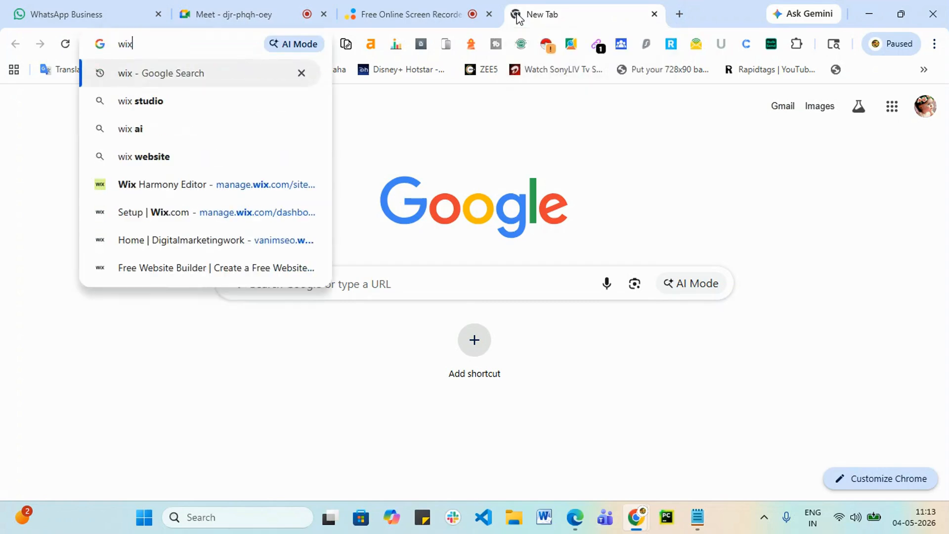
key(Down)
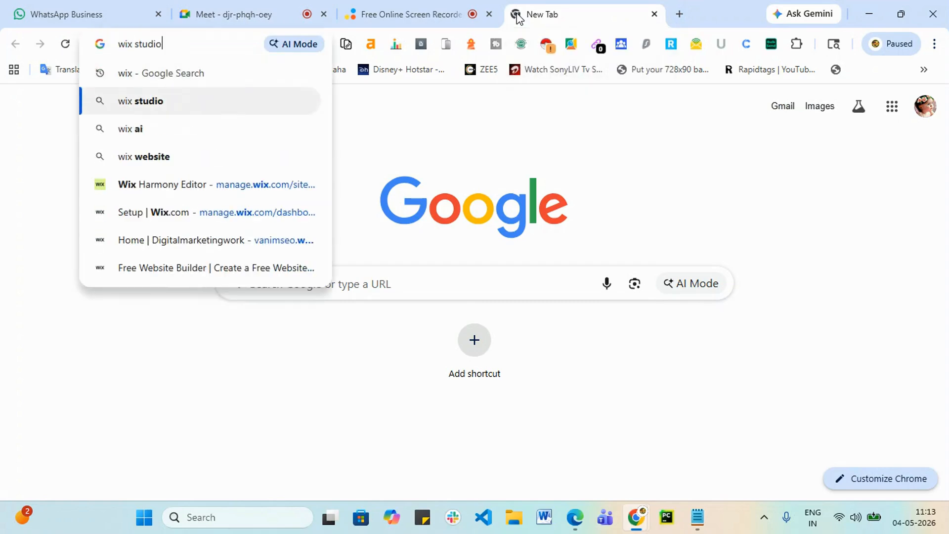
key(Return)
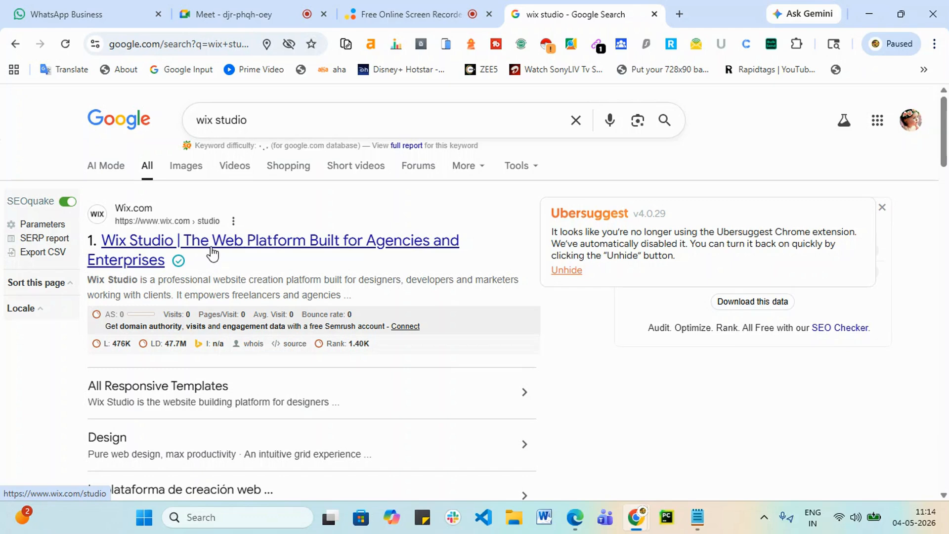
Open the Wix Studio site from the search results and start creating to reach its workspace
mouse_move(208, 246)
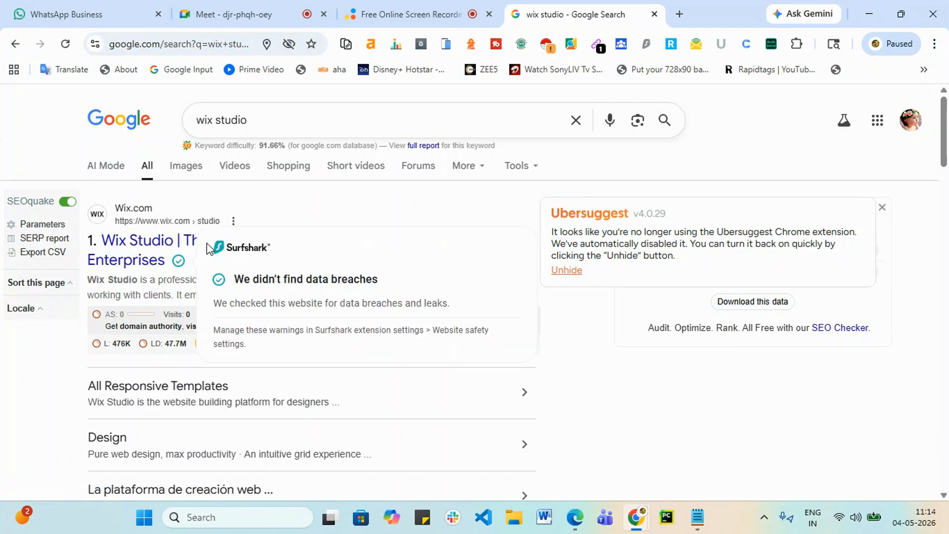
drag(456, 243, 729, 478)
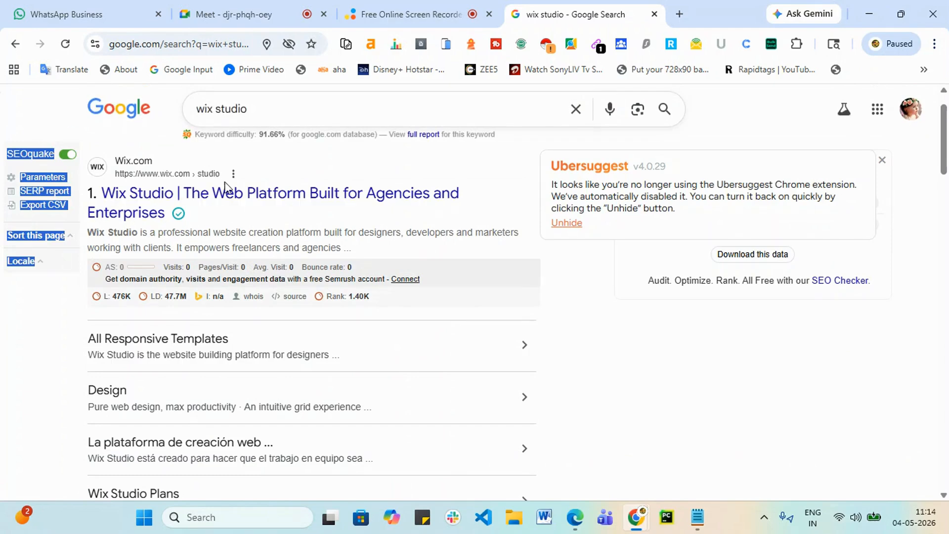
click(236, 198)
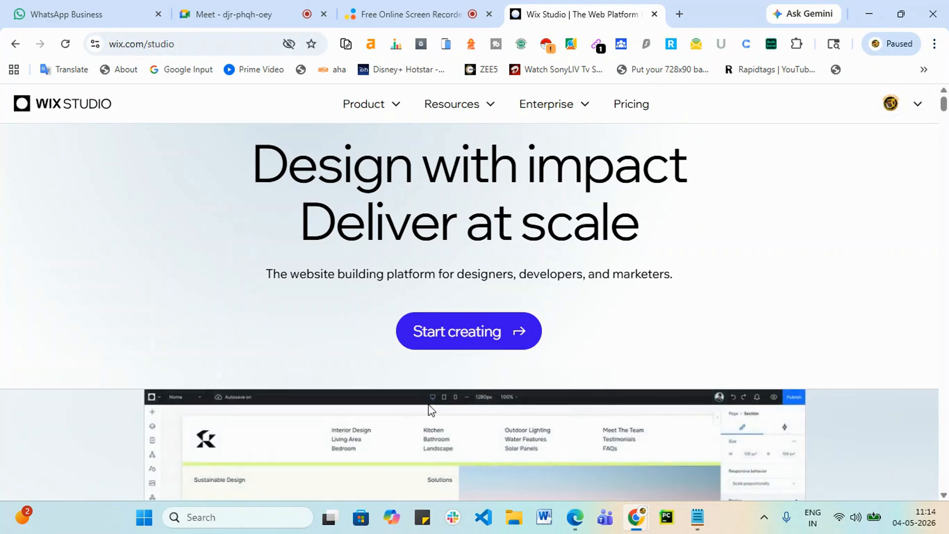
click(458, 341)
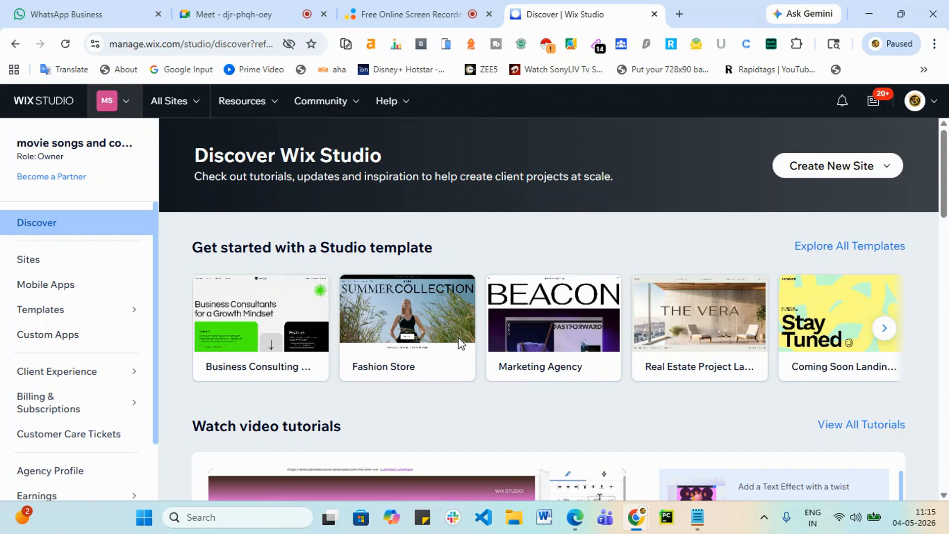
Create a new site with the Wix Editor and skip the AI chat personalization
click(130, 111)
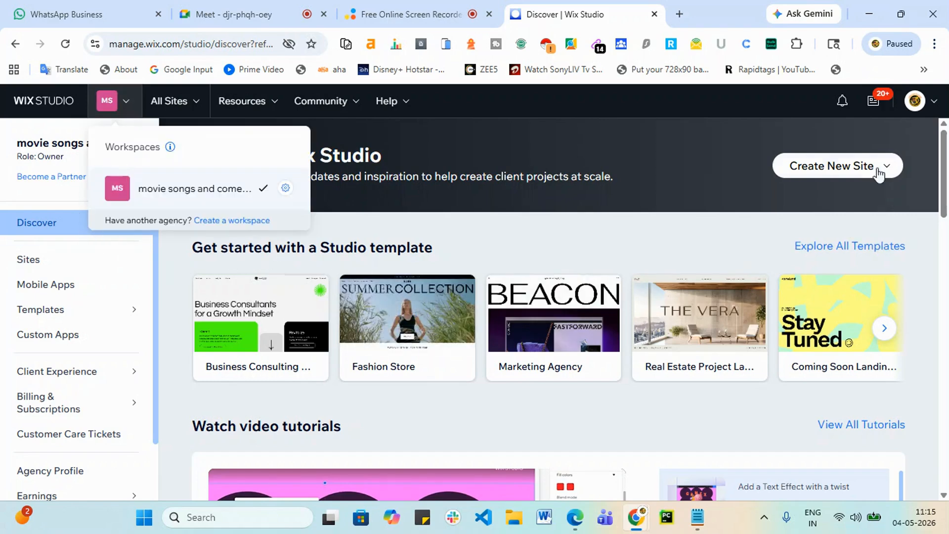
click(643, 140)
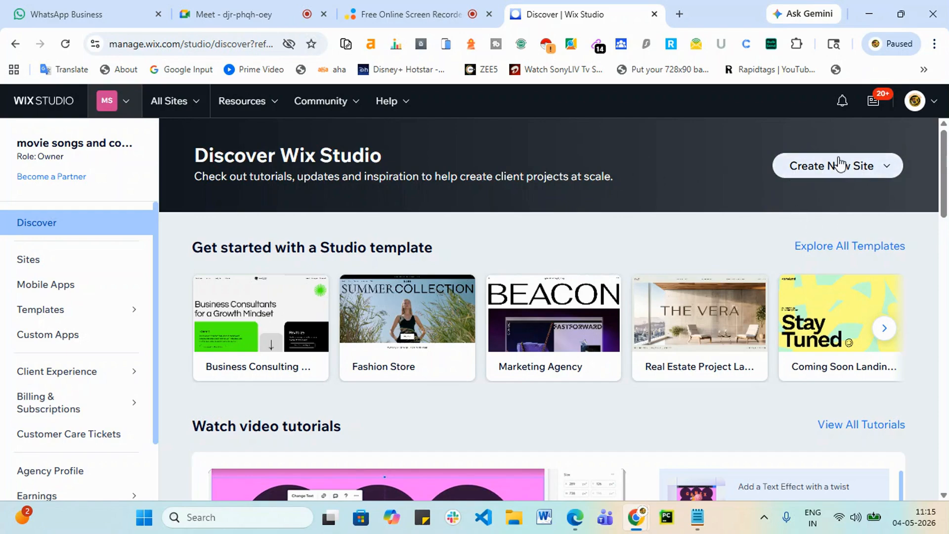
click(832, 174)
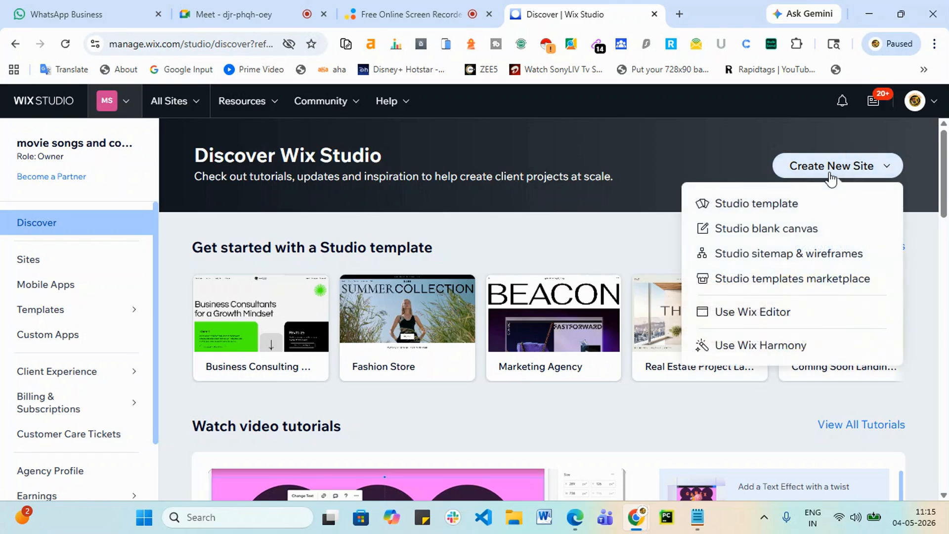
click(771, 318)
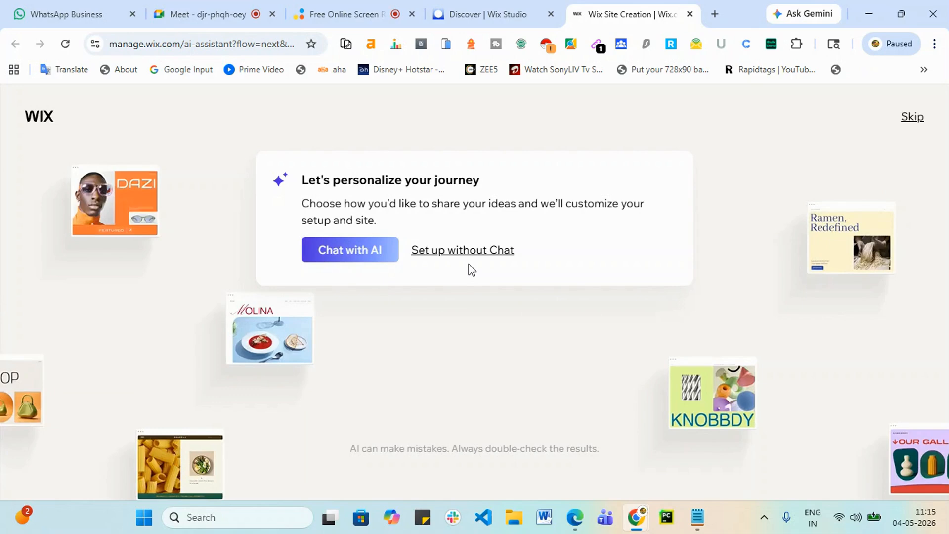
click(912, 119)
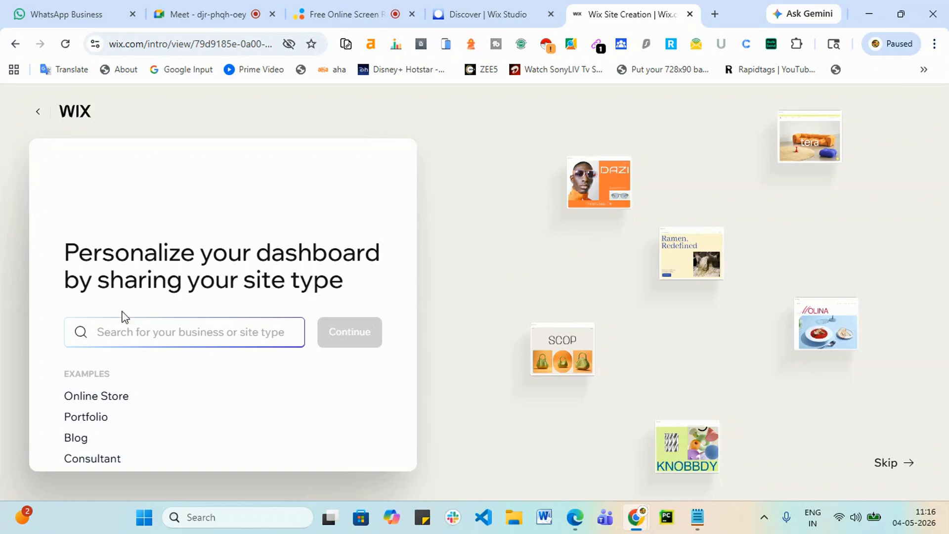
Set the site type to Technology Company and look through the related business types
scroll(103, 371, down, 2)
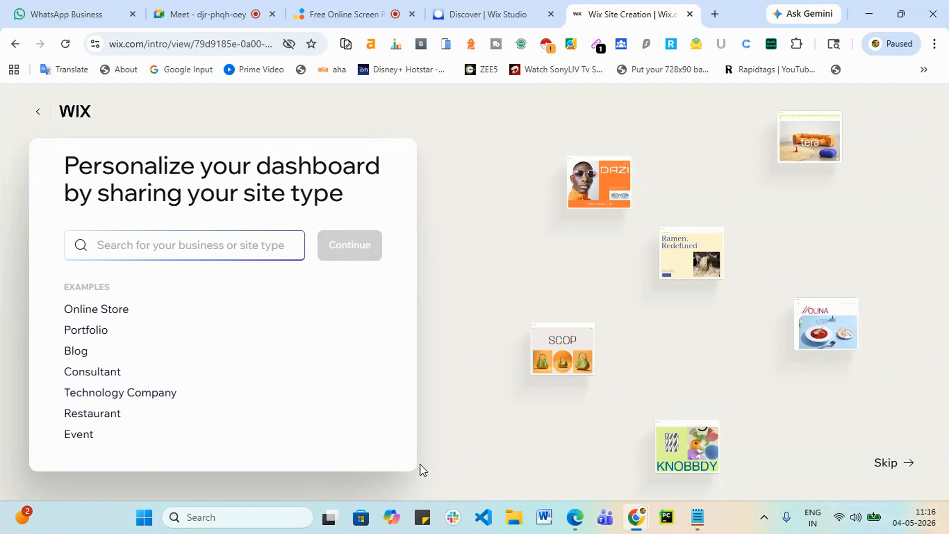
click(134, 399)
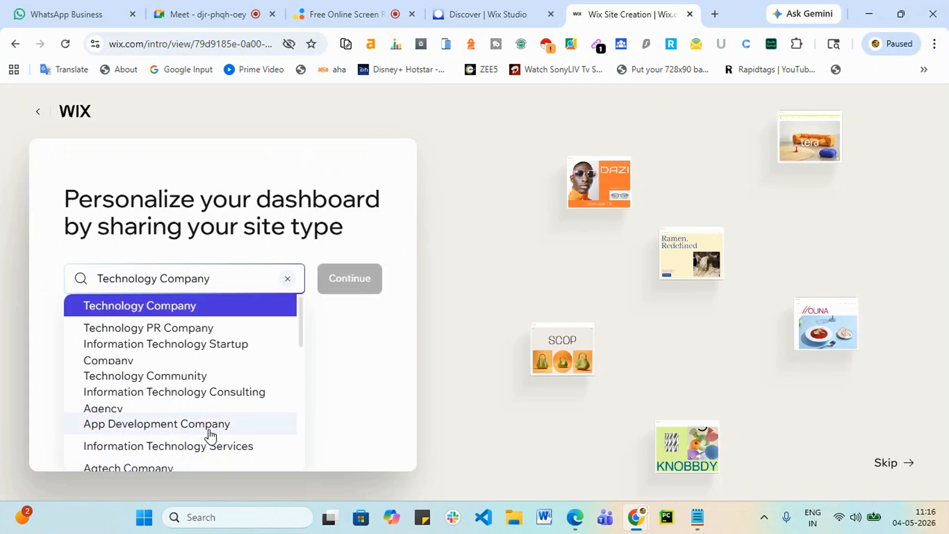
scroll(202, 354, down, 3)
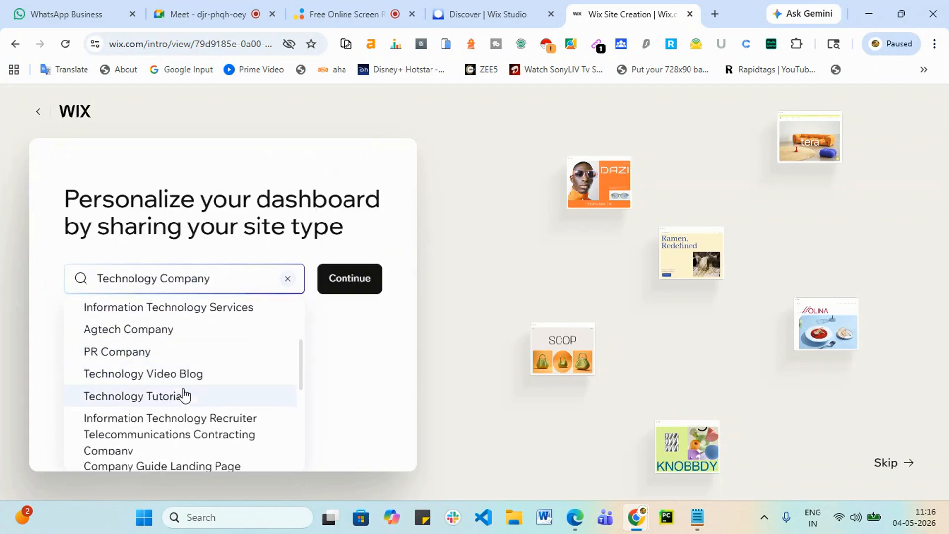
scroll(193, 419, down, 1)
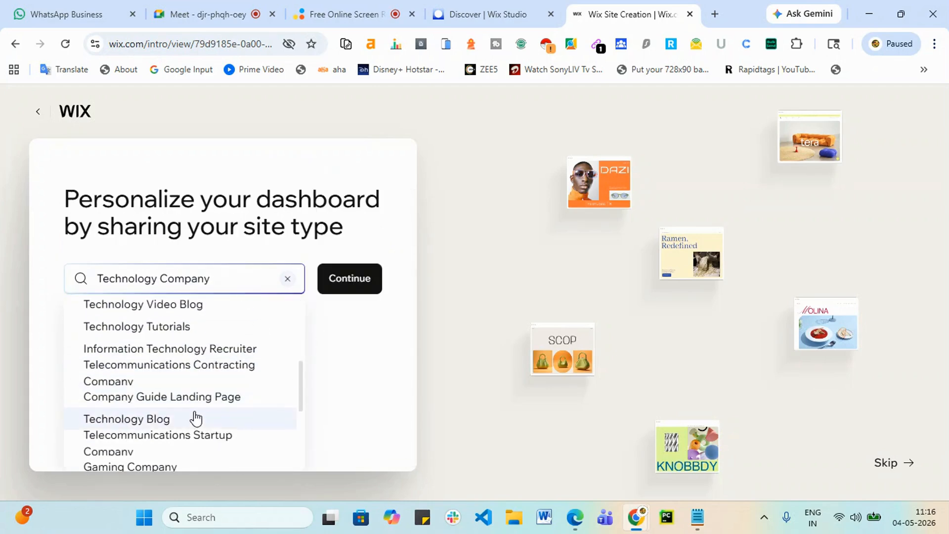
scroll(196, 420, down, 2)
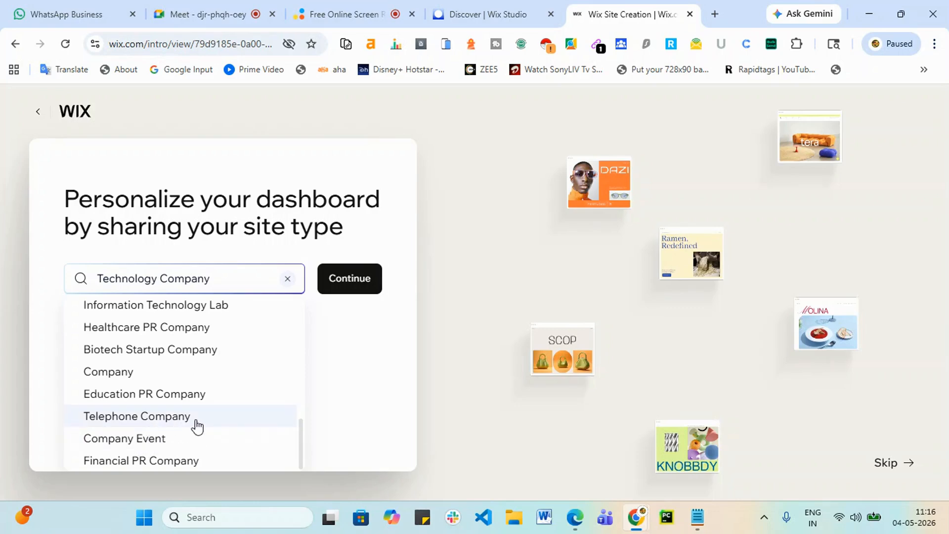
scroll(183, 448, up, 2)
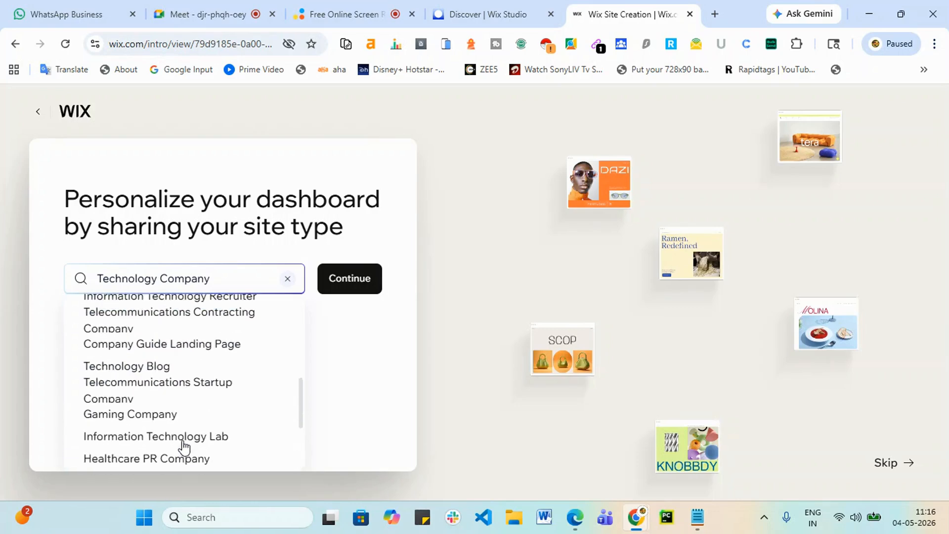
triple_click(173, 287)
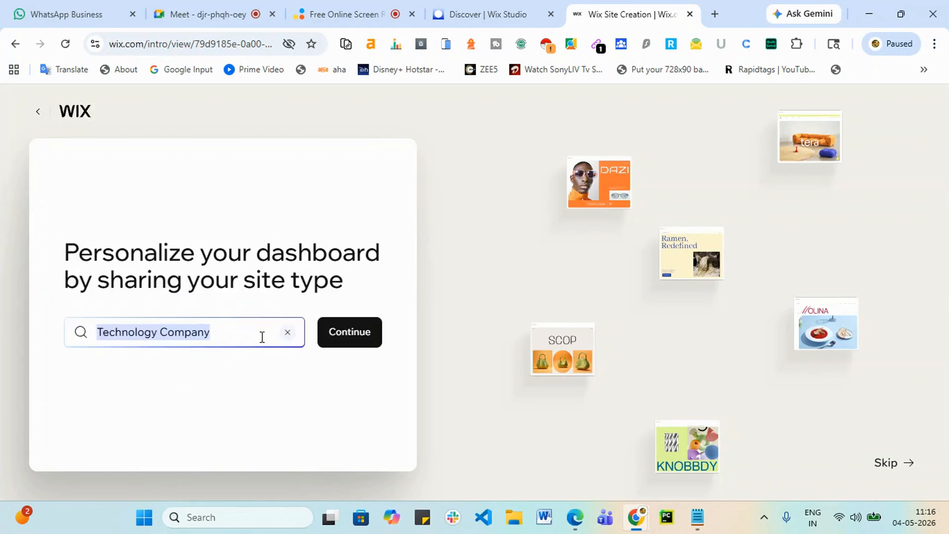
click(250, 395)
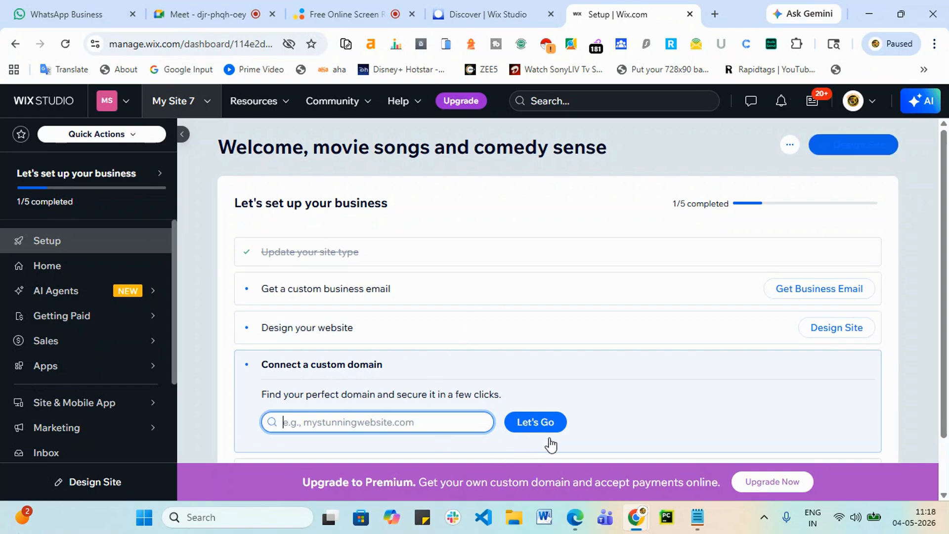
Start designing the site from its setup dashboard and browse the available website templates
click(873, 147)
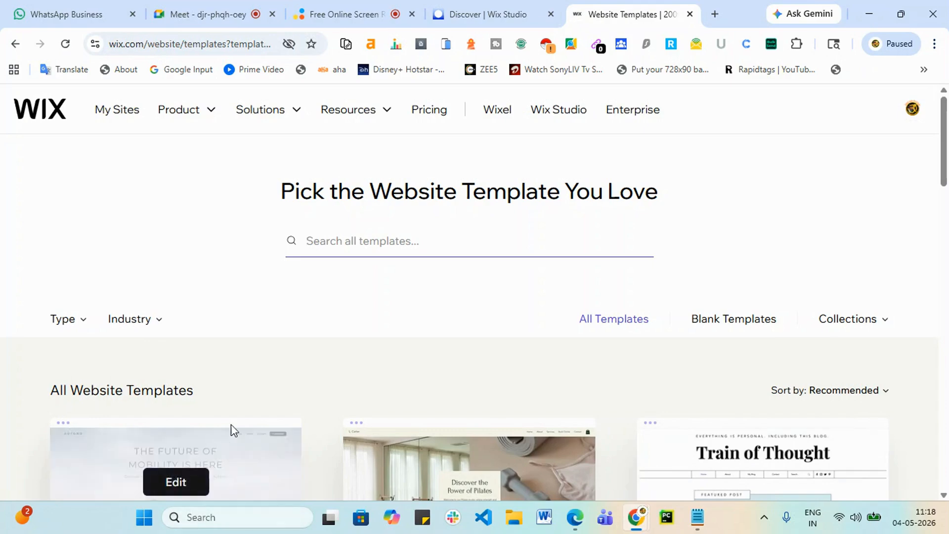
scroll(231, 424, down, 2)
scroll(319, 410, up, 2)
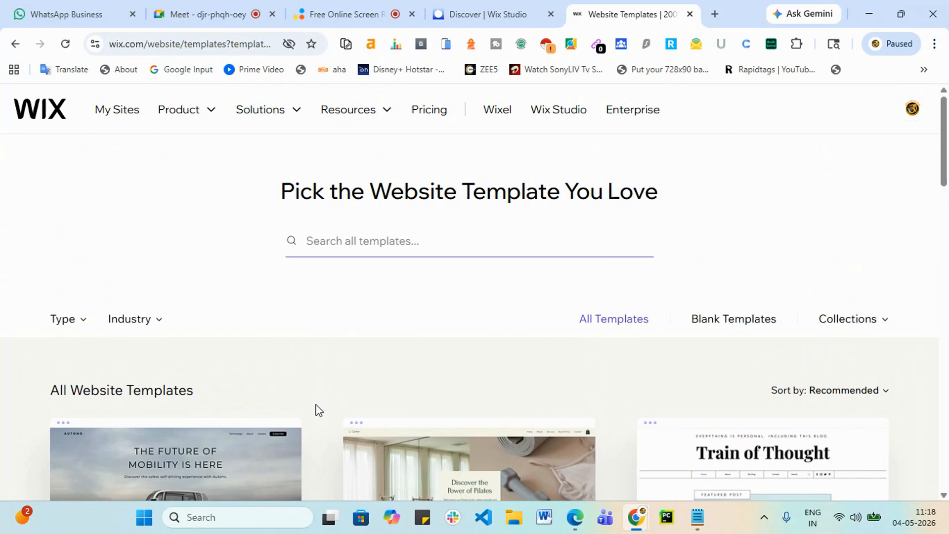
scroll(640, 410, down, 4)
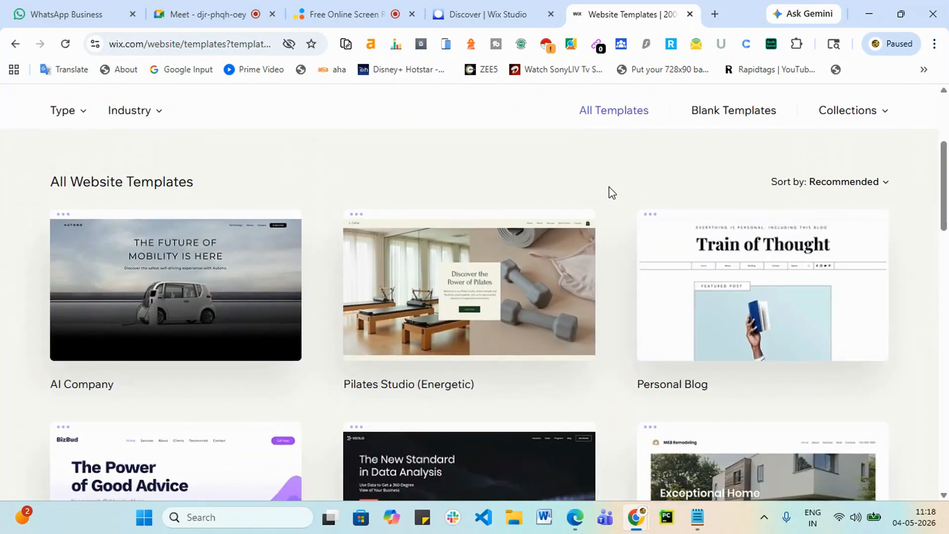
scroll(262, 355, up, 1)
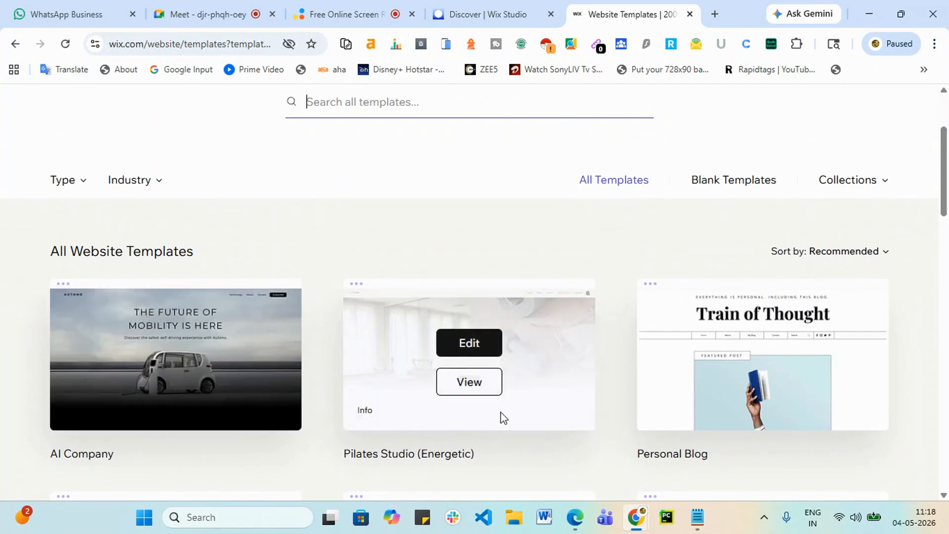
scroll(678, 407, down, 3)
scroll(692, 405, down, 3)
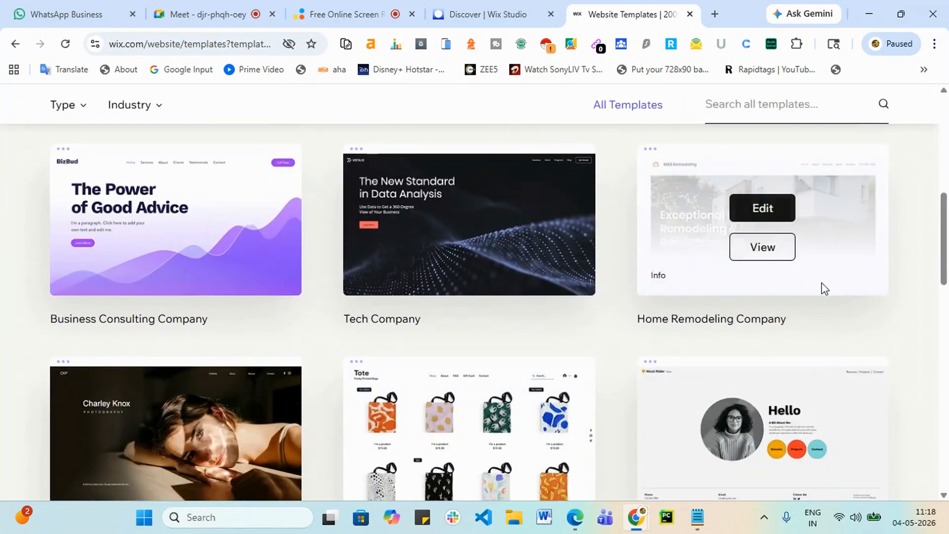
scroll(418, 316, up, 1)
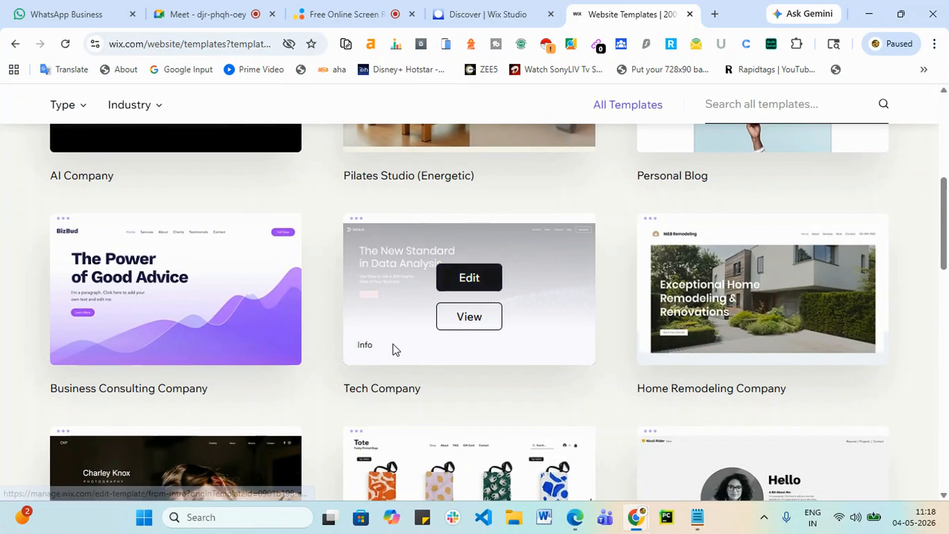
Preview the Tech Company template and look through its home page from the header down to the footer
click(481, 322)
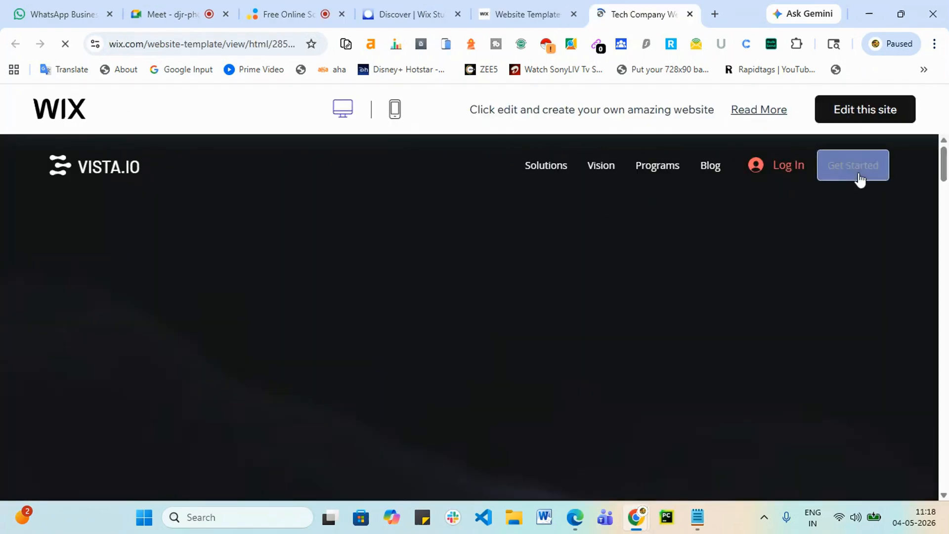
scroll(539, 335, down, 4)
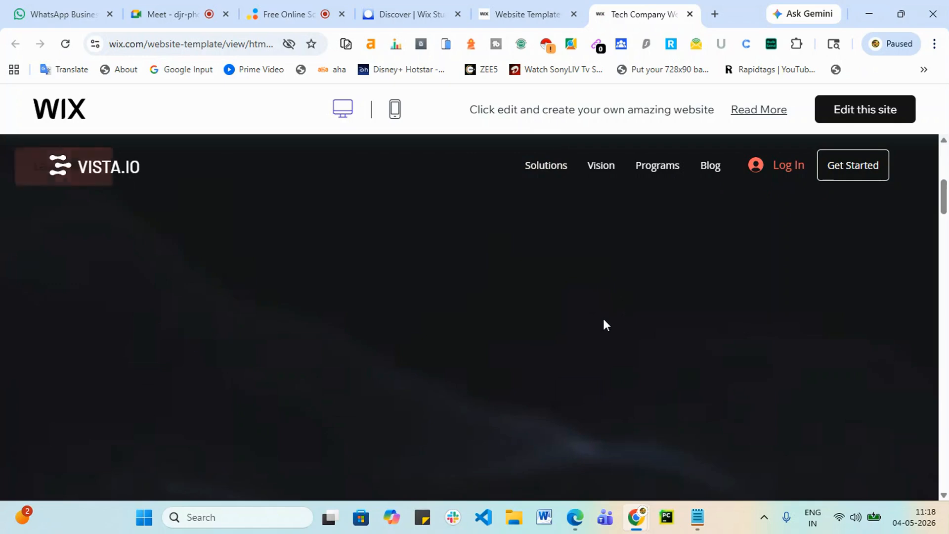
scroll(584, 337, down, 5)
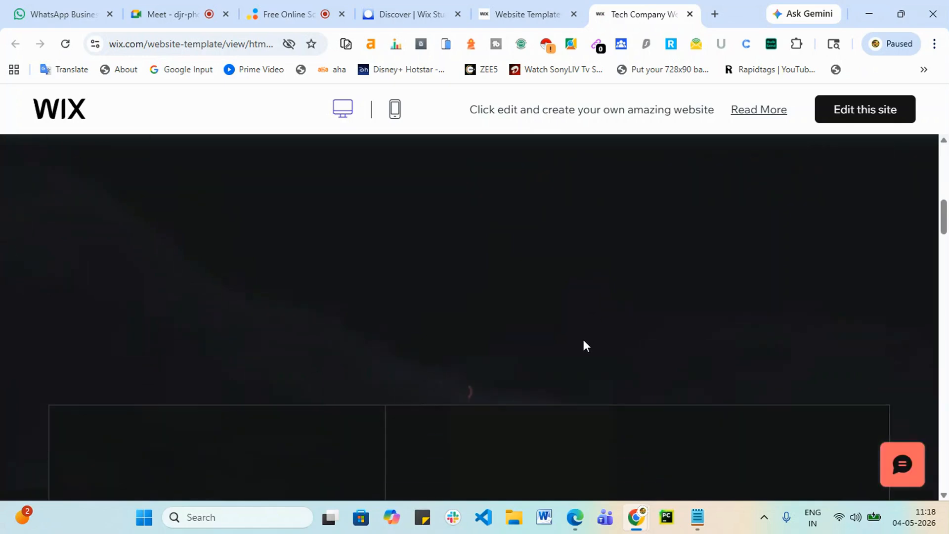
scroll(583, 341, down, 5)
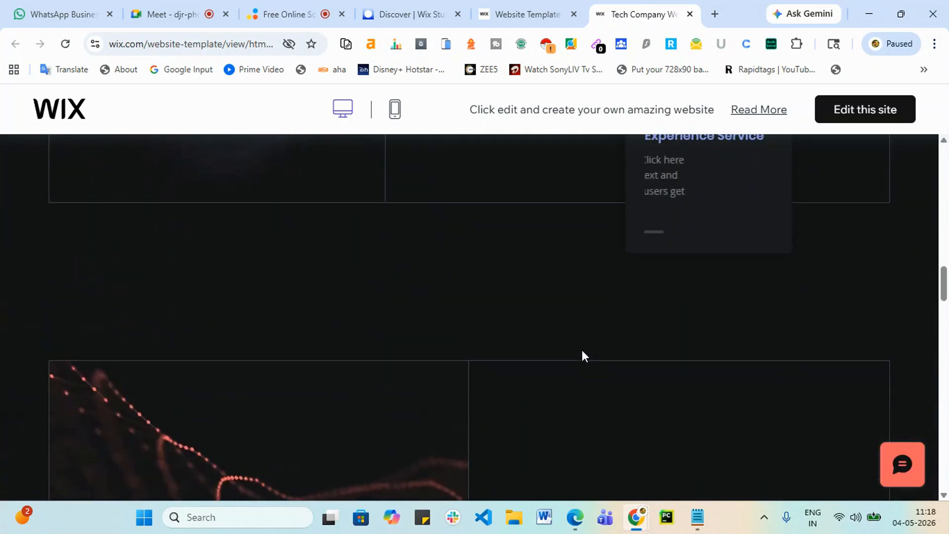
scroll(582, 350, down, 10)
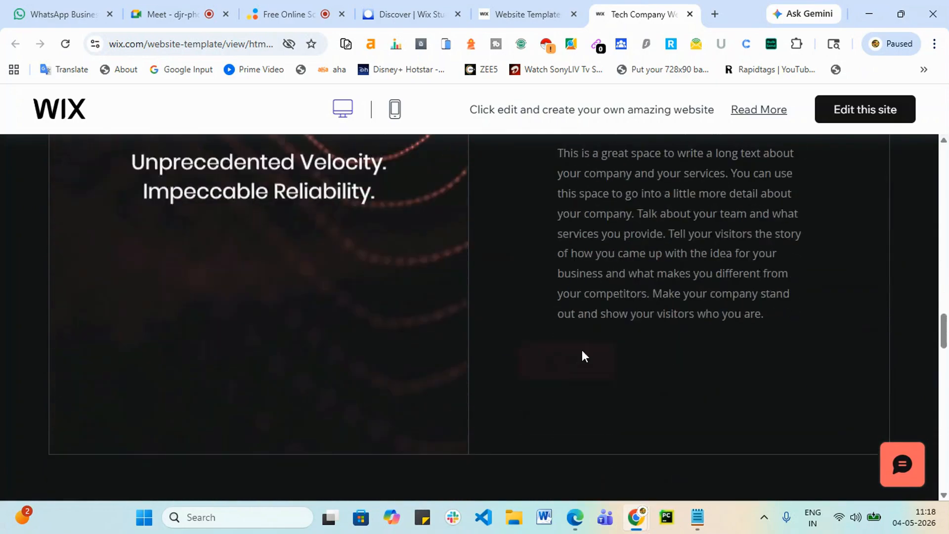
scroll(583, 350, down, 7)
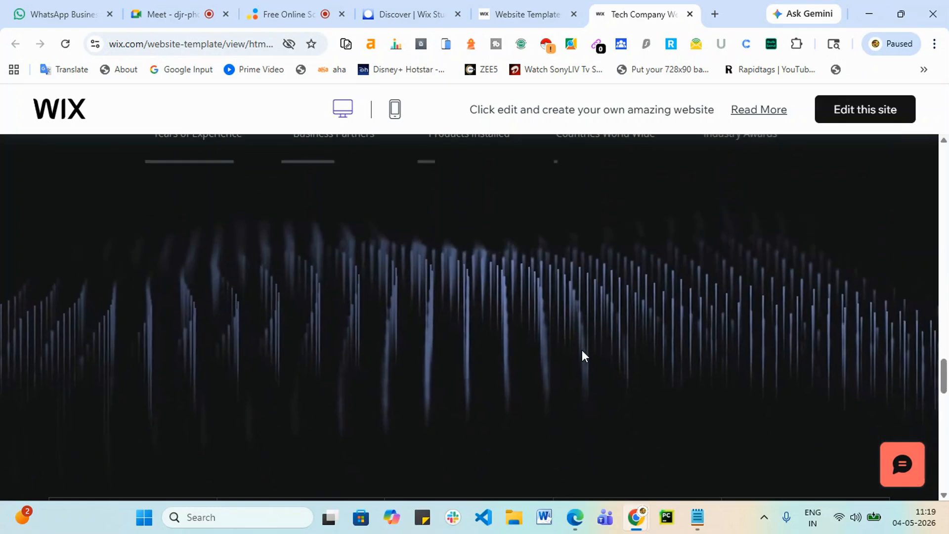
scroll(583, 351, down, 8)
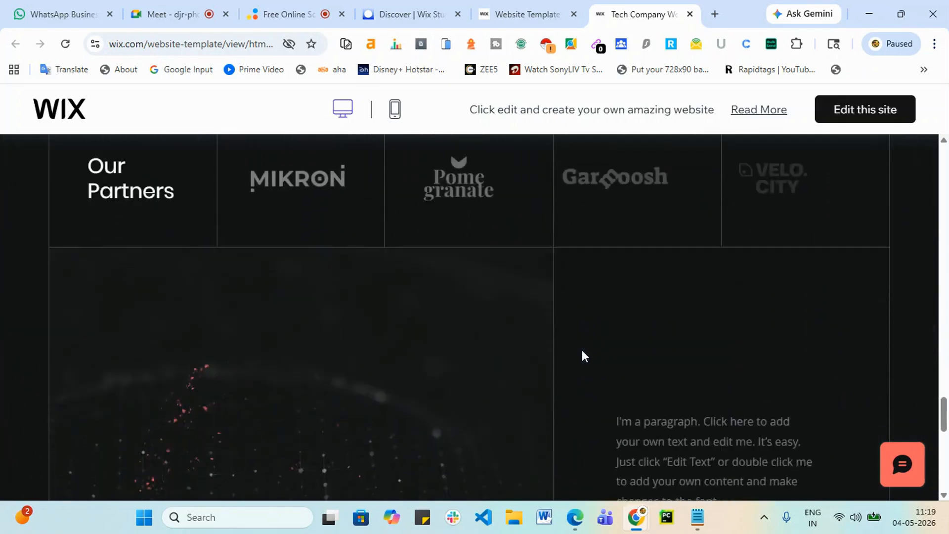
scroll(583, 351, down, 4)
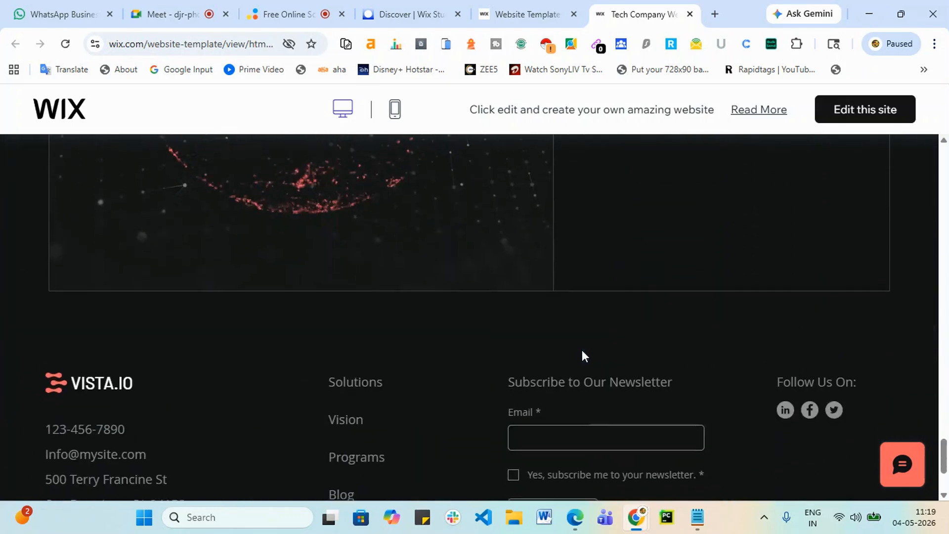
scroll(582, 350, down, 3)
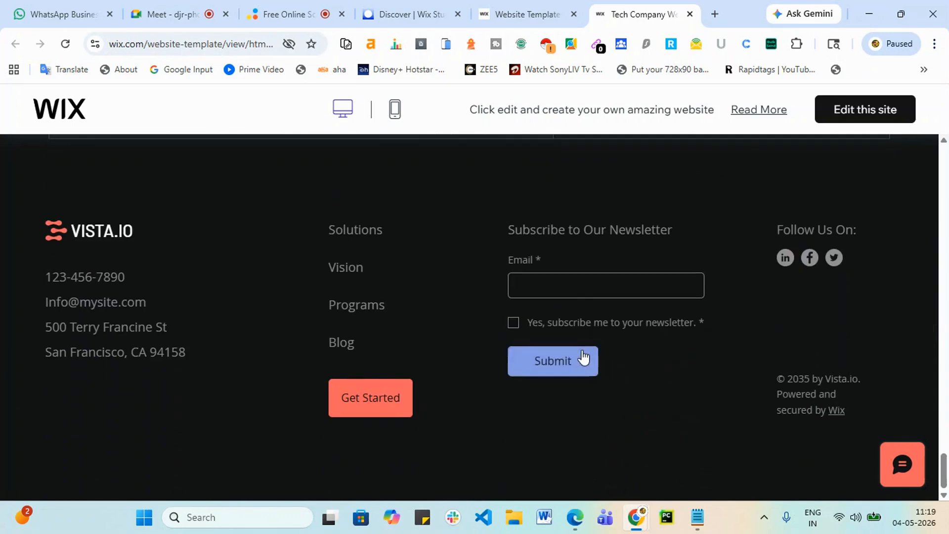
scroll(479, 371, up, 10)
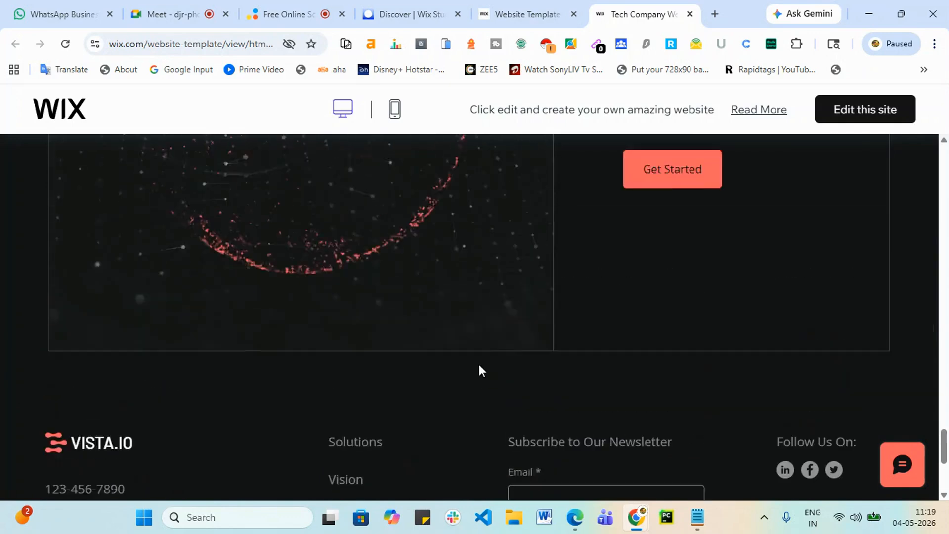
scroll(480, 366, up, 15)
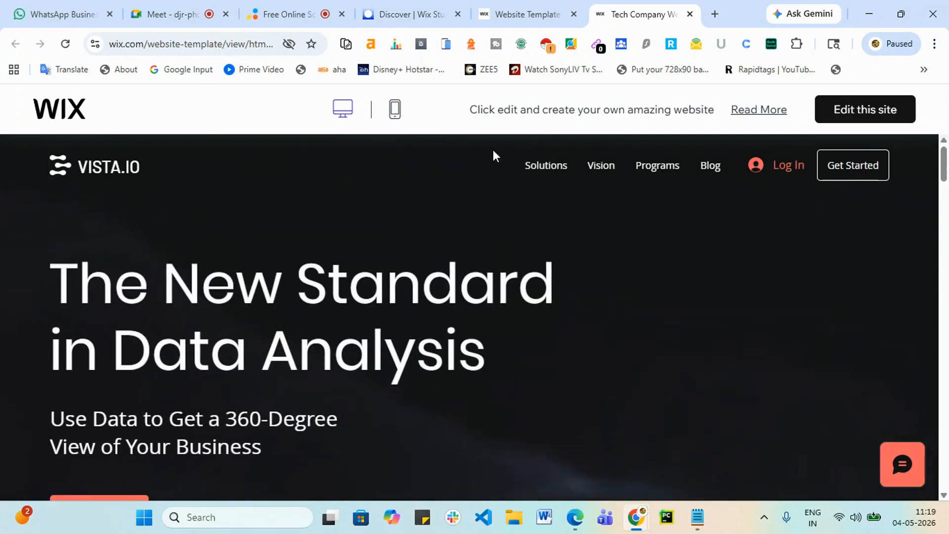
Return to the template gallery and browse through the listed website templates to page 2
click(542, 7)
mouse_move(735, 327)
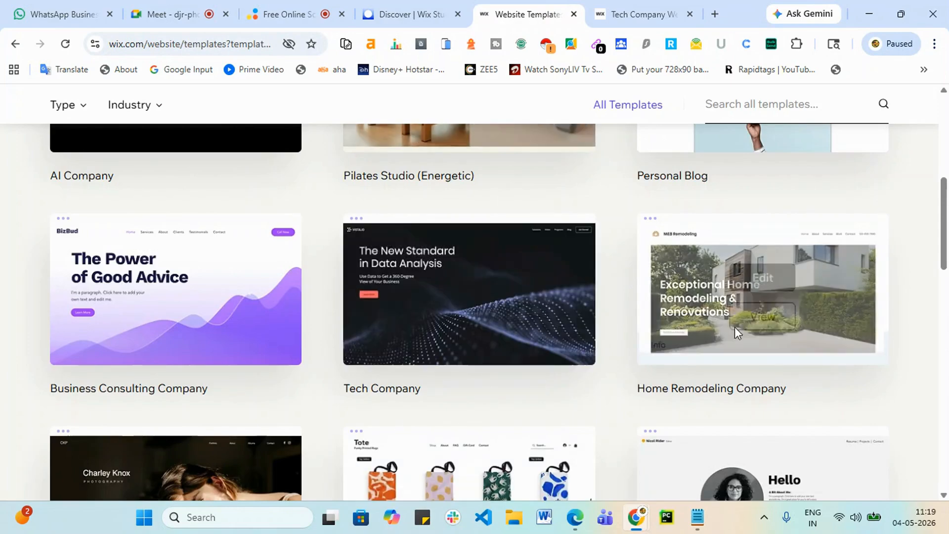
scroll(585, 394, down, 4)
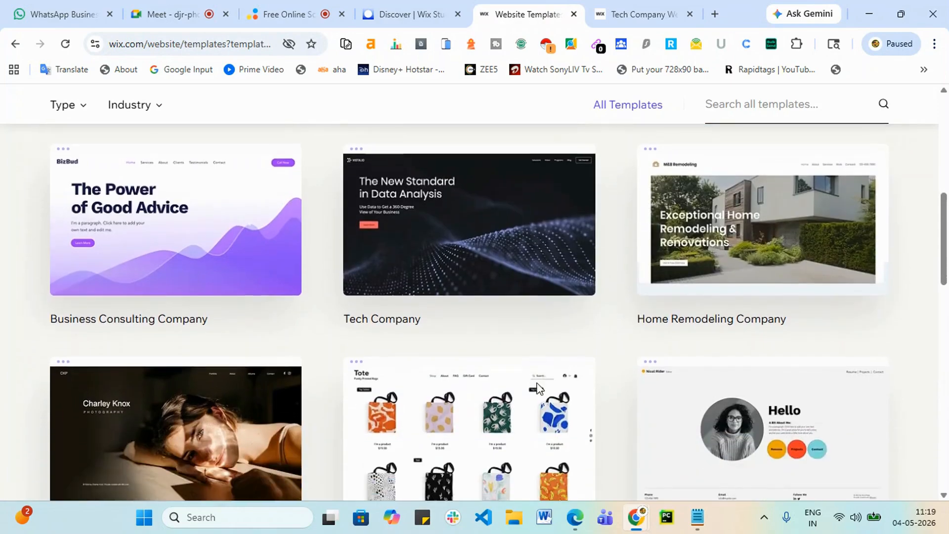
scroll(373, 420, down, 1)
scroll(372, 420, down, 2)
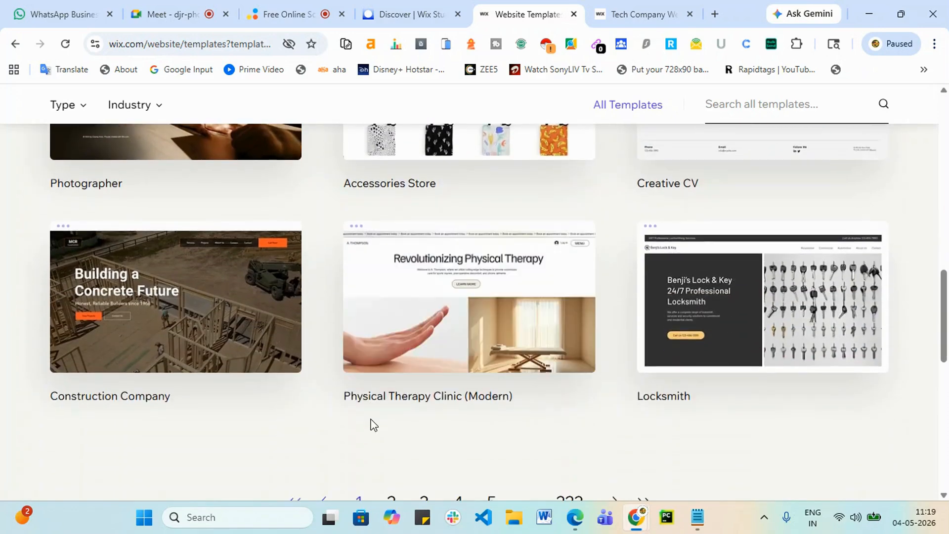
scroll(593, 384, down, 3)
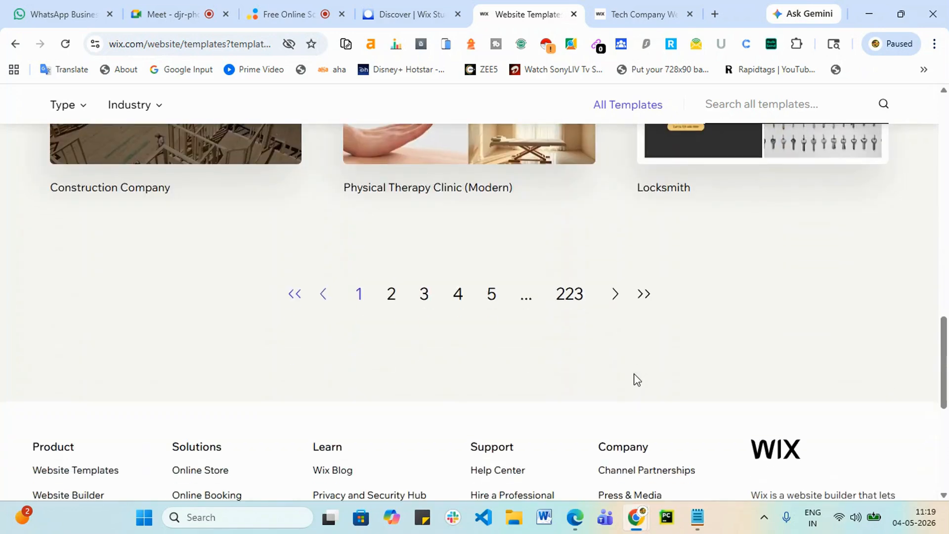
scroll(511, 365, up, 2)
scroll(517, 389, down, 2)
click(391, 296)
scroll(458, 333, down, 15)
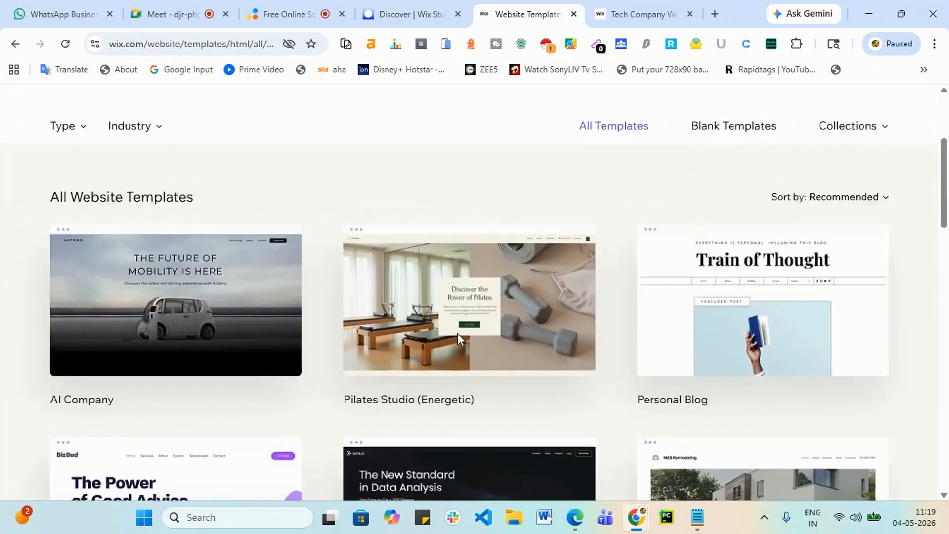
scroll(493, 348, up, 3)
scroll(487, 353, up, 6)
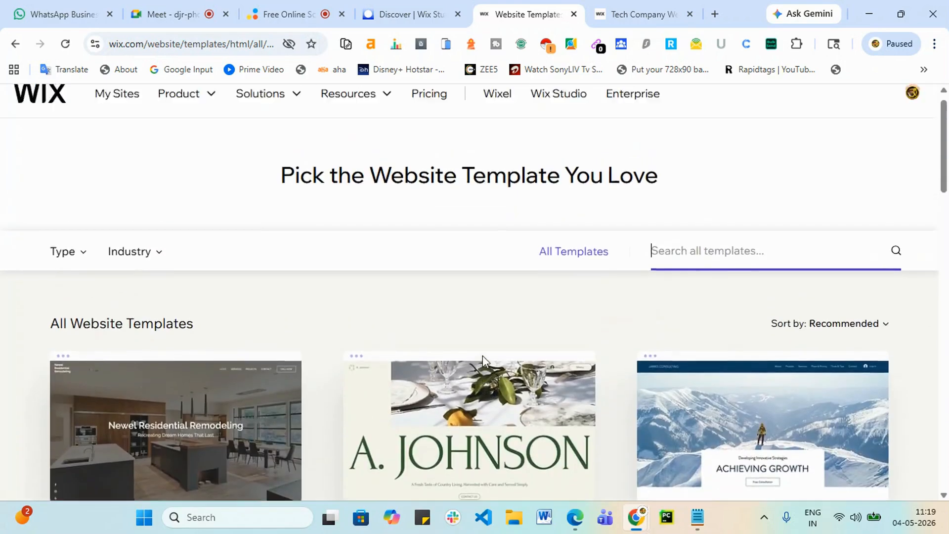
Search all templates for "digital marketing" and dismiss the loading error
click(348, 243)
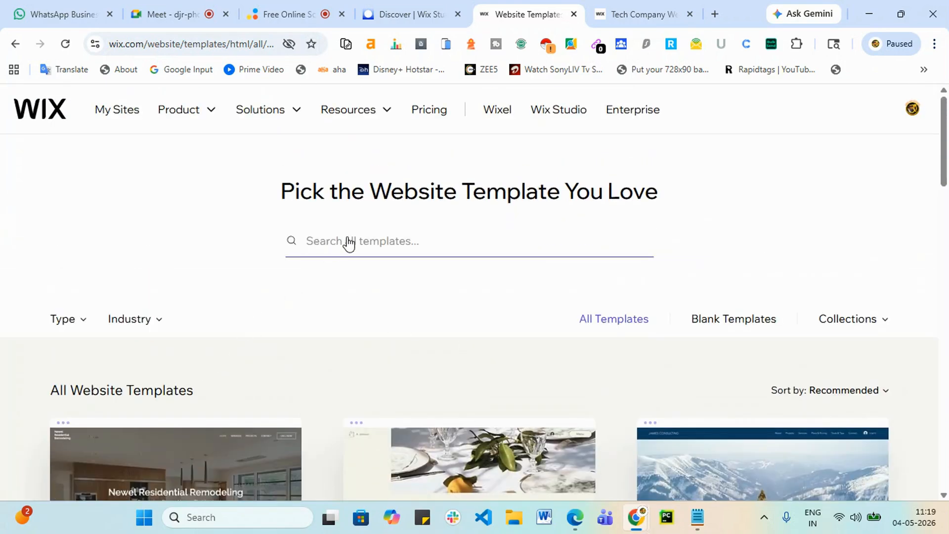
text(digital marketing)
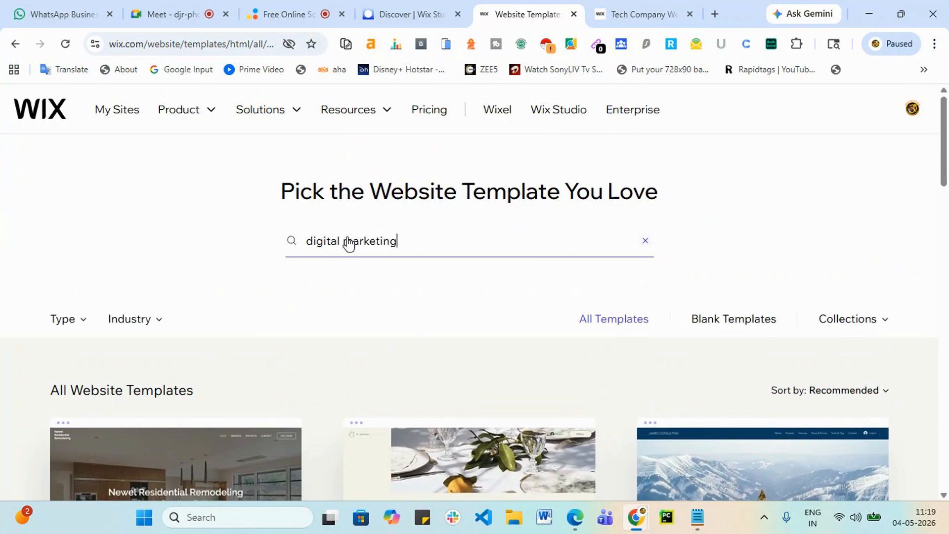
key(Return)
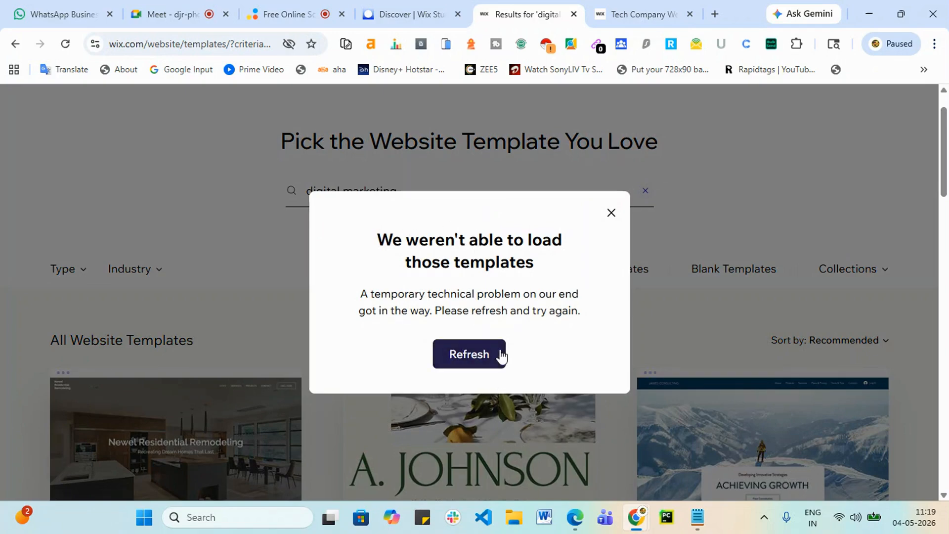
click(612, 213)
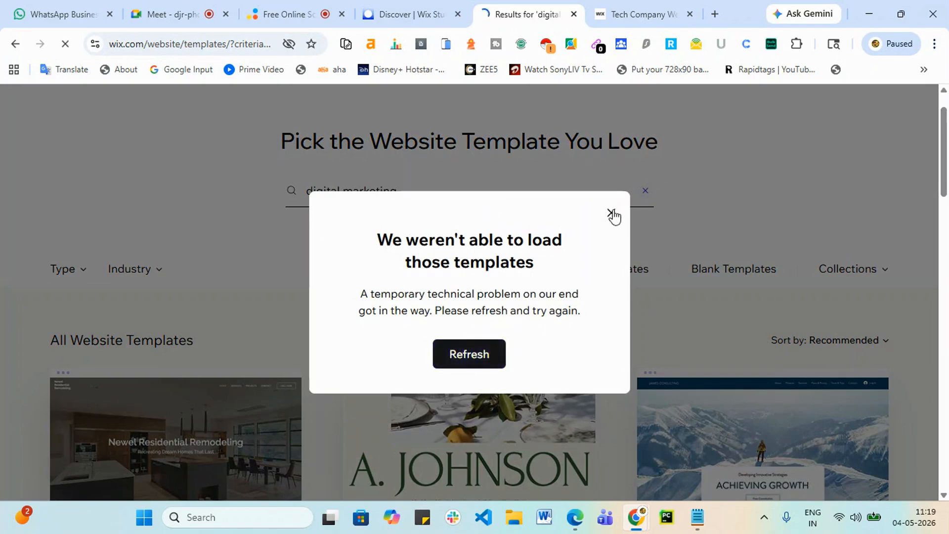
Examine the designs of the digital marketing templates in the search results down to the page navigation
scroll(500, 293, down, 4)
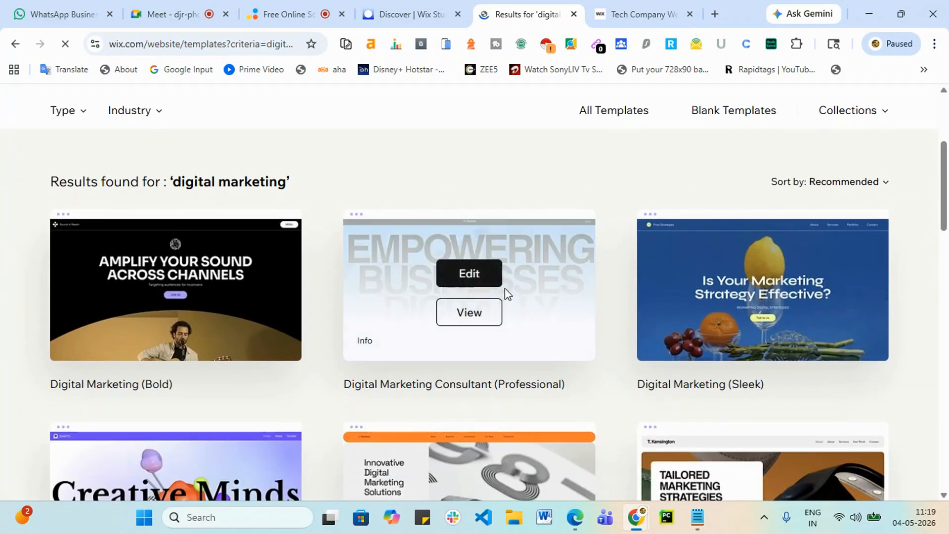
mouse_move(766, 302)
scroll(245, 362, down, 4)
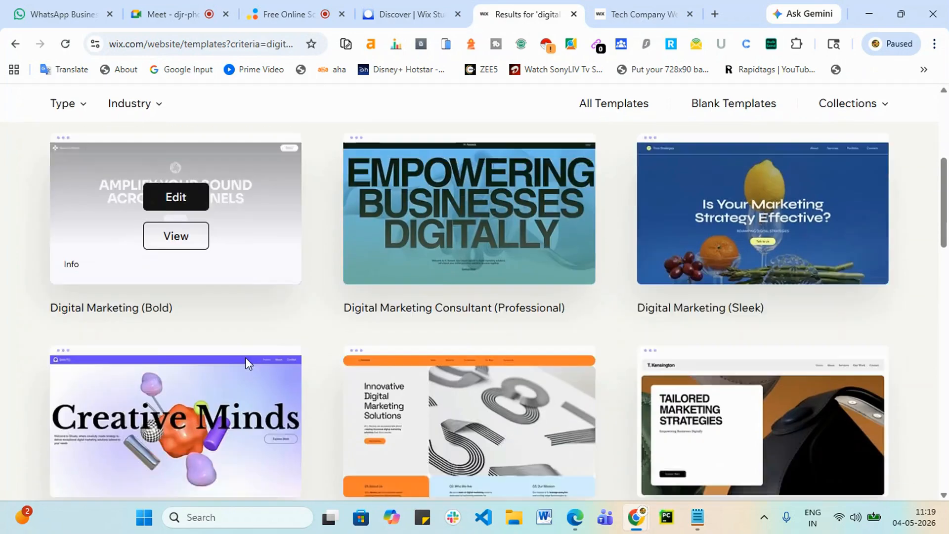
scroll(707, 327, down, 4)
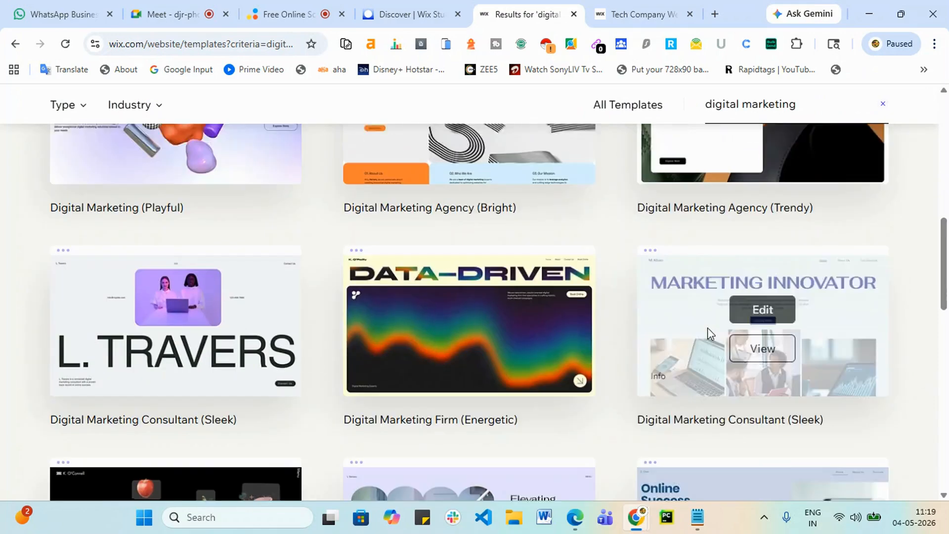
scroll(361, 364, down, 1)
mouse_move(763, 277)
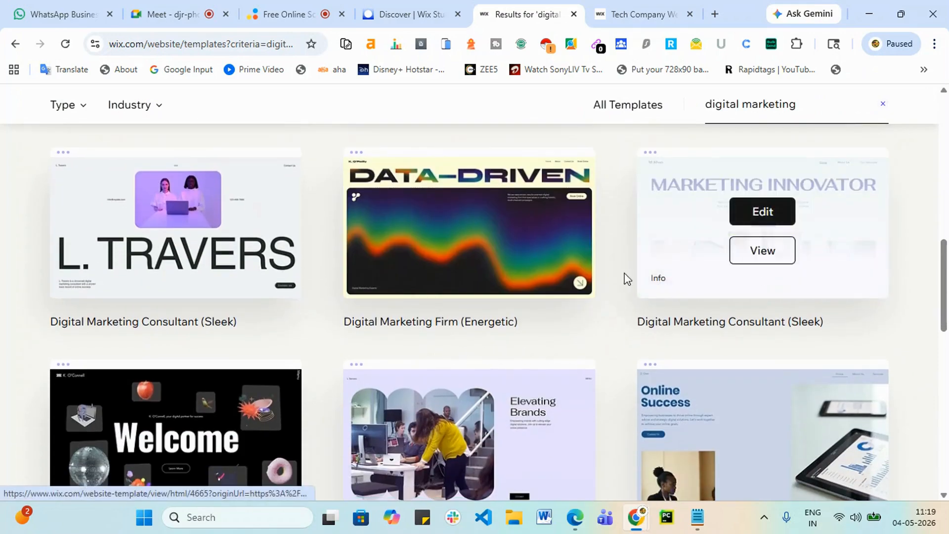
scroll(80, 438, down, 3)
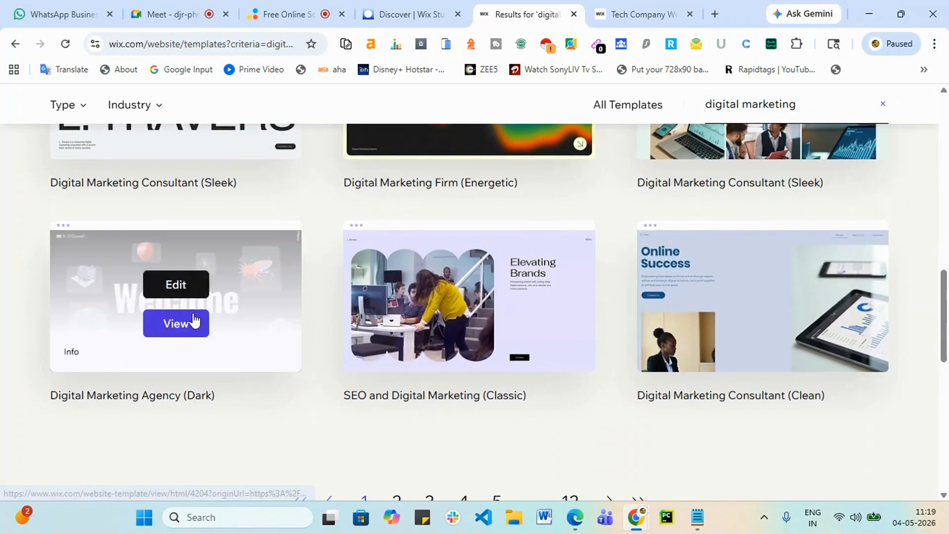
scroll(494, 366, down, 3)
scroll(414, 343, up, 15)
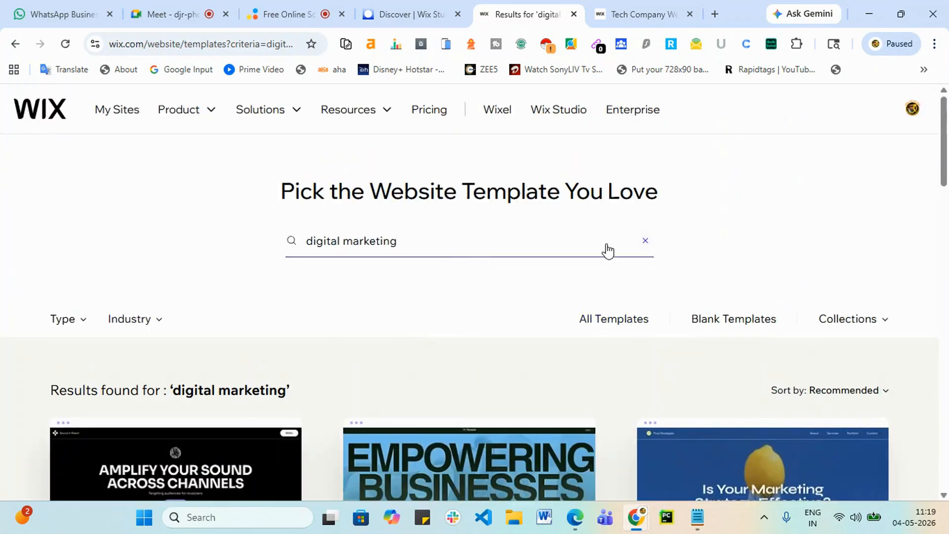
Clear the template search text and look over the listed digital marketing templates again
click(645, 241)
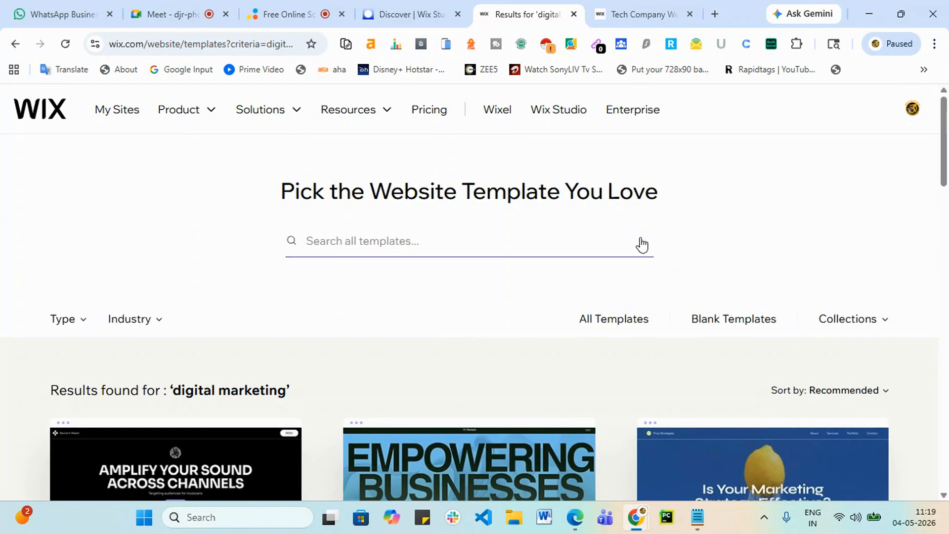
scroll(674, 259, down, 7)
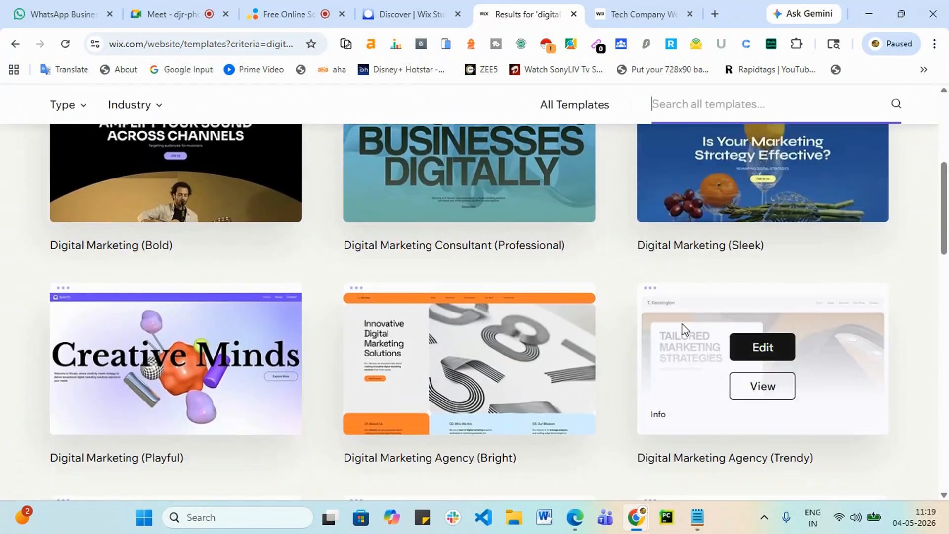
scroll(682, 331, up, 5)
scroll(625, 313, down, 12)
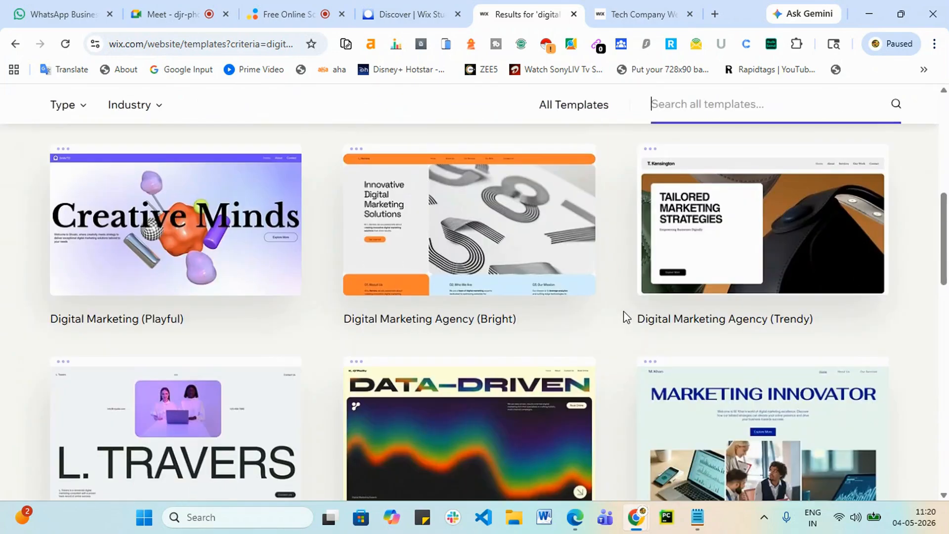
scroll(560, 299, up, 15)
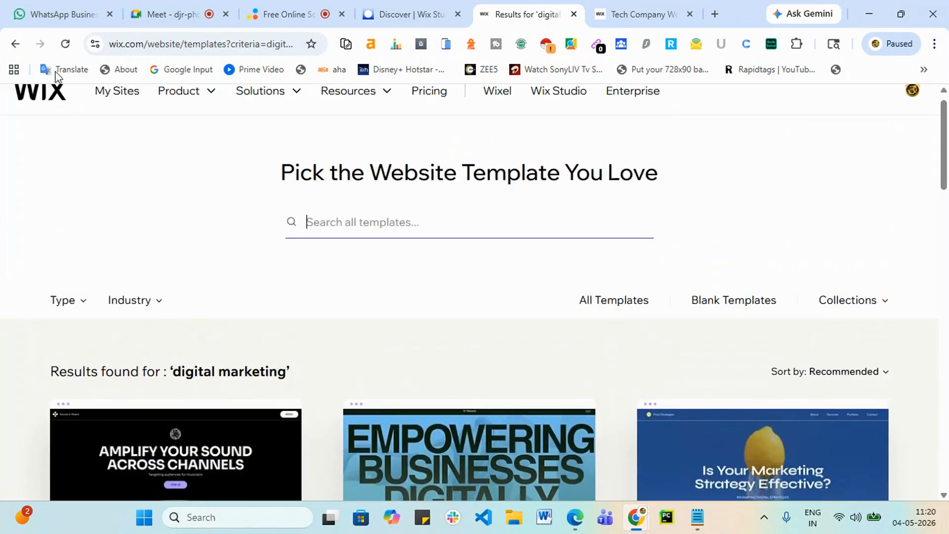
Filter the templates by the Business industry and look through the first page of business templates
click(130, 301)
scroll(179, 347, down, 1)
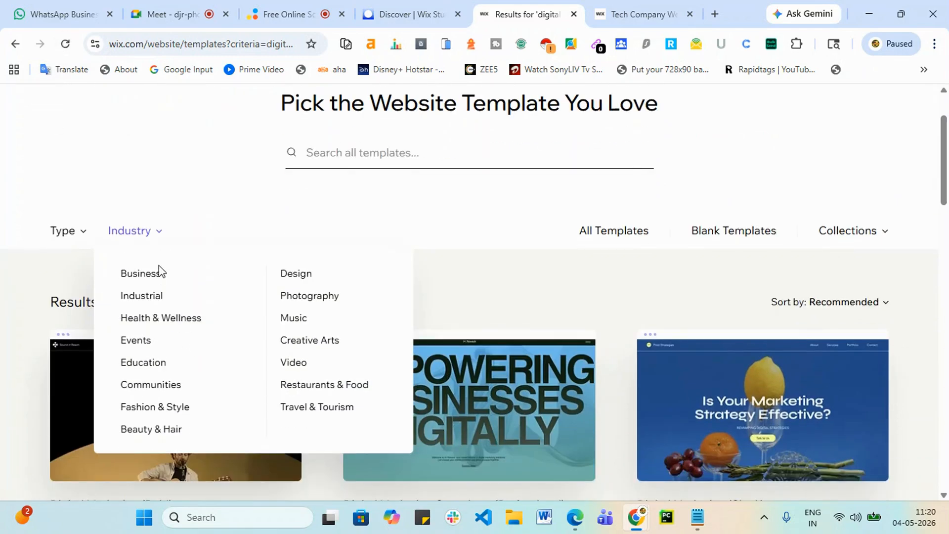
click(152, 282)
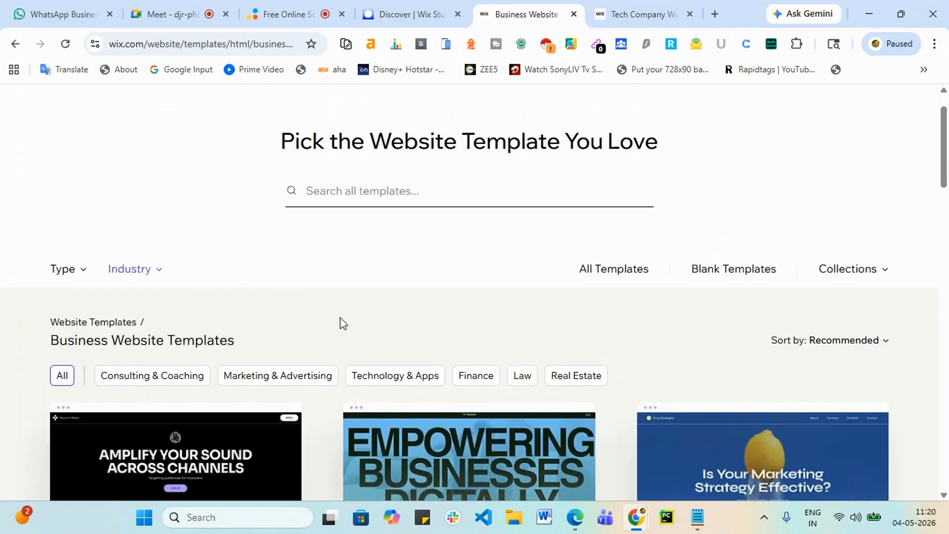
scroll(400, 331, down, 3)
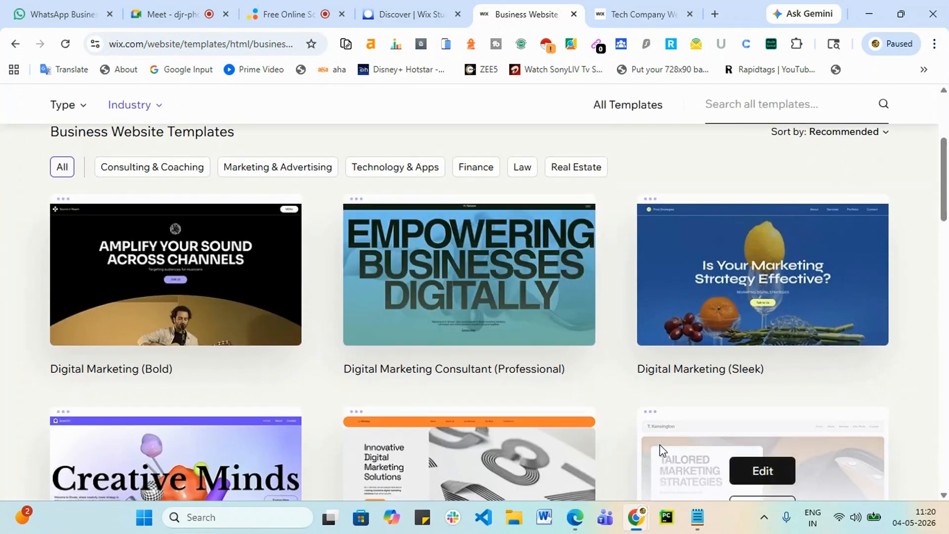
scroll(643, 445, down, 6)
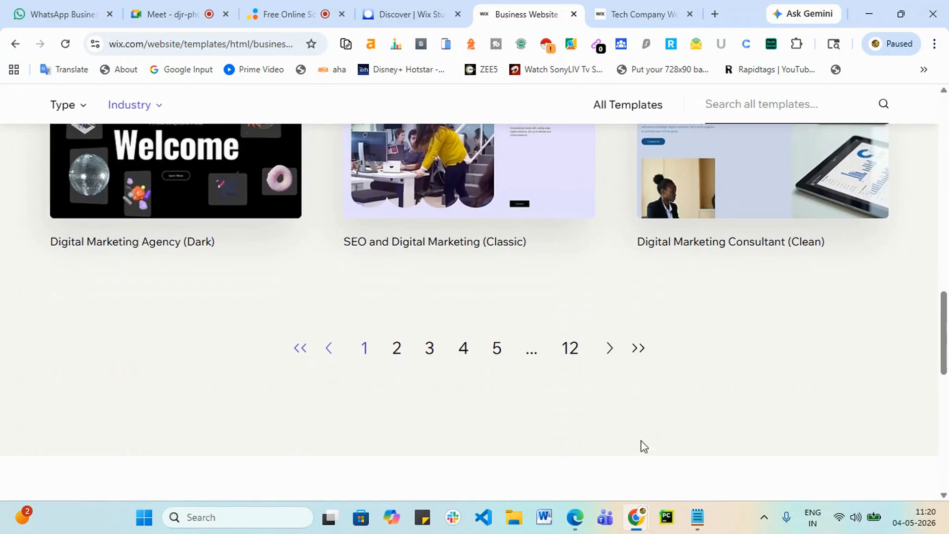
Start editing the Tech Company template from page 2 of the business templates and close its older preview tab
scroll(191, 354, up, 2)
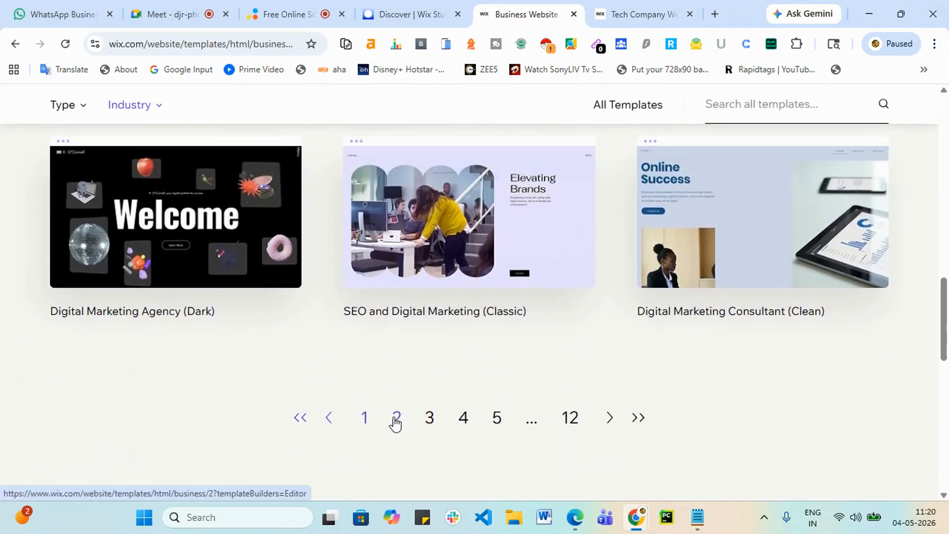
click(397, 418)
scroll(465, 368, down, 5)
scroll(465, 367, down, 3)
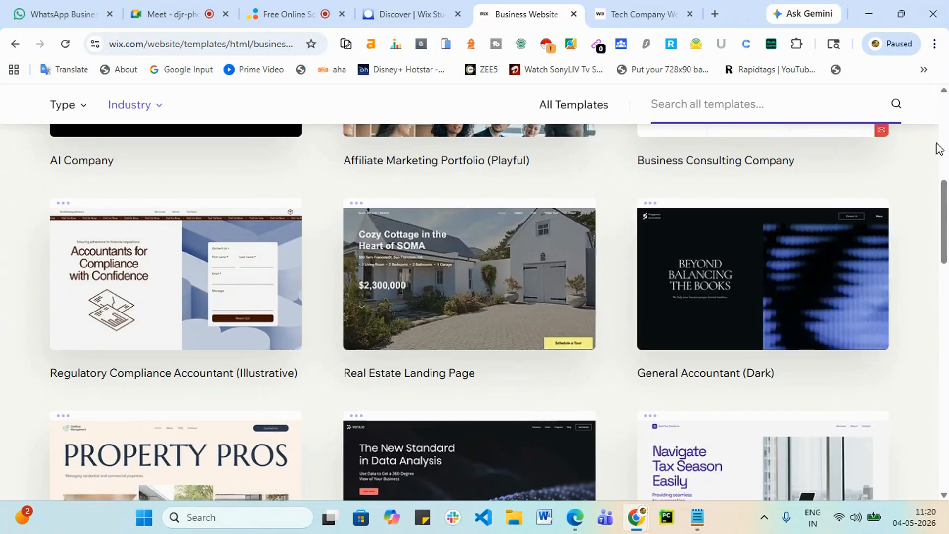
scroll(822, 412, down, 7)
scroll(821, 411, up, 3)
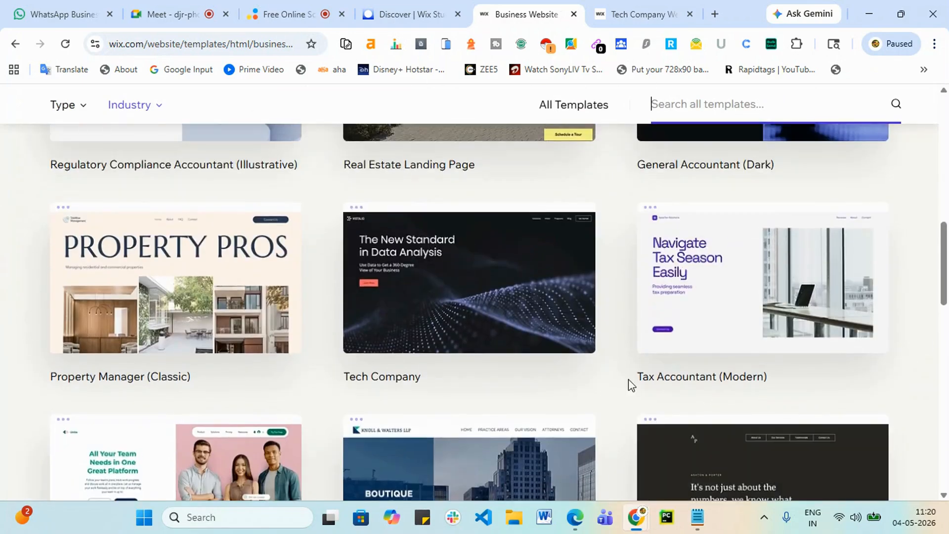
mouse_move(424, 345)
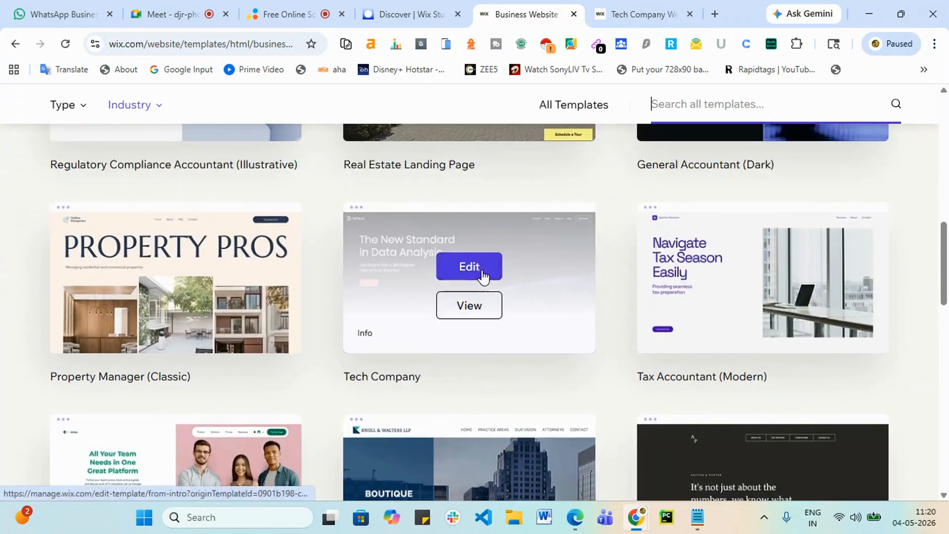
click(485, 278)
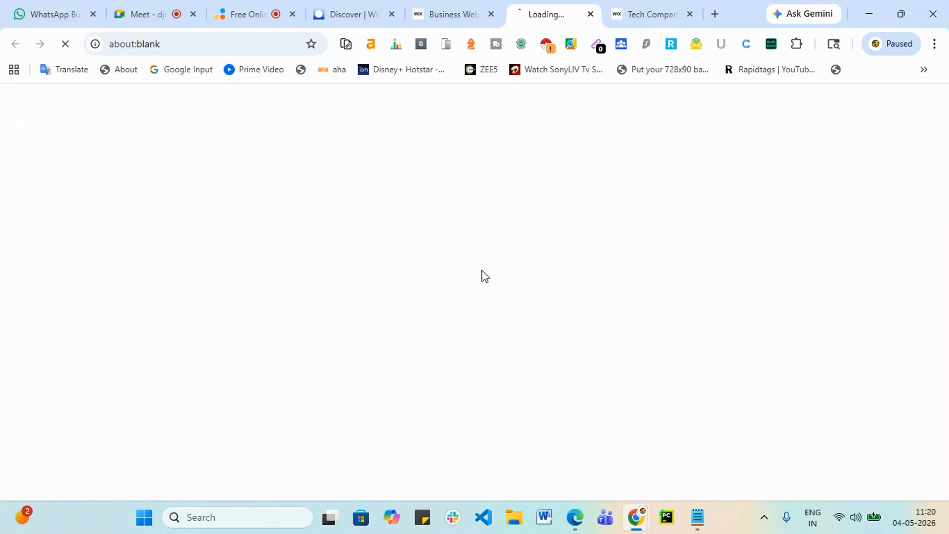
click(660, 11)
click(689, 15)
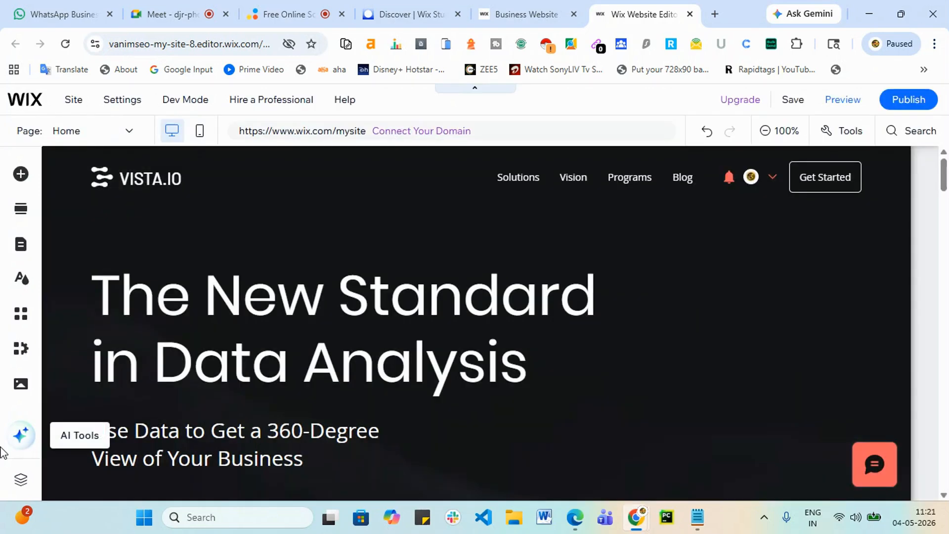
Look over the template's home page in the editor down to the Our Partners section
scroll(402, 344, down, 5)
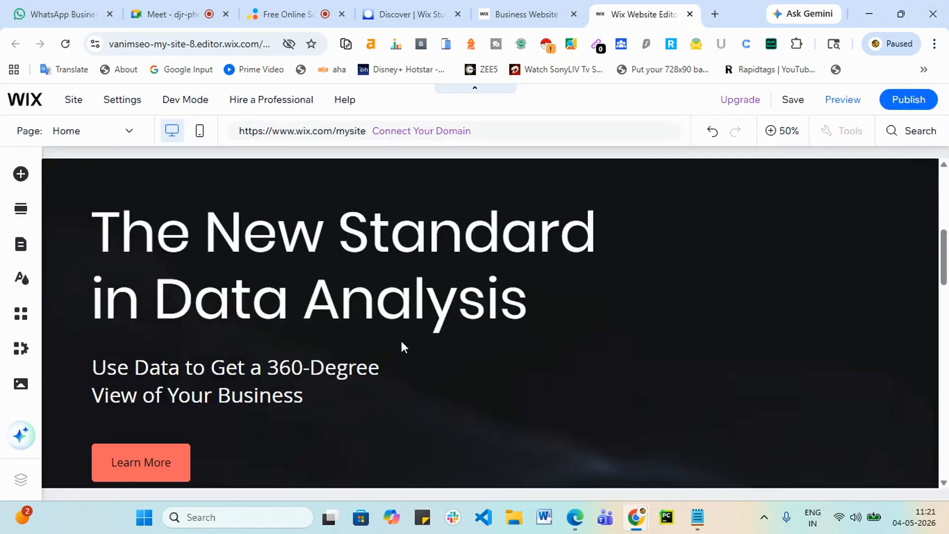
scroll(615, 351, down, 8)
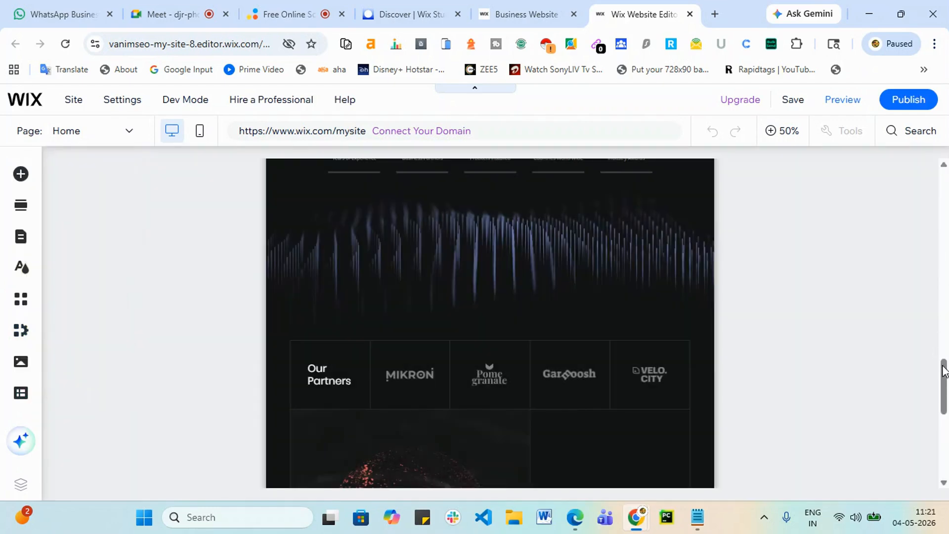
drag(944, 364, 943, 168)
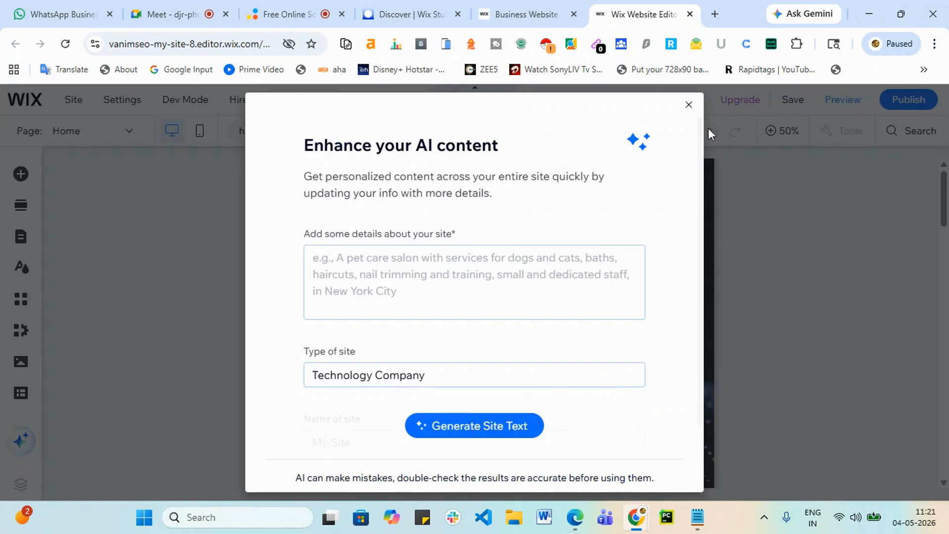
Describe the site as "AI Technology with Digital Marketing" in the AI content details and generate the site text
click(318, 261)
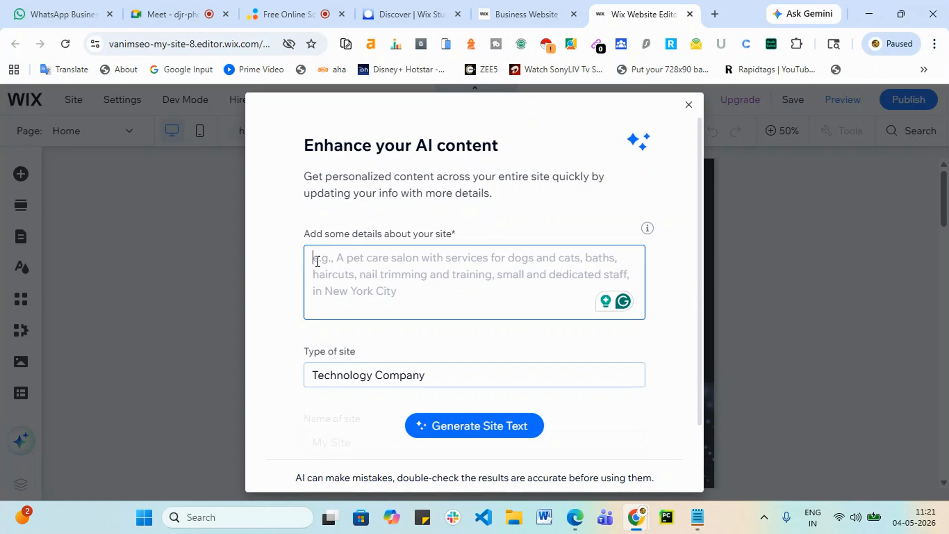
text(AI)
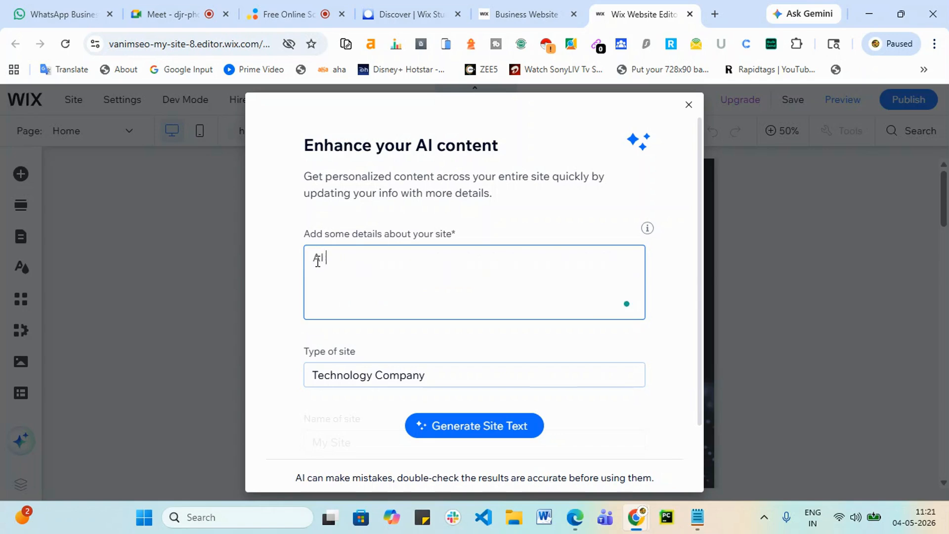
text( Technology wit)
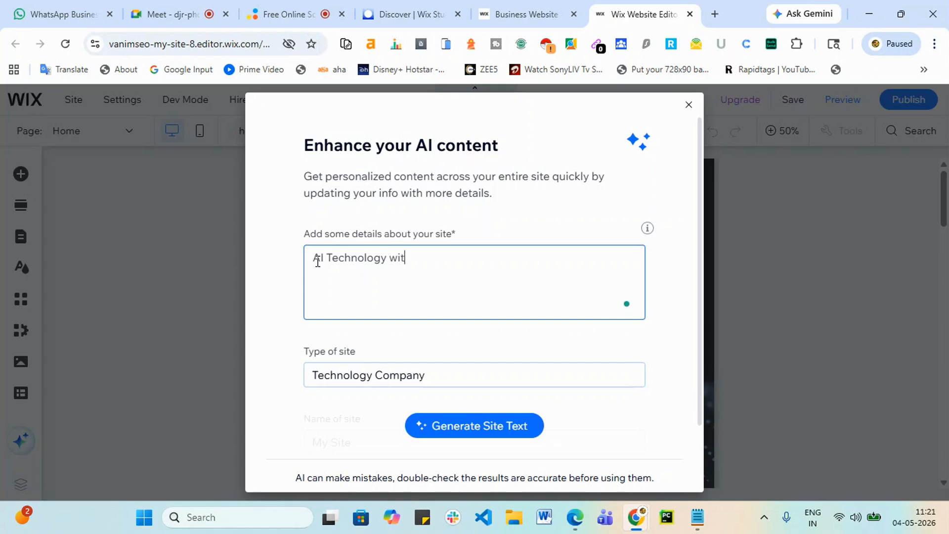
text(h Digita)
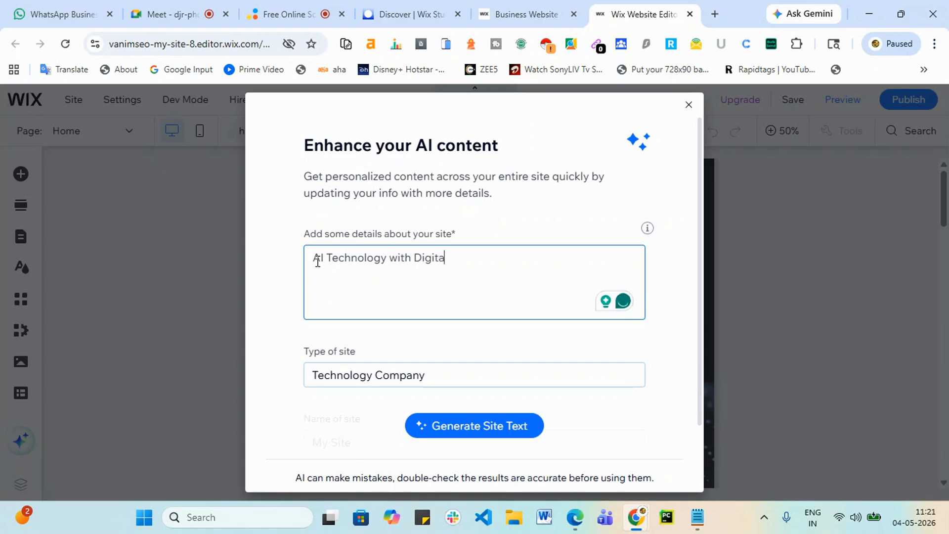
text(l marekting)
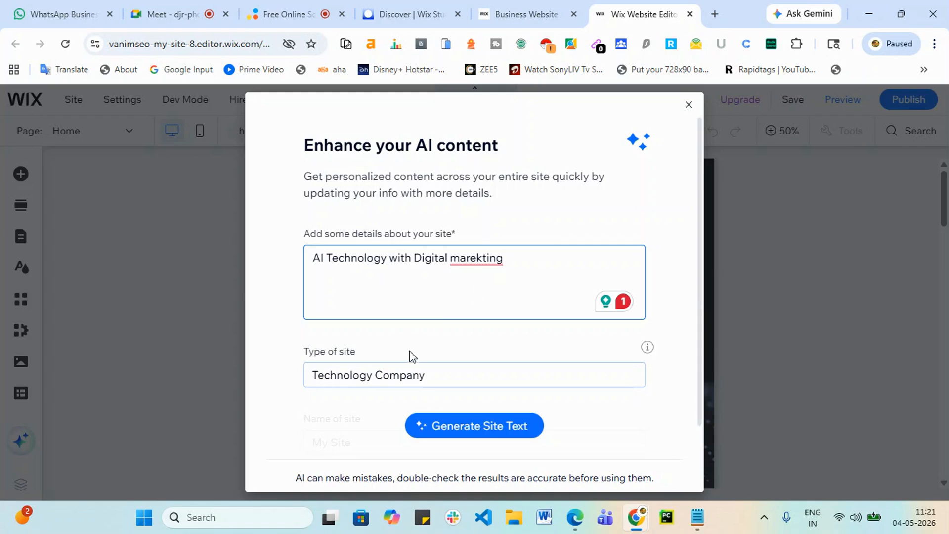
mouse_move(472, 259)
click(475, 299)
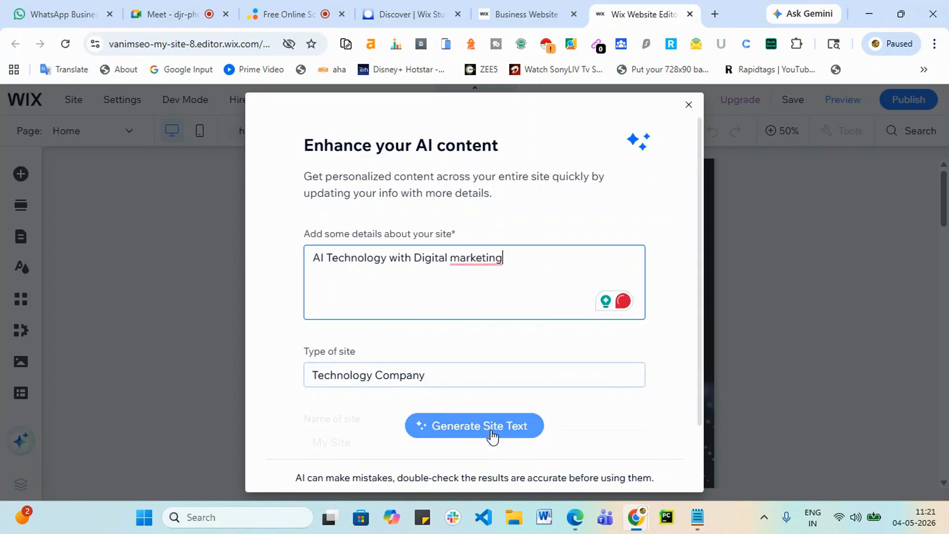
mouse_move(471, 259)
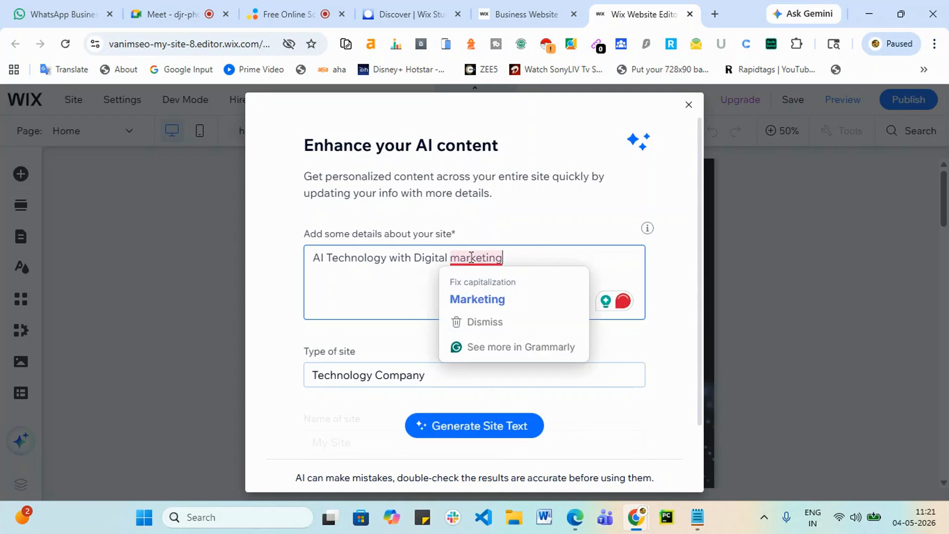
click(465, 299)
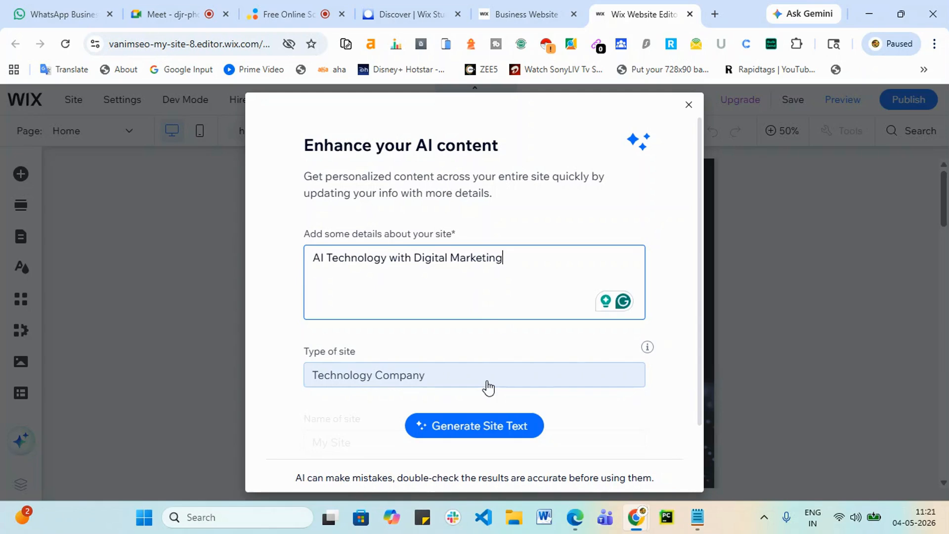
click(489, 438)
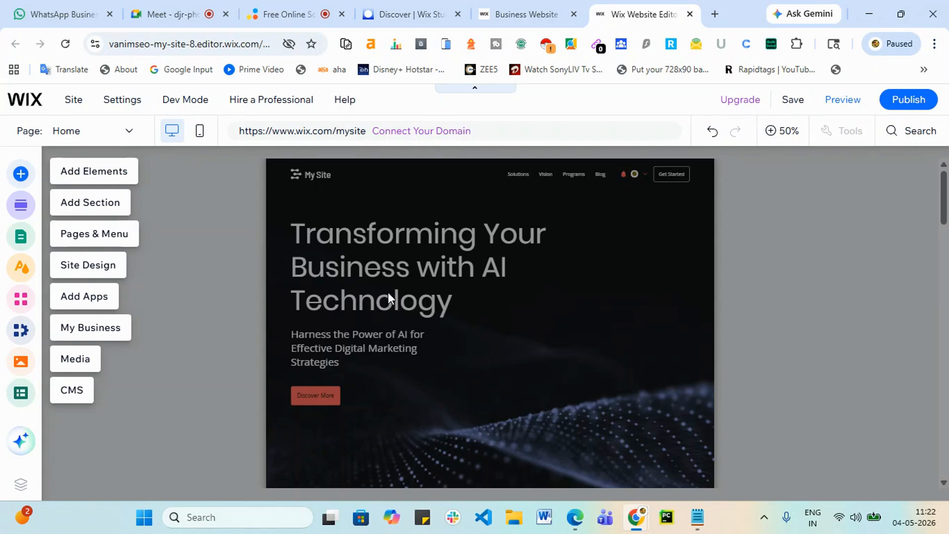
Look over the generated text in the home page's Welcome and About sections
click(395, 275)
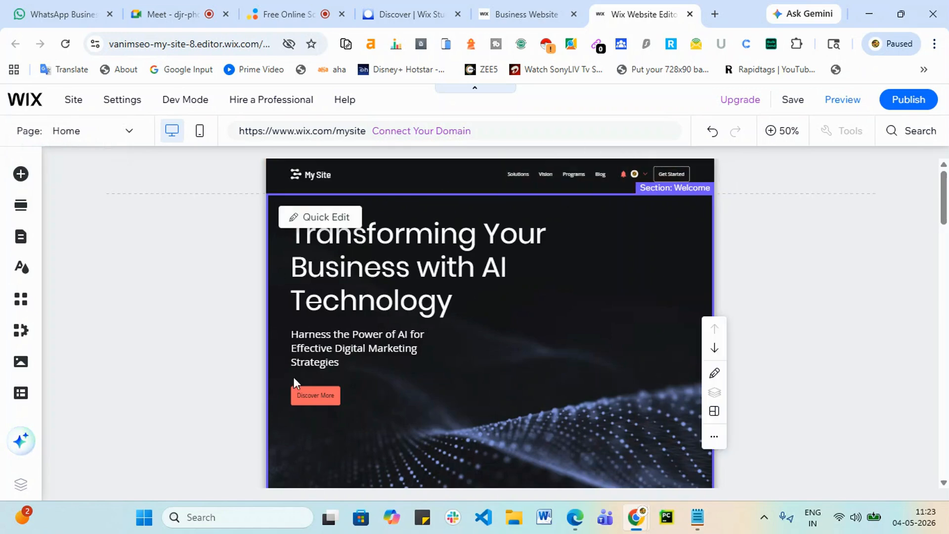
scroll(482, 343, down, 5)
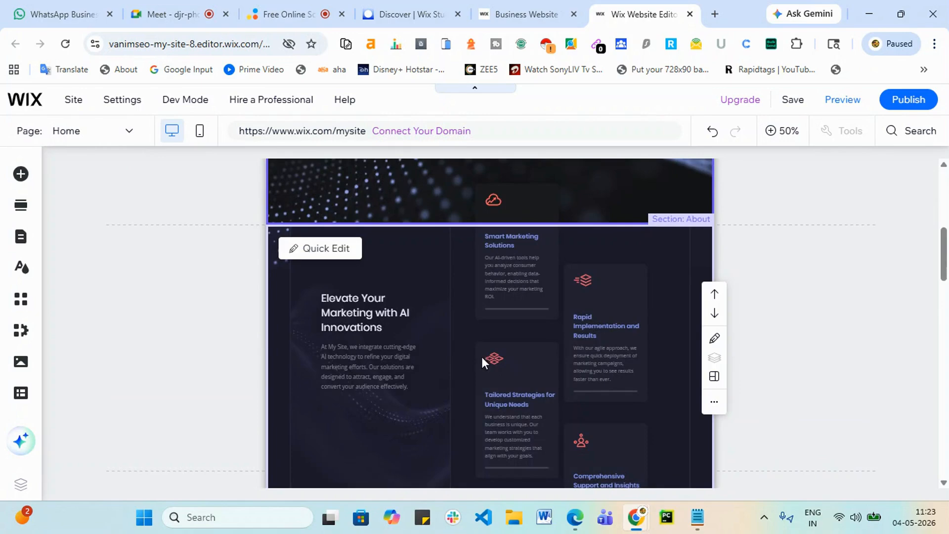
scroll(465, 349, up, 5)
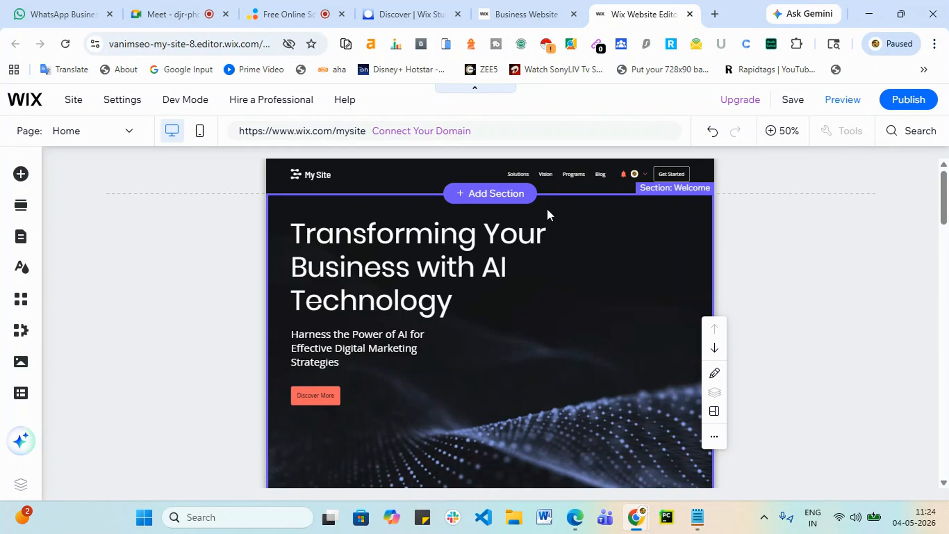
Open the library of addable elements and look through categories such as List and Decorative
click(20, 174)
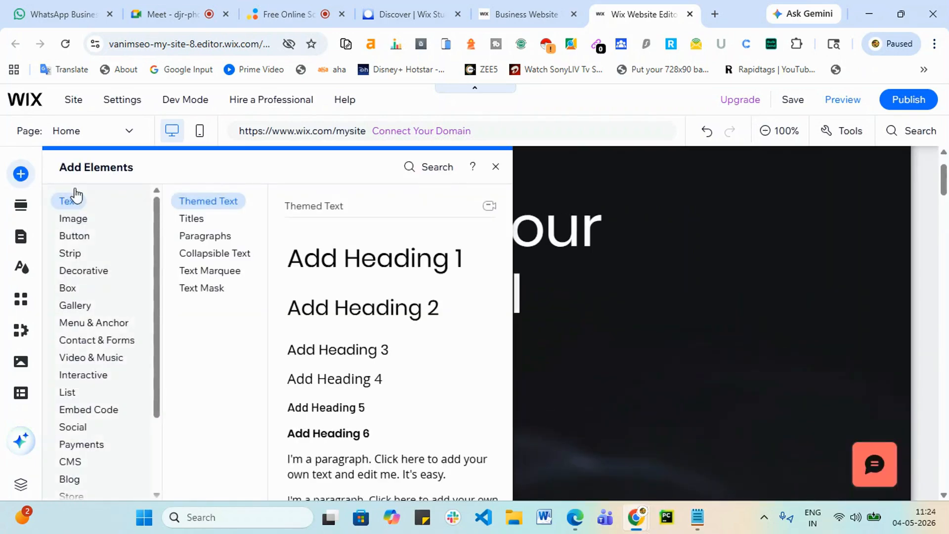
scroll(96, 259, down, 2)
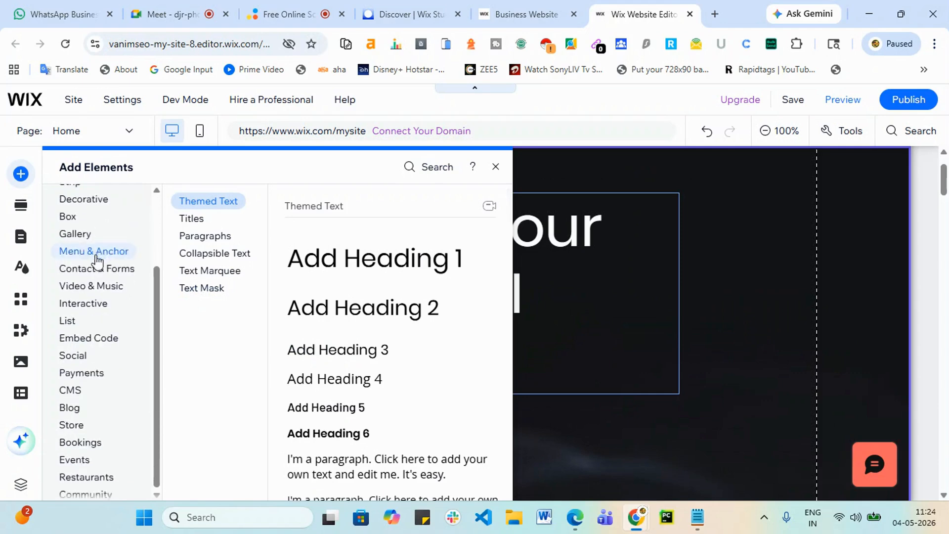
click(95, 253)
click(80, 292)
scroll(79, 293, up, 3)
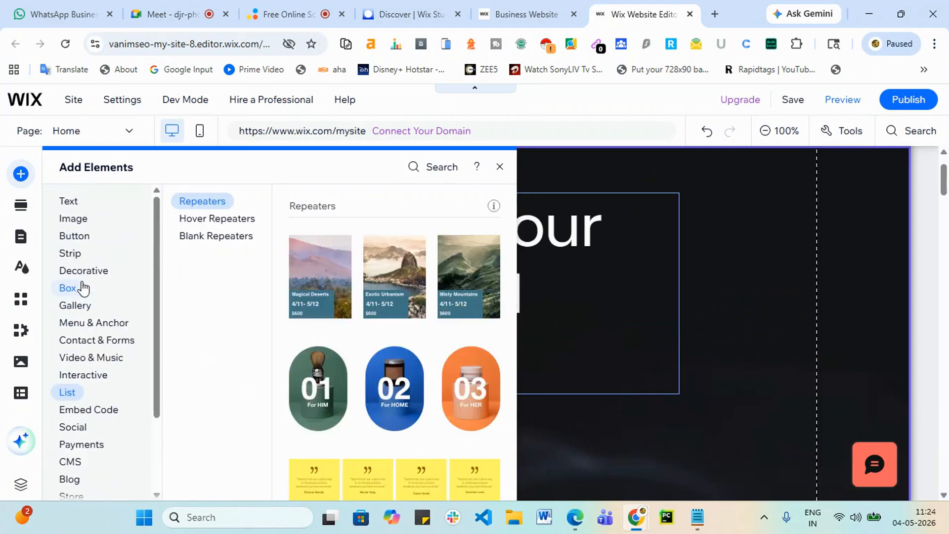
click(79, 288)
click(90, 277)
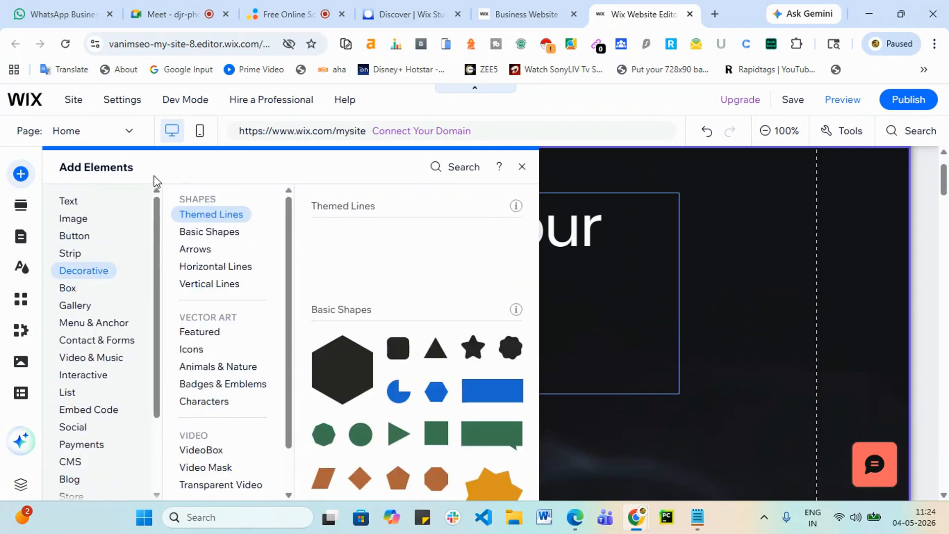
Examine the text elements from themed text and titles to marquees and masks, and select the Welcome section's main heading
click(71, 202)
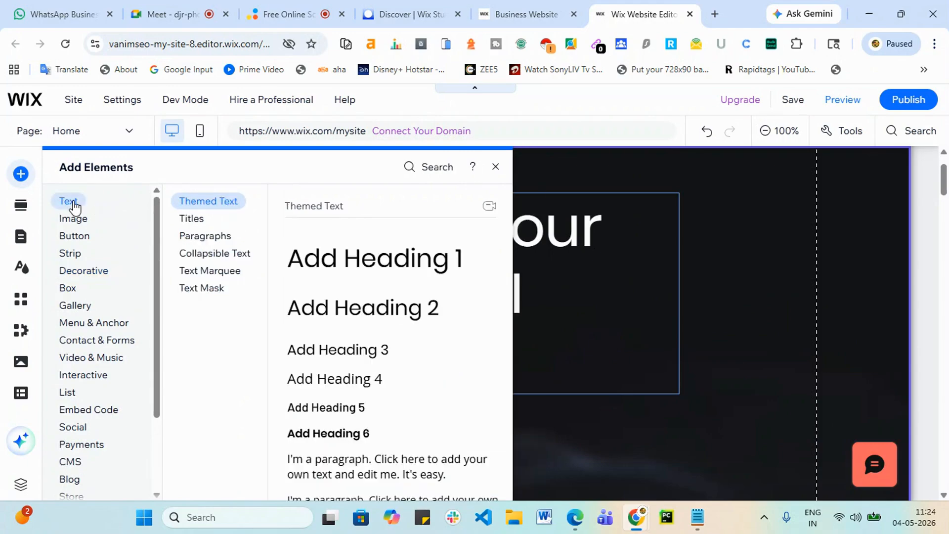
scroll(383, 282, down, 3)
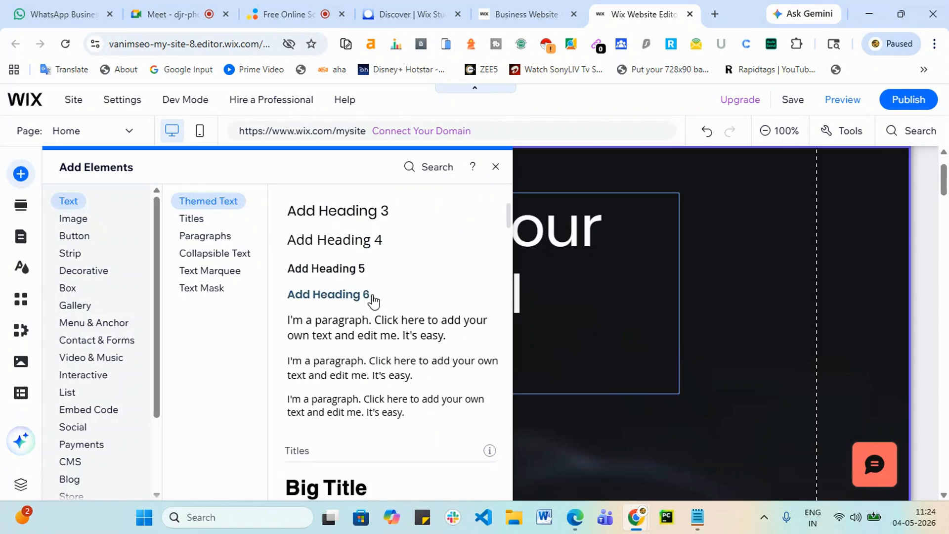
scroll(373, 299, up, 3)
scroll(383, 292, down, 4)
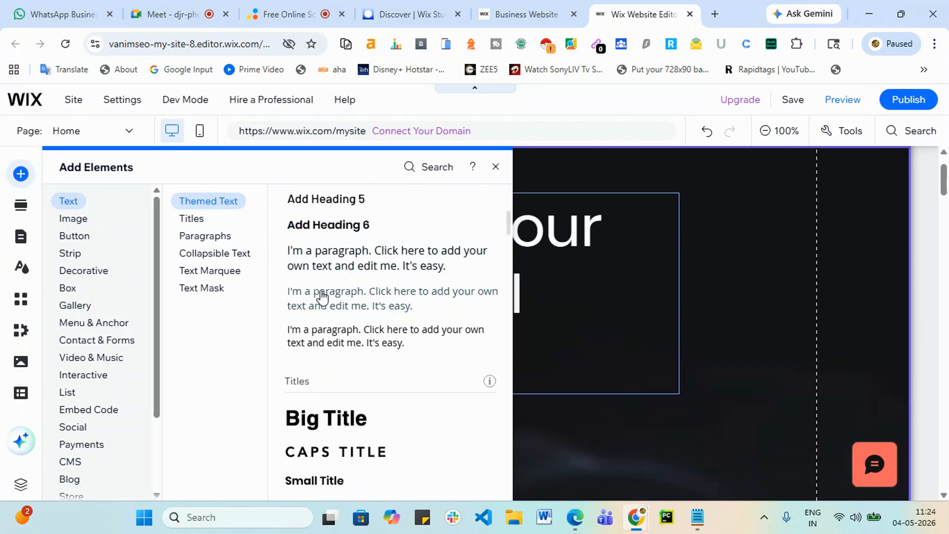
scroll(310, 369, down, 3)
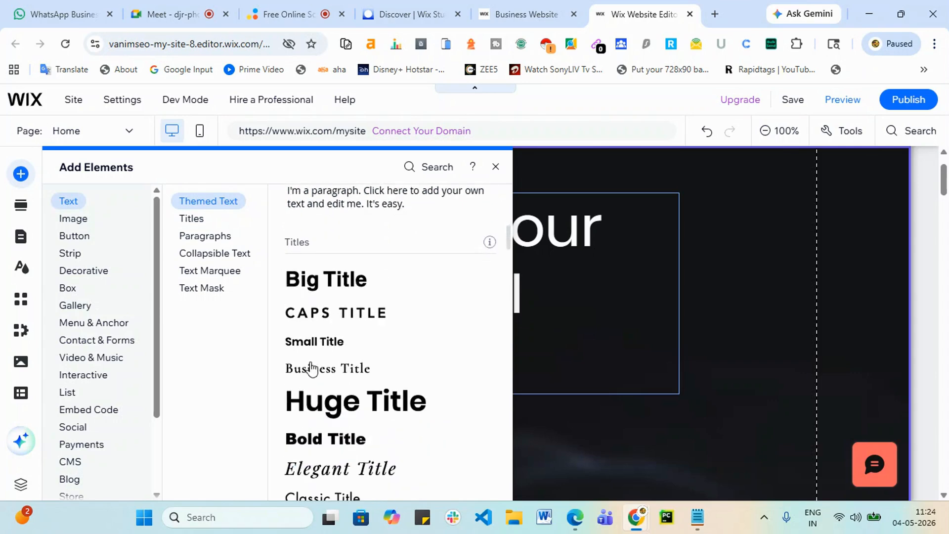
scroll(324, 329, down, 9)
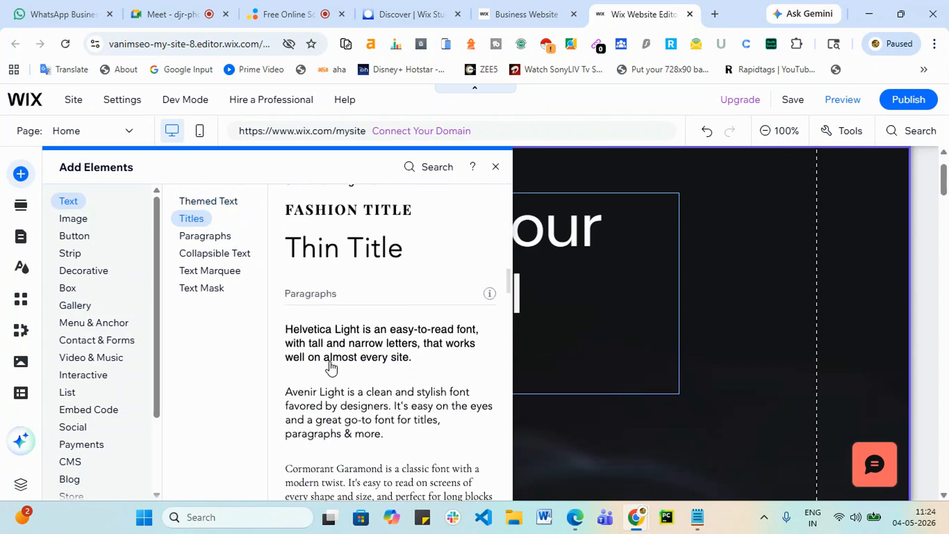
scroll(337, 289, down, 8)
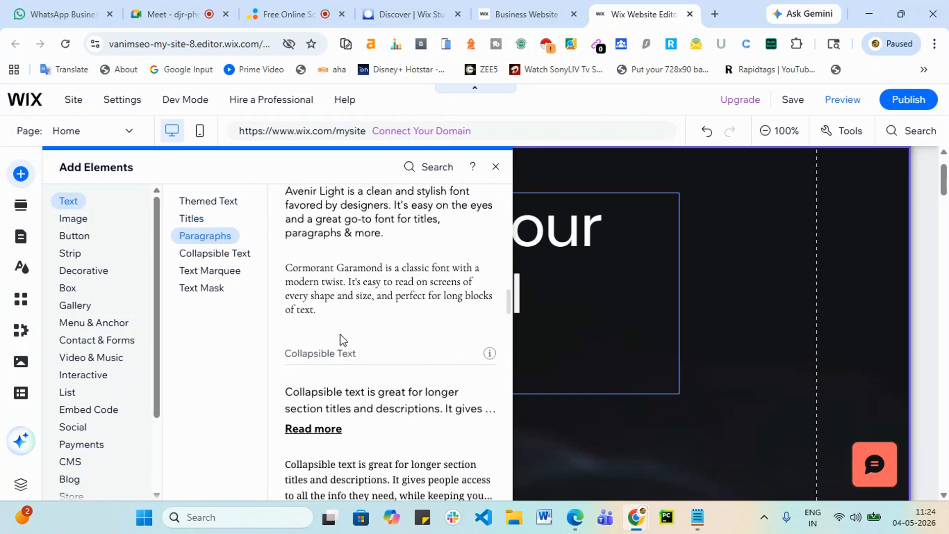
scroll(335, 362, down, 6)
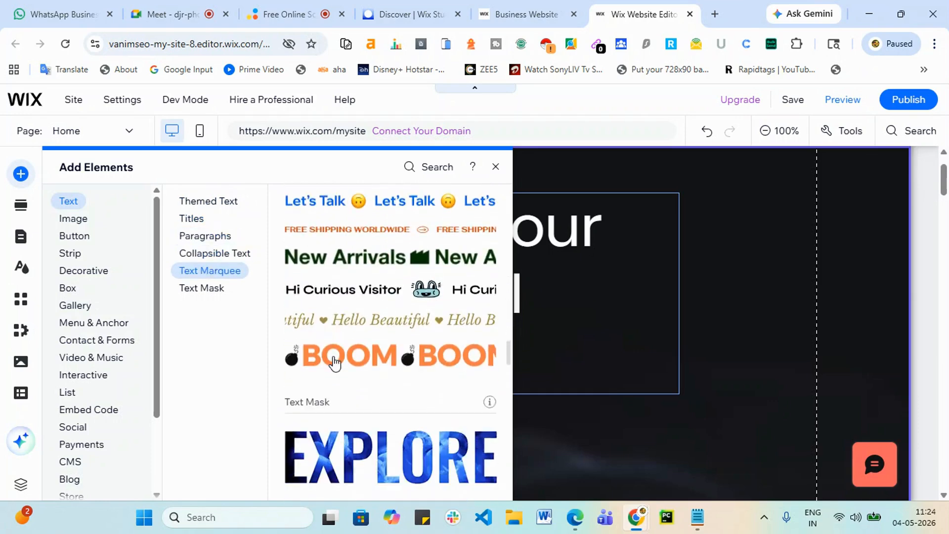
scroll(334, 363, up, 2)
scroll(331, 362, down, 3)
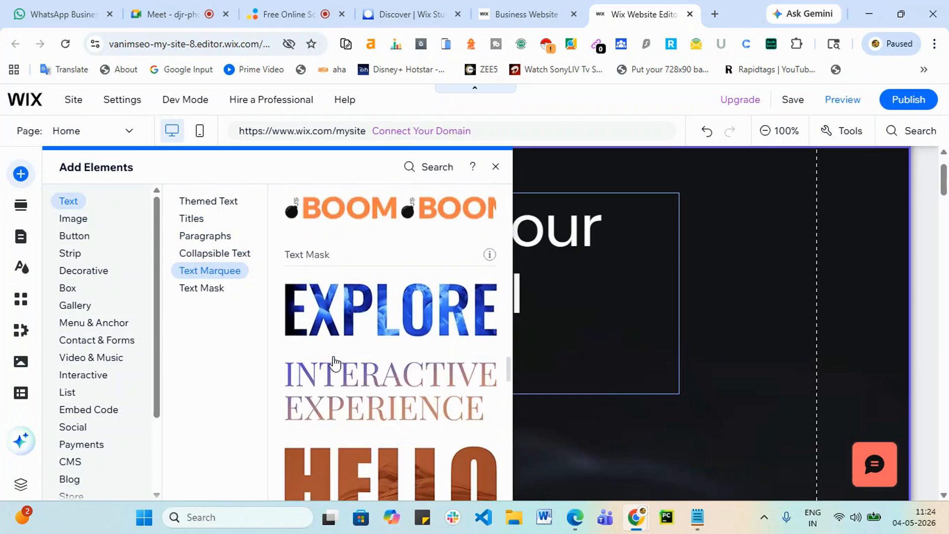
scroll(533, 331, up, 2)
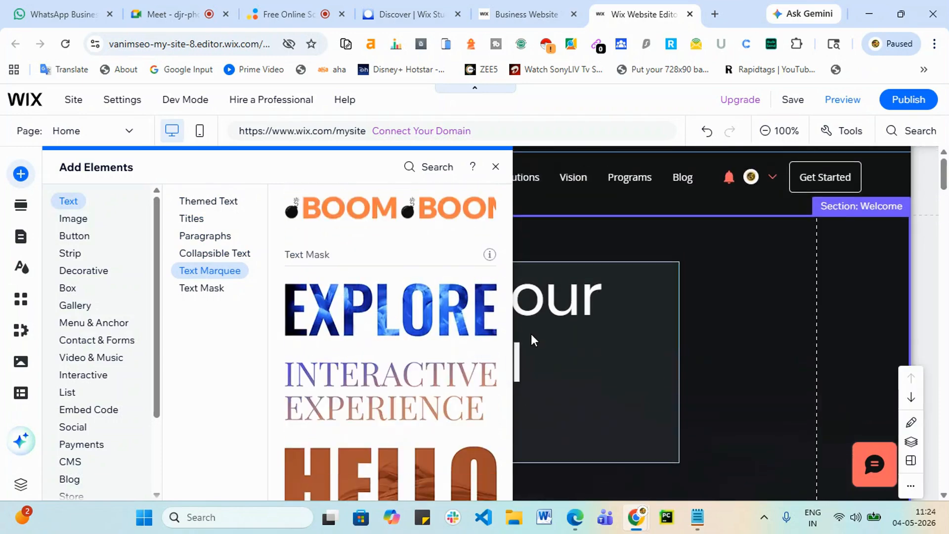
click(629, 317)
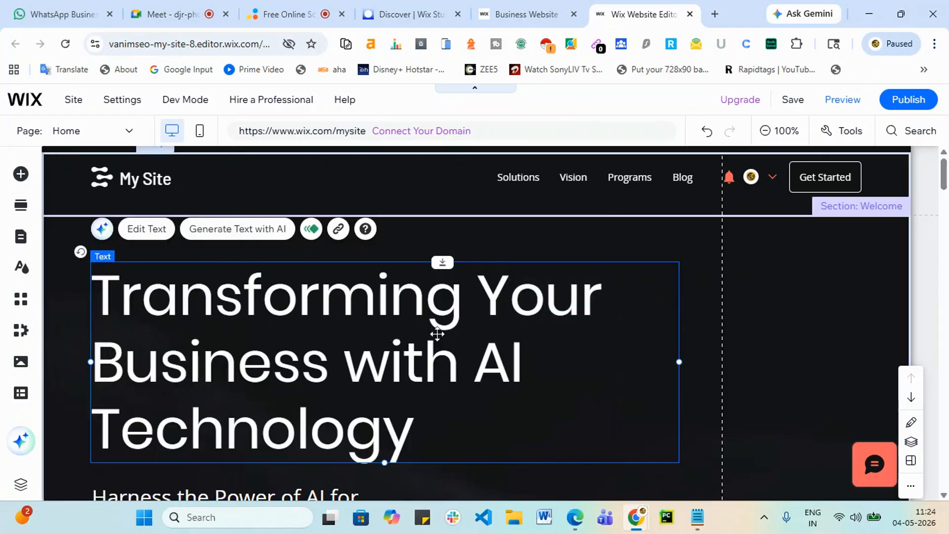
Copy the full text of the Welcome section's main heading
double_click(346, 341)
drag(422, 428, 77, 312)
key(ctrl+c)
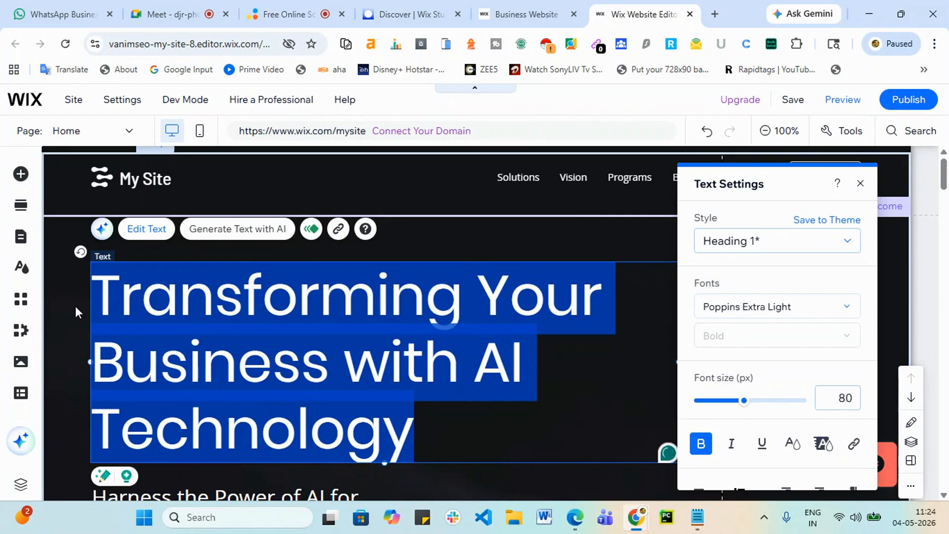
Add the forest-textured "Untold Stories" text mask from the element library to the Welcome section
click(21, 176)
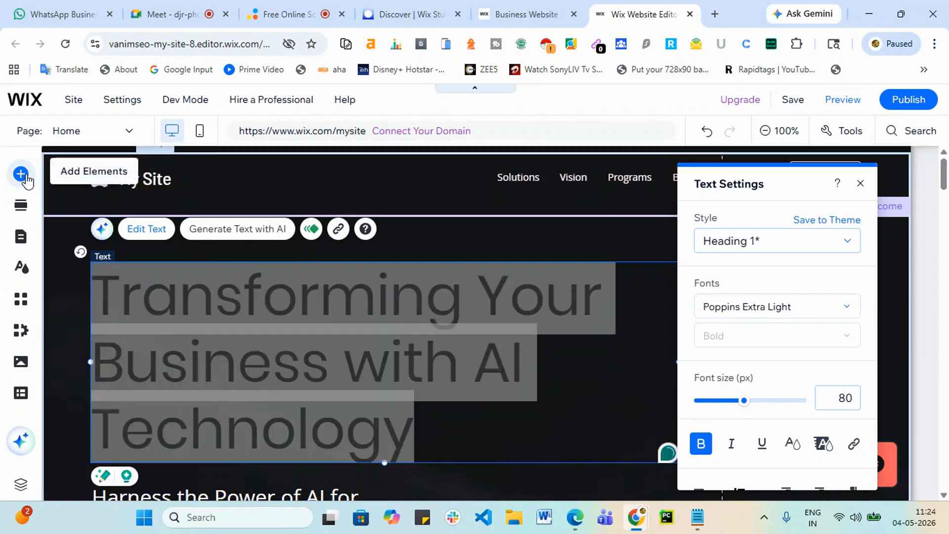
click(22, 175)
scroll(399, 329, down, 4)
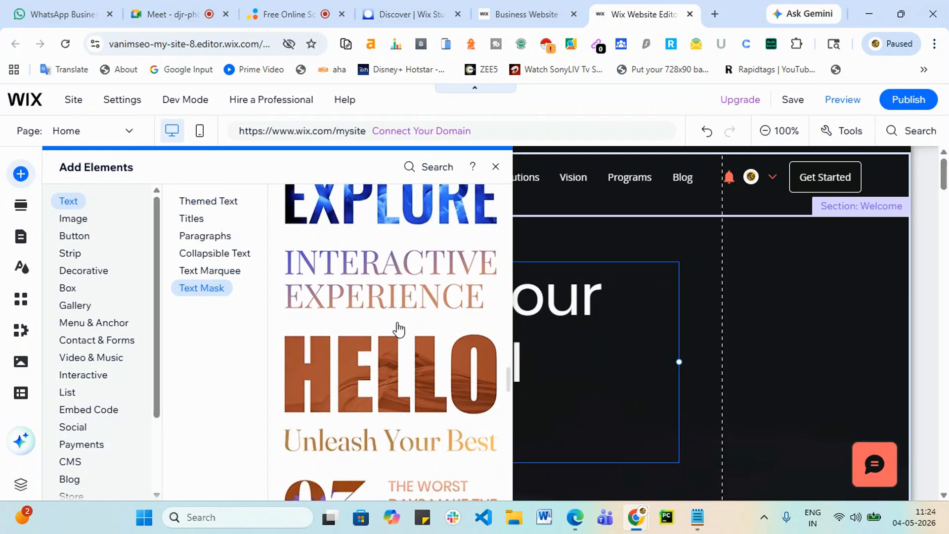
scroll(399, 382, down, 4)
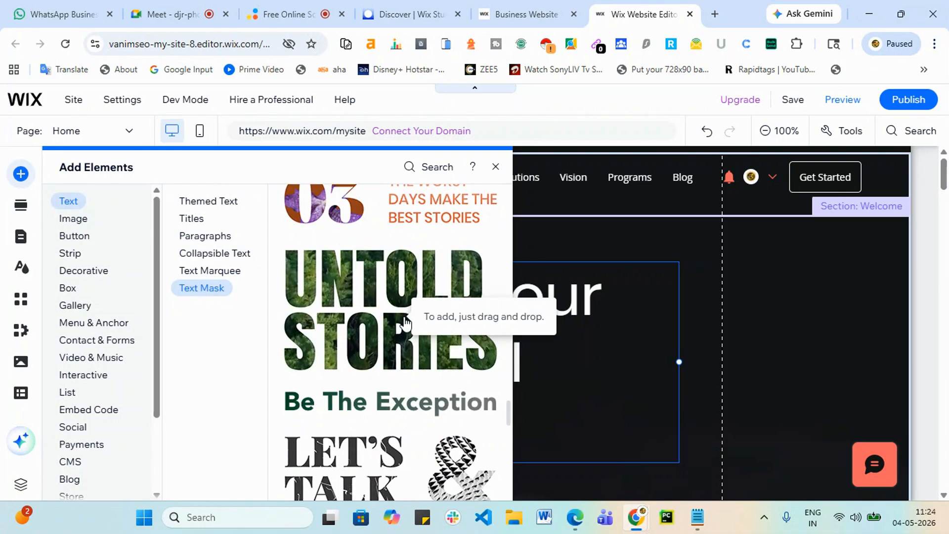
drag(402, 324, 365, 328)
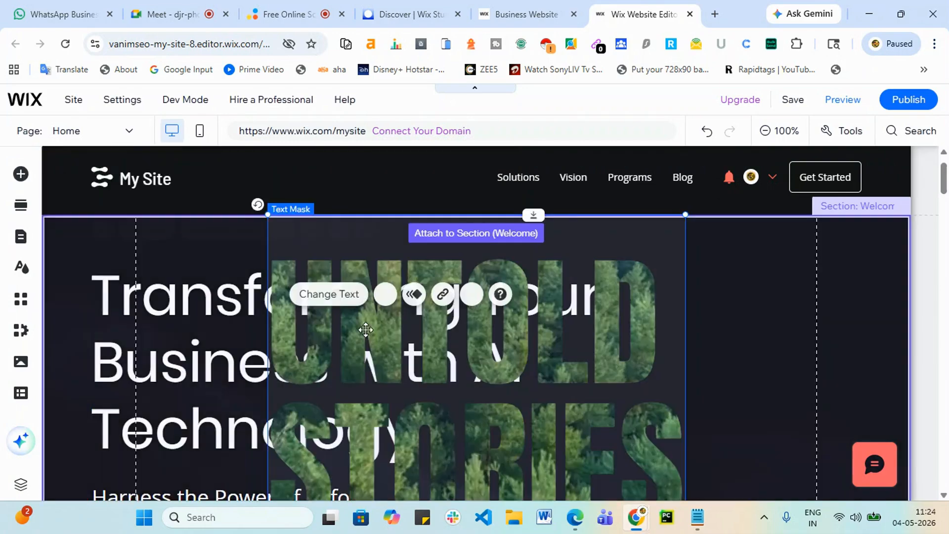
Replace the text mask's wording with the copied heading "Transforming Your Business with AI Technology"
scroll(464, 366, down, 2)
click(446, 323)
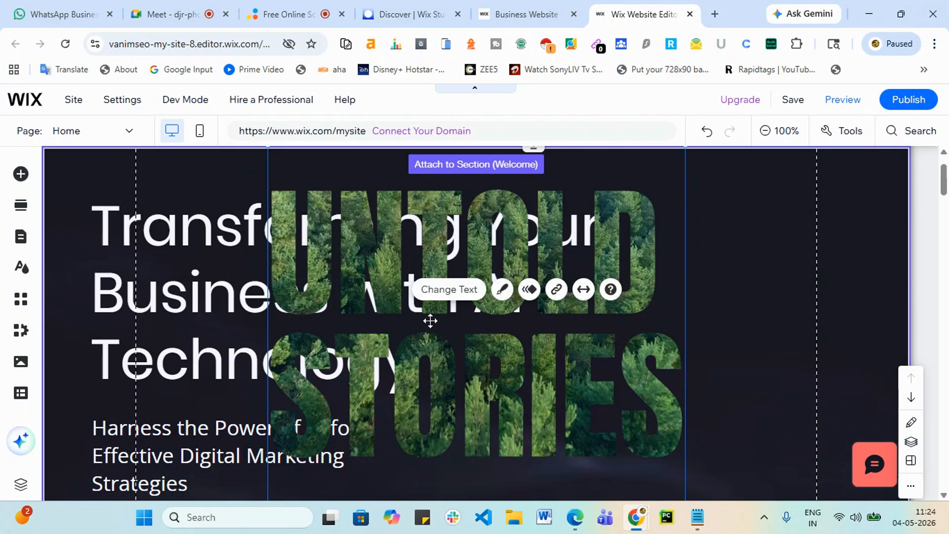
click(450, 291)
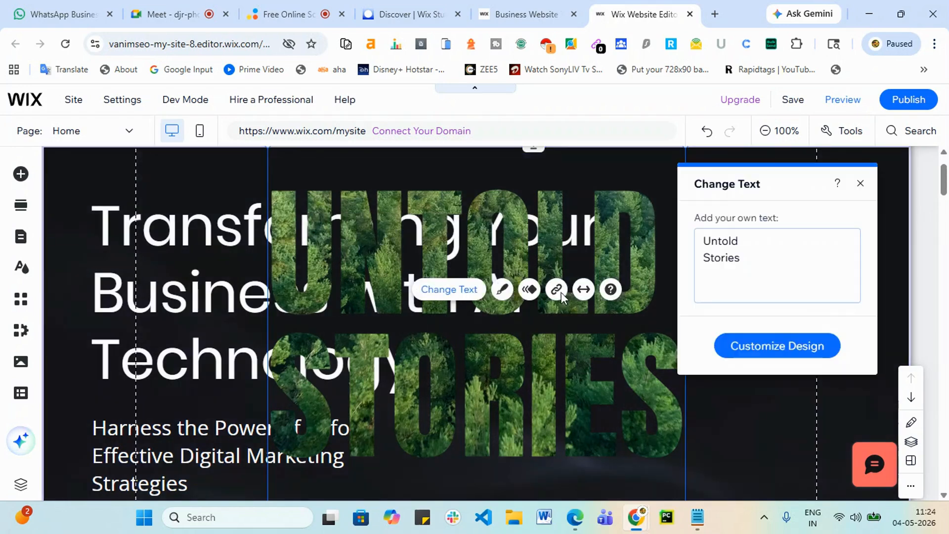
drag(755, 257, 710, 237)
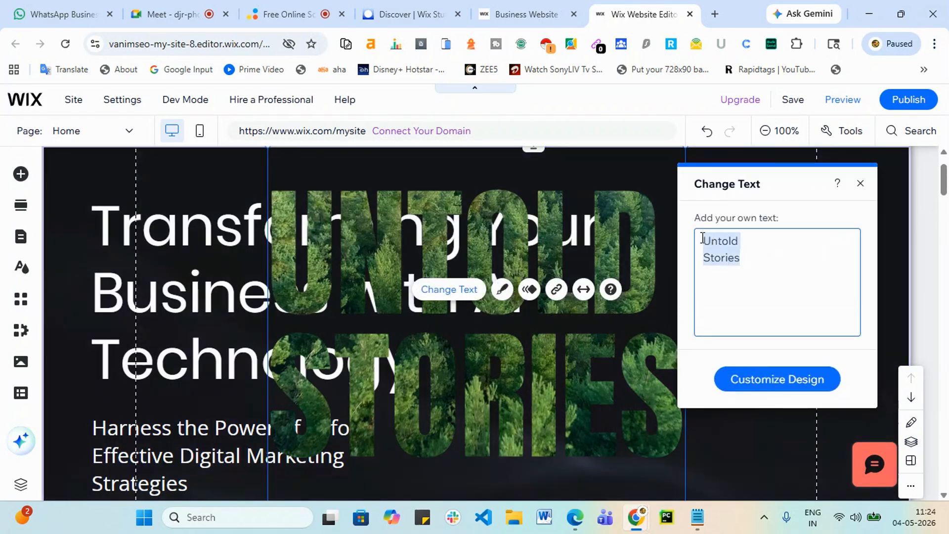
key(ctrl+v)
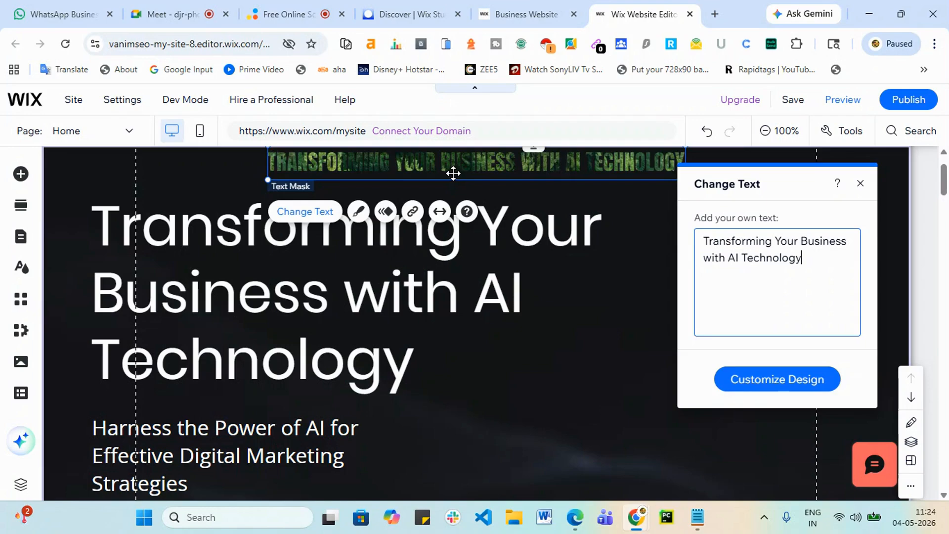
Move the text mask lower in the Welcome section and delete the original plain heading
drag(449, 170, 525, 358)
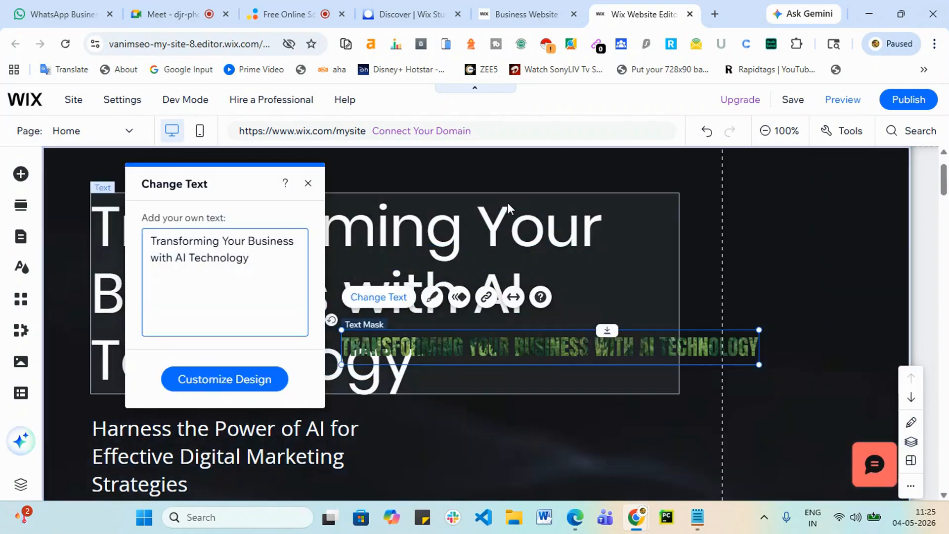
click(504, 208)
key(Delete)
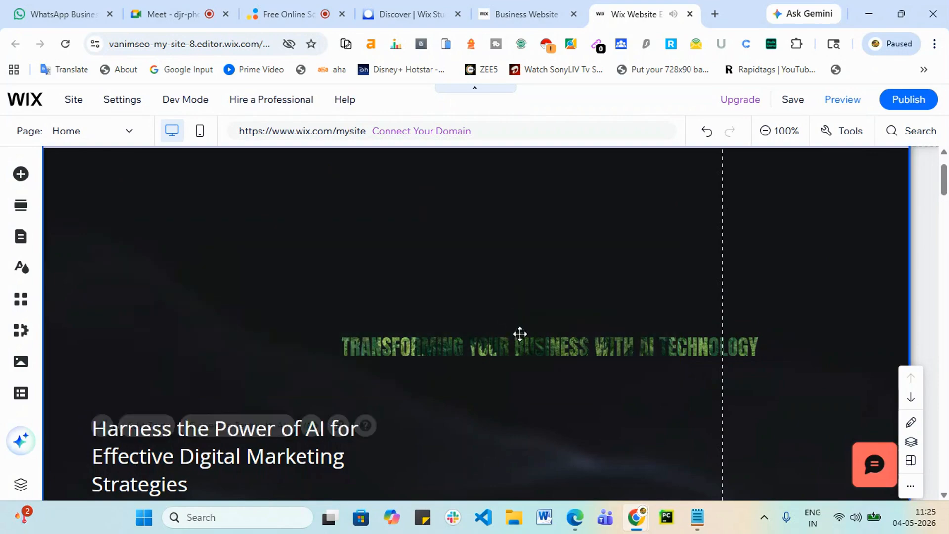
Place the text mask where the old heading stood, aligned near the subheading's left edge, and enlarge it to almost the content width
click(488, 328)
drag(488, 328, 278, 235)
click(520, 260)
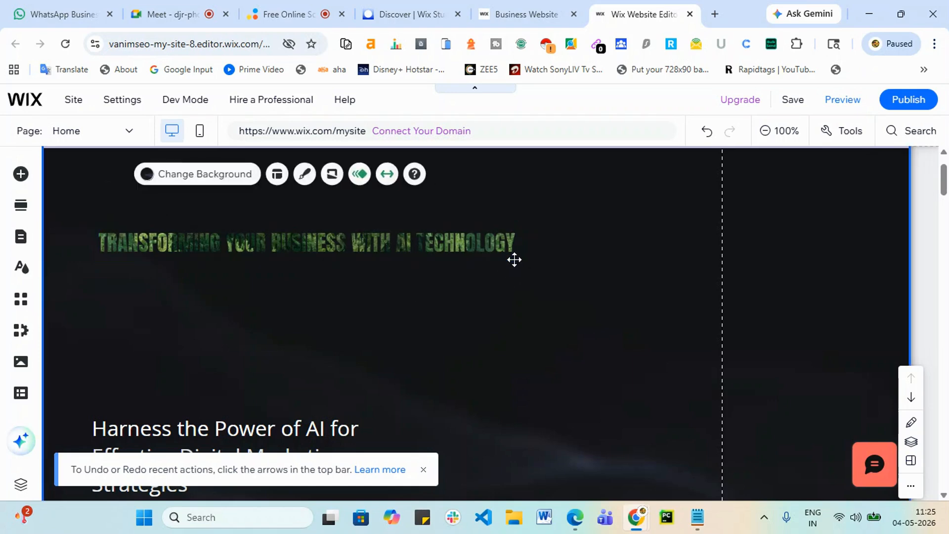
click(500, 250)
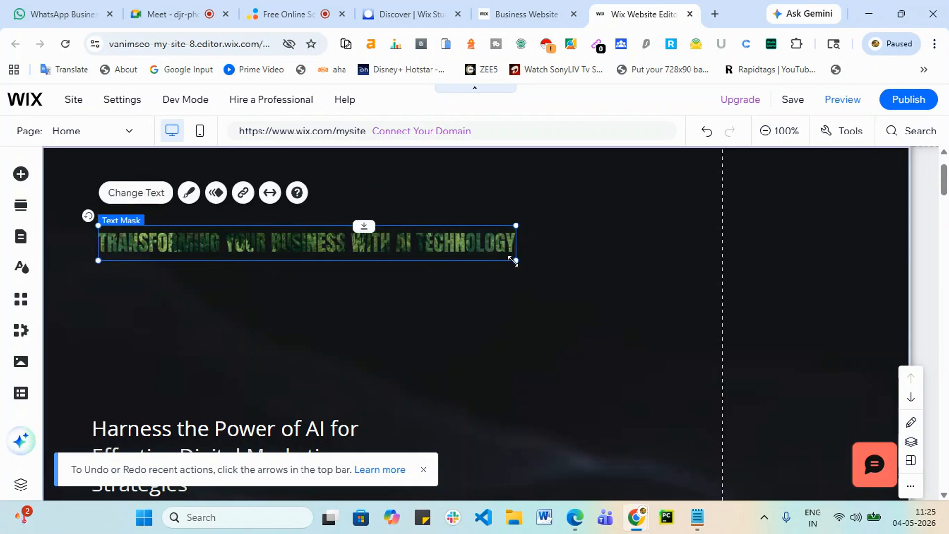
drag(517, 260, 426, 310)
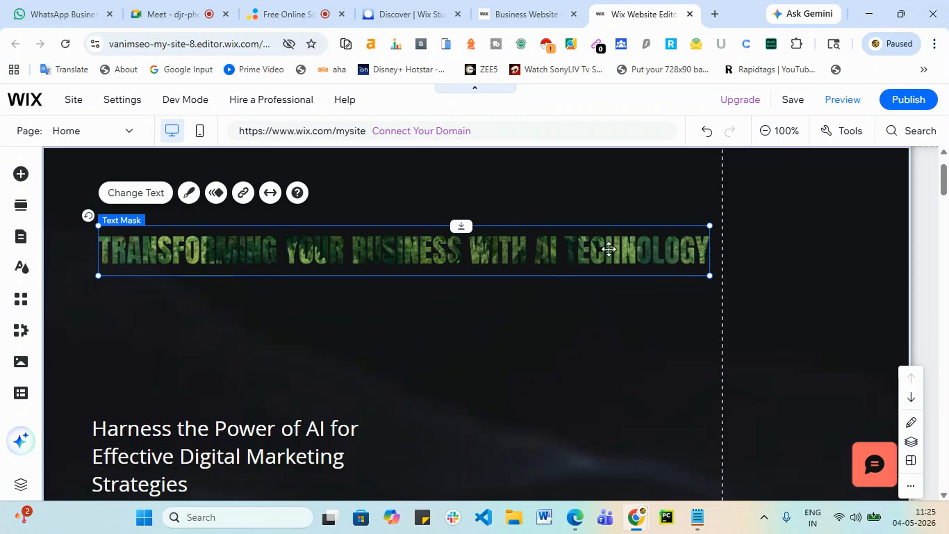
double_click(464, 247)
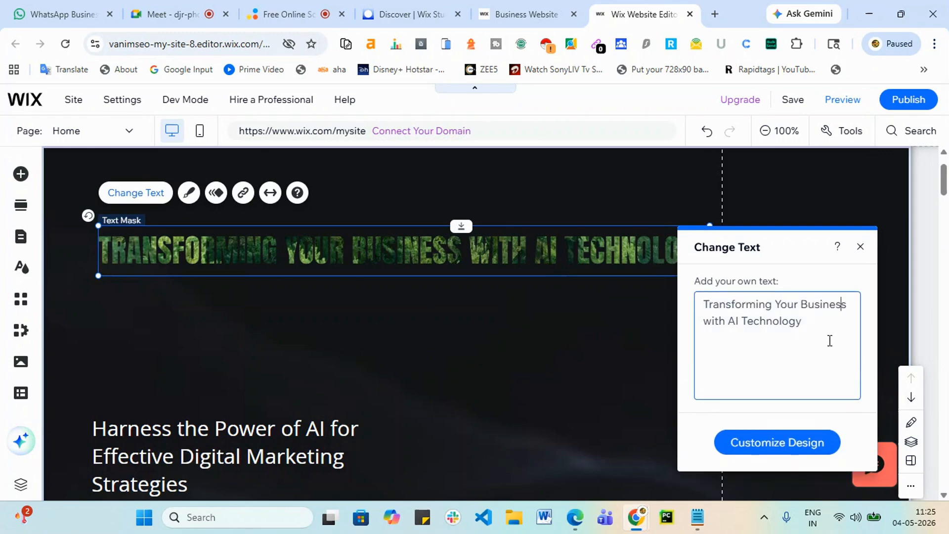
Try the yellow-green textured image as the Welcome section's strip background, and undo the change
click(596, 371)
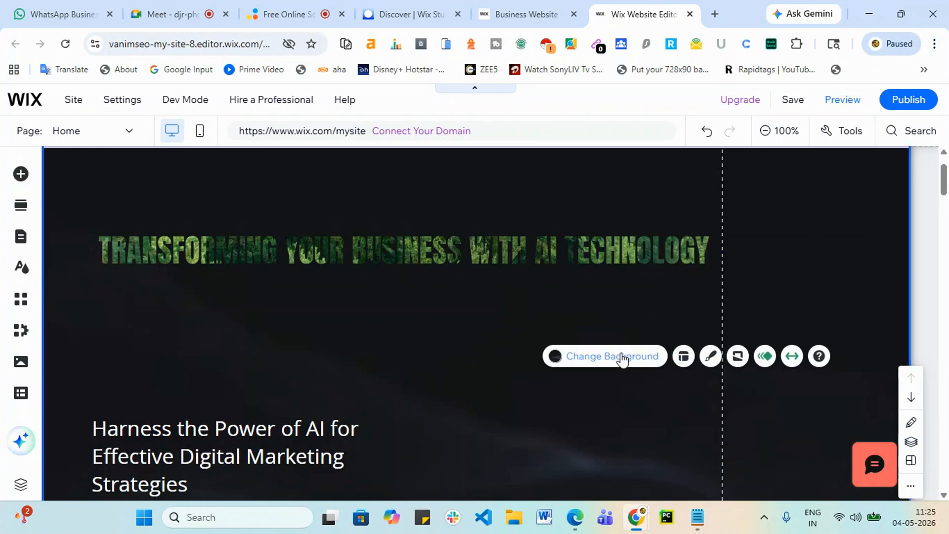
click(620, 358)
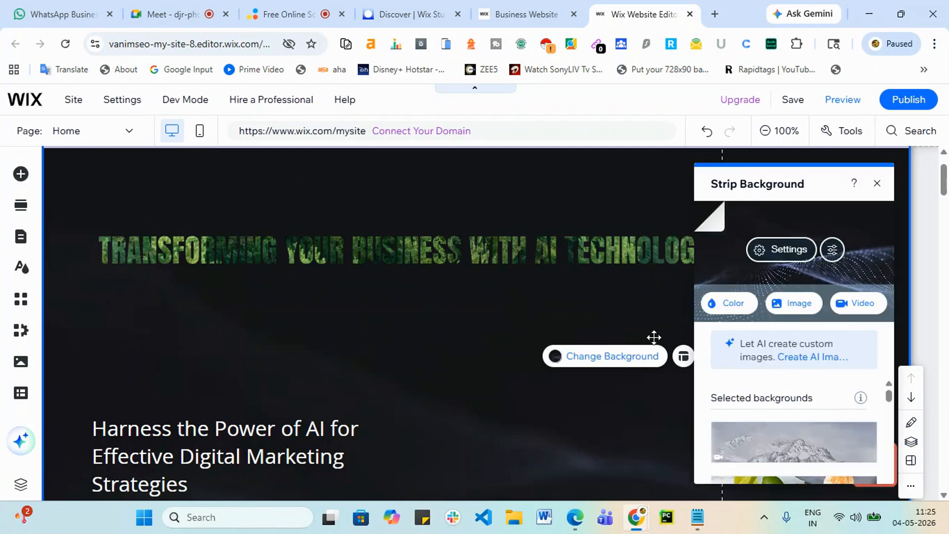
scroll(786, 410, down, 3)
scroll(787, 461, down, 3)
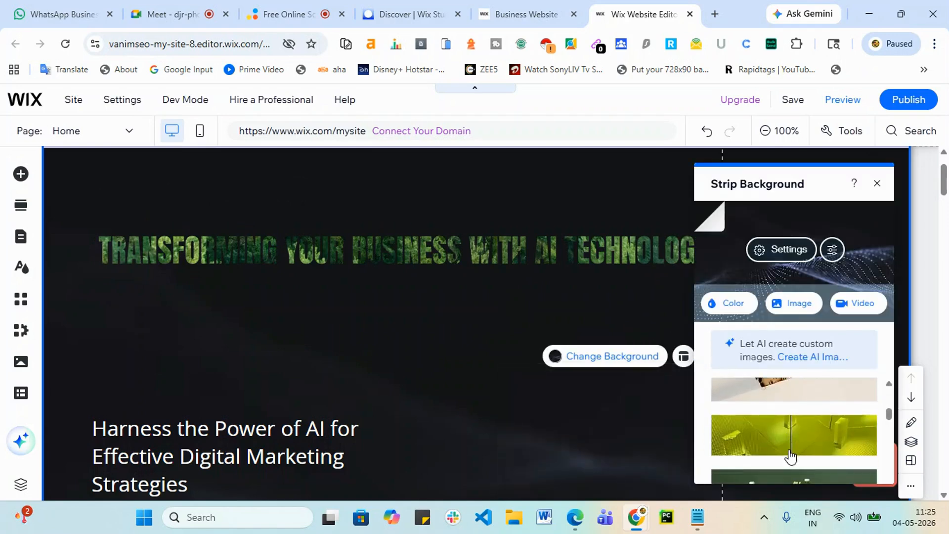
mouse_move(791, 457)
click(802, 440)
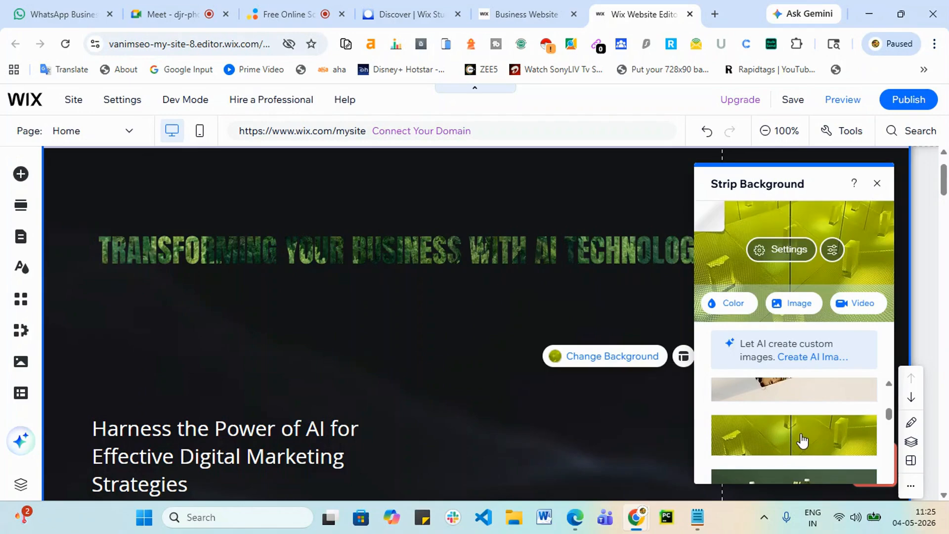
scroll(429, 323, down, 3)
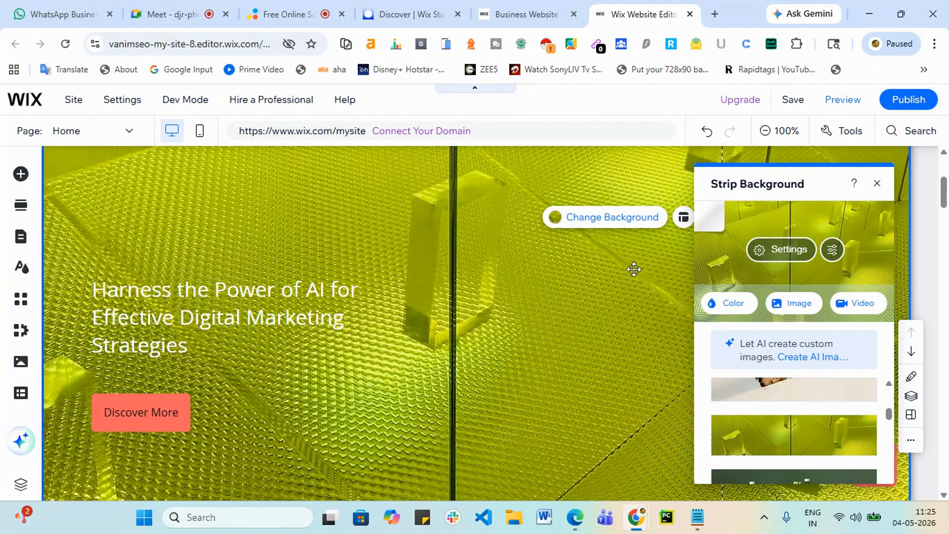
key(ctrl+z)
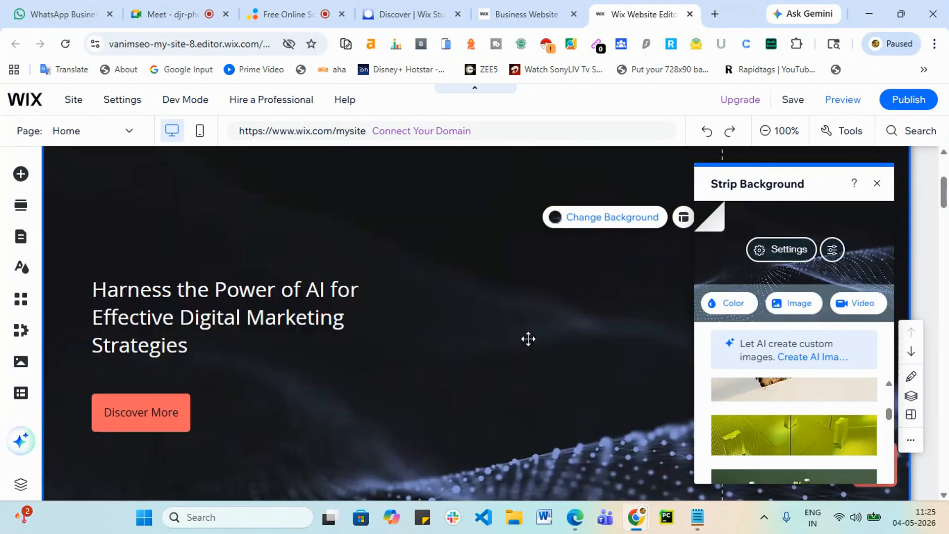
Open the heading text mask's design settings and bring up the media library to change its fill
scroll(421, 332, up, 4)
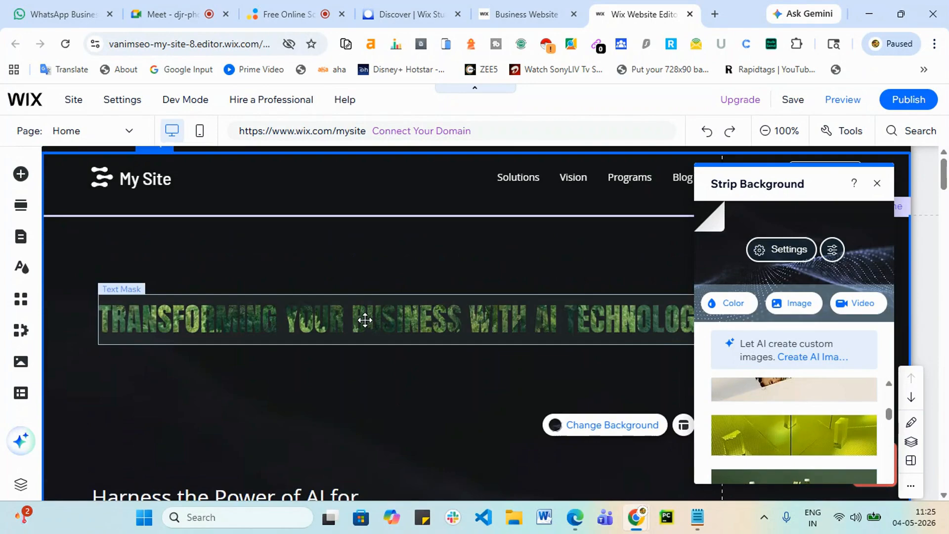
click(365, 320)
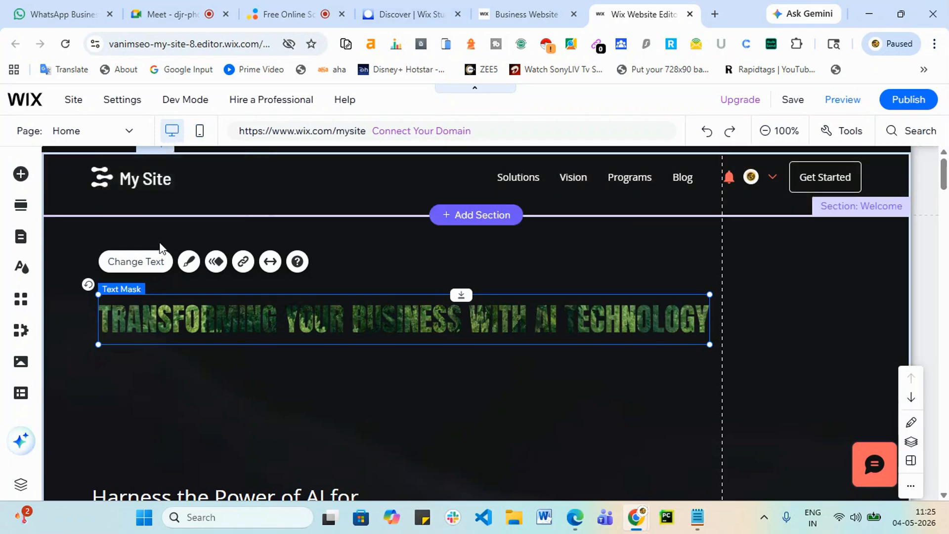
click(145, 270)
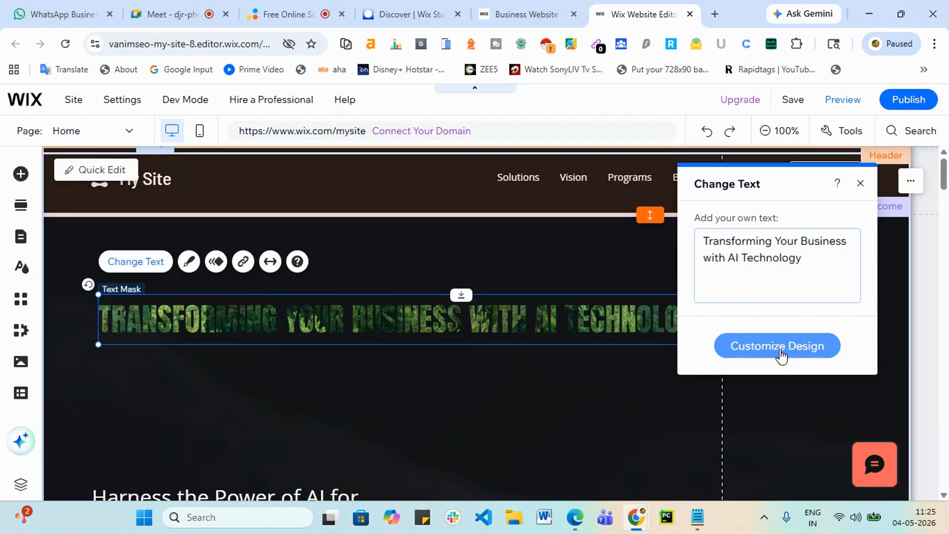
click(780, 357)
scroll(770, 312, down, 2)
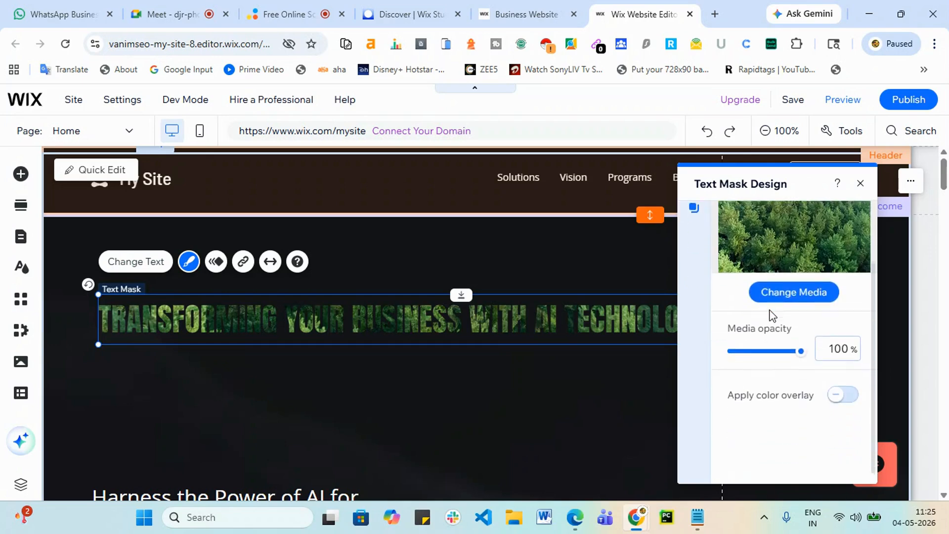
scroll(807, 365, up, 1)
click(811, 361)
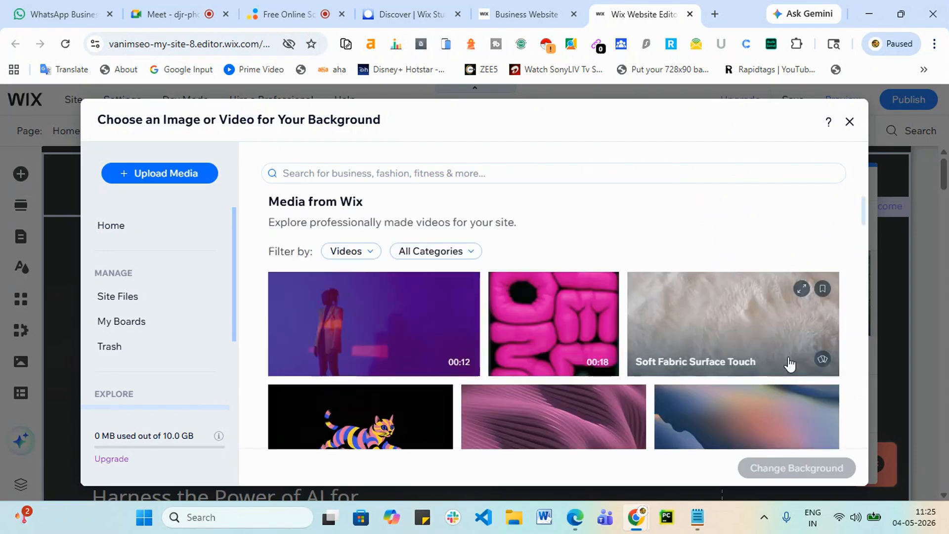
Fill the heading text mask with the 7-second grey-and-white brushstroke video from the Wix media library
scroll(781, 358, down, 1)
scroll(762, 336, down, 1)
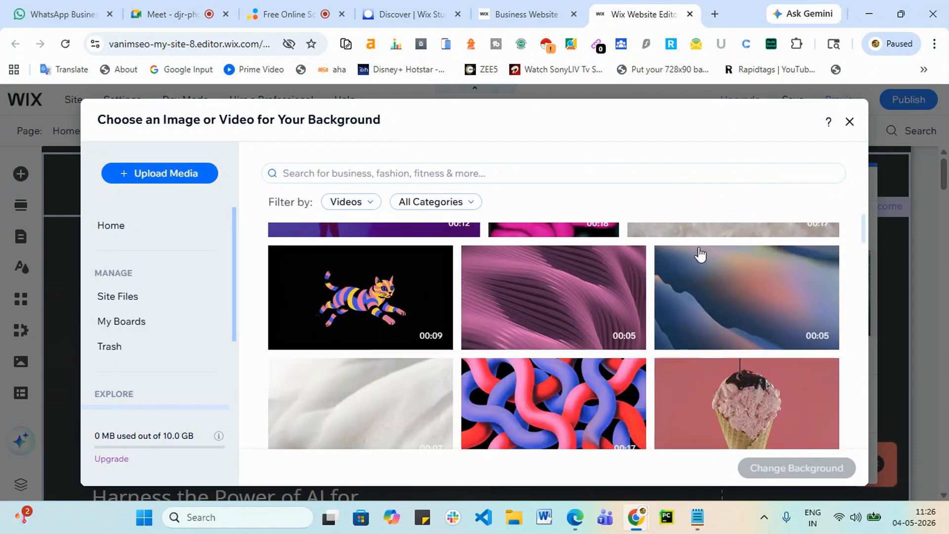
scroll(470, 276, up, 1)
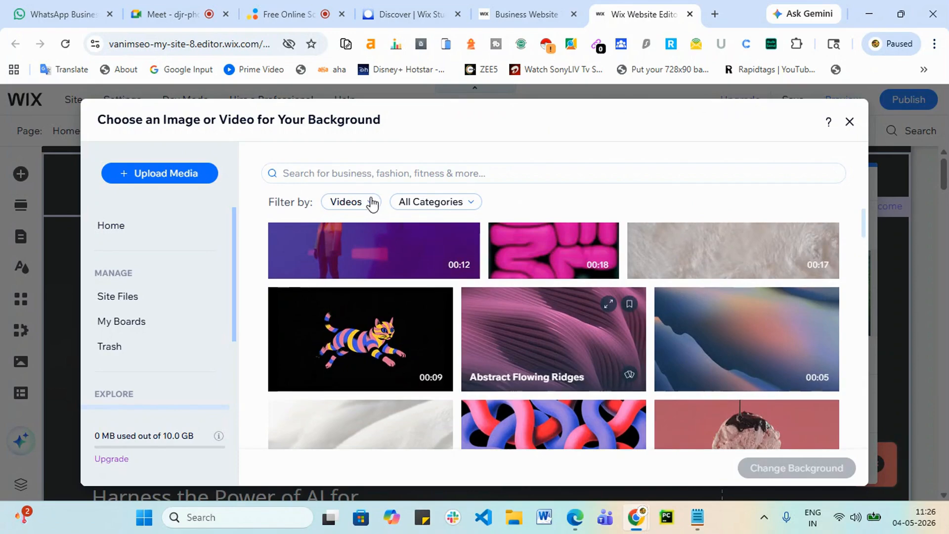
scroll(370, 205, up, 1)
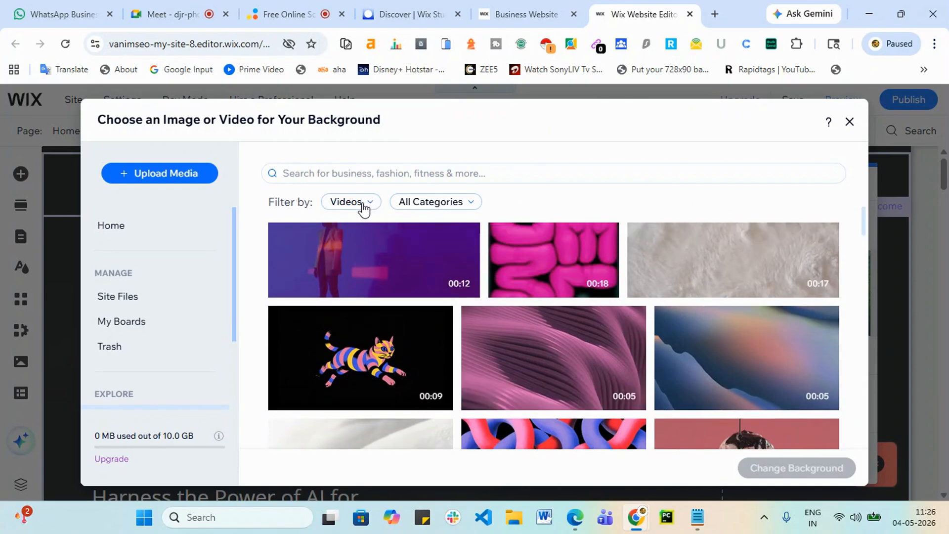
scroll(364, 207, up, 2)
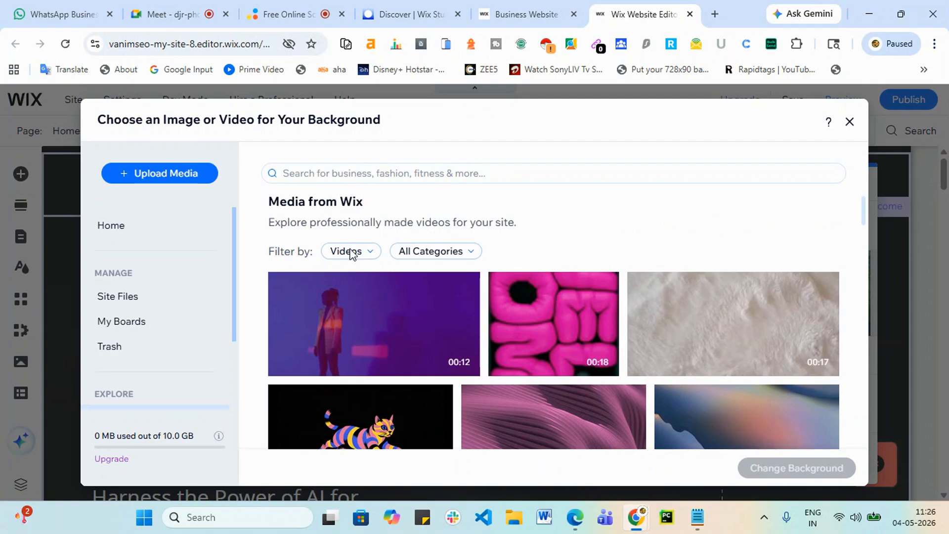
scroll(544, 322, down, 5)
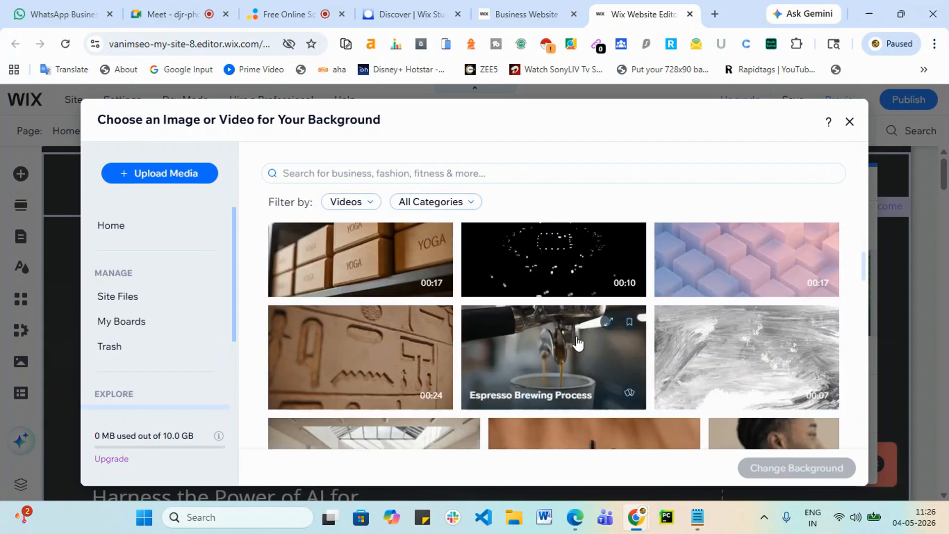
scroll(719, 357, down, 2)
scroll(719, 357, down, 8)
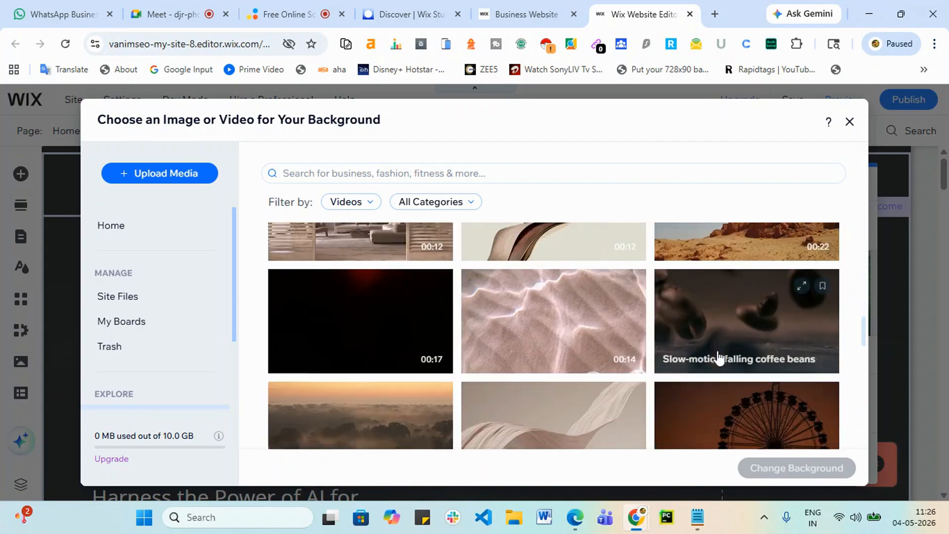
scroll(418, 307, up, 7)
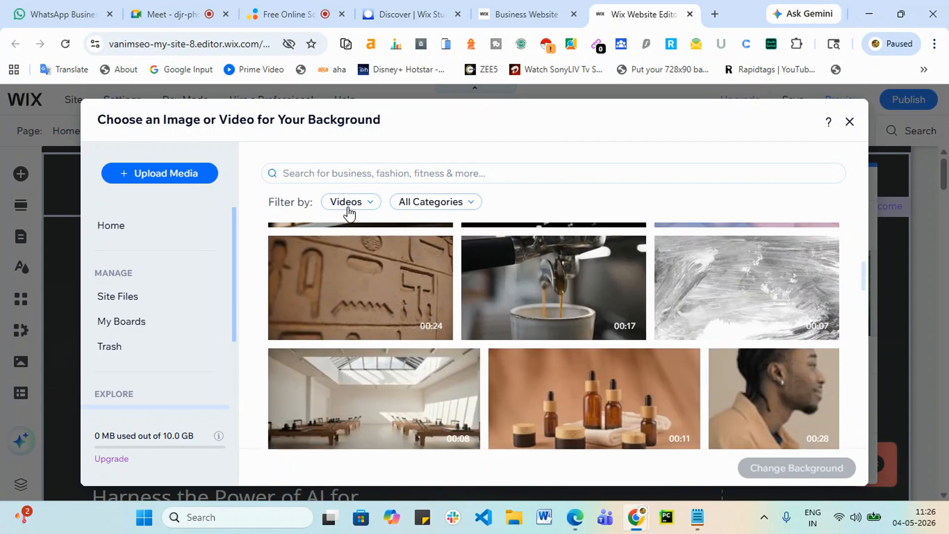
click(350, 223)
click(374, 202)
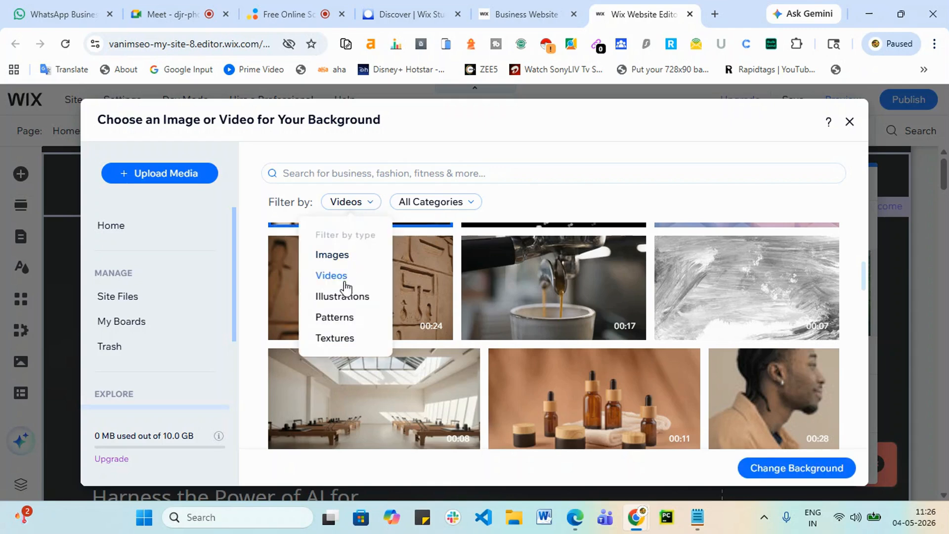
click(764, 296)
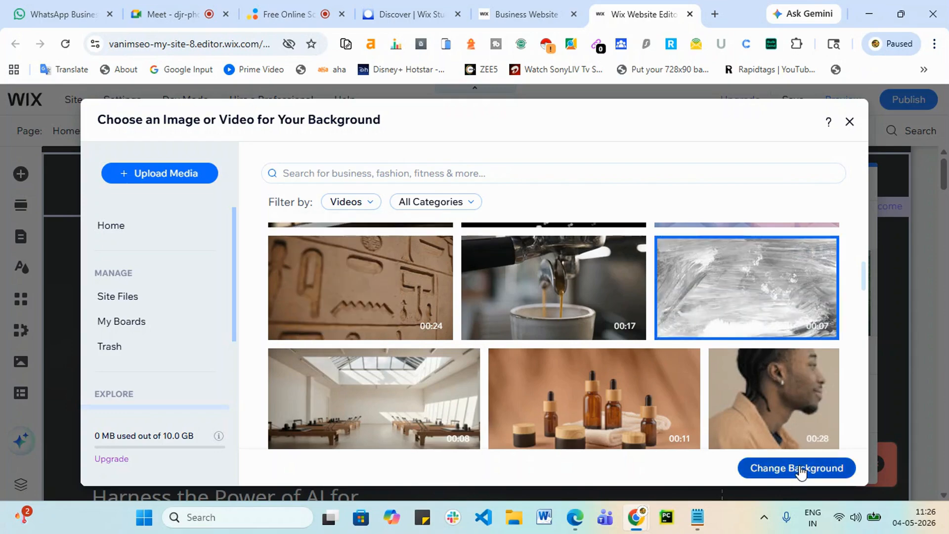
click(802, 468)
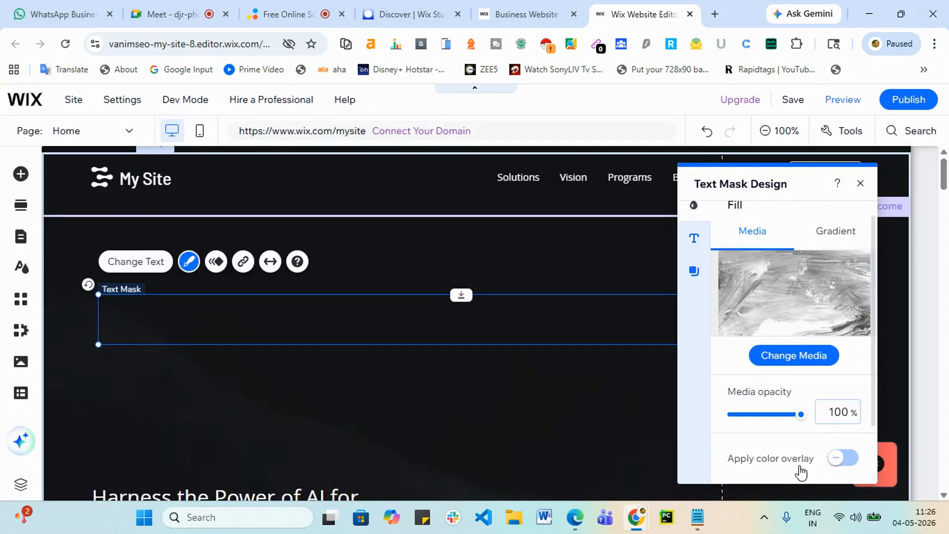
click(331, 422)
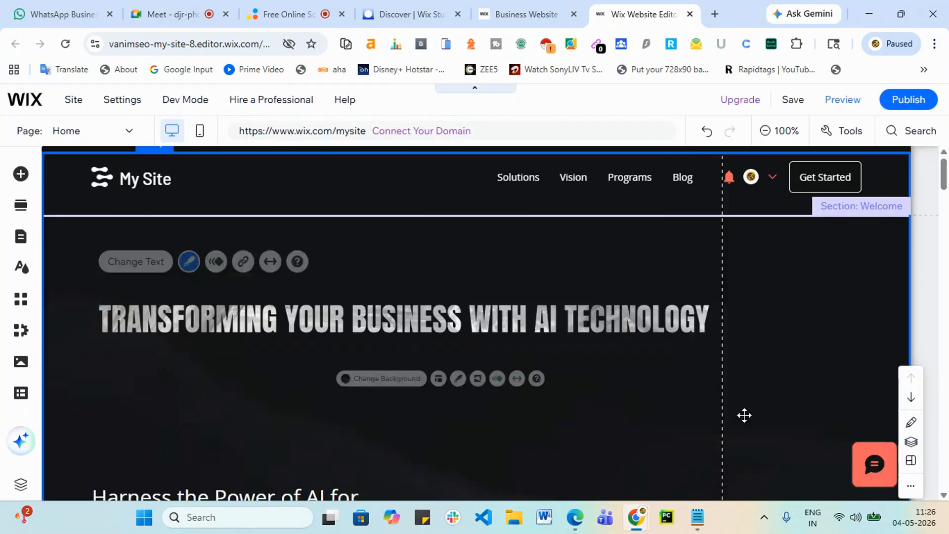
Turn on the colour overlay for the heading text mask's media fill and set the black overlay's opacity to 23%
click(368, 331)
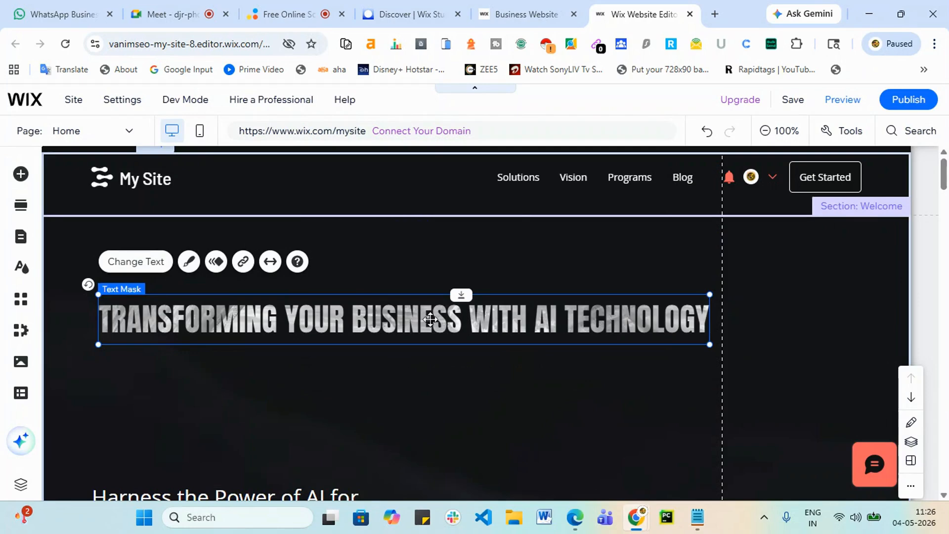
click(190, 262)
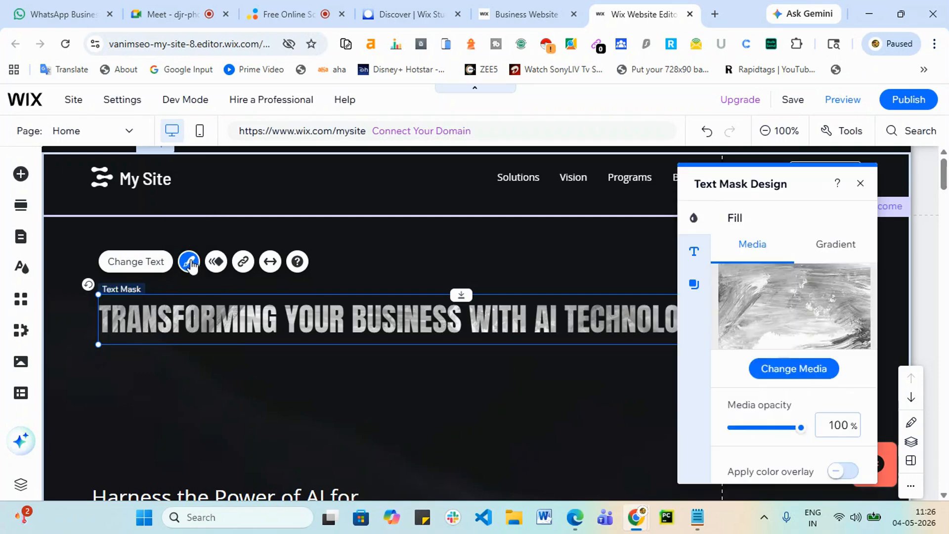
scroll(757, 285, down, 2)
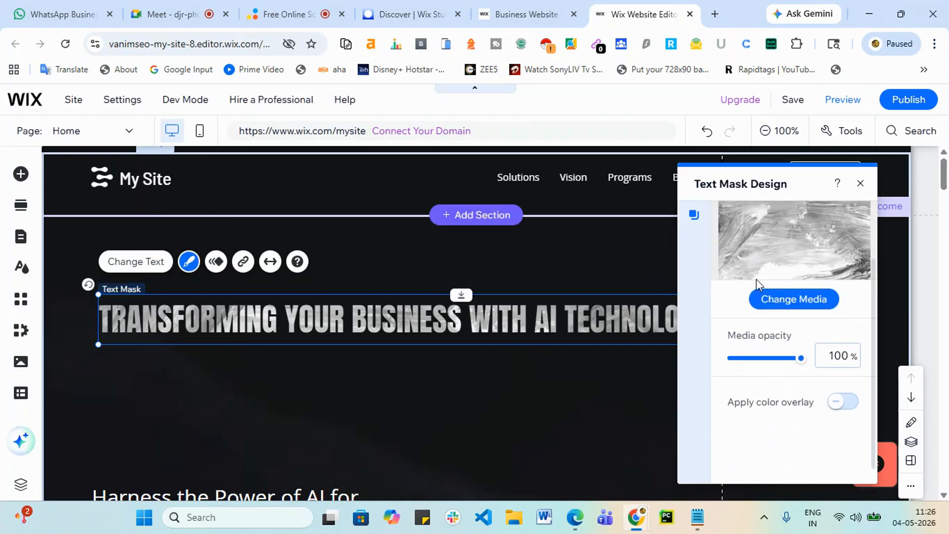
scroll(758, 355, up, 2)
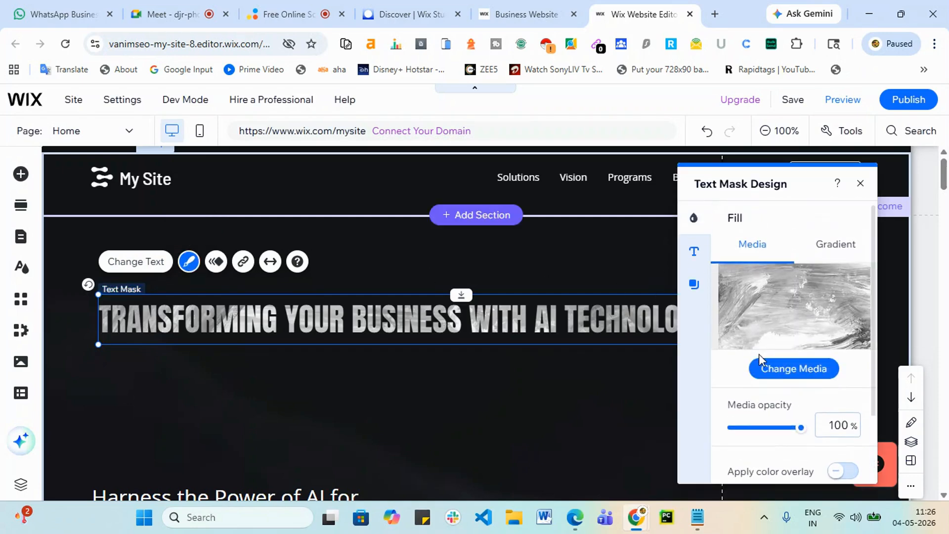
scroll(759, 357, down, 2)
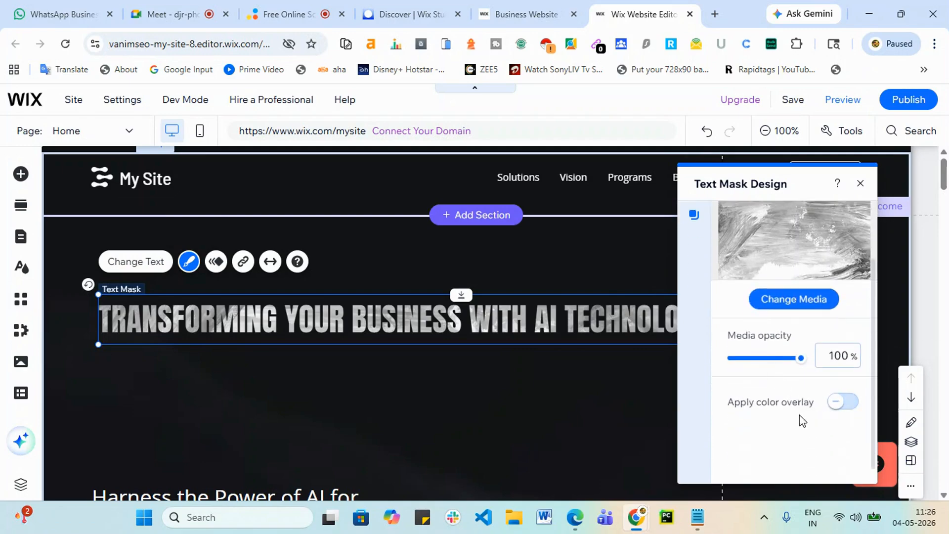
scroll(800, 414, up, 2)
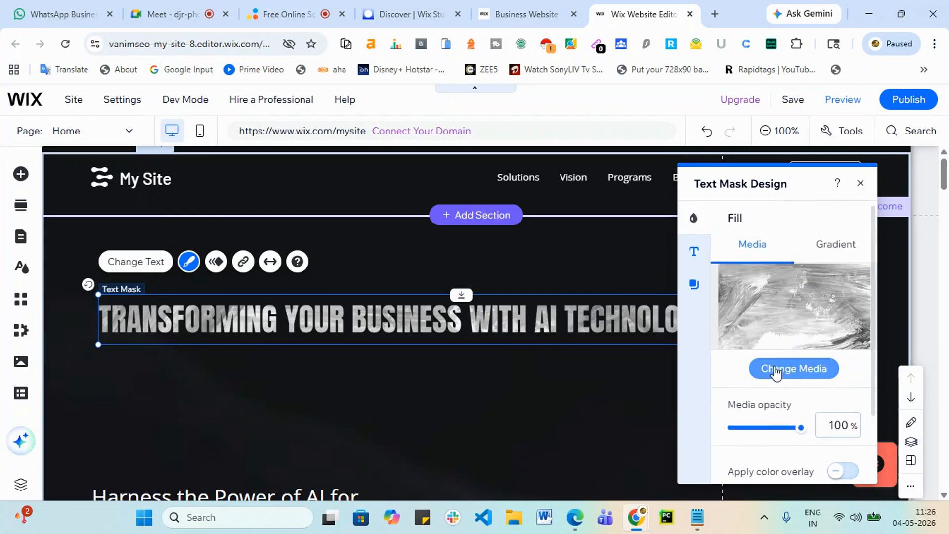
click(850, 473)
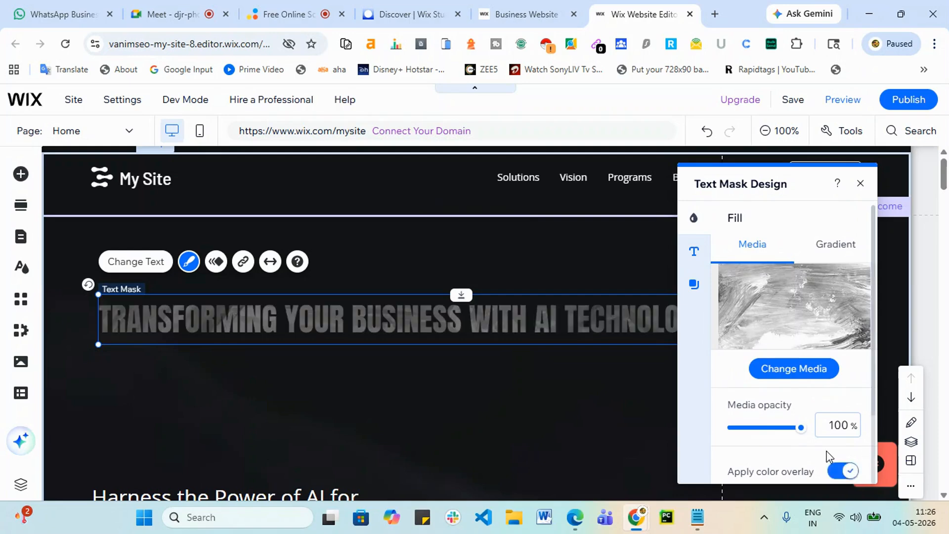
scroll(830, 456, down, 2)
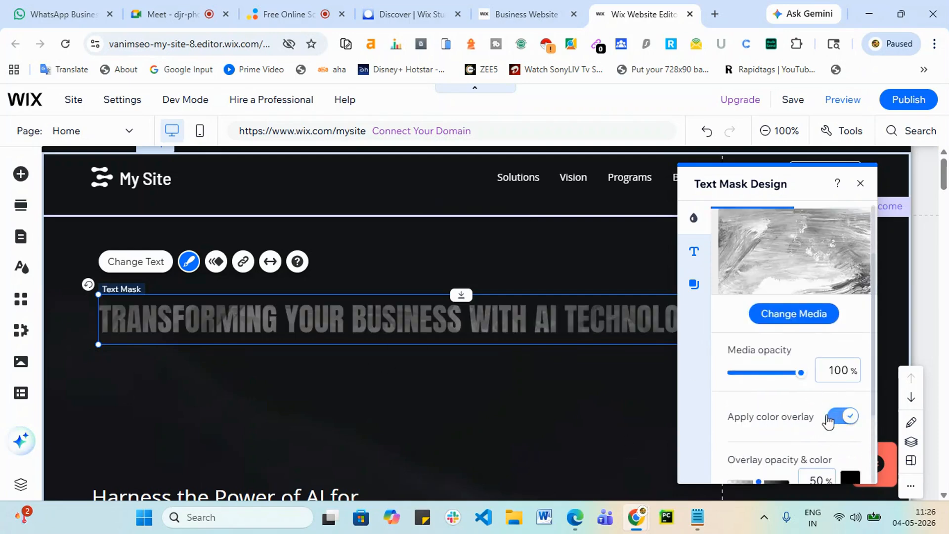
scroll(836, 412, down, 2)
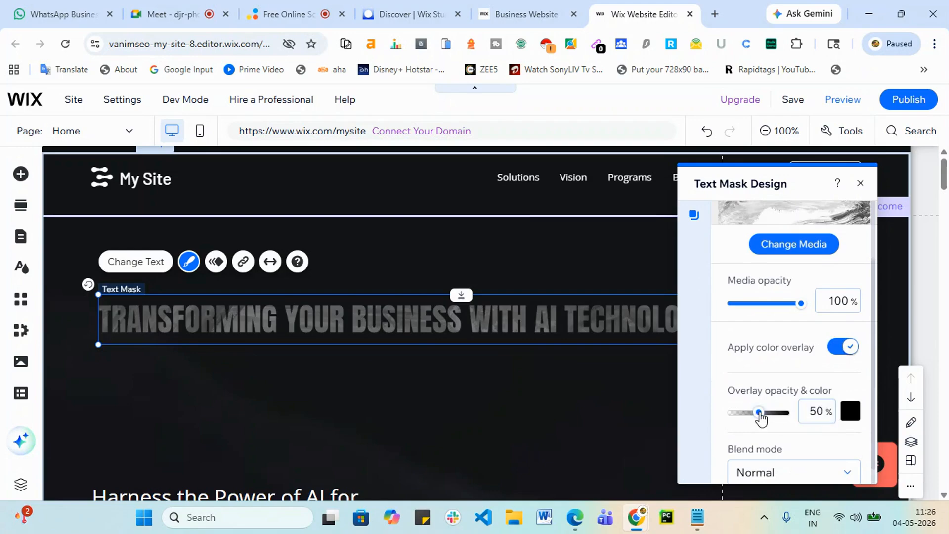
drag(778, 418, 747, 413)
scroll(811, 445, down, 1)
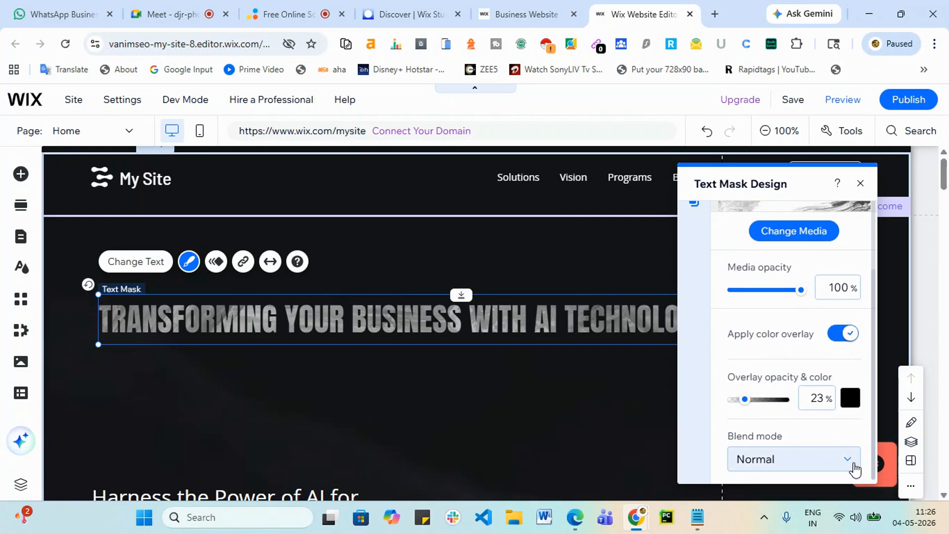
Try the Multiply, Overlay and Darken blend modes on the text mask's colour overlay, and switch back to Normal
click(858, 468)
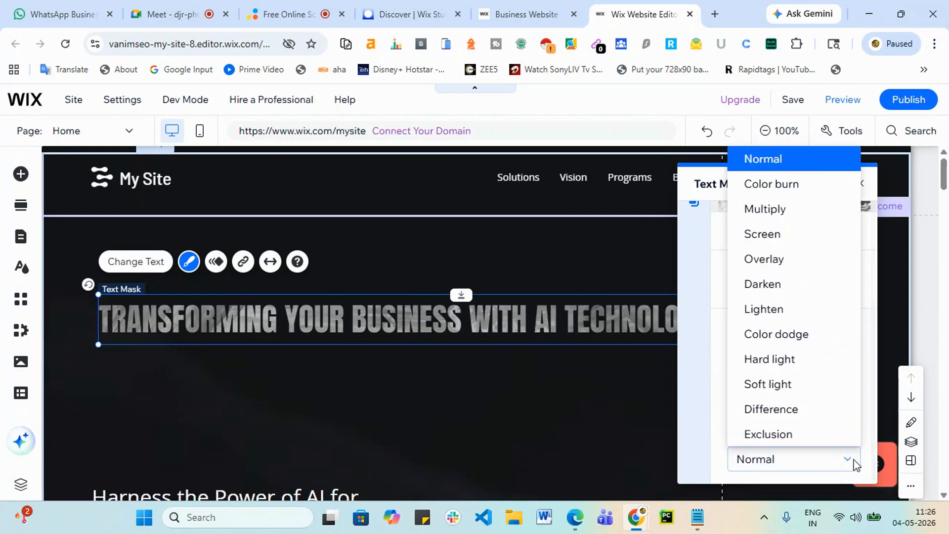
click(775, 209)
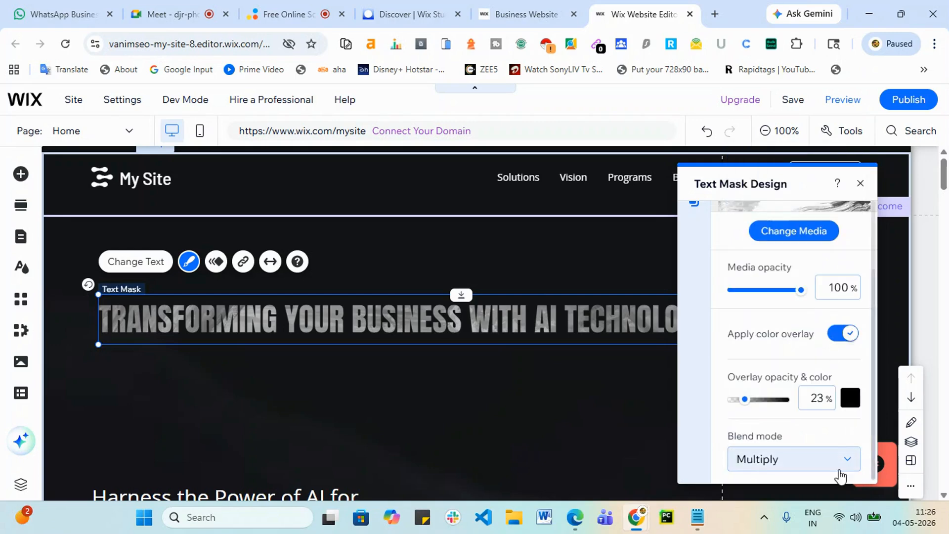
click(849, 468)
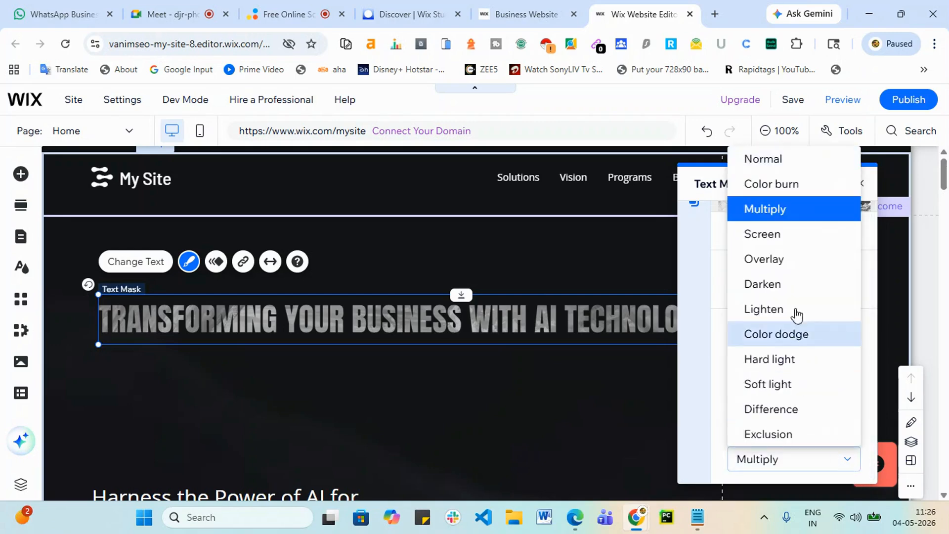
click(771, 259)
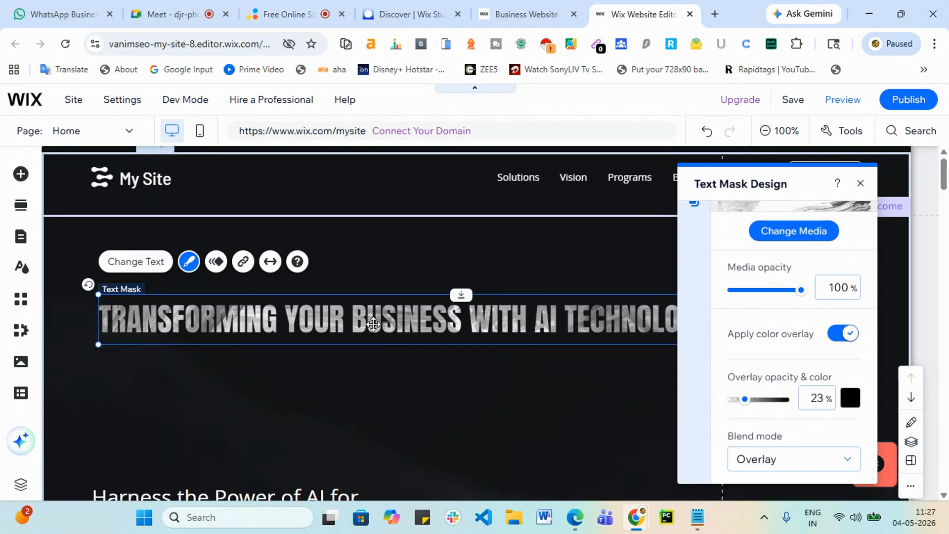
click(849, 459)
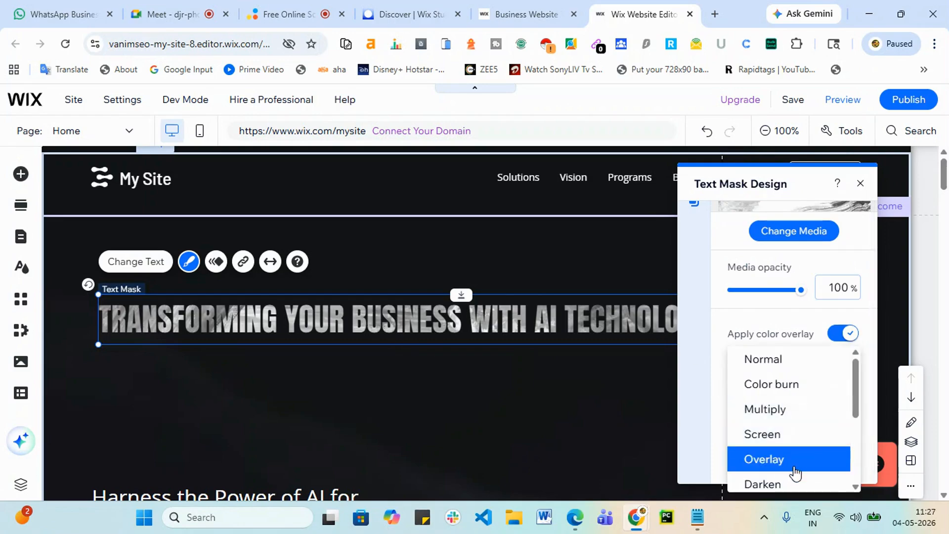
click(777, 484)
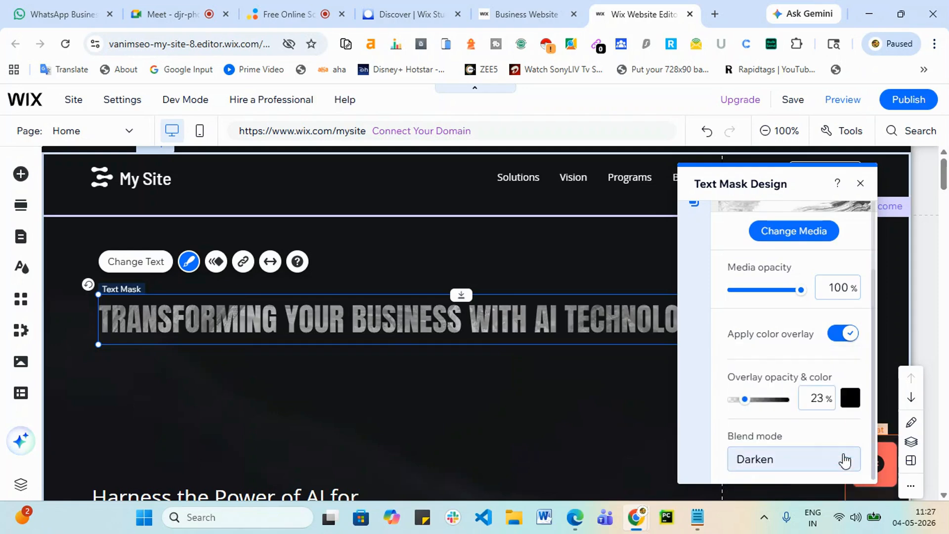
click(844, 457)
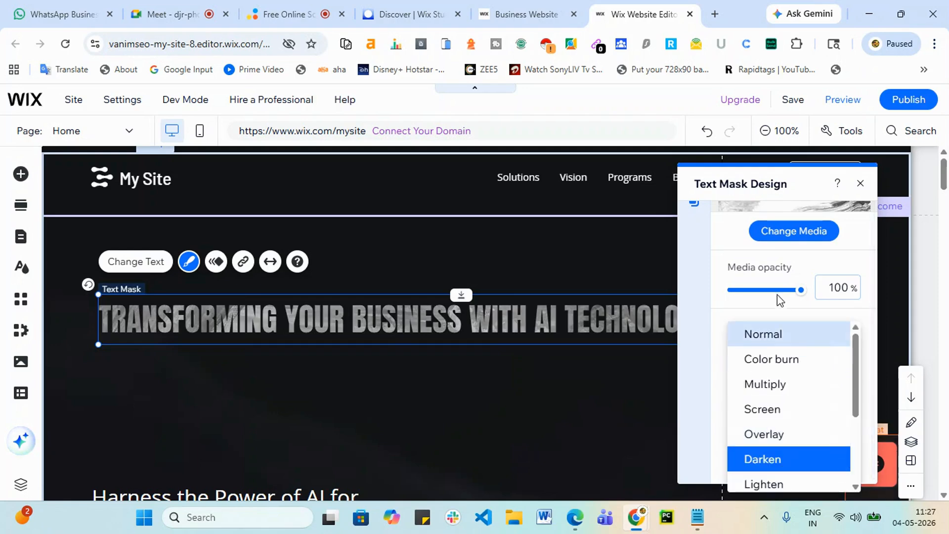
click(769, 336)
Apply a shadow to the heading text mask with a 53° angle, 6 px distance and 0 px blur
scroll(726, 281, up, 3)
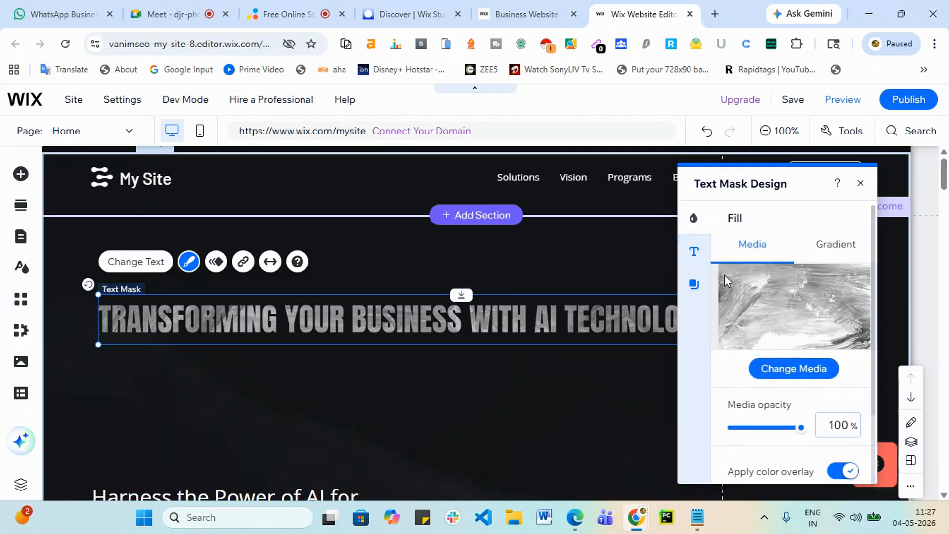
click(695, 286)
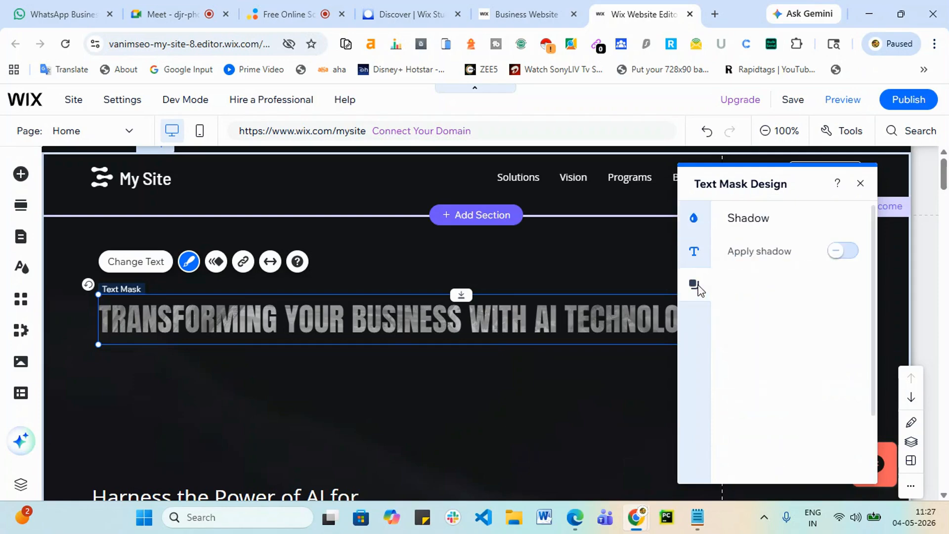
click(844, 252)
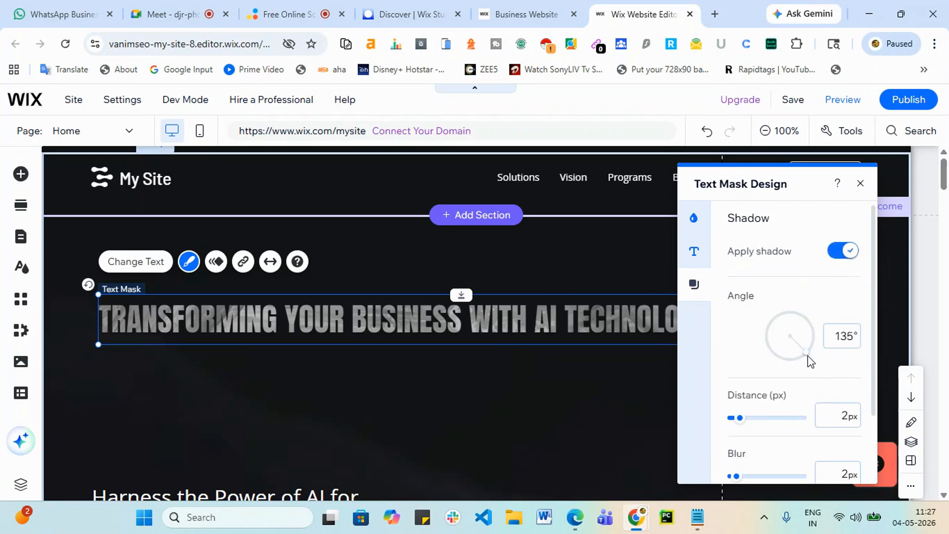
drag(813, 354, 825, 332)
scroll(811, 437, down, 2)
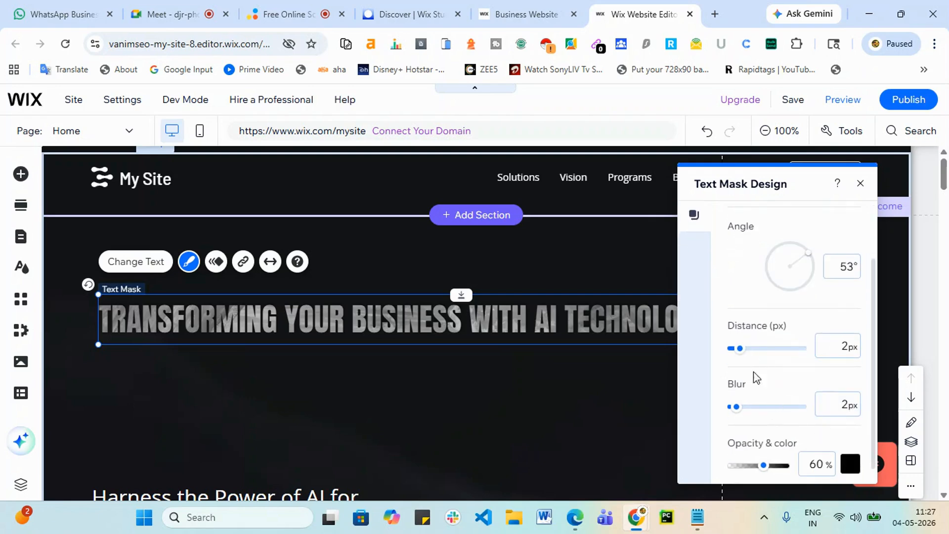
mouse_move(740, 410)
mouse_down()
mouse_move(732, 407)
mouse_move(776, 408)
mouse_move(723, 407)
mouse_up()
drag(742, 350, 753, 356)
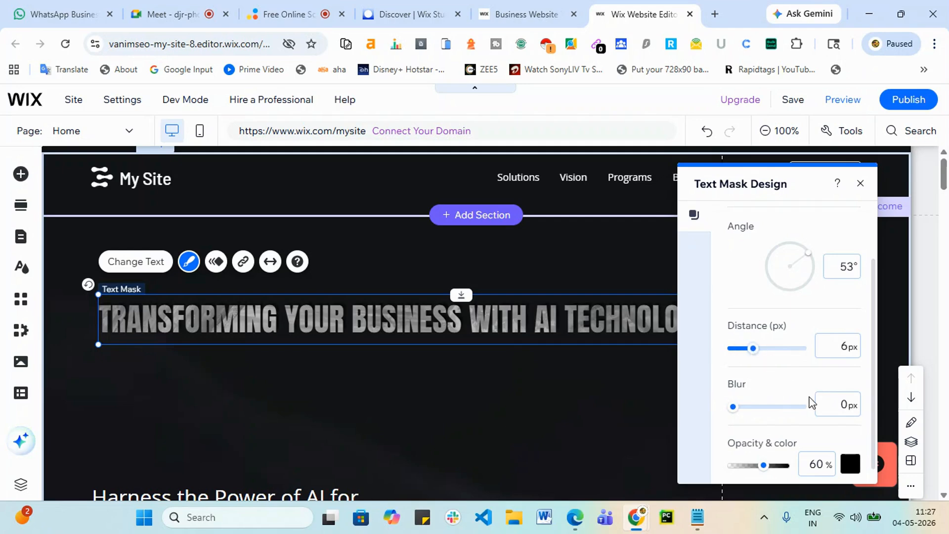
Set the text mask's shadow colour to the light pink theme colour #FEB0B0
scroll(841, 445, down, 1)
click(849, 451)
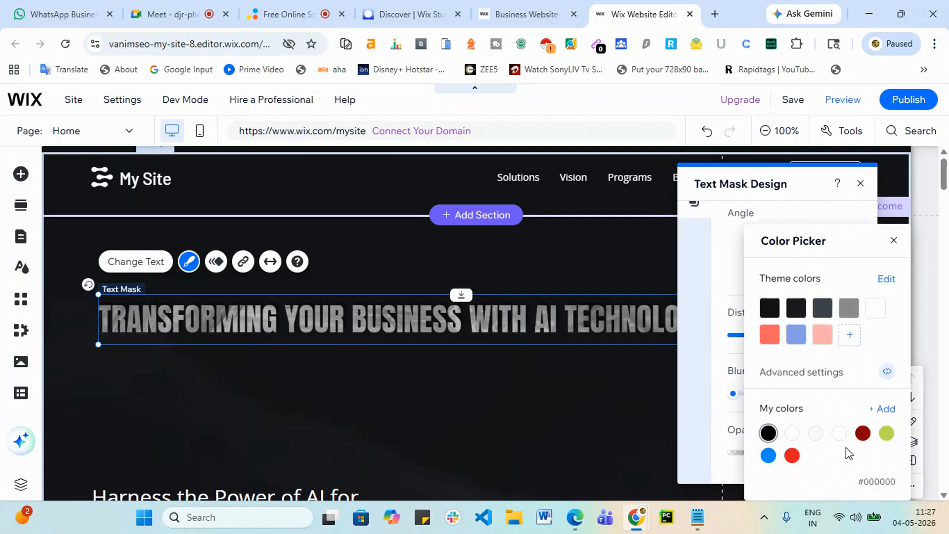
click(824, 336)
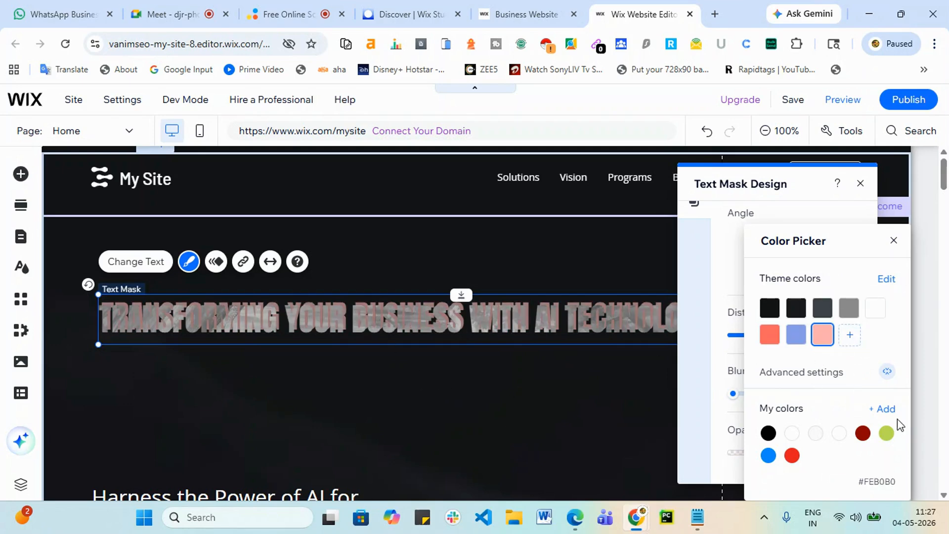
Set the heading text mask's shadow blur to 3 px and its distance to 5 px
click(737, 393)
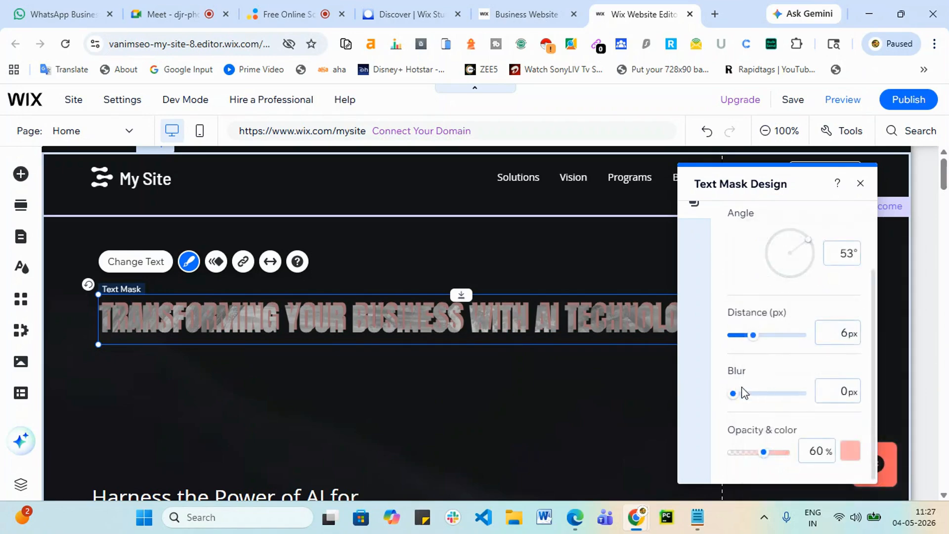
mouse_move(734, 396)
mouse_down()
mouse_move(744, 399)
mouse_move(734, 396)
mouse_up()
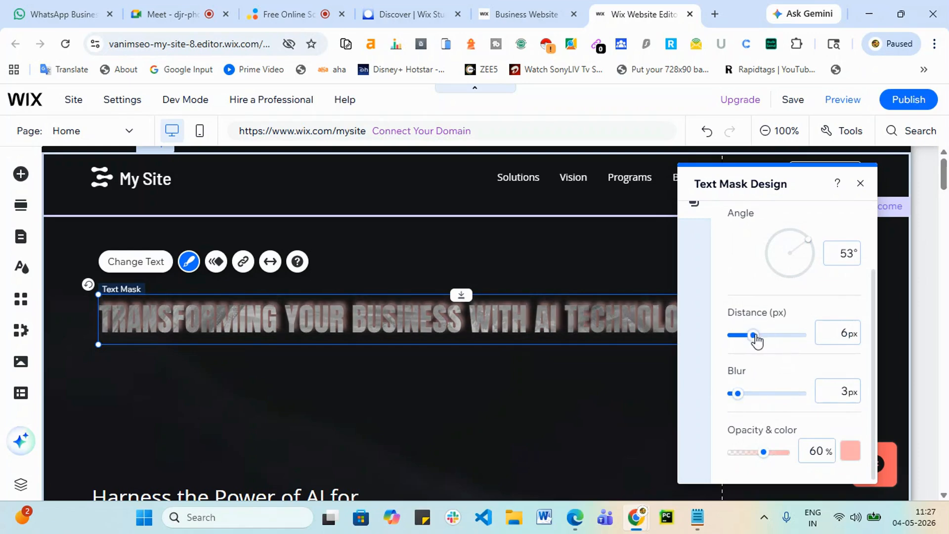
mouse_move(755, 338)
mouse_down()
mouse_move(820, 339)
mouse_move(738, 344)
mouse_move(747, 348)
mouse_up()
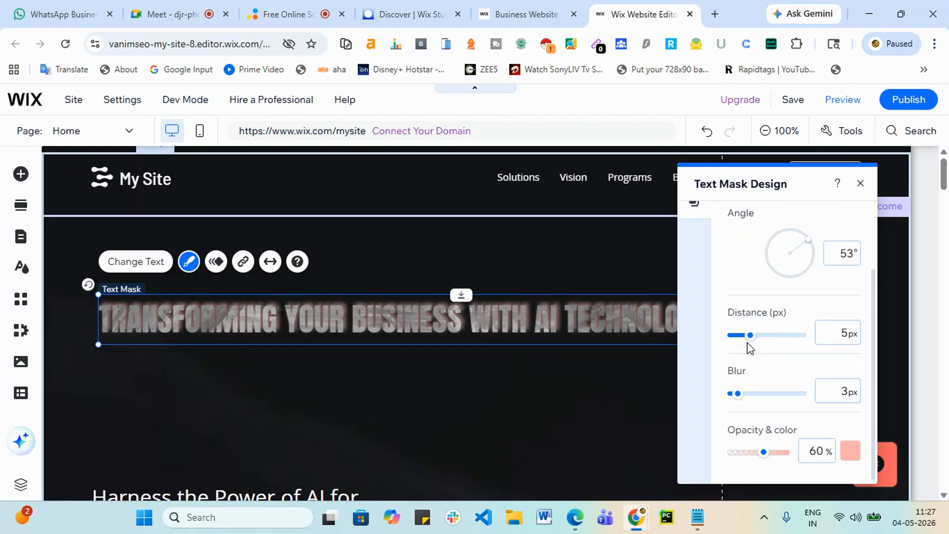
Add red #E61212 as a theme colour for the text mask's shadow and close the design settings
click(851, 451)
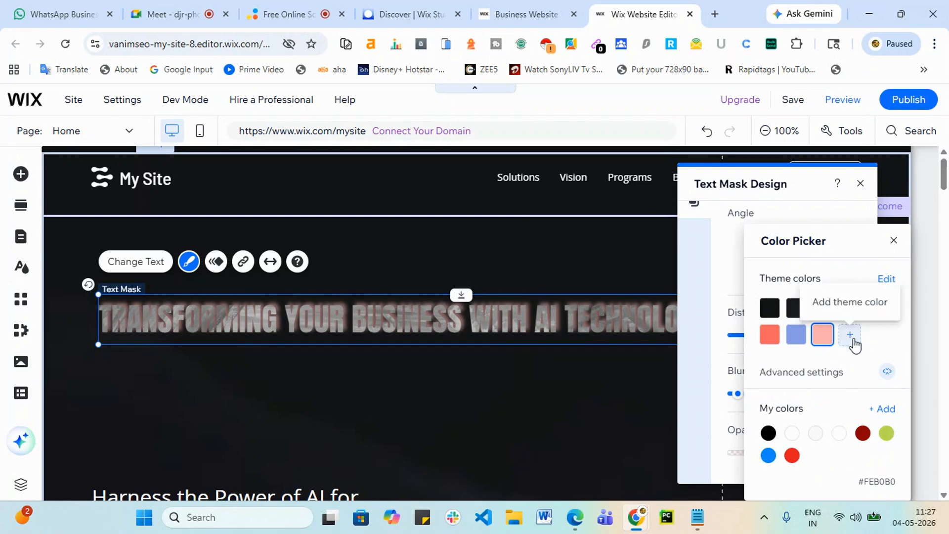
click(851, 339)
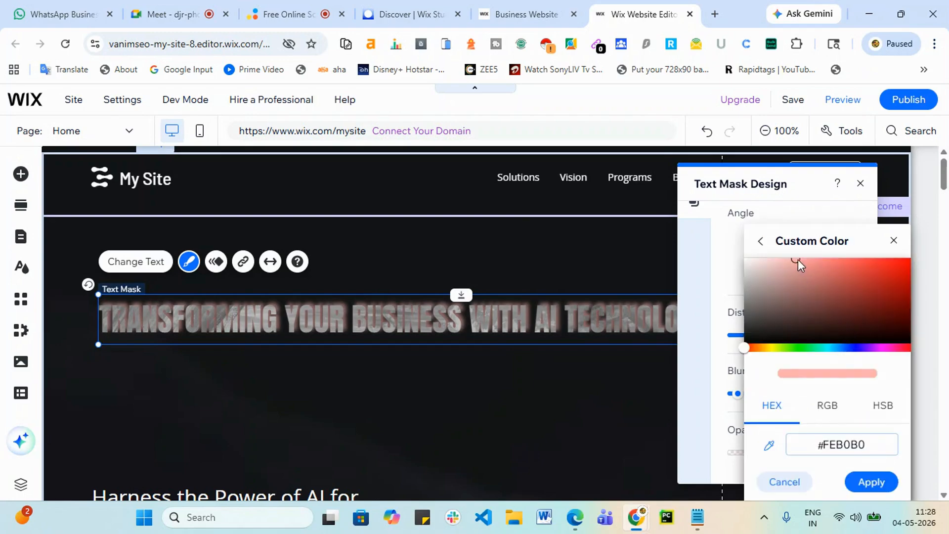
drag(798, 260, 897, 270)
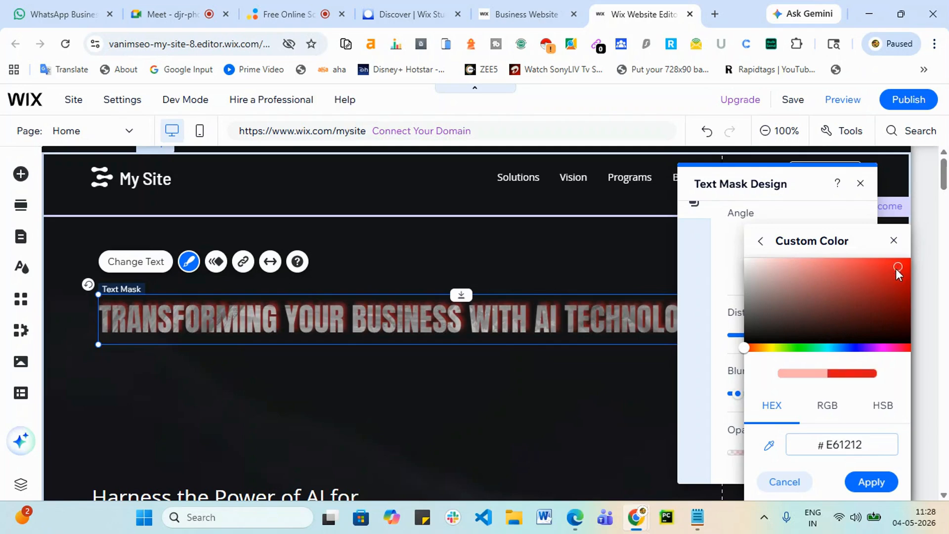
click(872, 482)
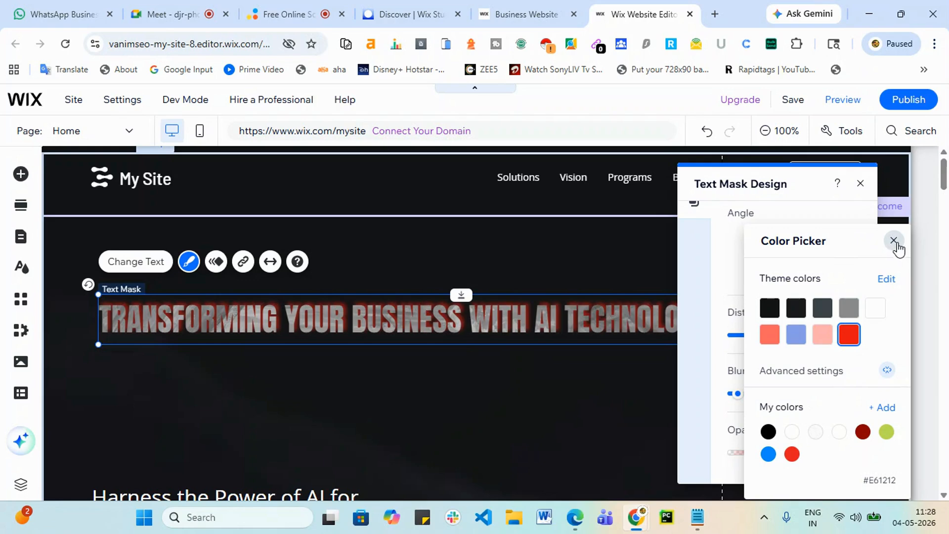
click(894, 241)
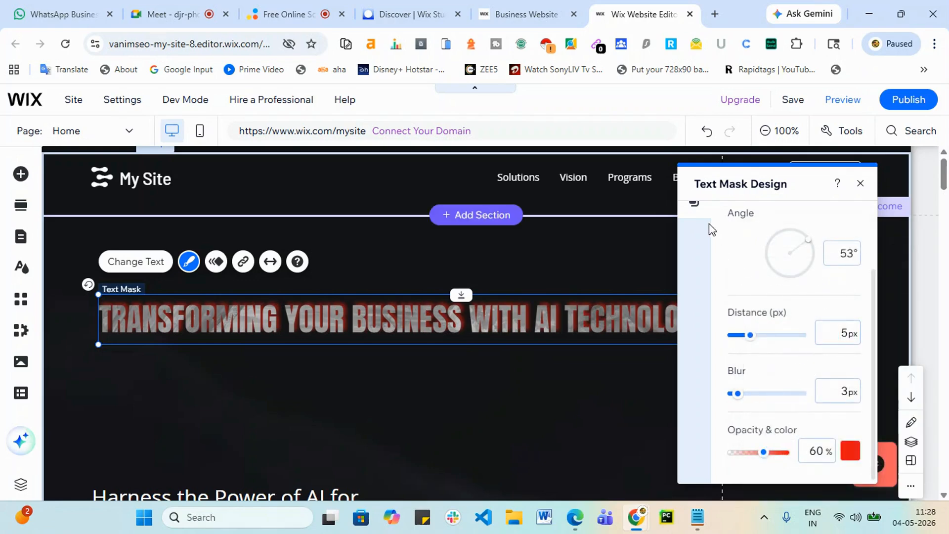
scroll(680, 283, up, 3)
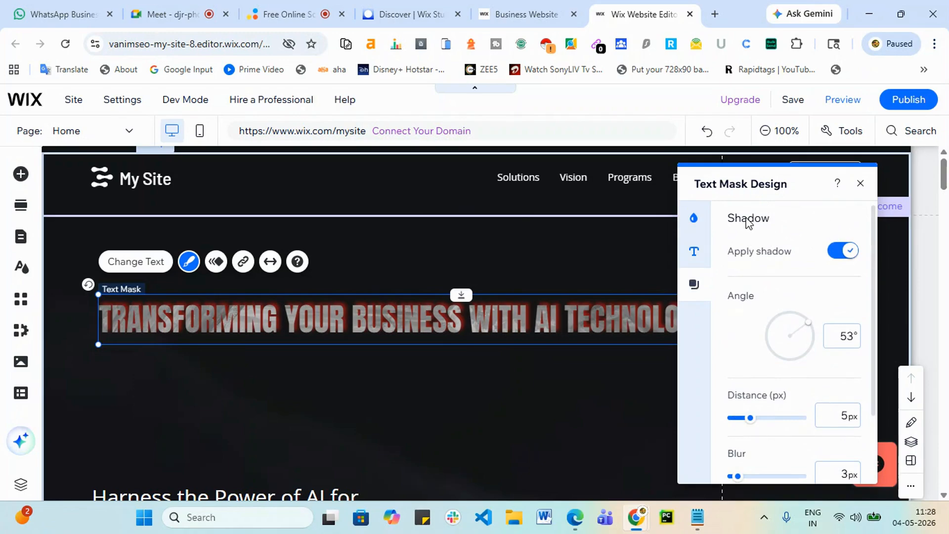
click(861, 183)
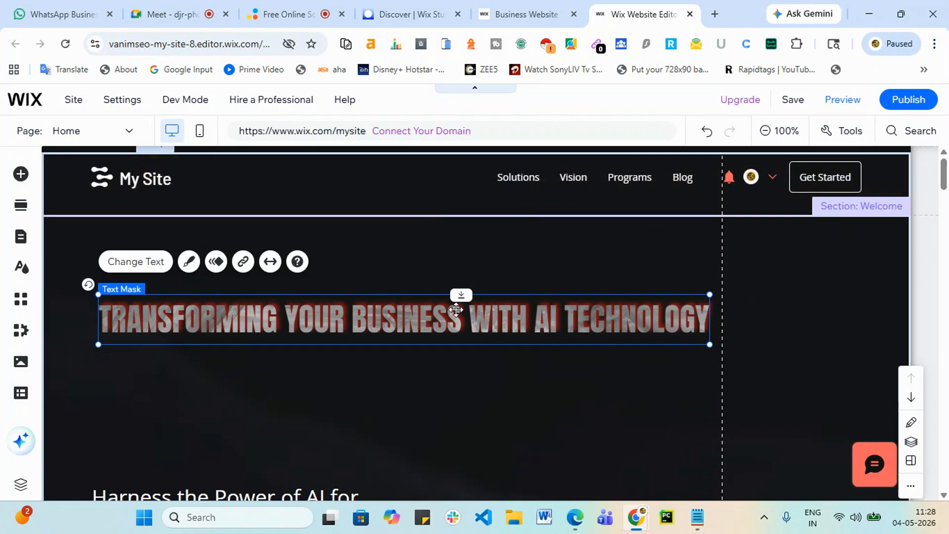
Move the text mask heading slightly up and left, in line with the left edge of the paragraph below
mouse_move(234, 317)
mouse_down()
mouse_move(229, 292)
mouse_move(226, 301)
mouse_up()
scroll(445, 376, down, 3)
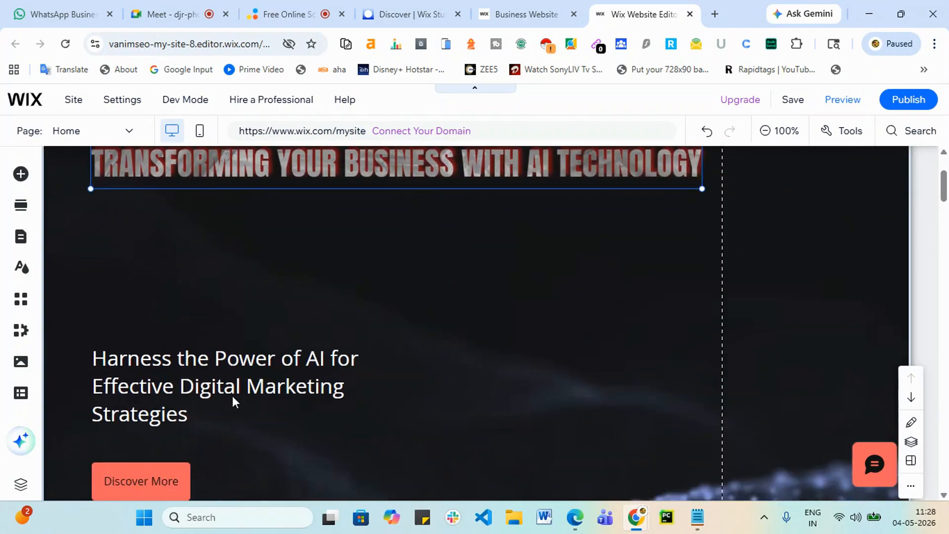
scroll(447, 367, down, 3)
scroll(249, 279, up, 5)
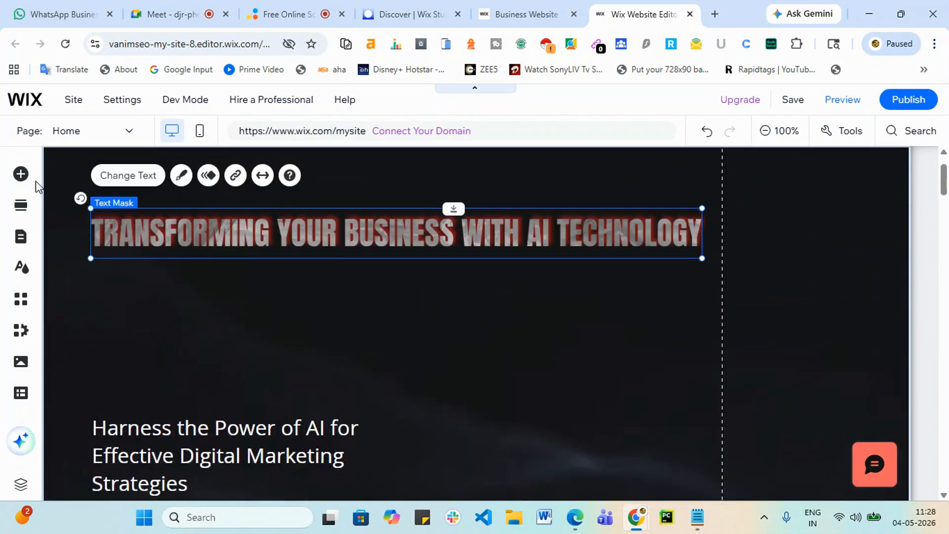
Look through the image elements that can be added and open the AI Image Creator
click(21, 174)
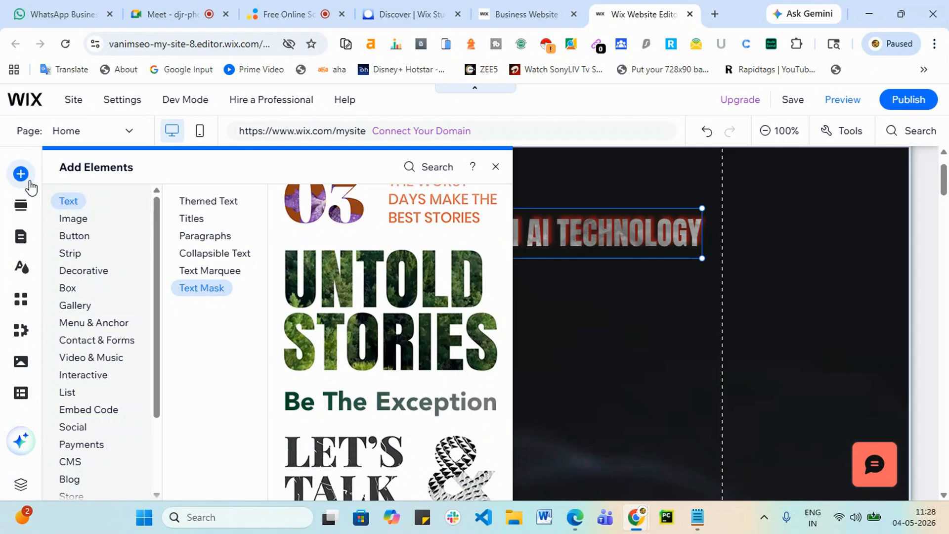
click(74, 219)
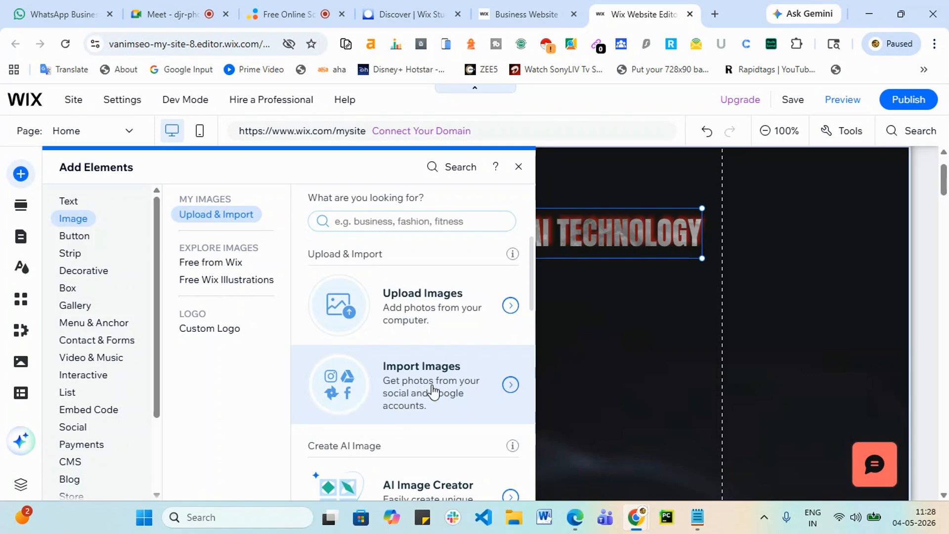
scroll(438, 391, down, 3)
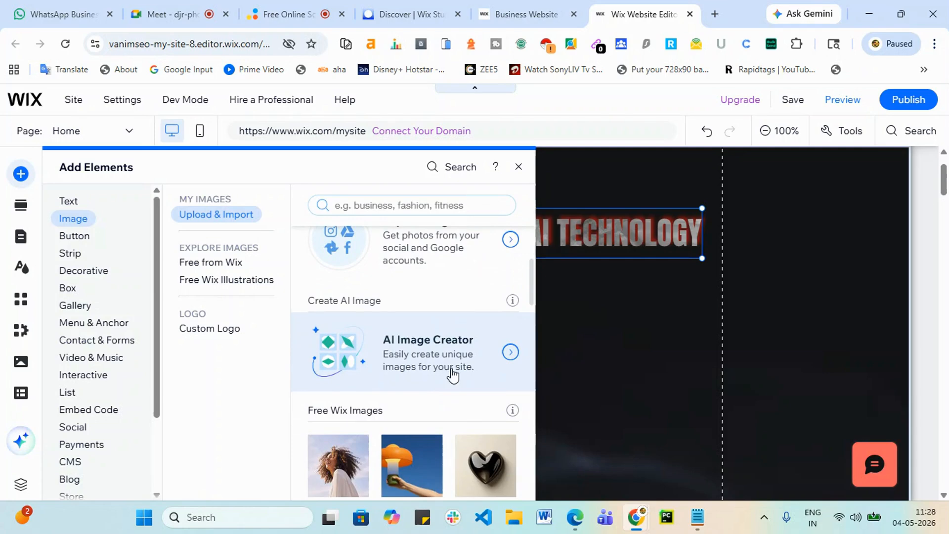
scroll(453, 375, down, 1)
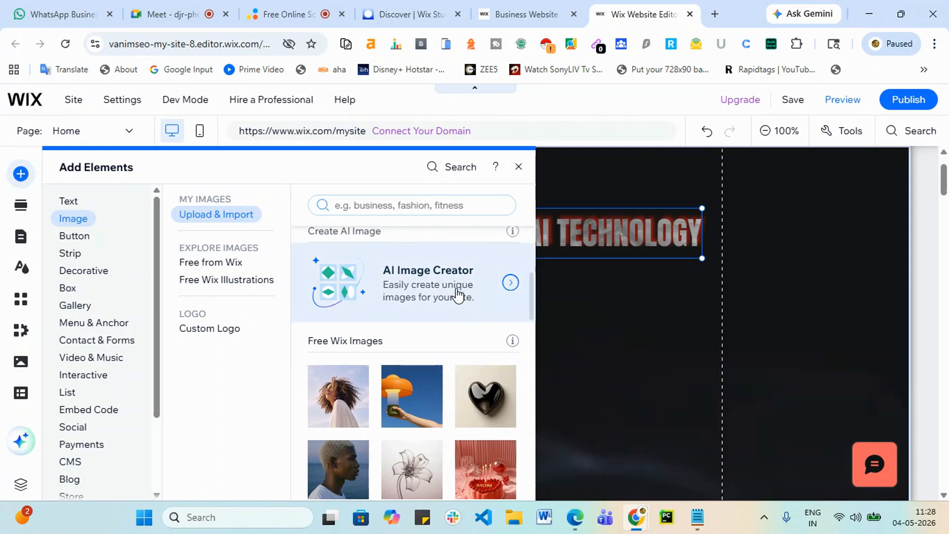
scroll(457, 295, down, 1)
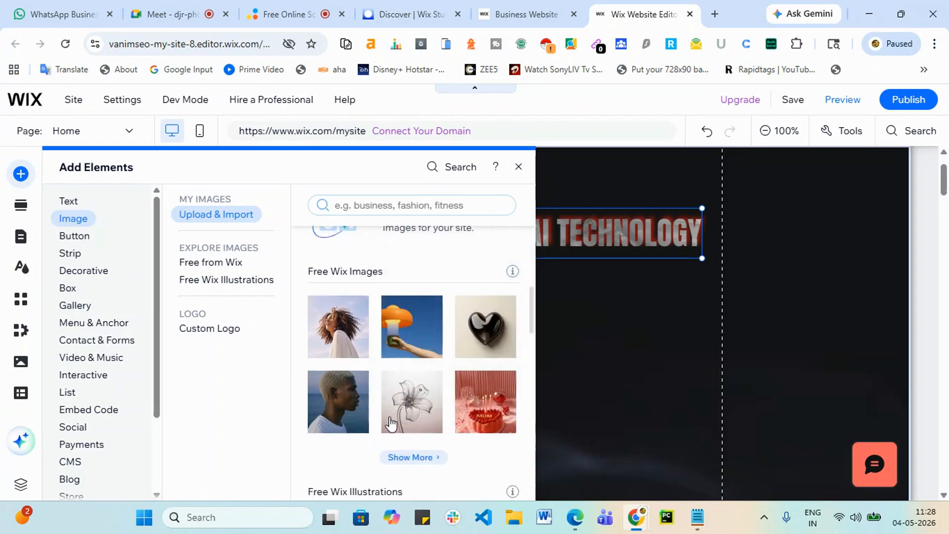
scroll(313, 321, up, 1)
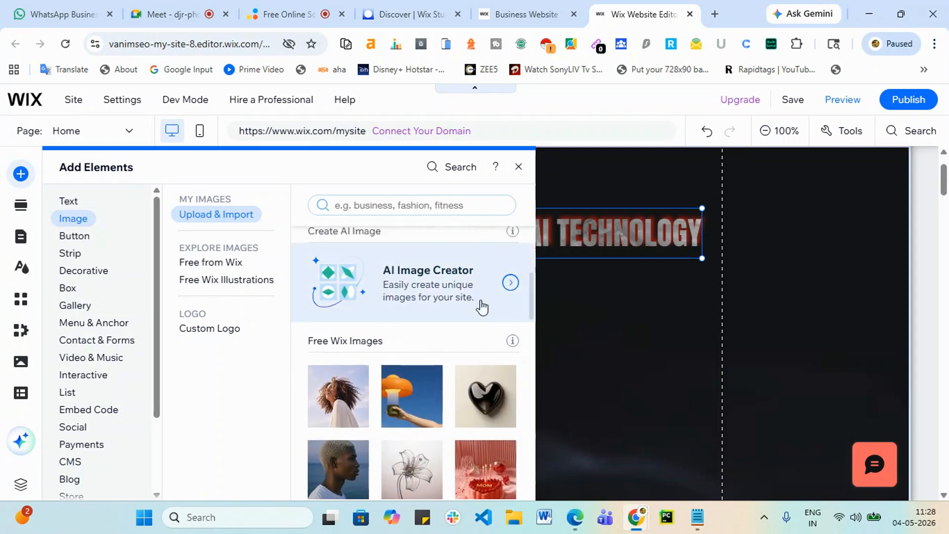
click(446, 276)
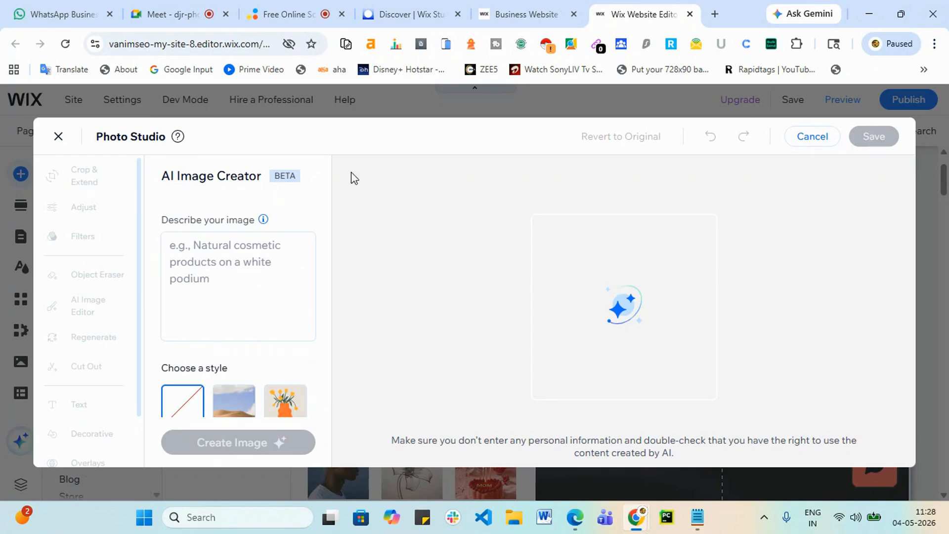
Enter "AI tools in digital marekting" as the description of the AI image
click(211, 272)
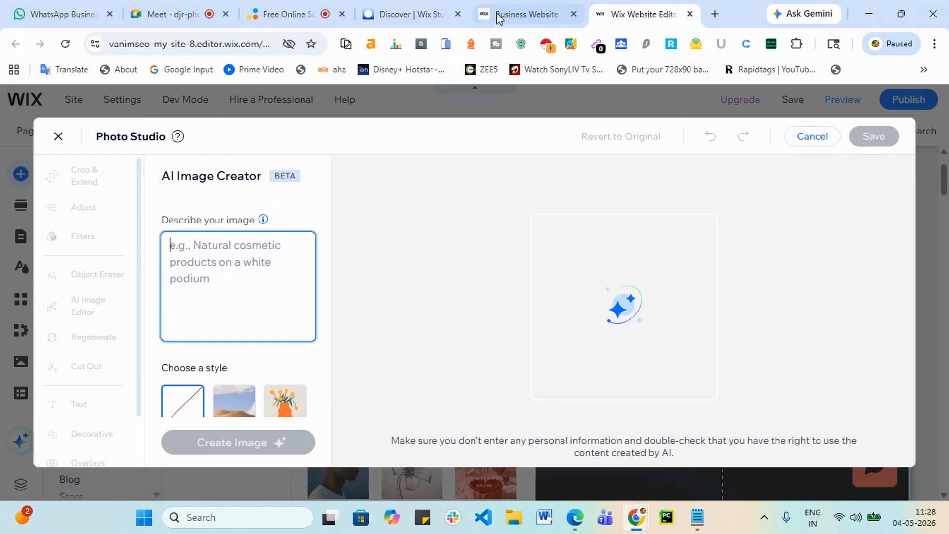
text(Cr)
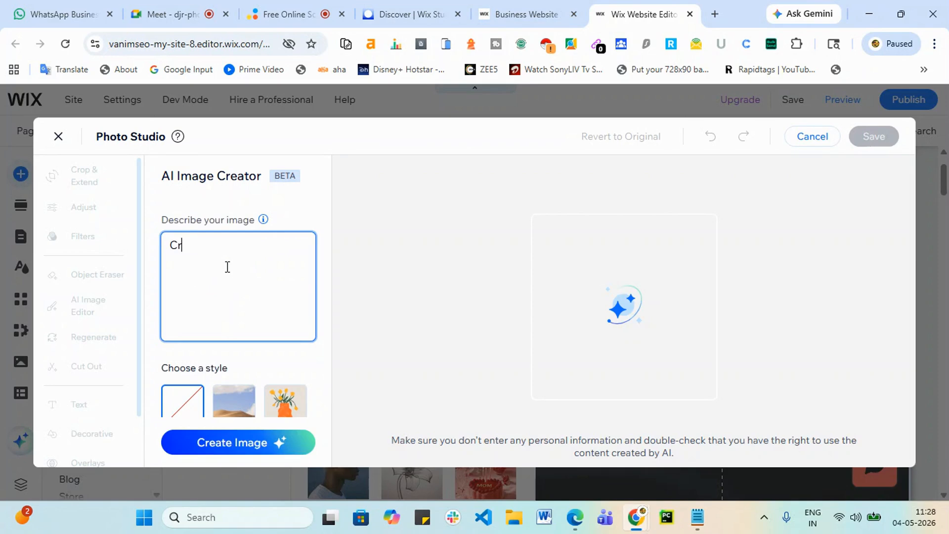
key(BackSpace)
key(BackSpace)
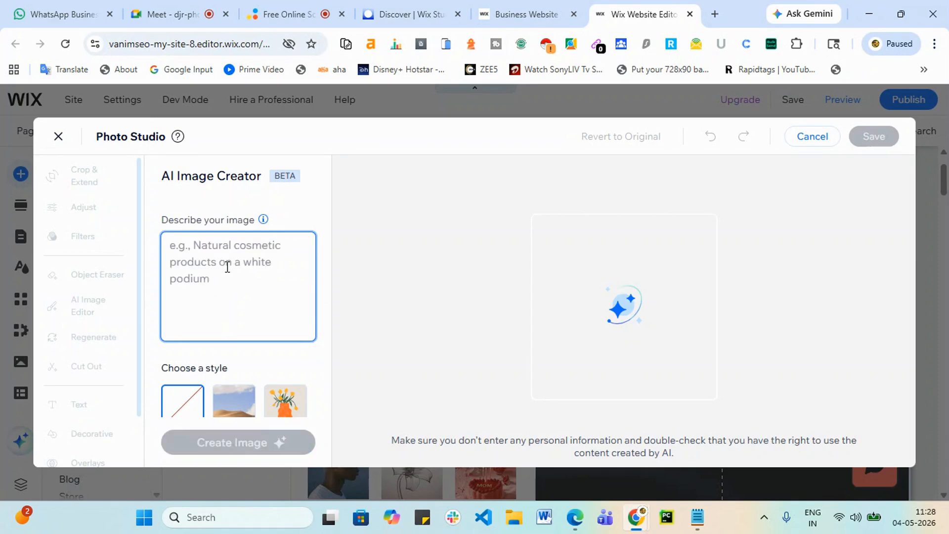
text(AI tools in digital marekti)
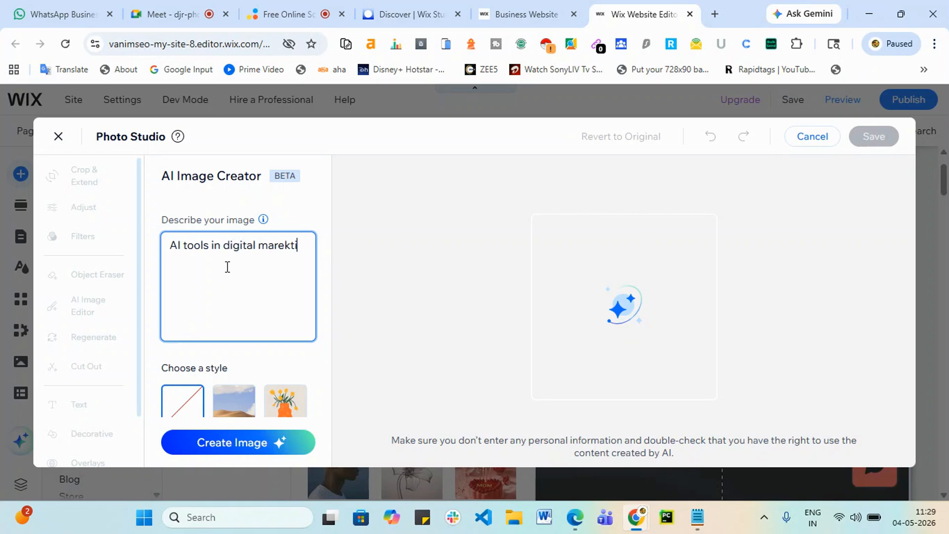
text(ng)
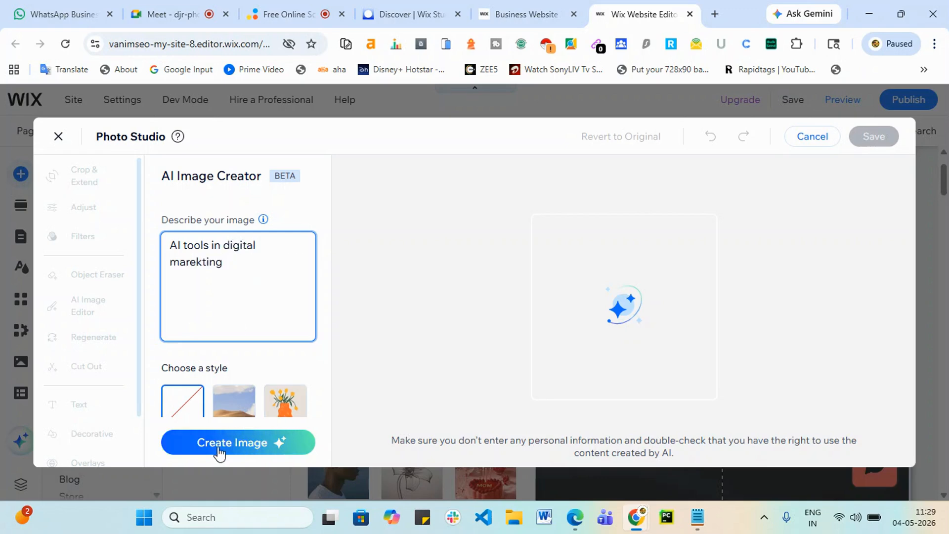
Choose the Illustration style, generate the AI image and use it for editing
scroll(230, 354, down, 3)
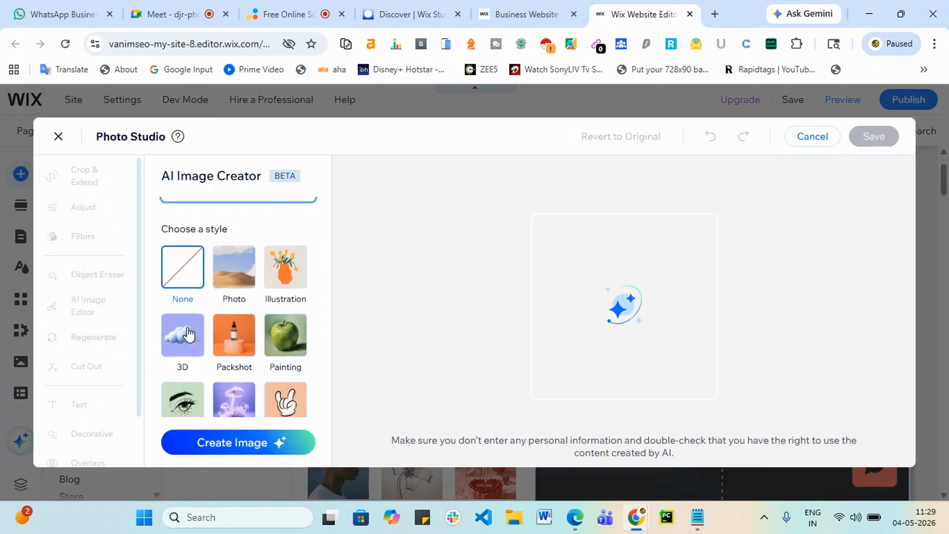
scroll(262, 297, down, 2)
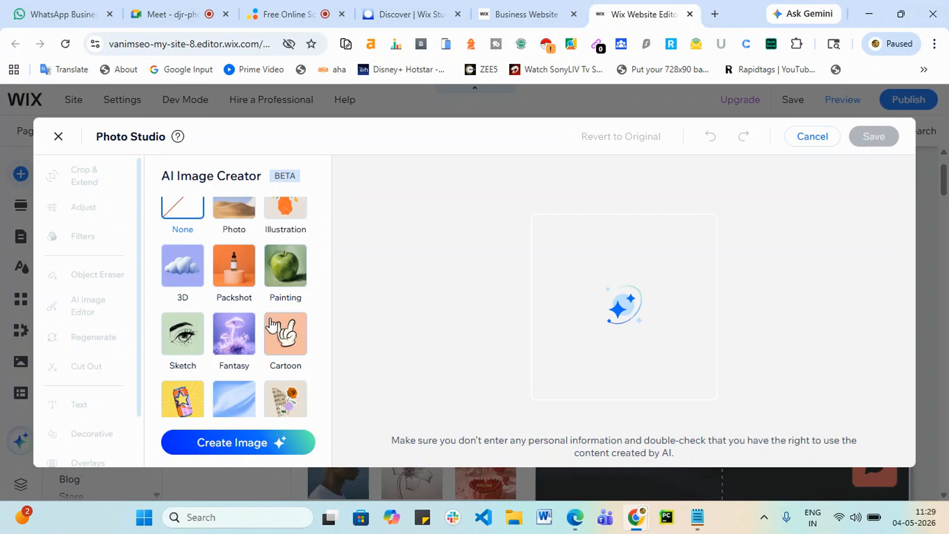
scroll(208, 400, up, 1)
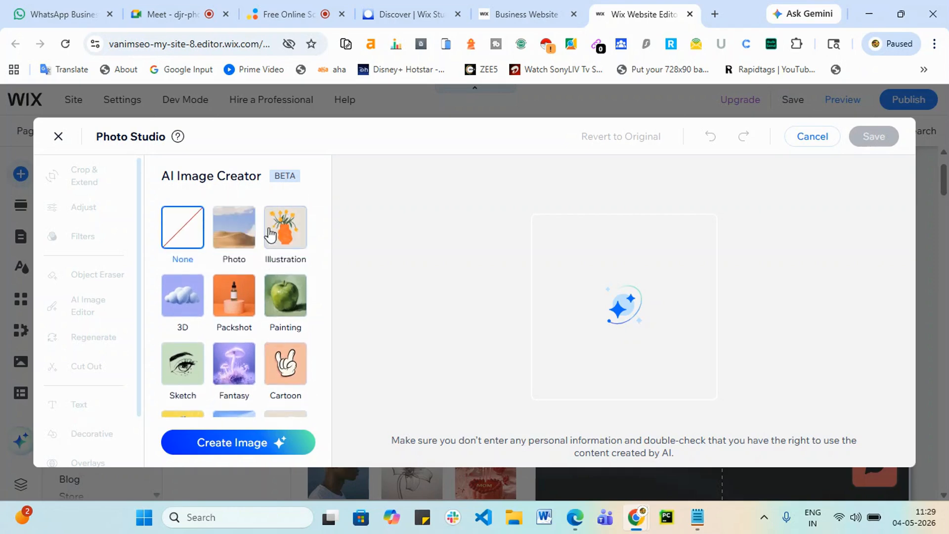
click(287, 231)
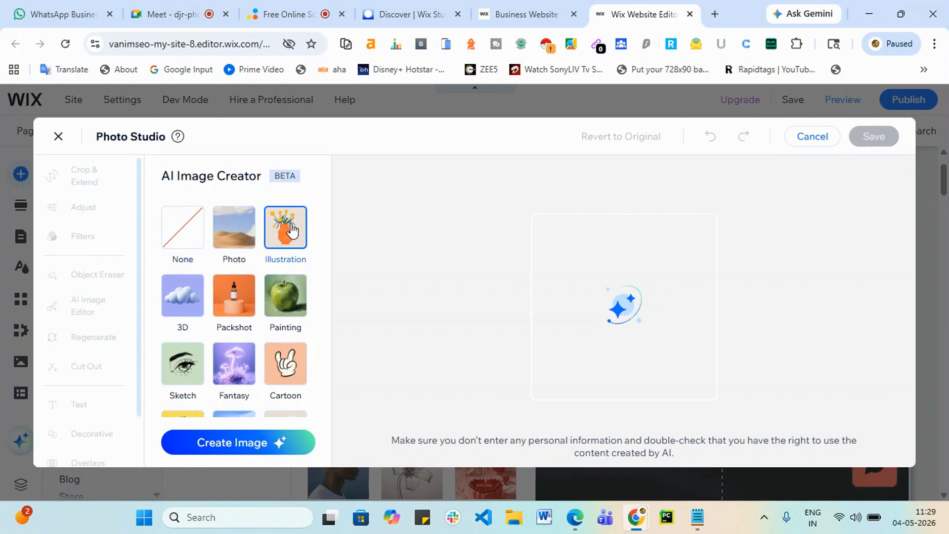
click(250, 444)
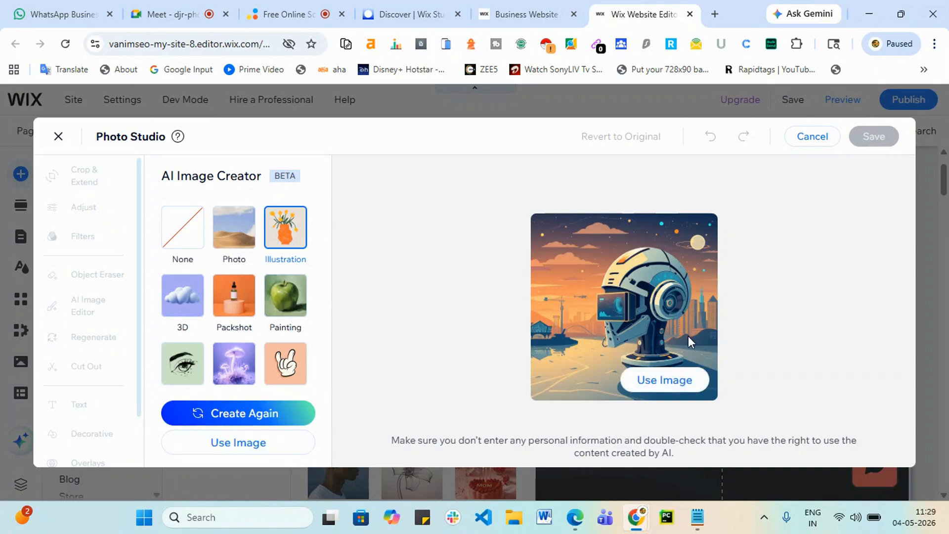
click(675, 382)
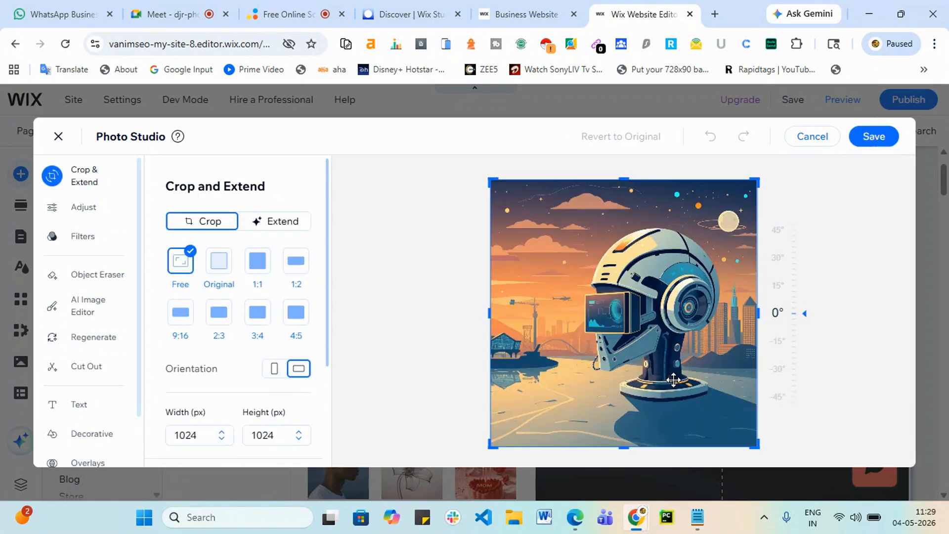
Try several crop ratios on the AI image, crop it to landscape 9:16 and save it to the page
click(219, 262)
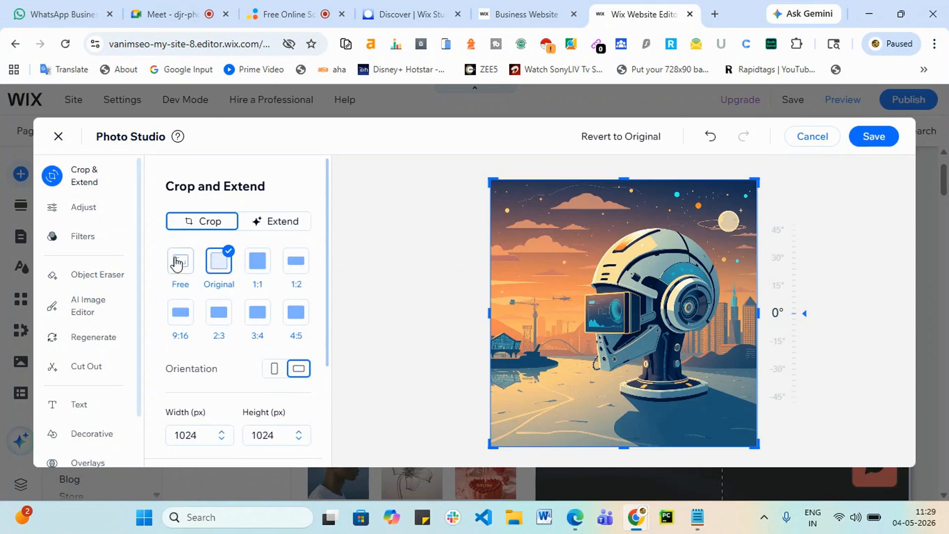
click(256, 264)
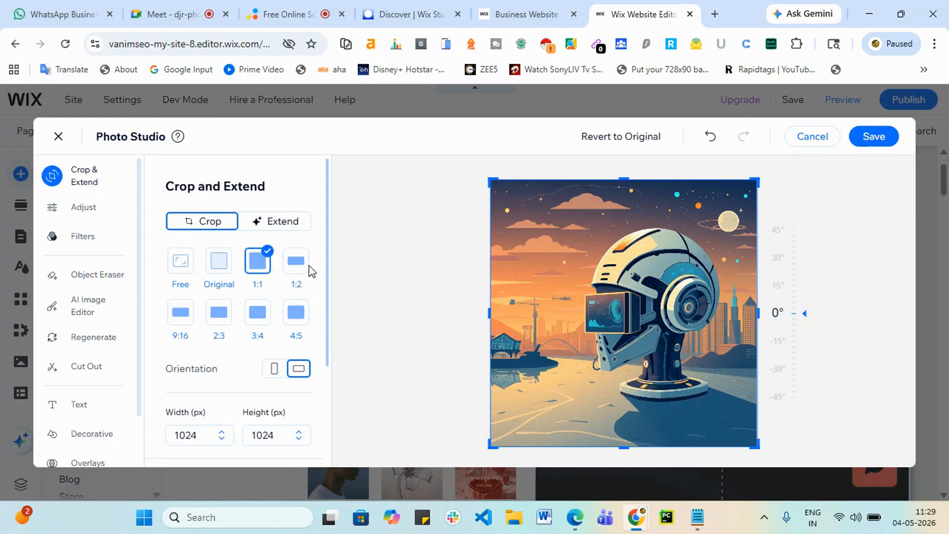
click(299, 265)
click(182, 315)
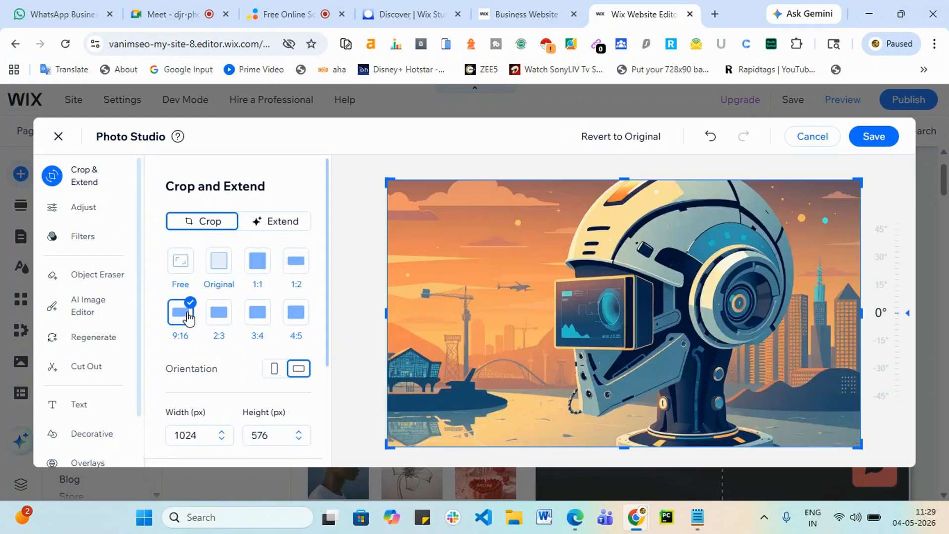
click(217, 324)
scroll(276, 342, down, 3)
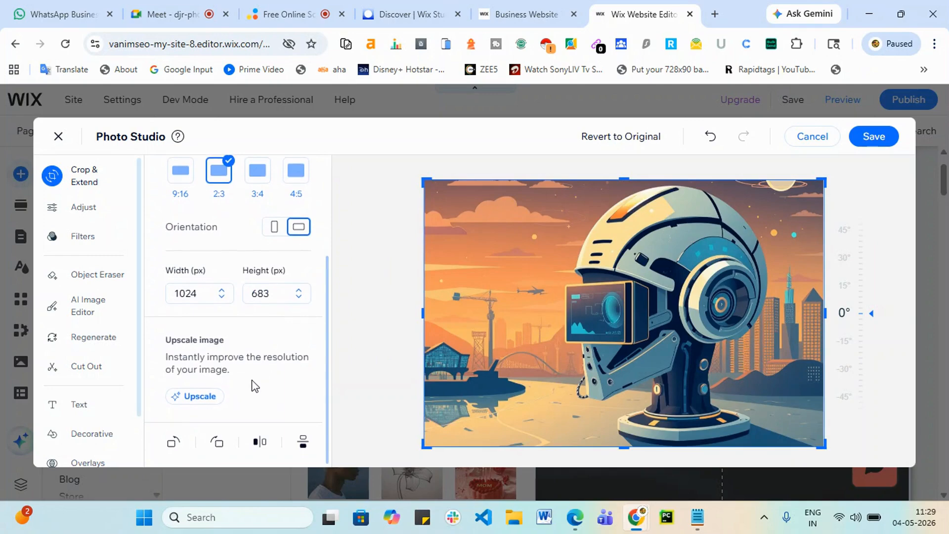
scroll(237, 411, up, 3)
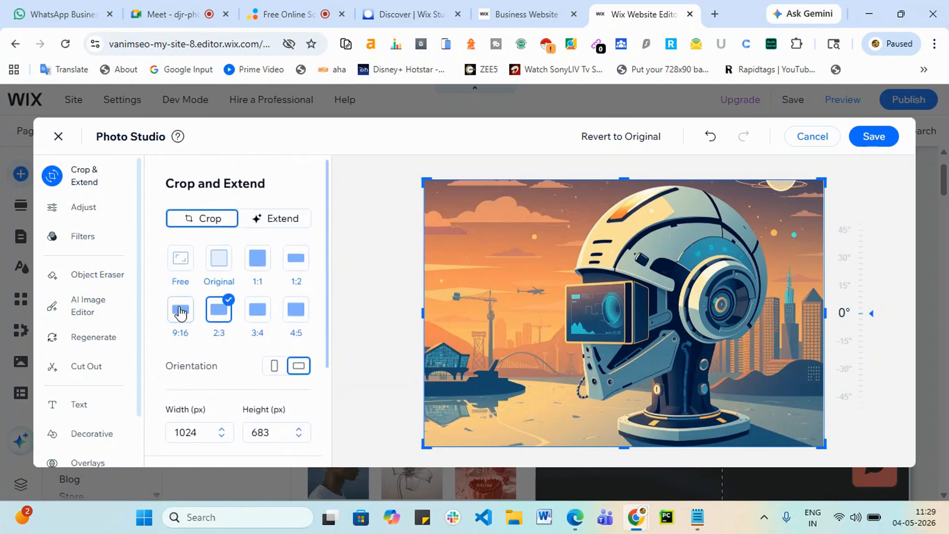
click(177, 311)
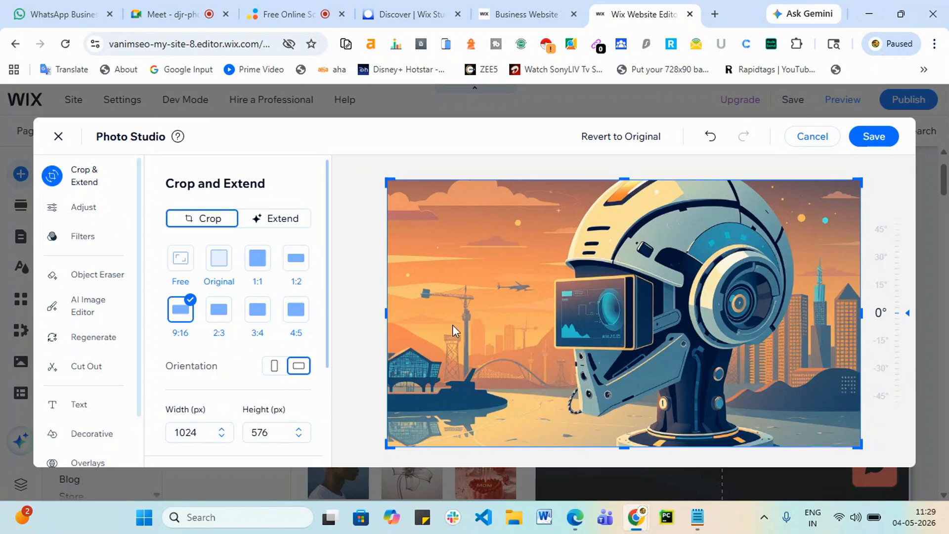
click(881, 141)
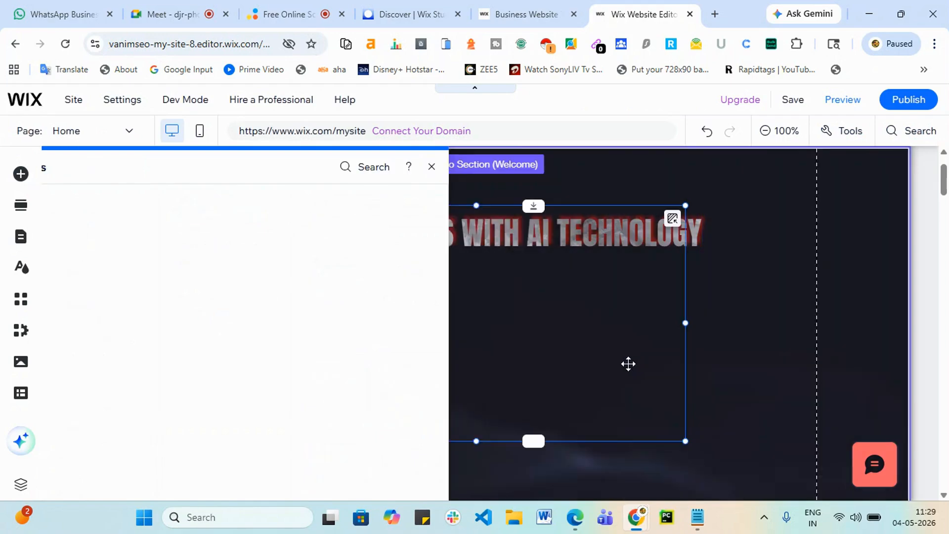
Move the AI image to about x 300, y 251, just under the heading, attaching it to the strip
scroll(569, 396, down, 3)
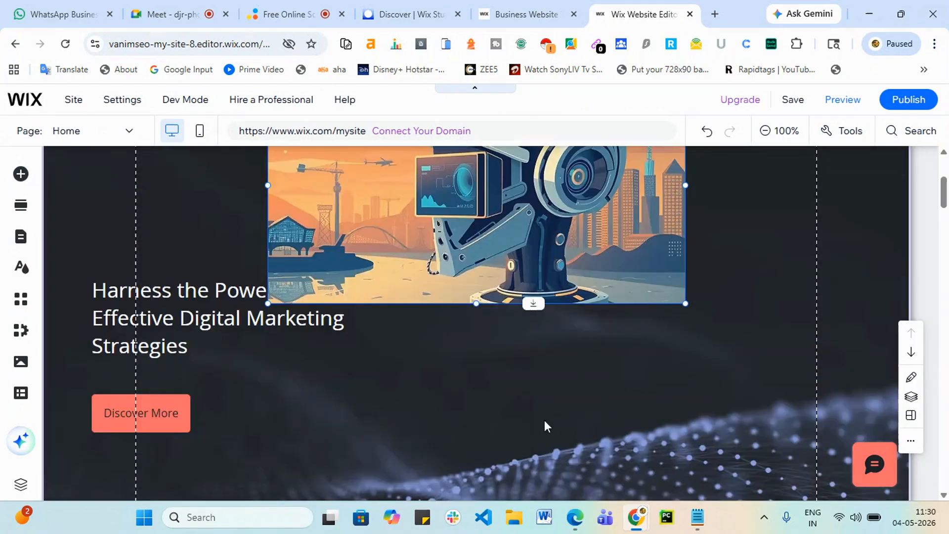
scroll(474, 349, up, 2)
scroll(479, 348, up, 1)
drag(479, 348, 572, 329)
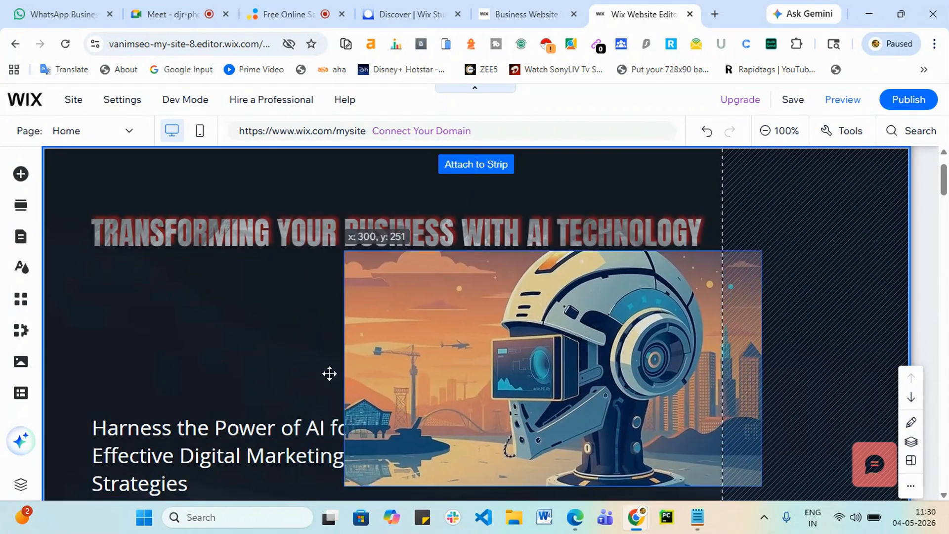
Move the "Harness the Power of AI" paragraph up beneath the heading and resize its text box to fit beside the image
drag(166, 443, 177, 306)
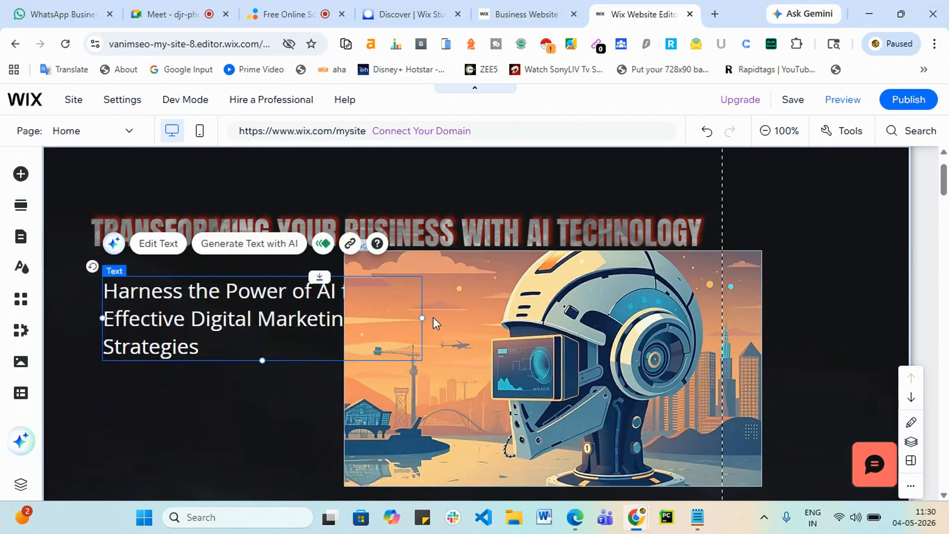
drag(423, 318, 305, 333)
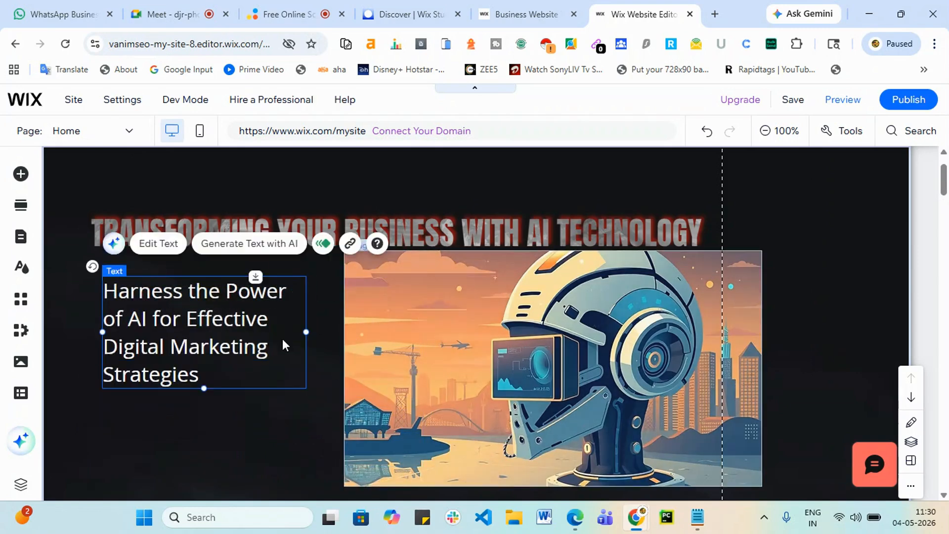
click(312, 398)
click(296, 357)
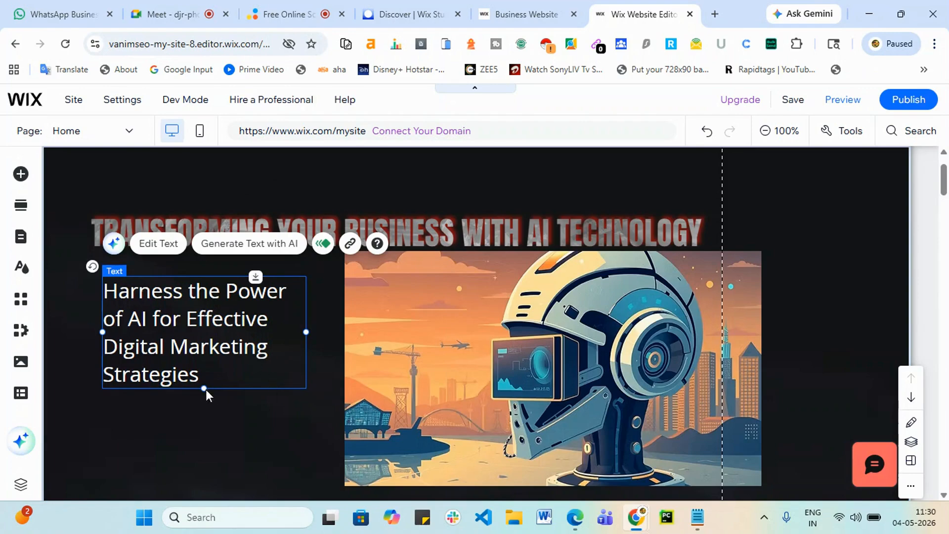
drag(205, 388, 213, 428)
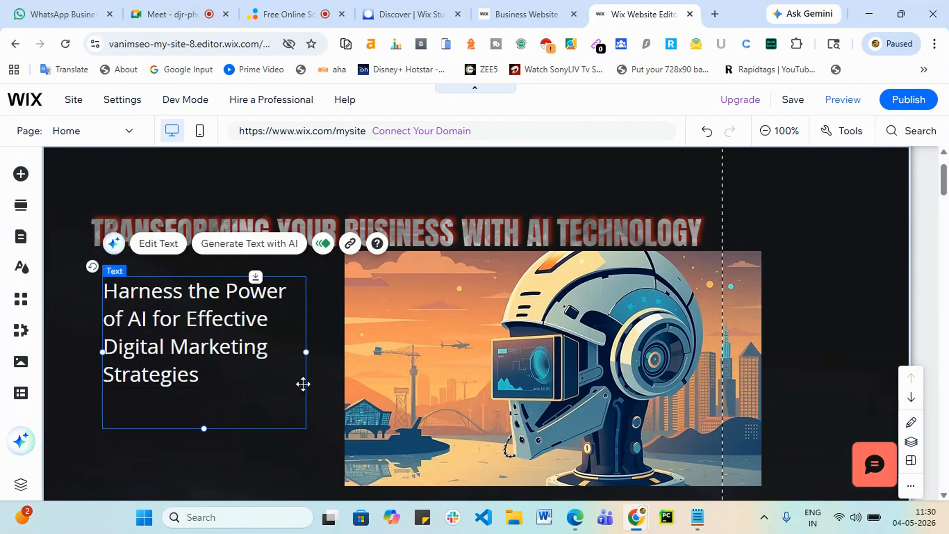
drag(307, 352, 338, 355)
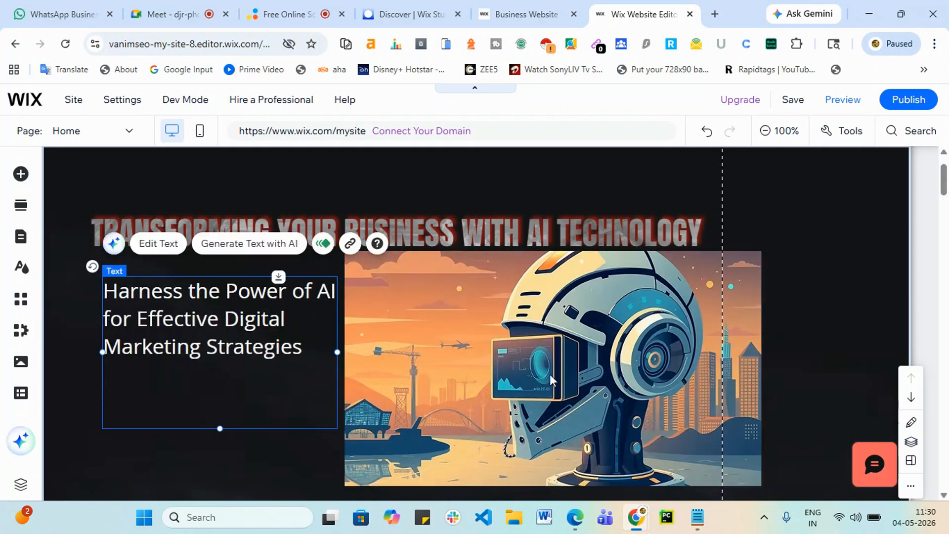
Set the AI image as the strip's background and check how it covers the sections below
click(757, 391)
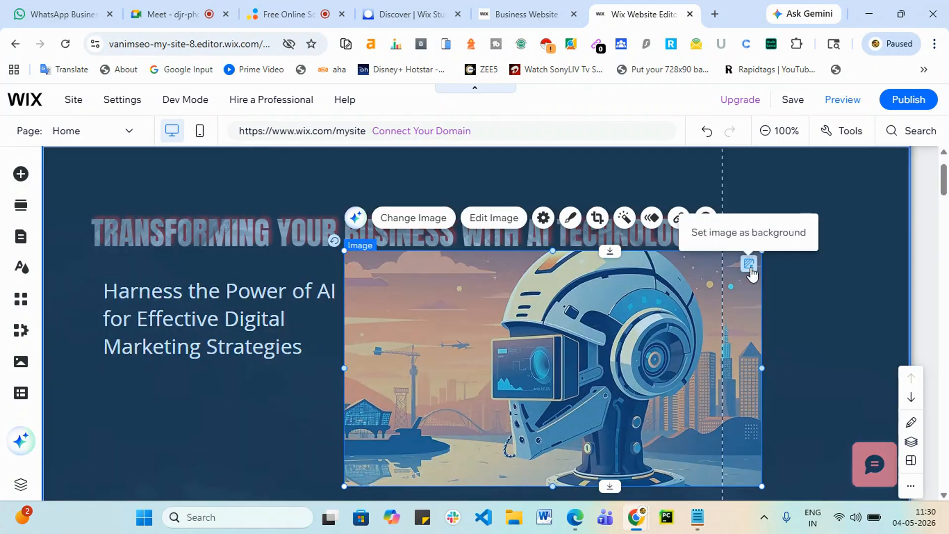
click(750, 266)
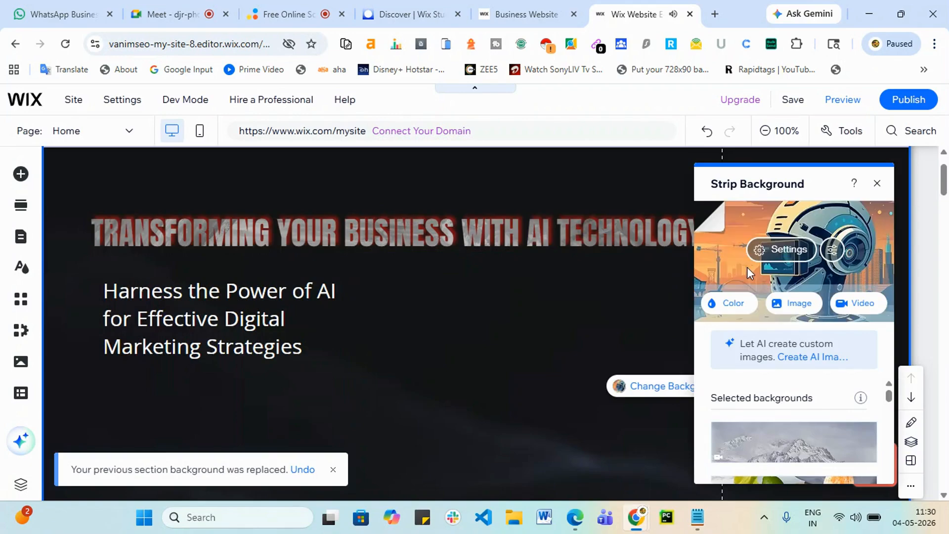
scroll(490, 388, down, 10)
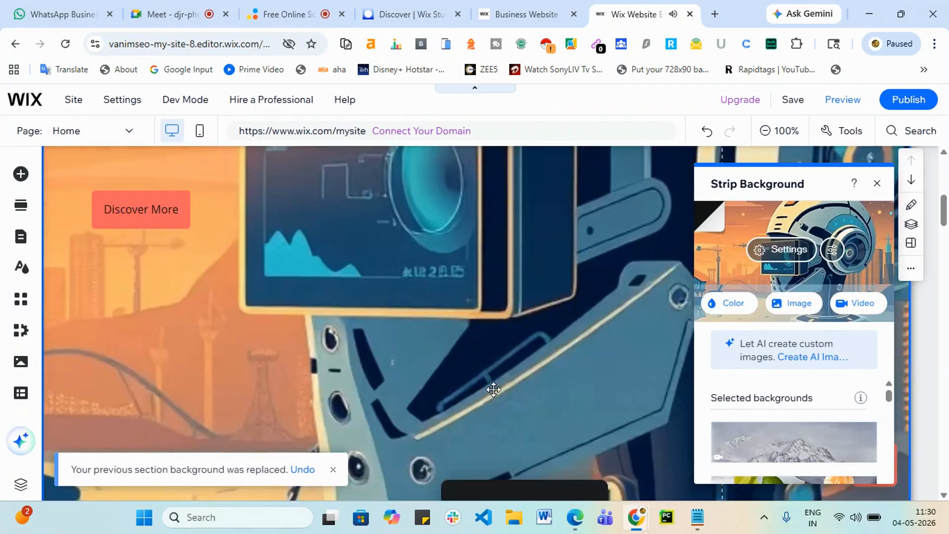
scroll(494, 390, down, 3)
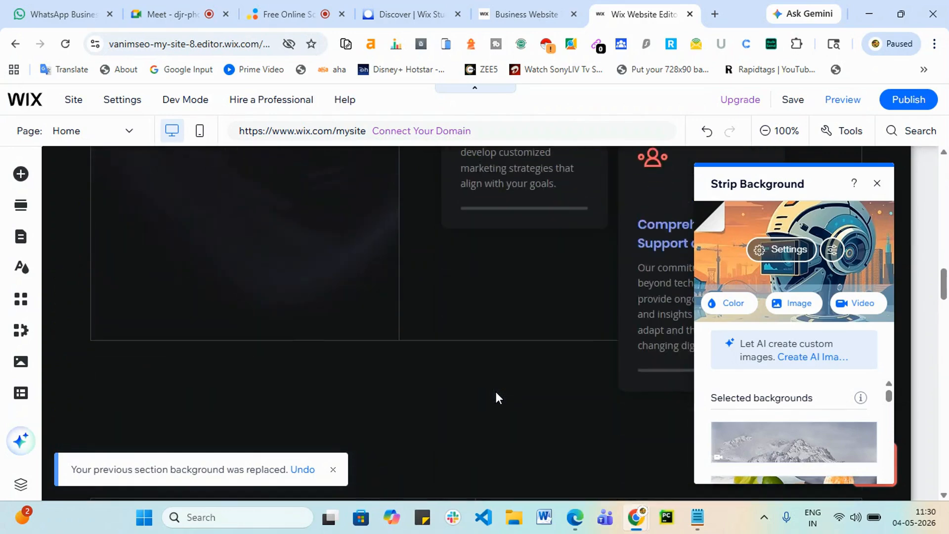
scroll(494, 390, up, 8)
scroll(510, 384, up, 2)
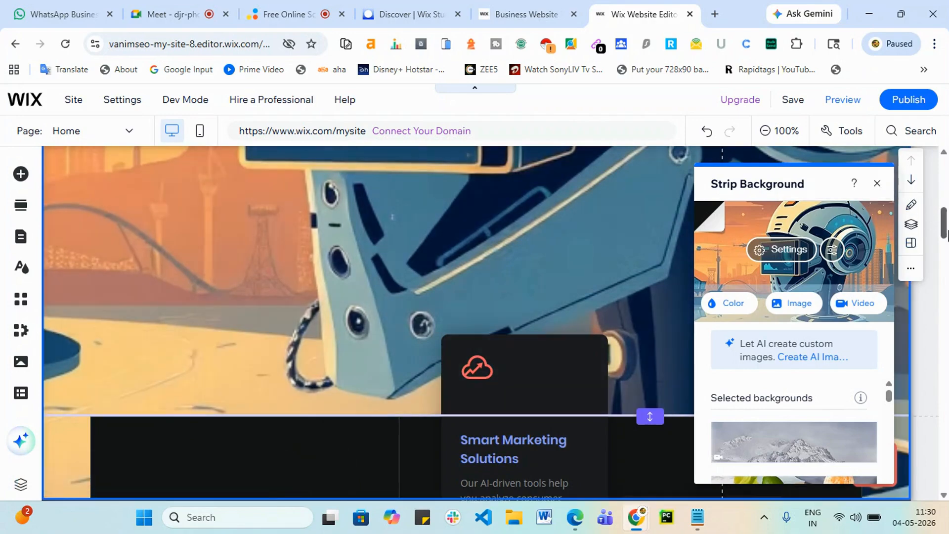
click(878, 186)
Set the strip background's image opacity to 26% and the opacity of the color behind the image to 44%
scroll(424, 254, up, 10)
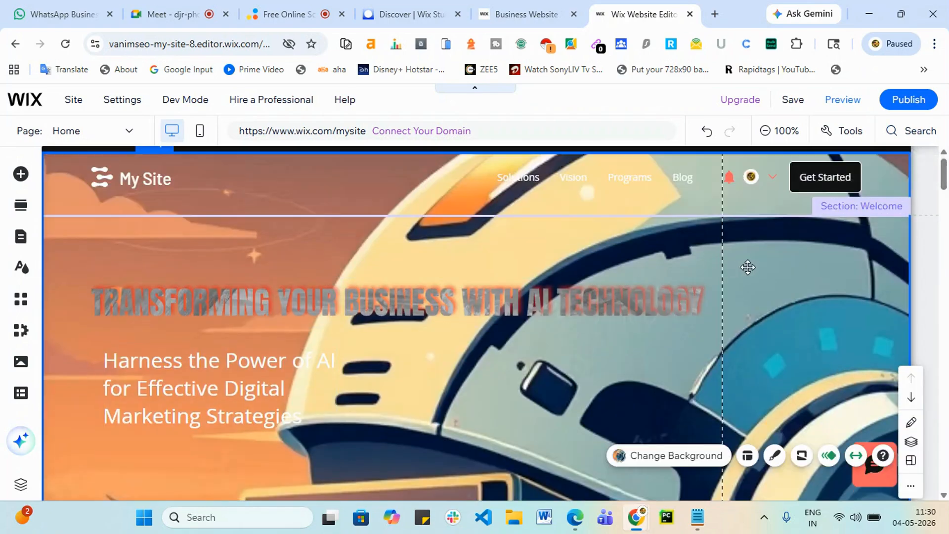
scroll(799, 297, down, 1)
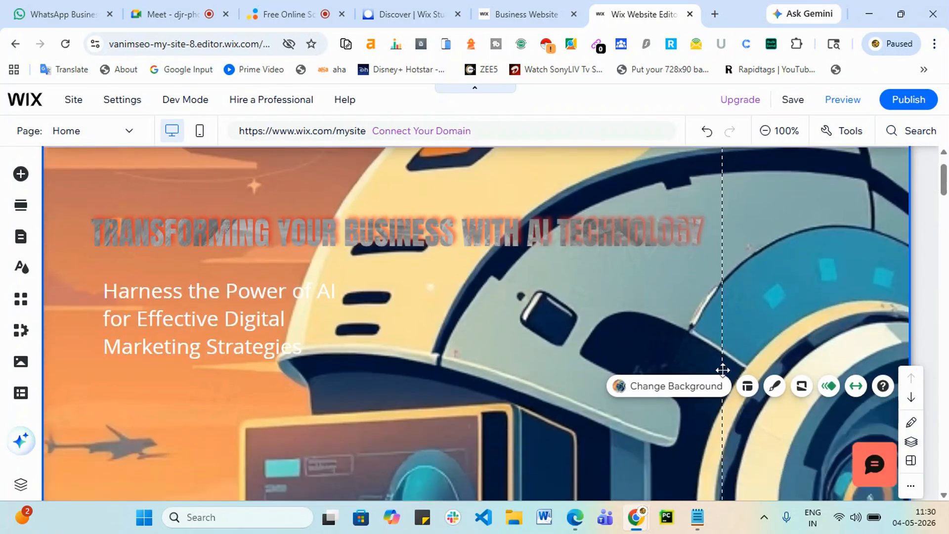
click(682, 387)
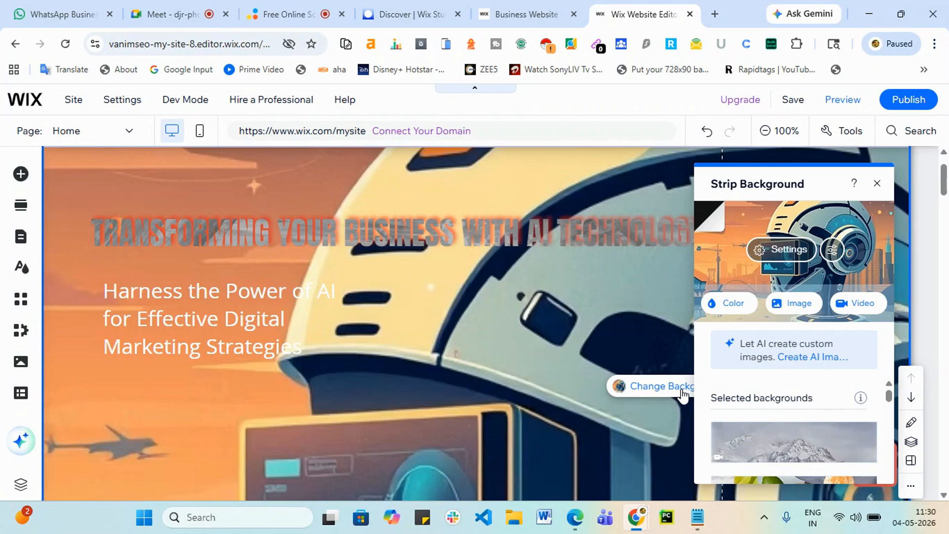
click(797, 252)
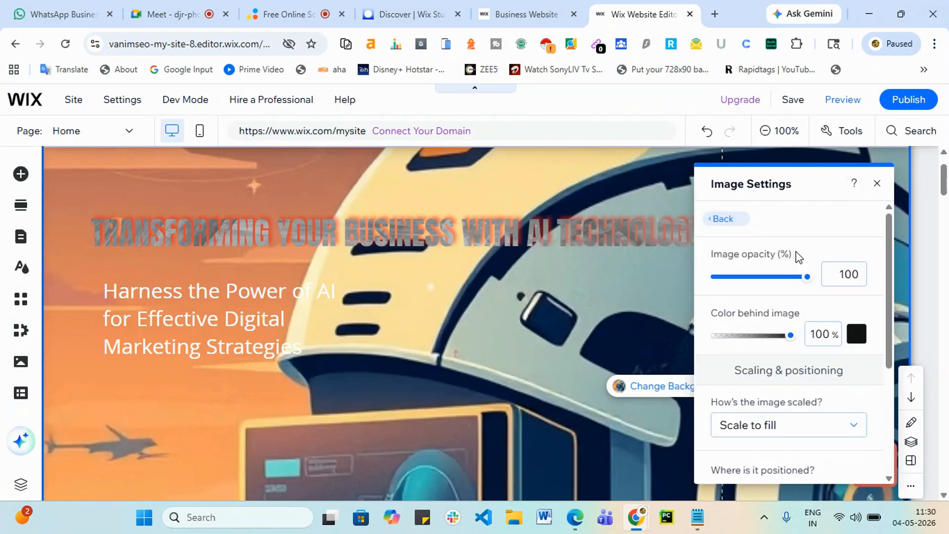
drag(791, 337, 725, 343)
drag(807, 280, 741, 287)
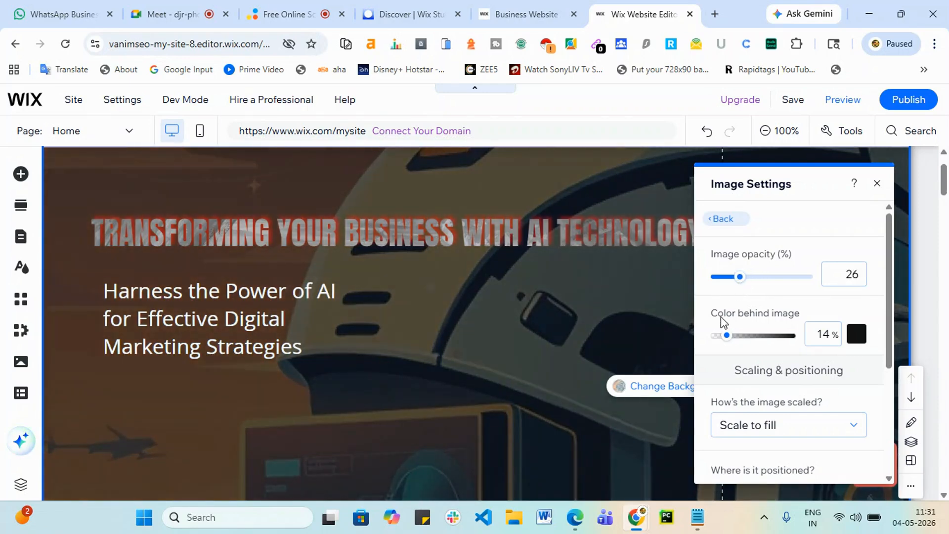
drag(726, 338, 744, 348)
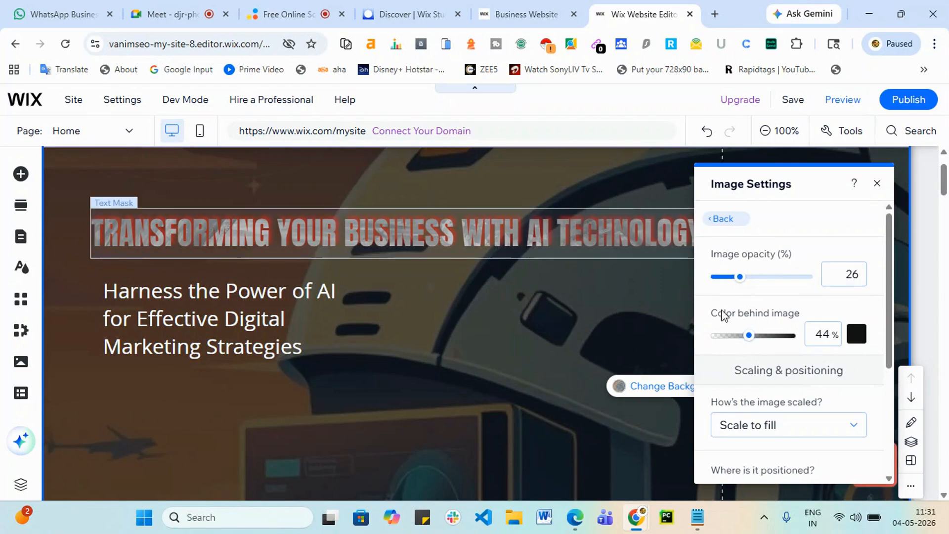
scroll(847, 381, down, 3)
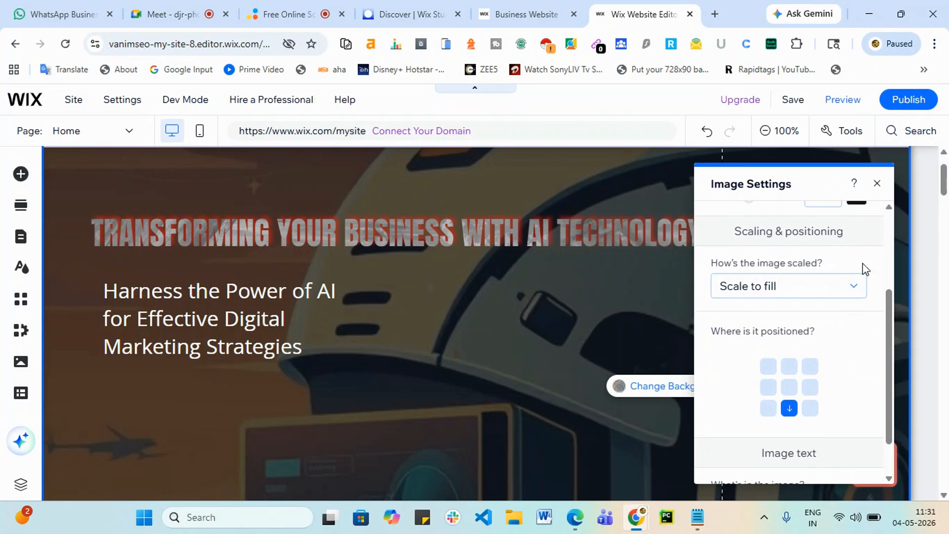
scroll(841, 277, up, 3)
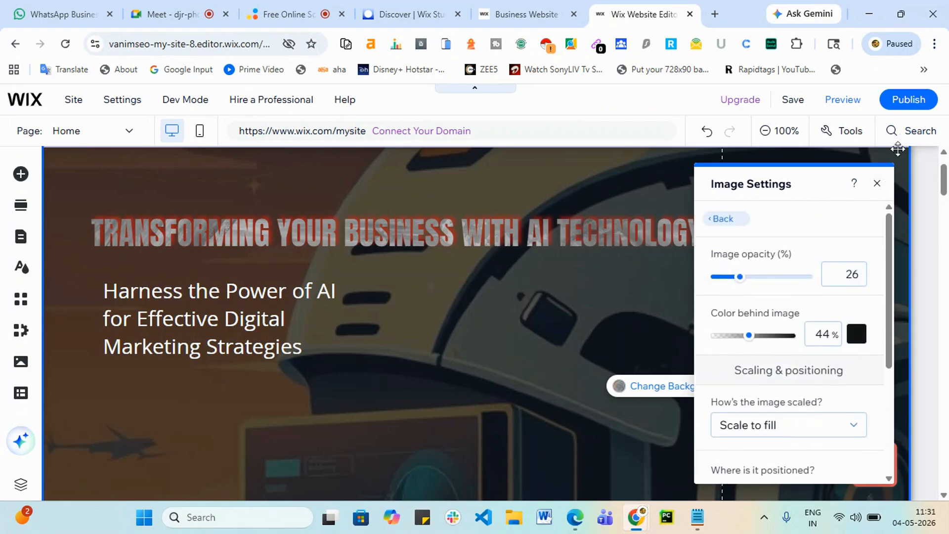
Publish the site, dismiss the publishing confirmation and the mobile editing offer, and close the background image settings
click(912, 109)
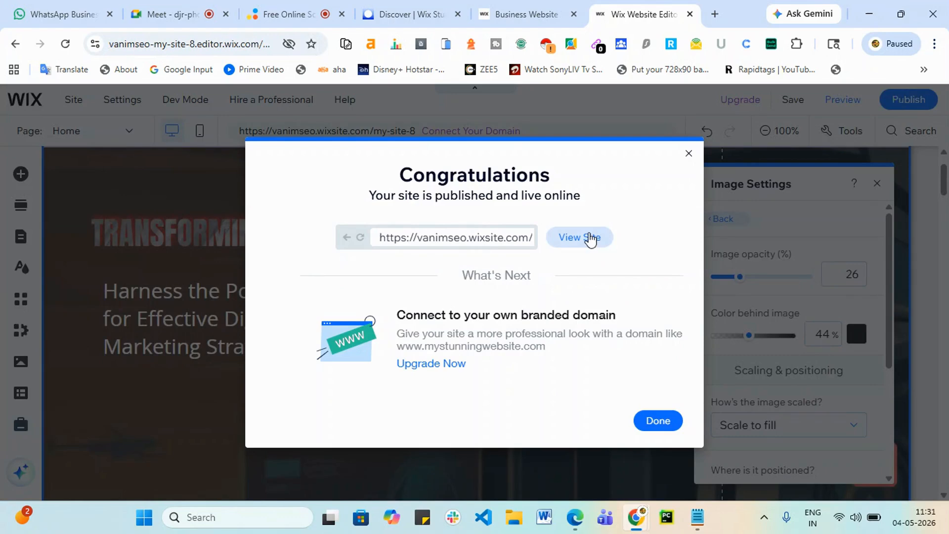
double_click(502, 237)
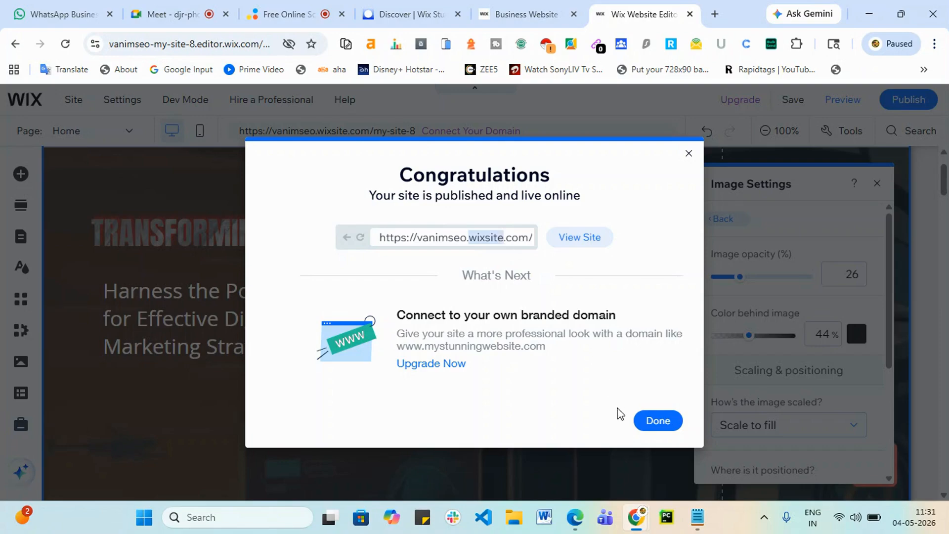
click(657, 420)
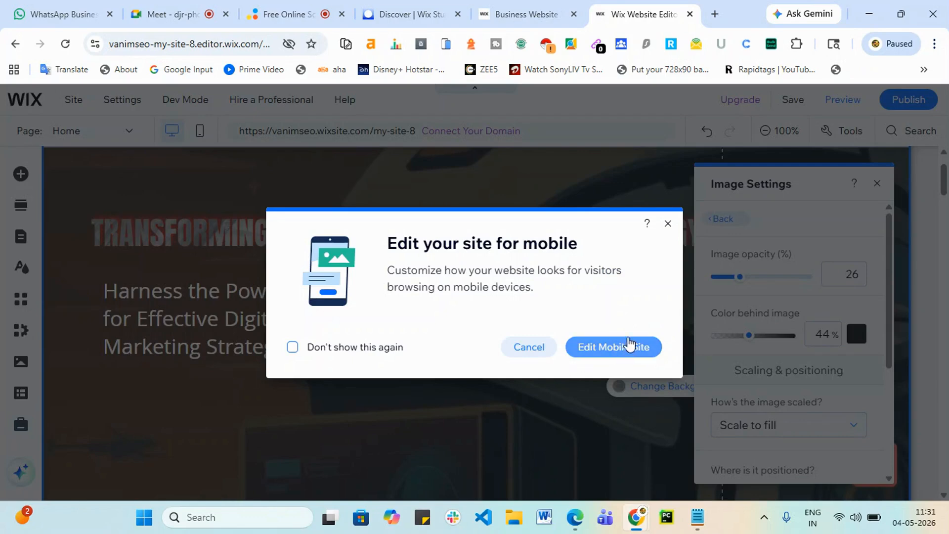
click(669, 224)
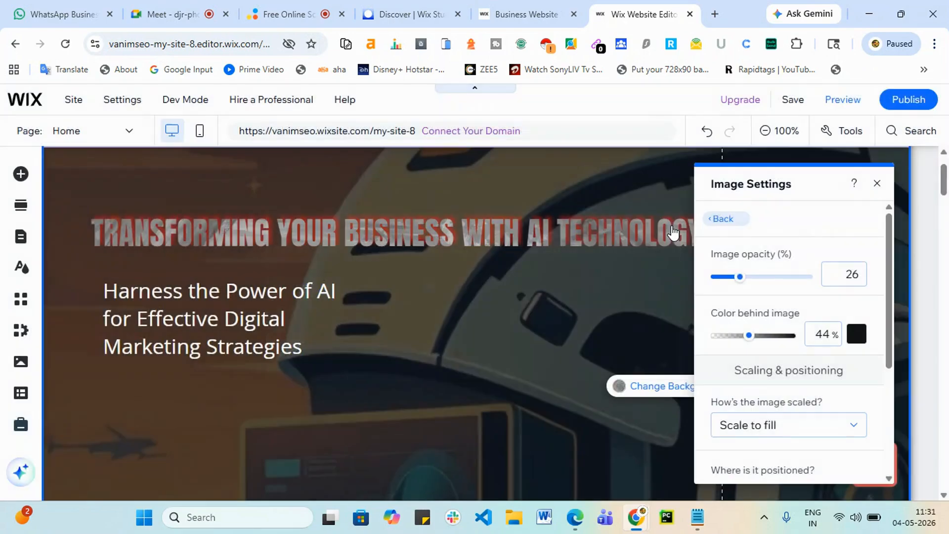
click(876, 187)
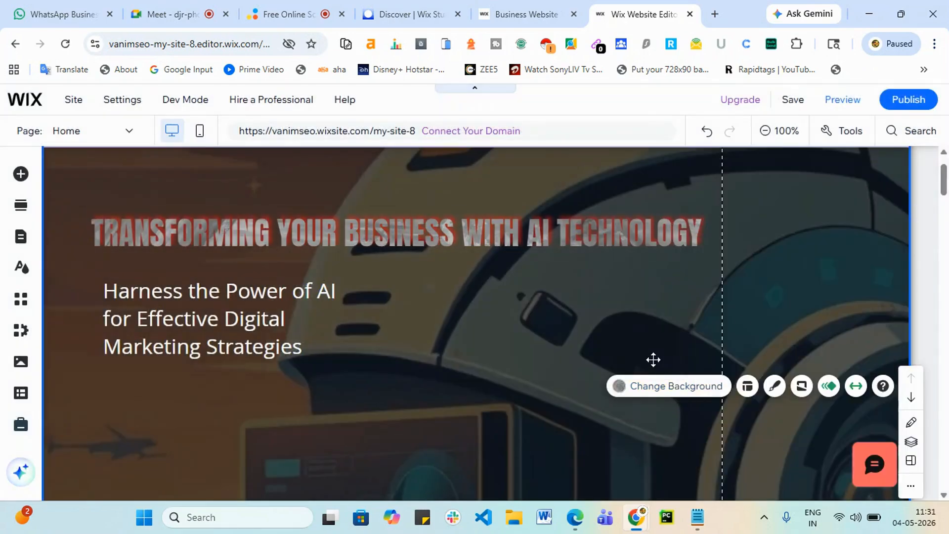
scroll(613, 381, down, 9)
scroll(519, 387, up, 4)
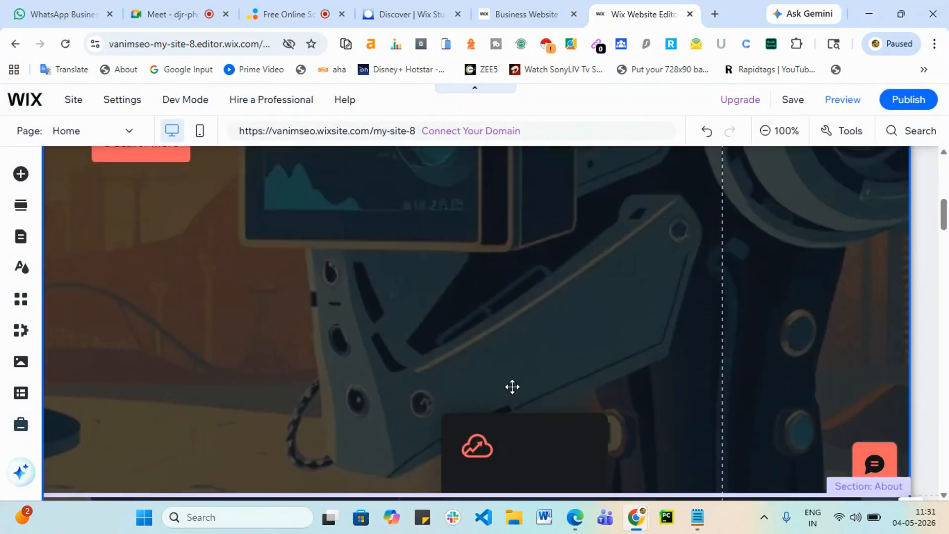
scroll(290, 300, up, 7)
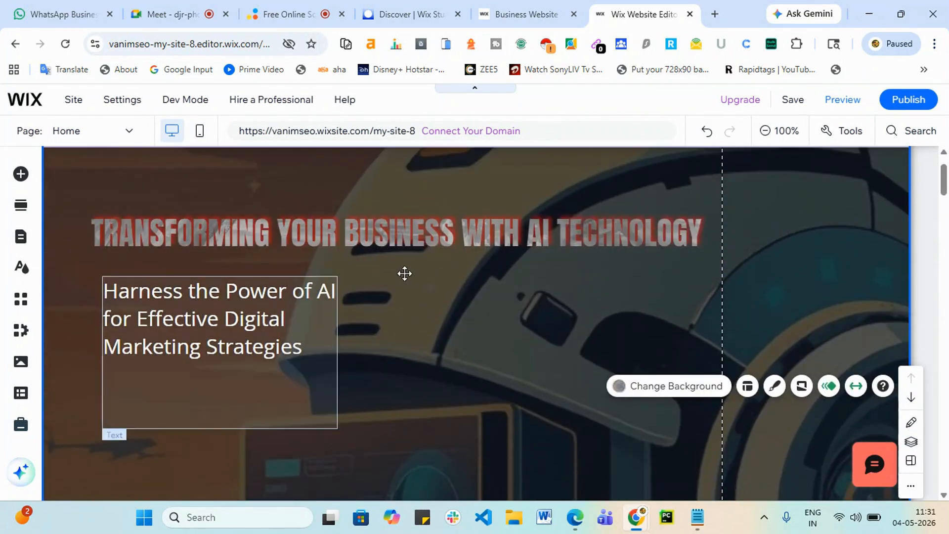
scroll(404, 274, down, 8)
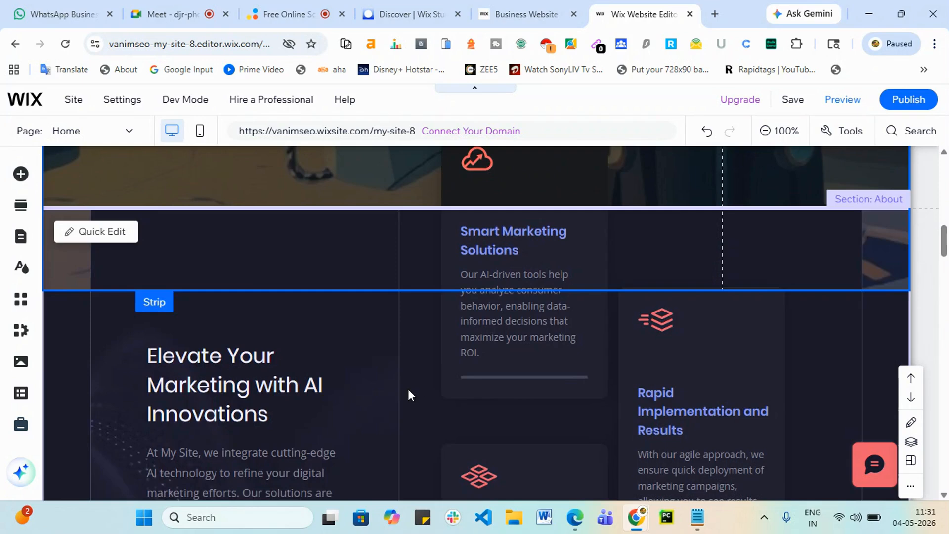
scroll(408, 394, up, 3)
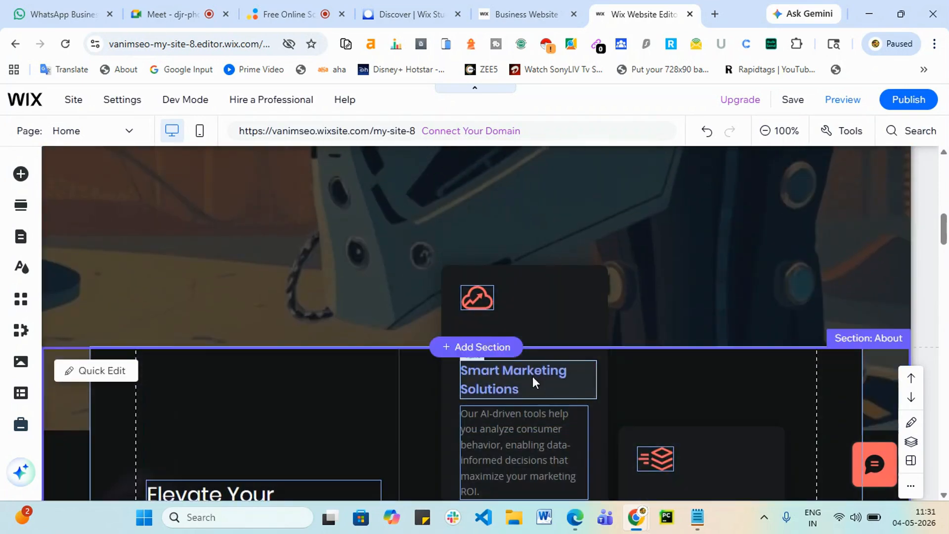
click(527, 341)
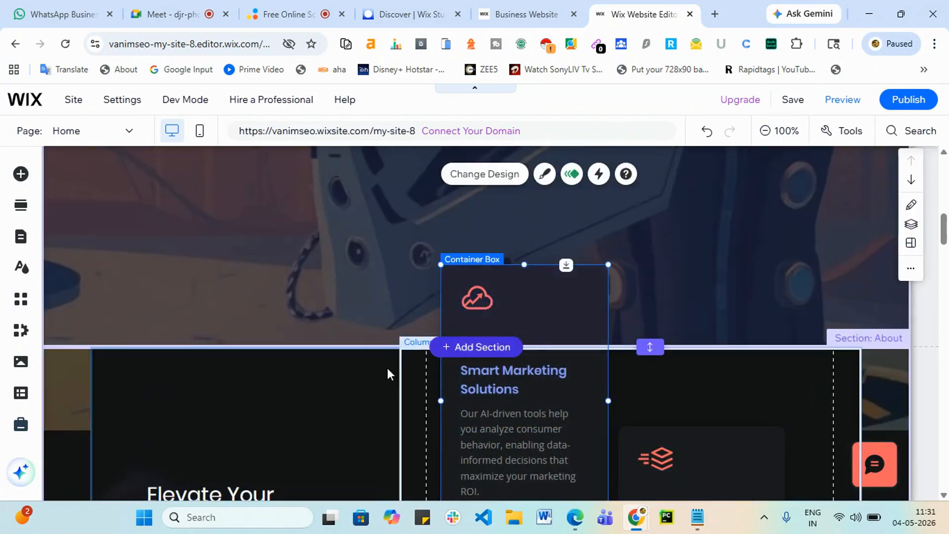
click(387, 375)
scroll(667, 393, down, 4)
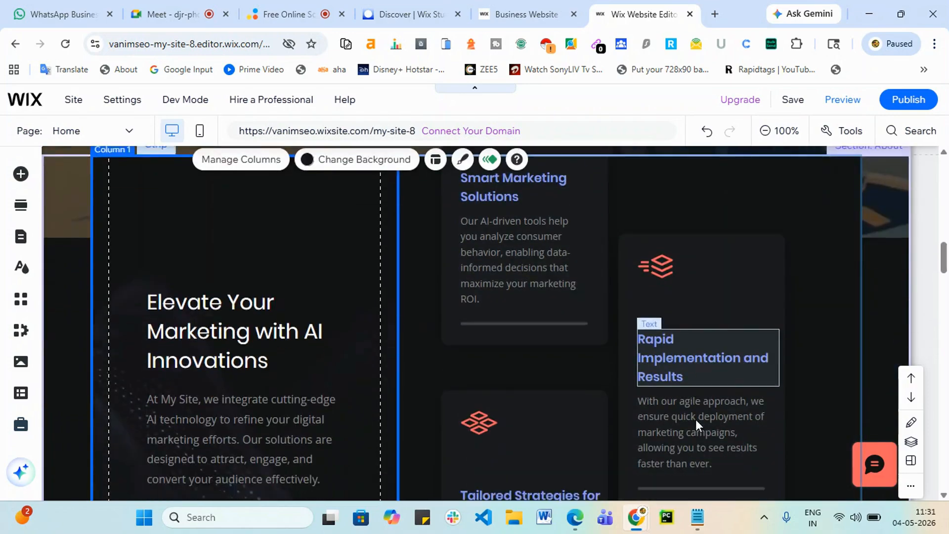
scroll(696, 419, down, 5)
scroll(632, 434, up, 6)
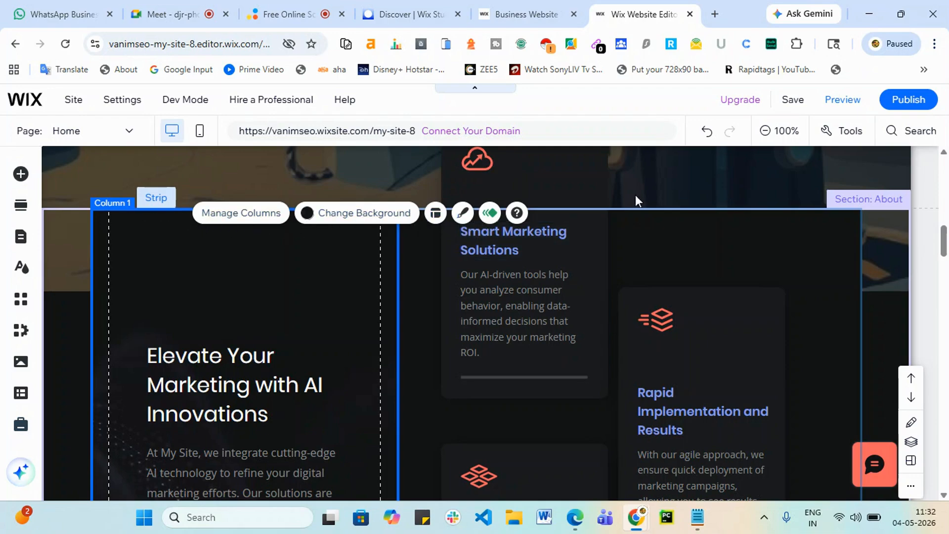
Add a new section between the "Get Started Today" section and the footer, and start it from a designed section
scroll(860, 330, down, 15)
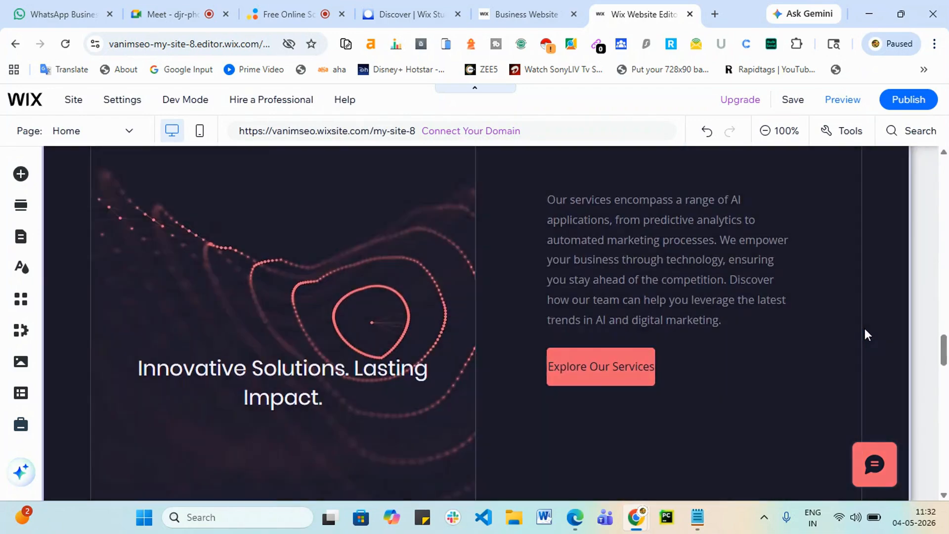
scroll(865, 329, down, 15)
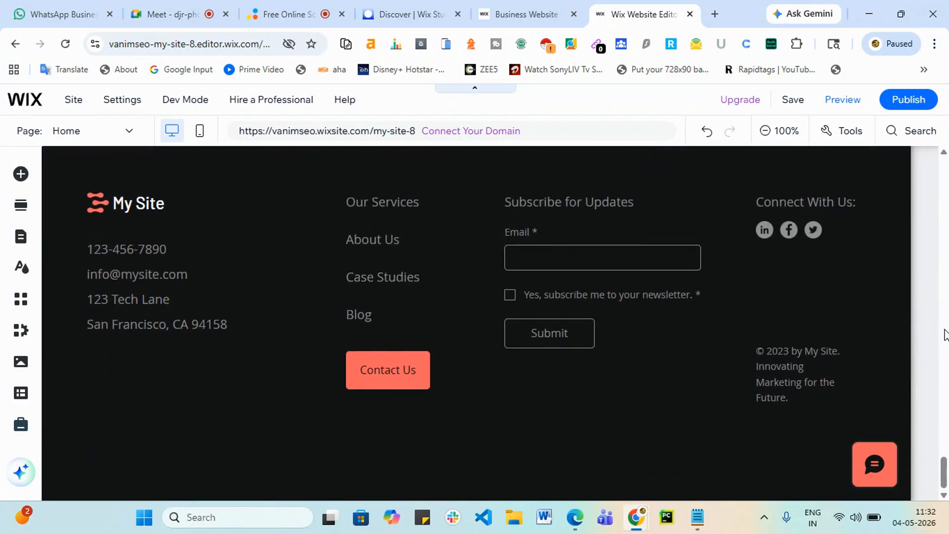
scroll(423, 393, up, 5)
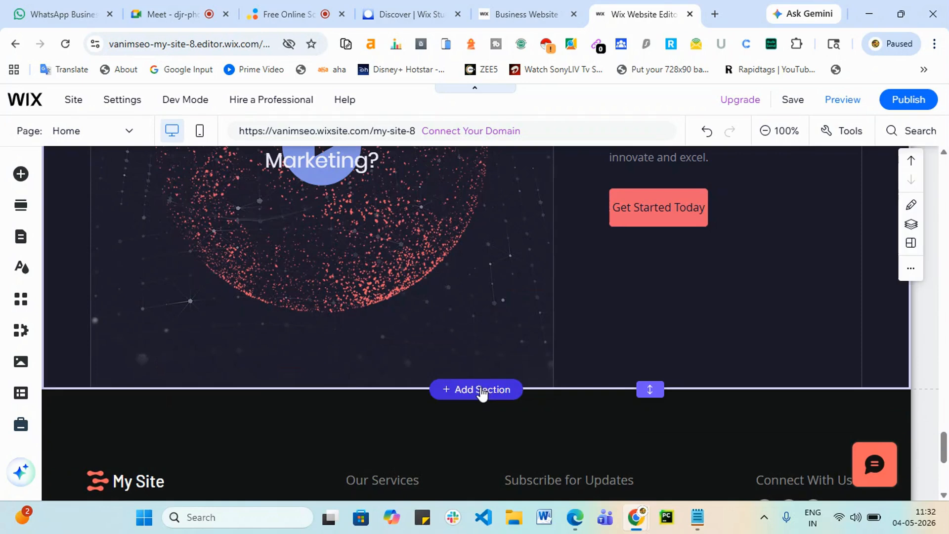
click(482, 390)
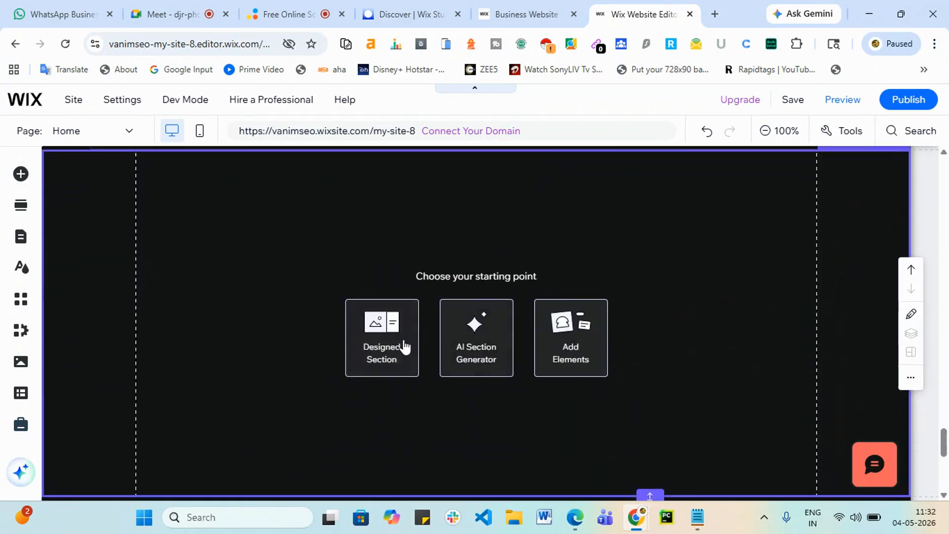
scroll(435, 365, down, 2)
scroll(436, 359, up, 1)
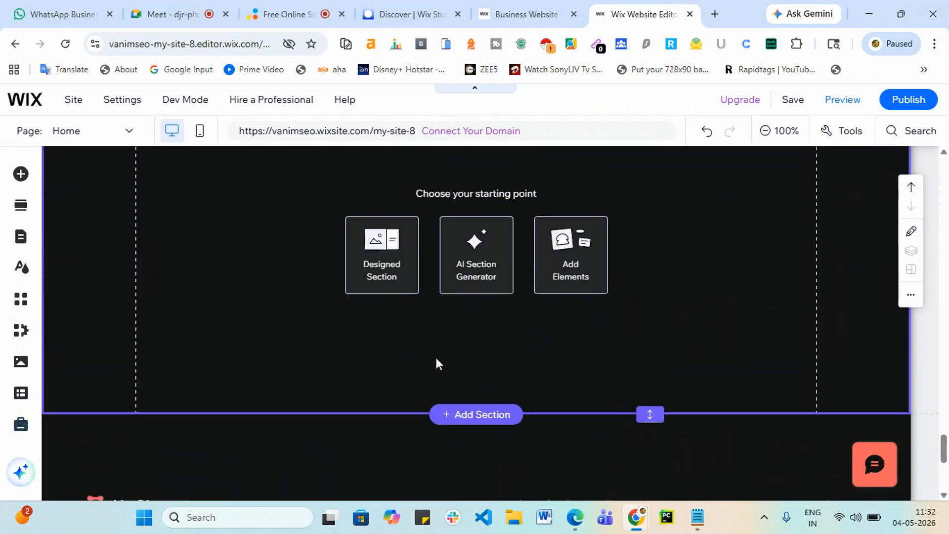
click(375, 268)
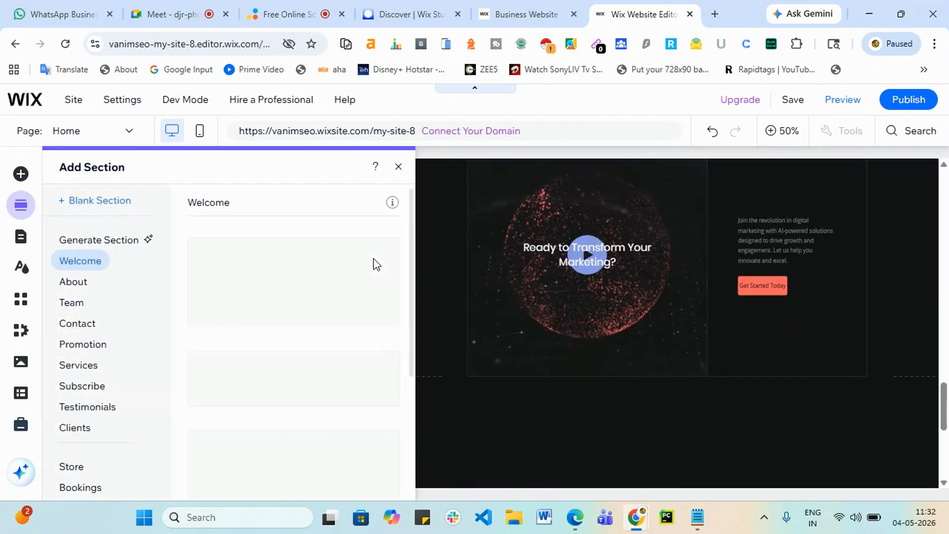
scroll(653, 443, down, 2)
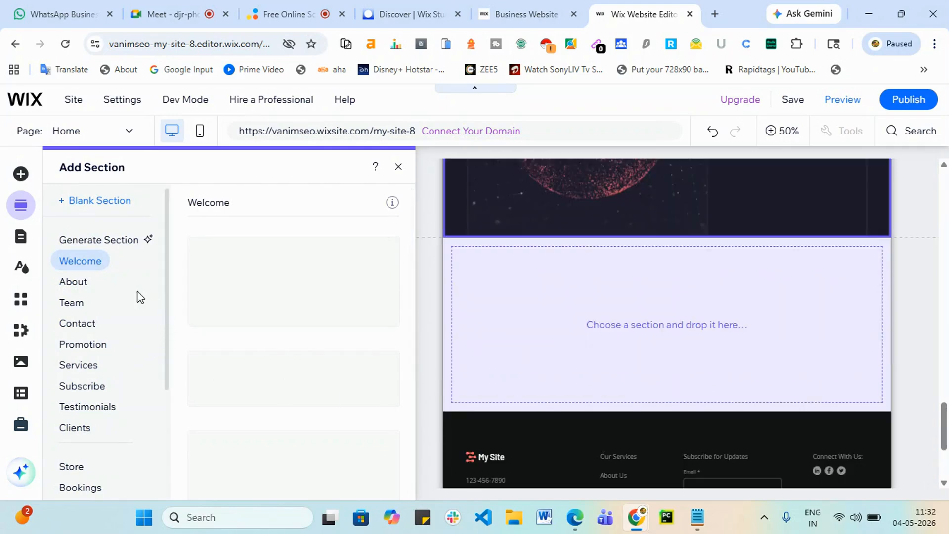
click(156, 7)
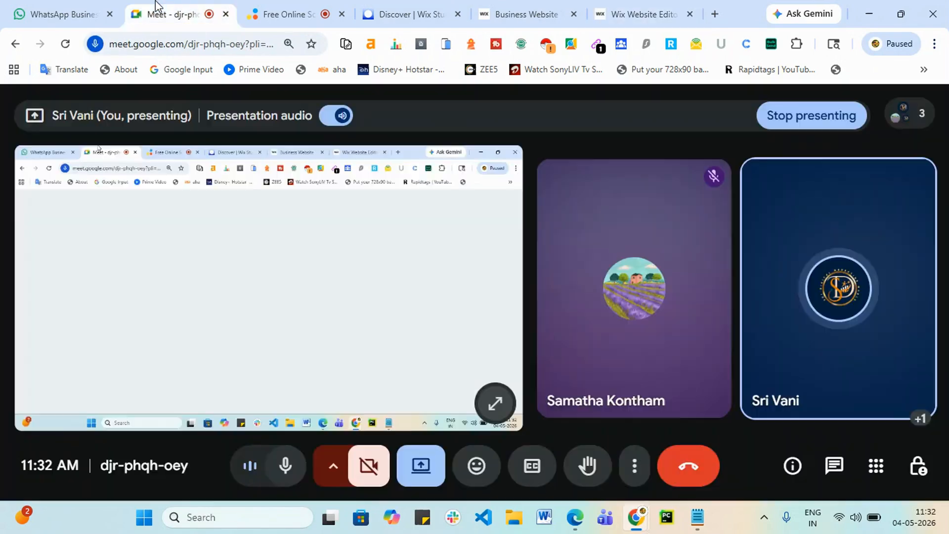
click(626, 14)
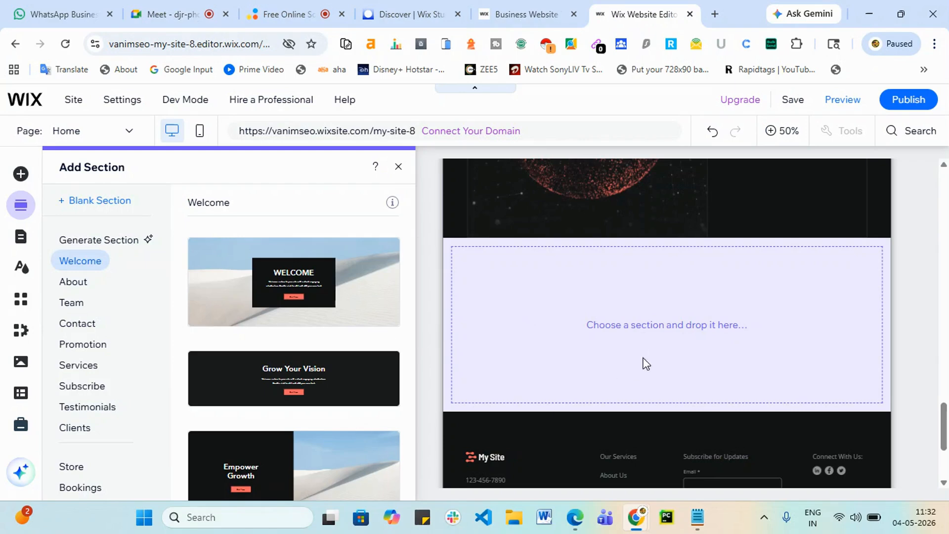
click(663, 348)
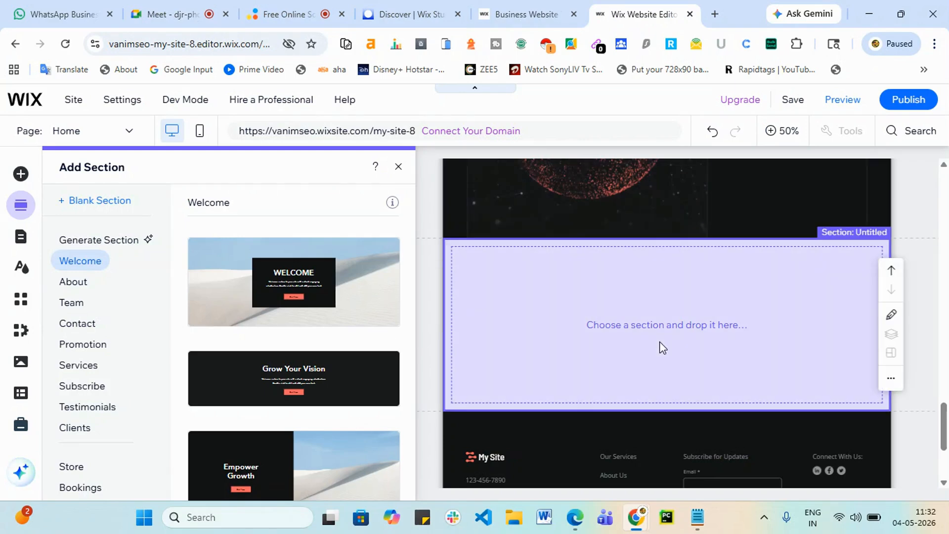
Browse the Team section designs and place the four-member "Our Team." design in the empty section above the footer
click(77, 282)
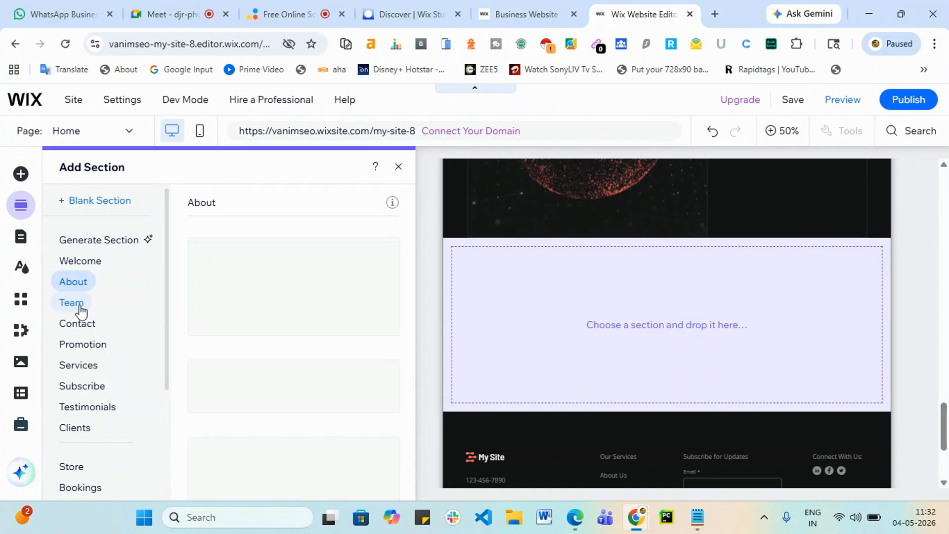
click(81, 311)
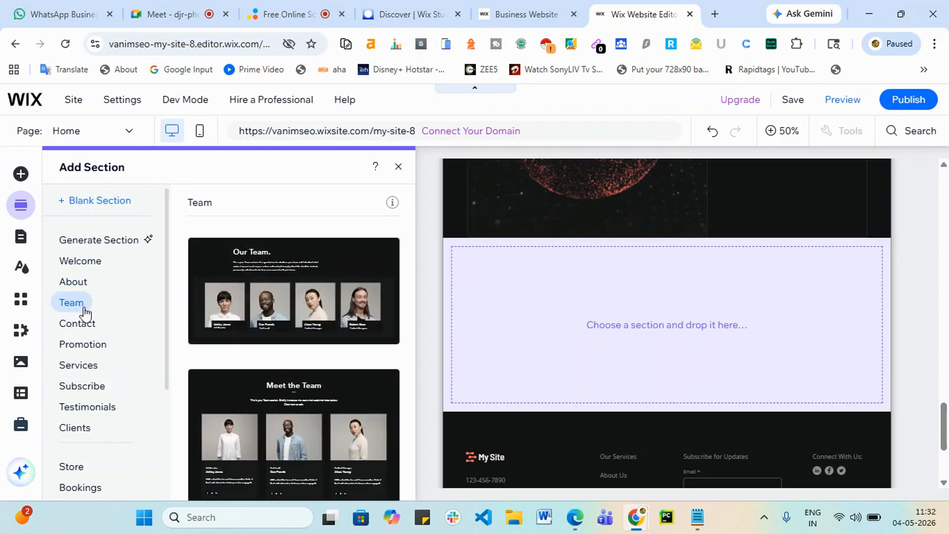
scroll(293, 358, down, 5)
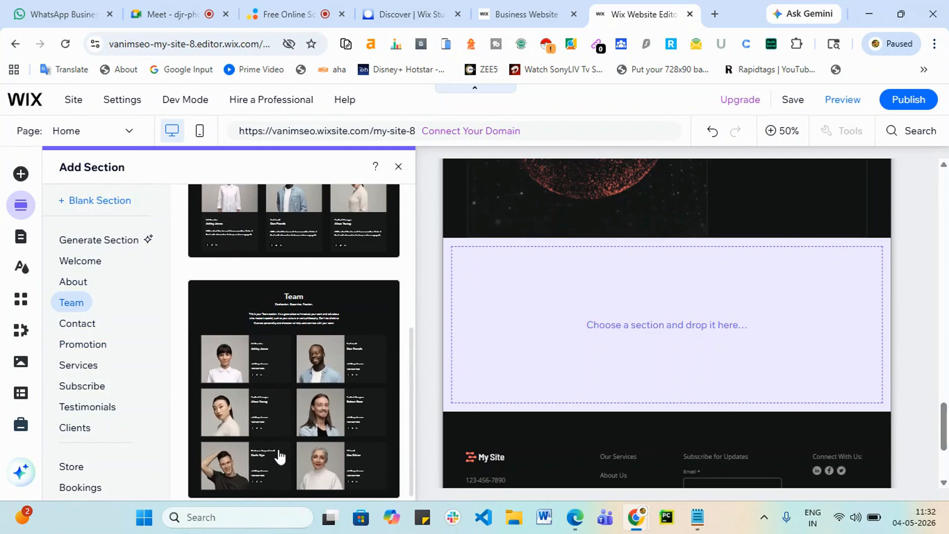
scroll(279, 457, up, 5)
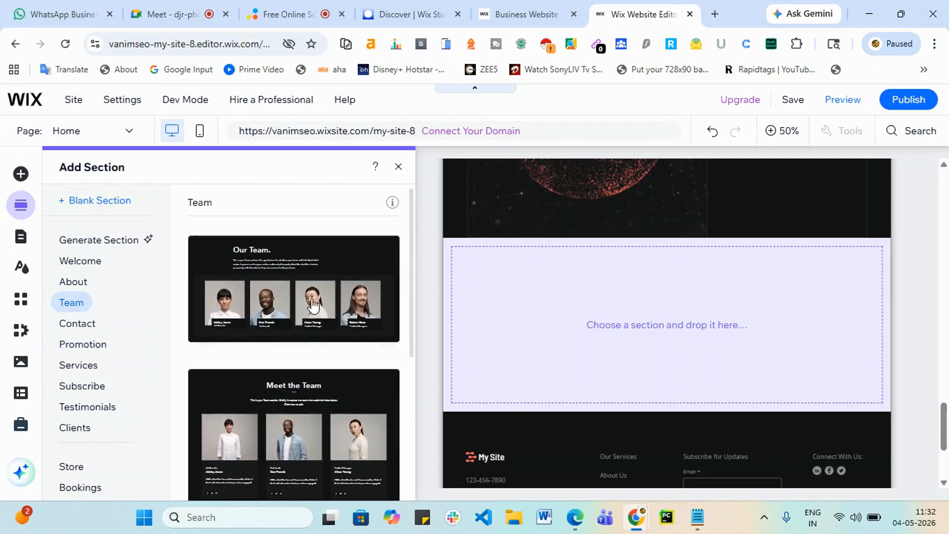
click(292, 301)
drag(292, 300, 767, 356)
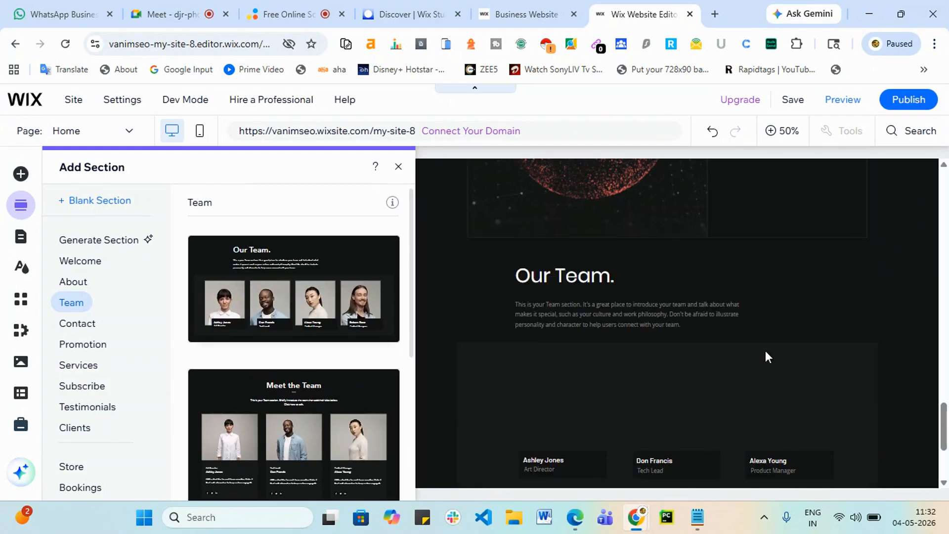
click(771, 350)
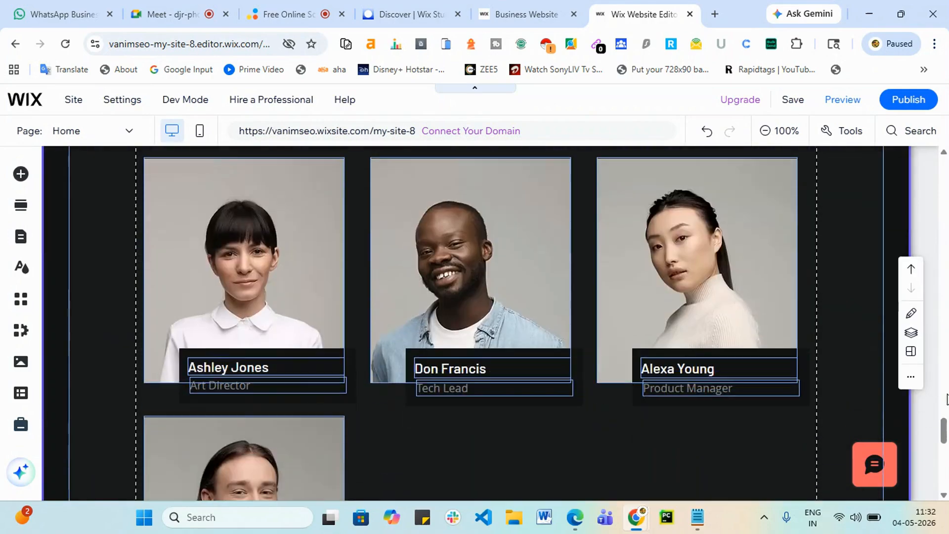
Look through the introduction text and the repeater of member cards in the new Our Team section
scroll(326, 295, up, 1)
click(225, 313)
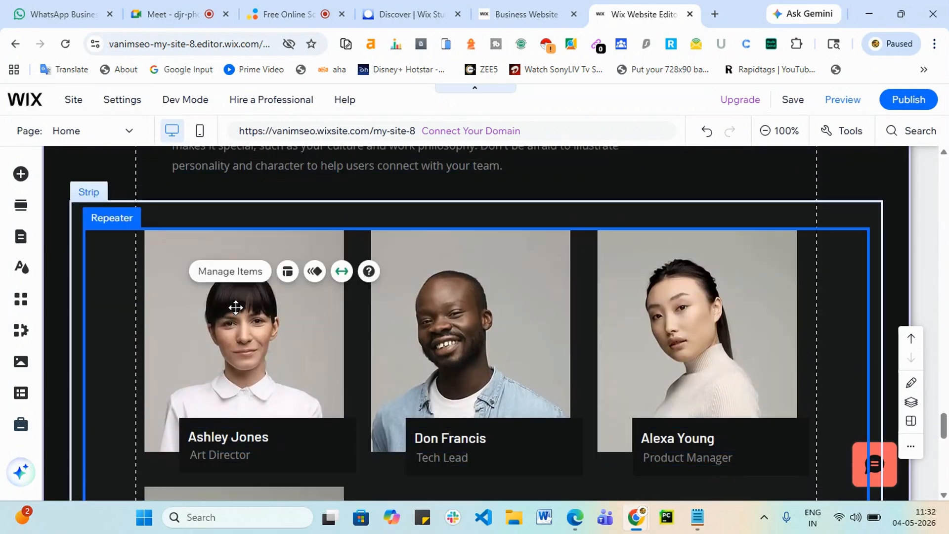
scroll(315, 407, down, 7)
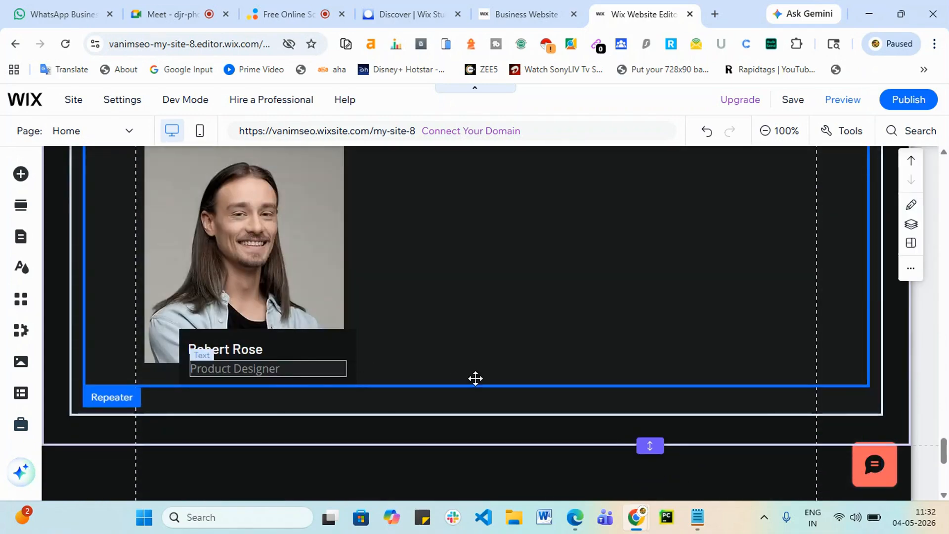
scroll(502, 392, up, 6)
scroll(431, 388, up, 3)
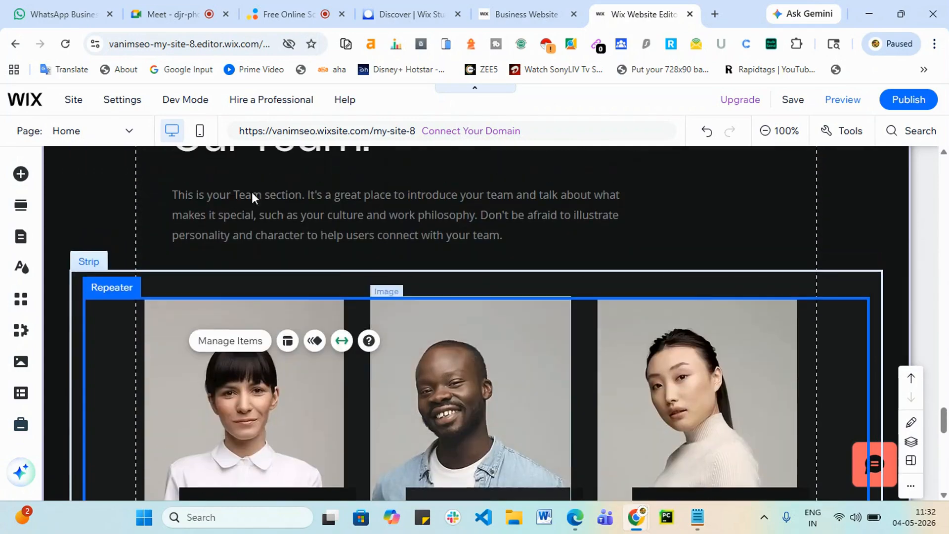
click(20, 175)
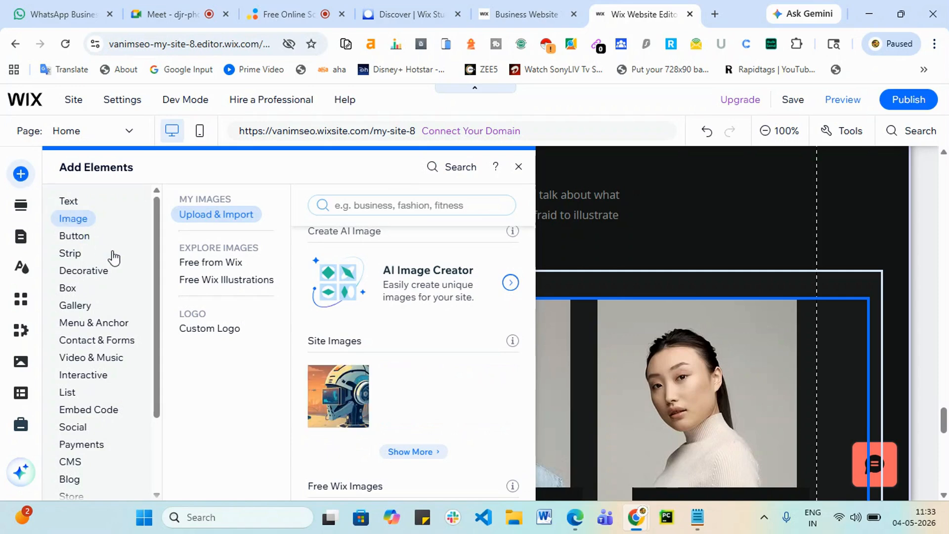
click(77, 241)
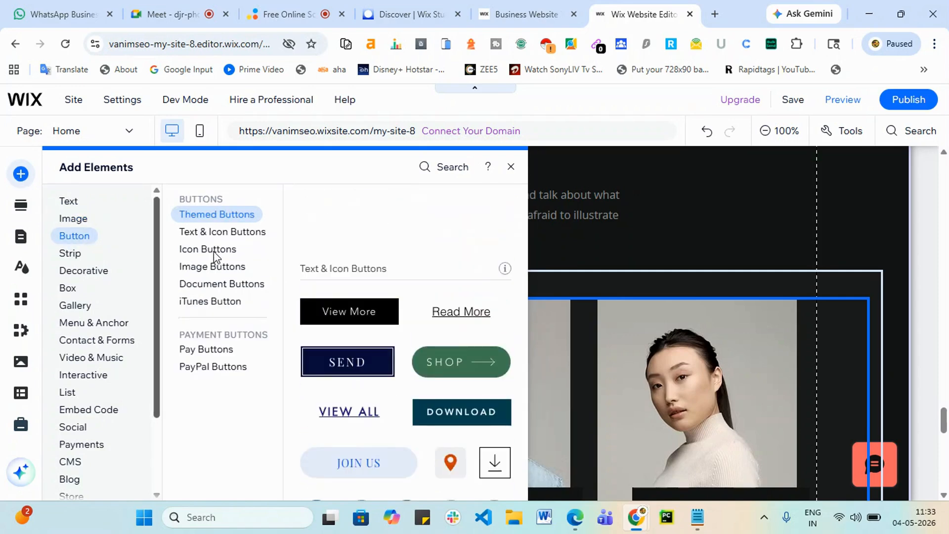
click(628, 354)
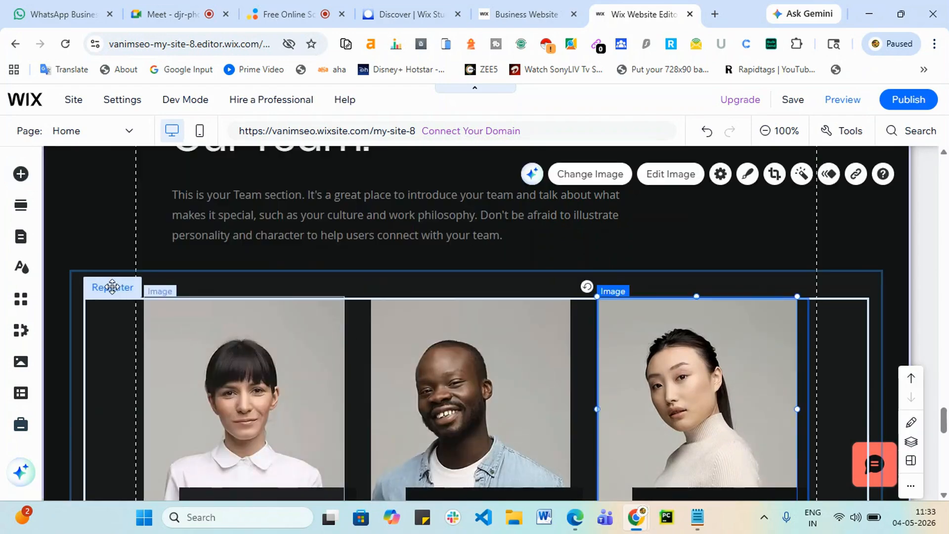
Examine the first team member photo's image settings, including its click behavior, alt text and tooltip options, and close them
click(153, 310)
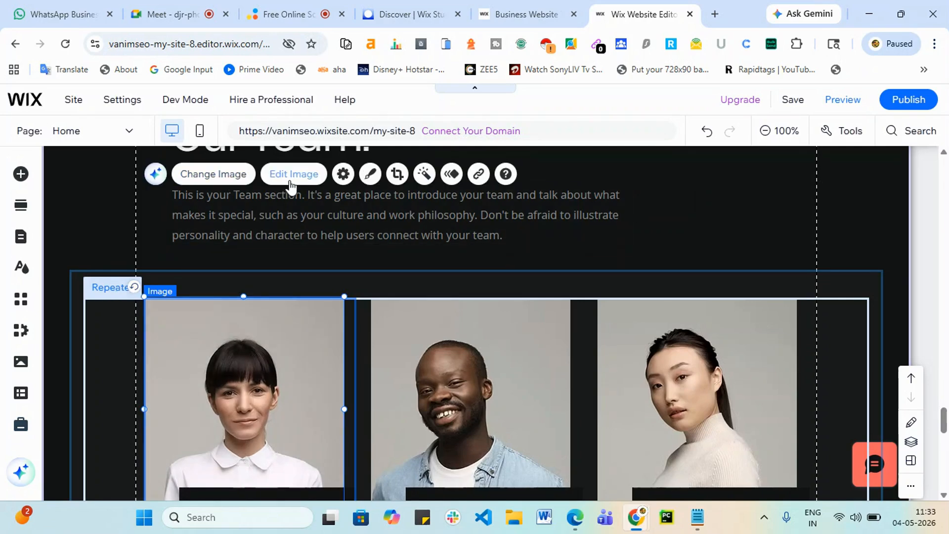
click(344, 174)
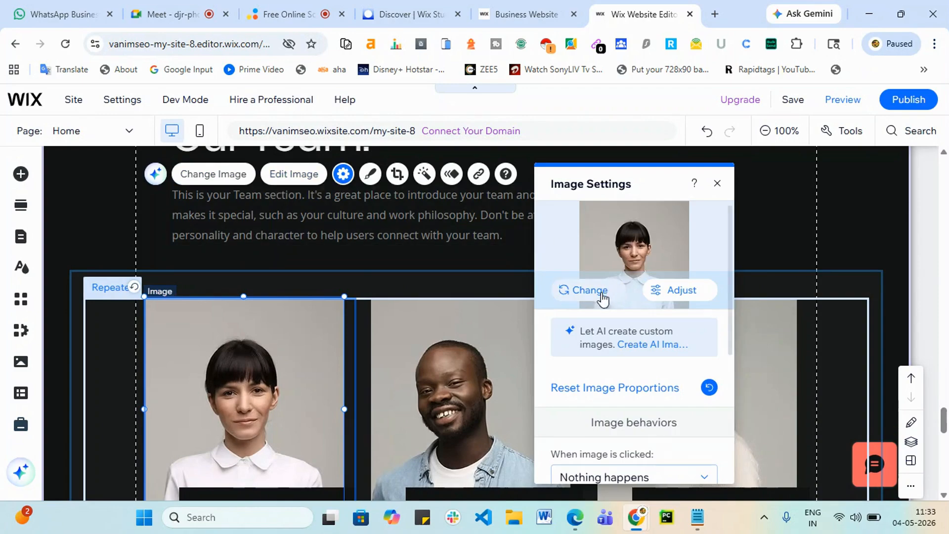
scroll(606, 310, down, 3)
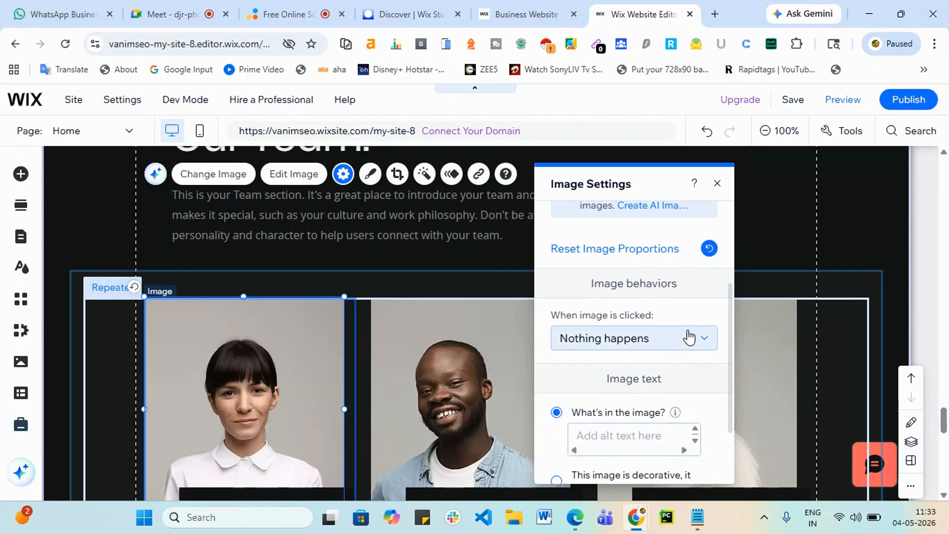
click(680, 339)
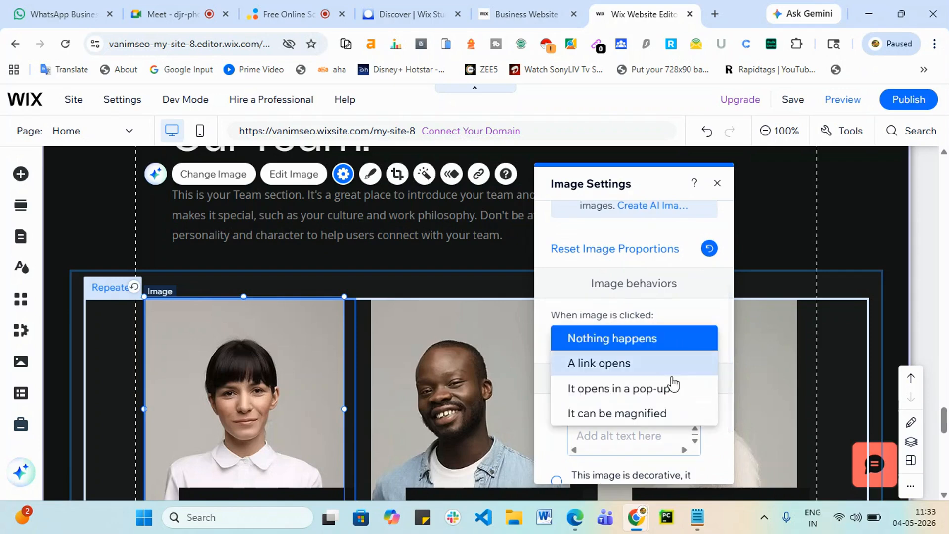
click(651, 453)
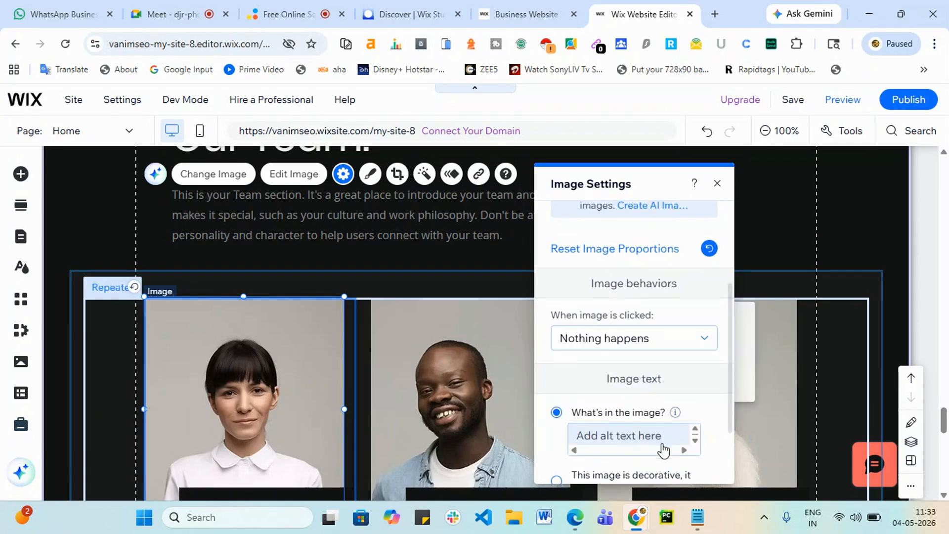
scroll(622, 410, down, 2)
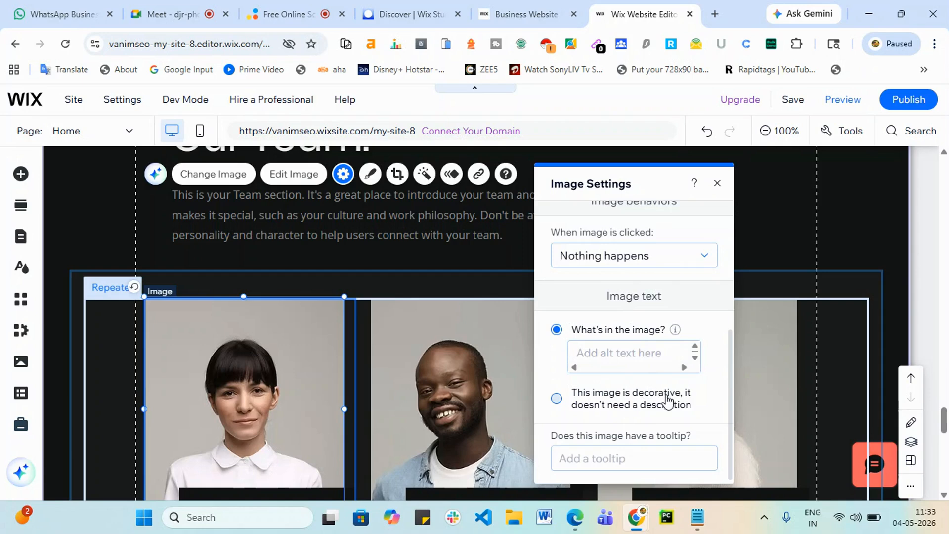
scroll(643, 346, up, 5)
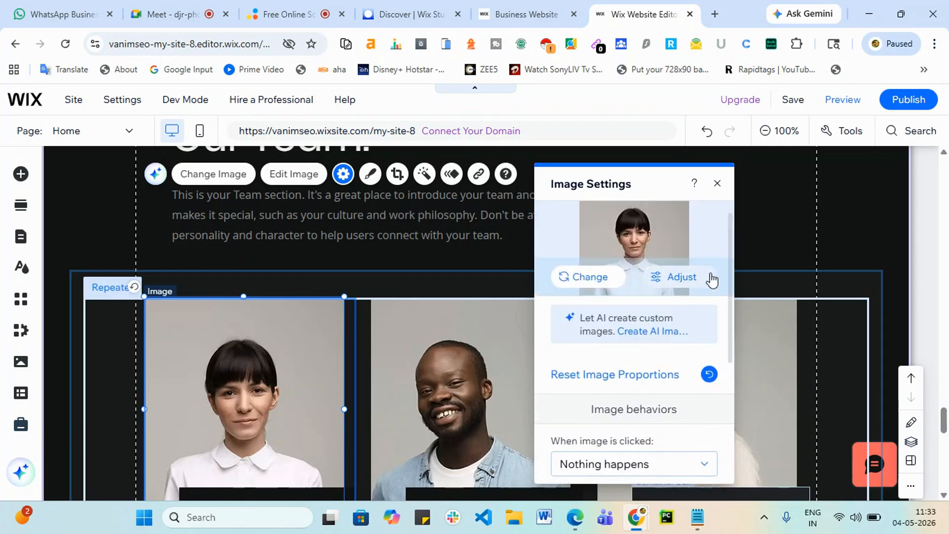
click(718, 184)
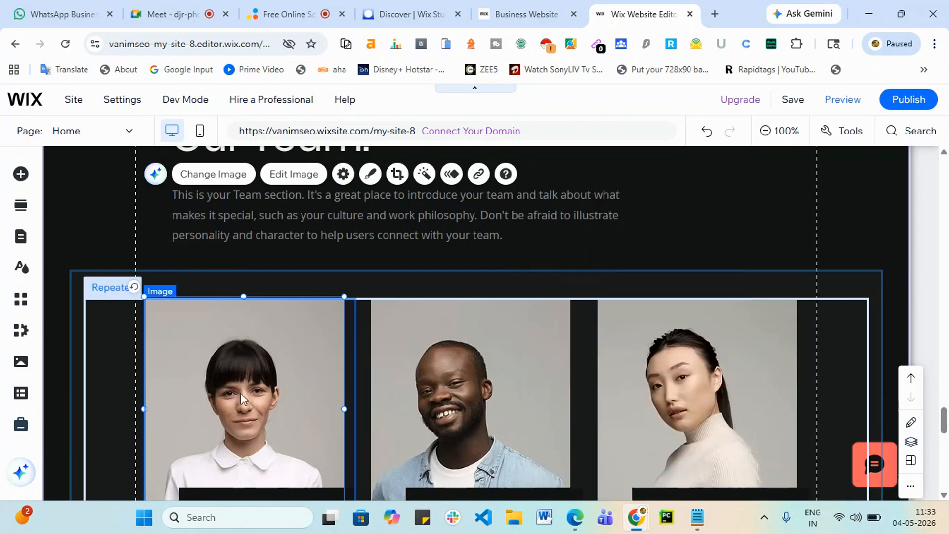
scroll(260, 388, down, 4)
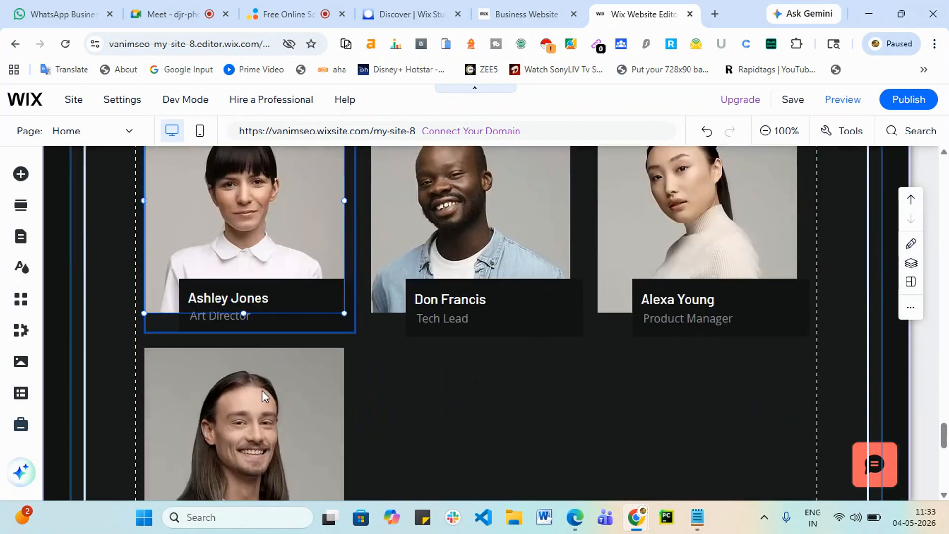
Browse the button designs and add the dark themed button with coral text, outline and arrow beside the fourth team member's card
scroll(275, 391, up, 4)
scroll(418, 419, down, 9)
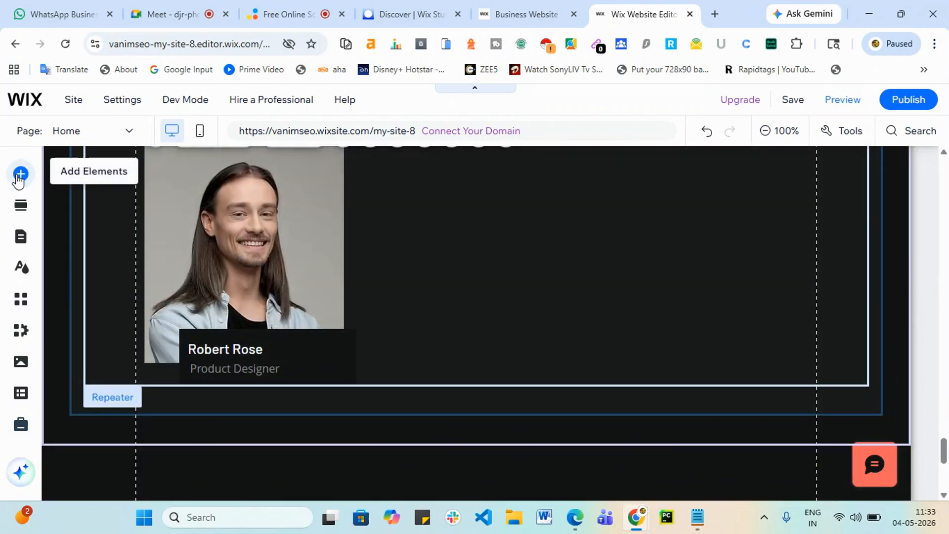
click(20, 174)
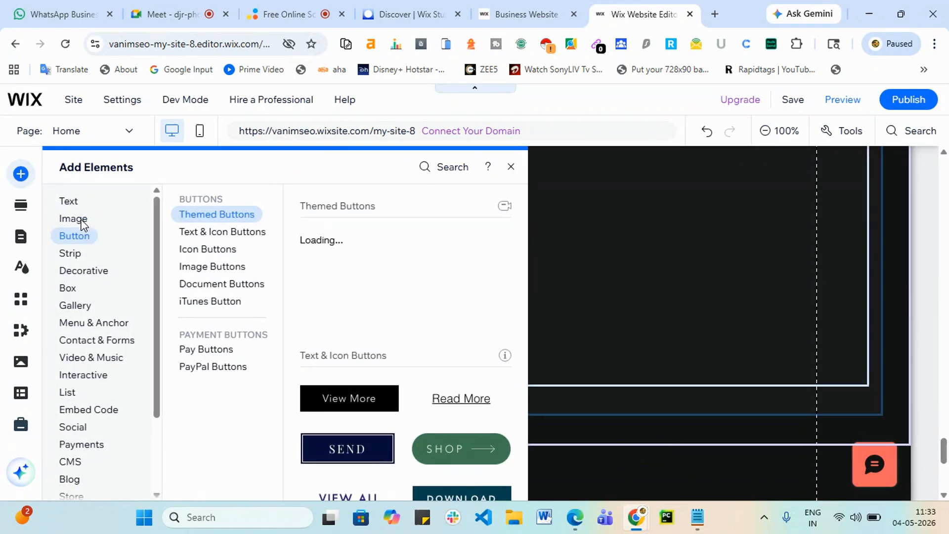
scroll(403, 277, down, 7)
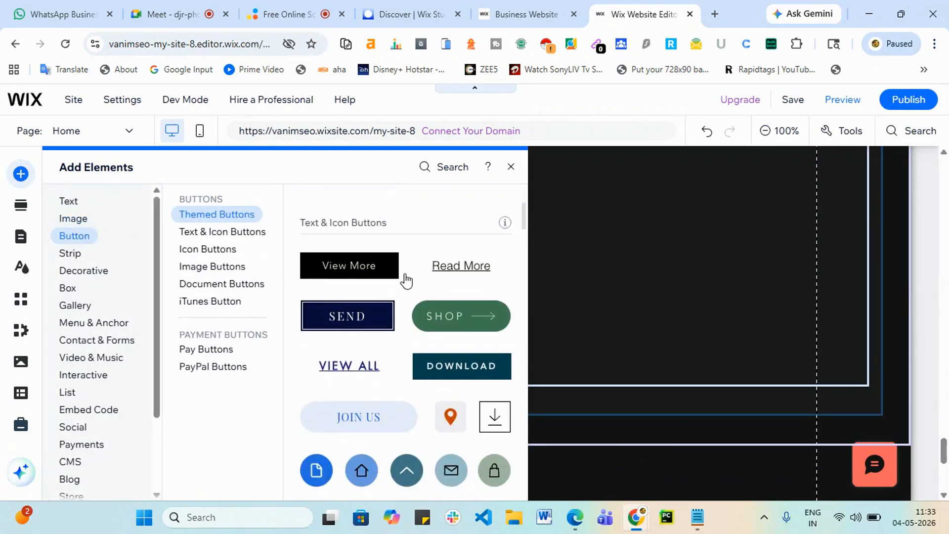
scroll(415, 334, down, 10)
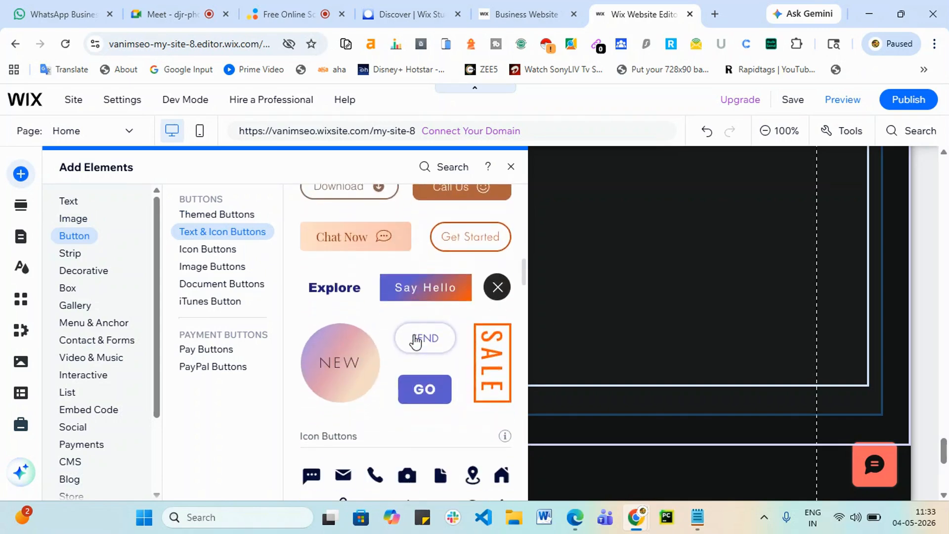
scroll(412, 360, down, 5)
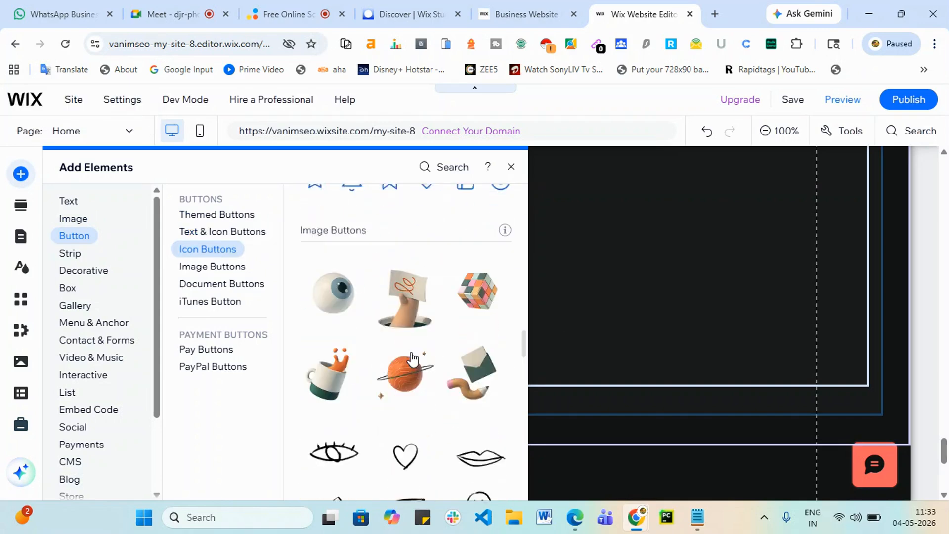
scroll(402, 404, up, 20)
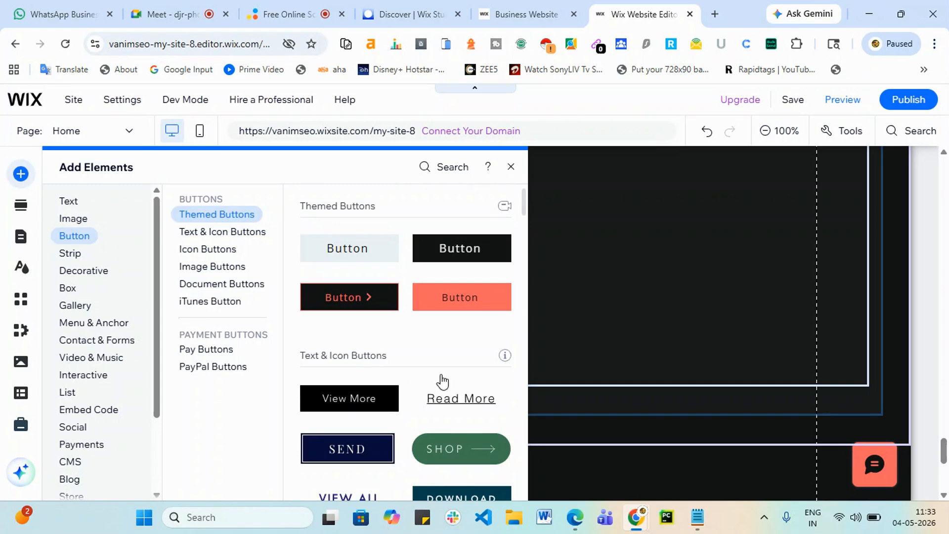
click(348, 303)
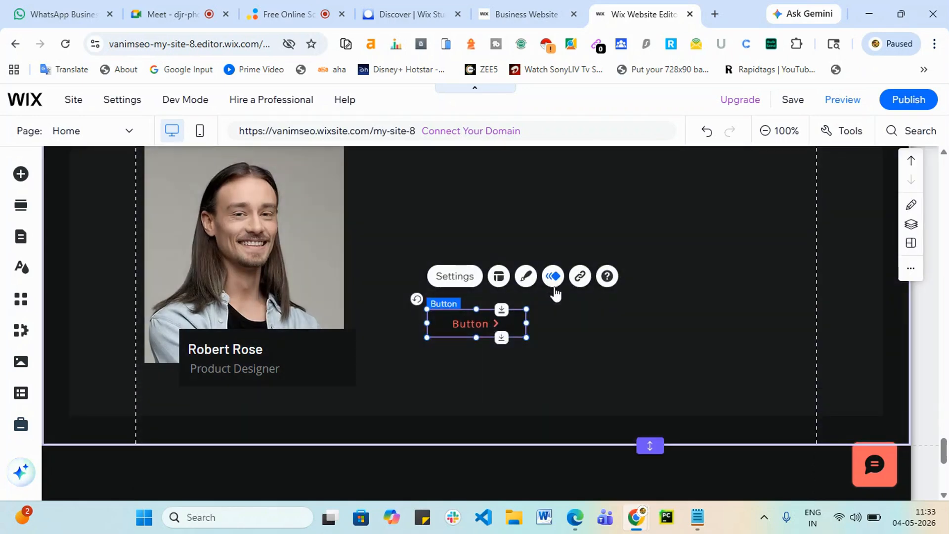
Examine the new button's link options for a page, a web address and a section or anchor, including the available target pages
click(581, 277)
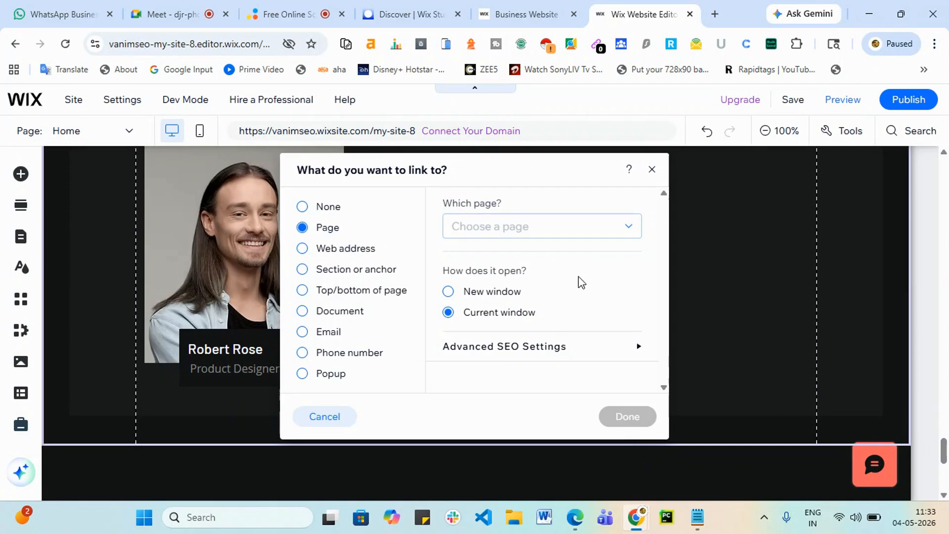
click(512, 229)
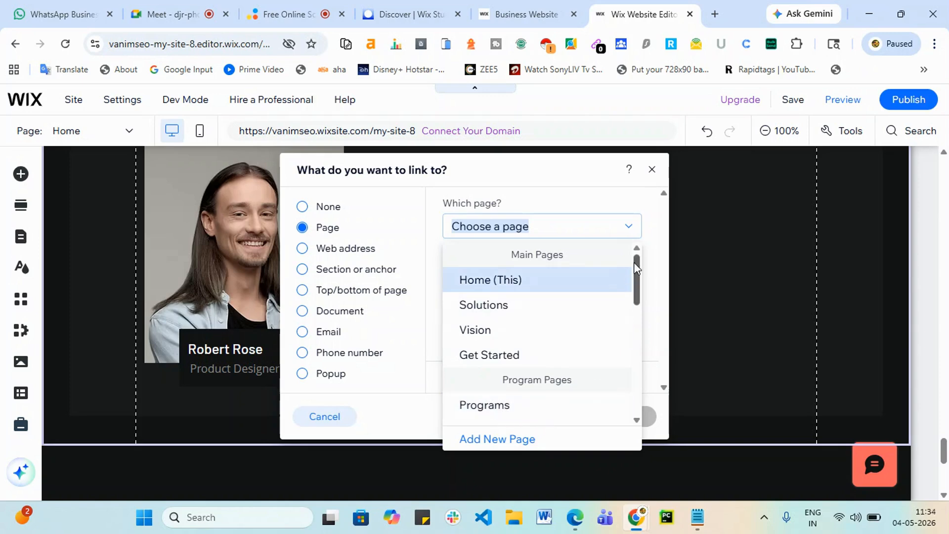
drag(638, 272, 667, 244)
click(308, 258)
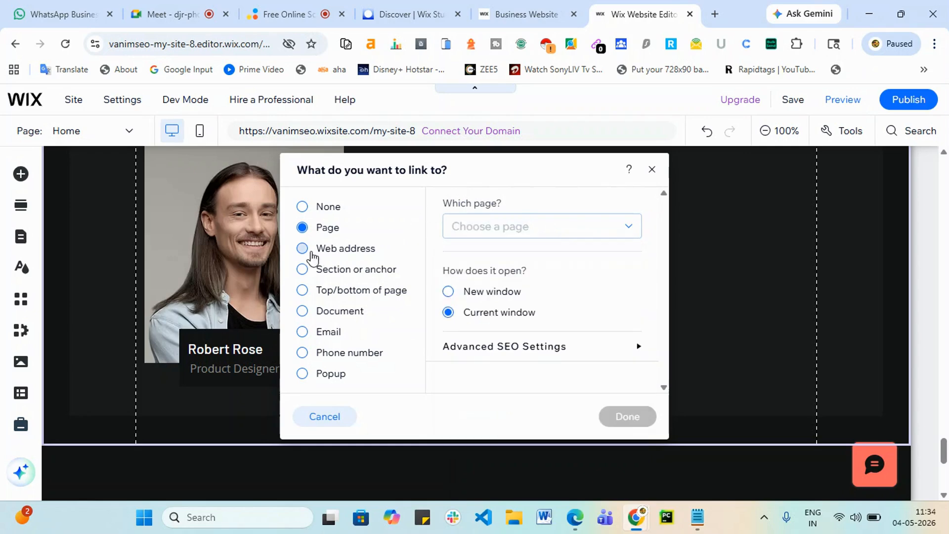
click(303, 249)
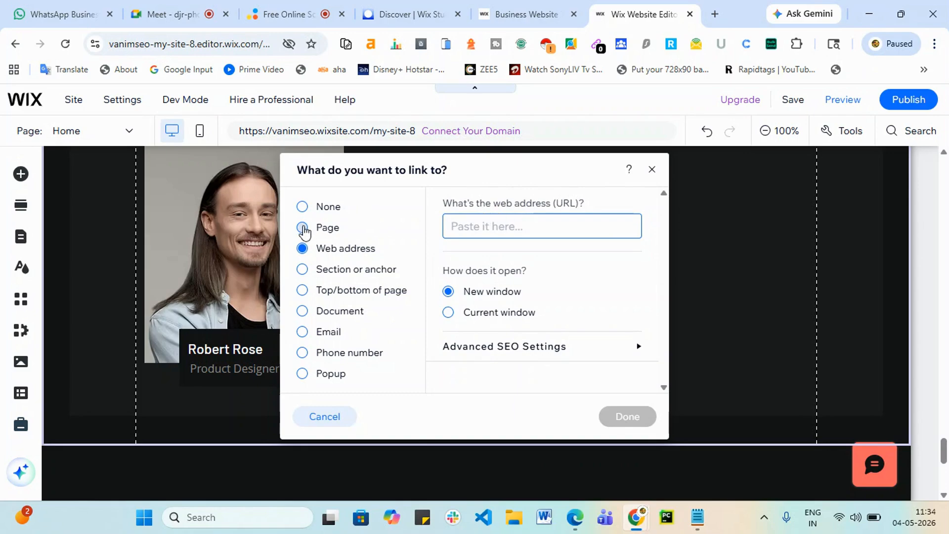
click(303, 228)
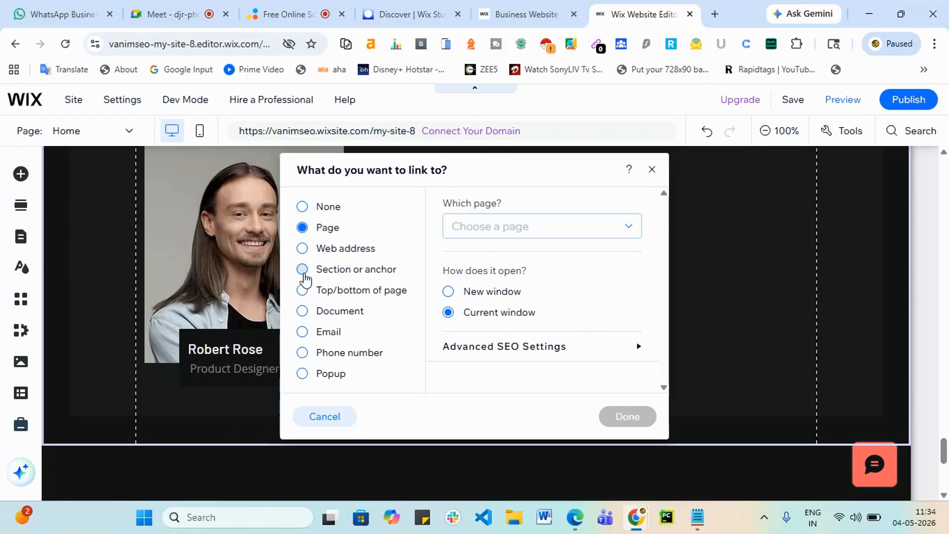
click(303, 270)
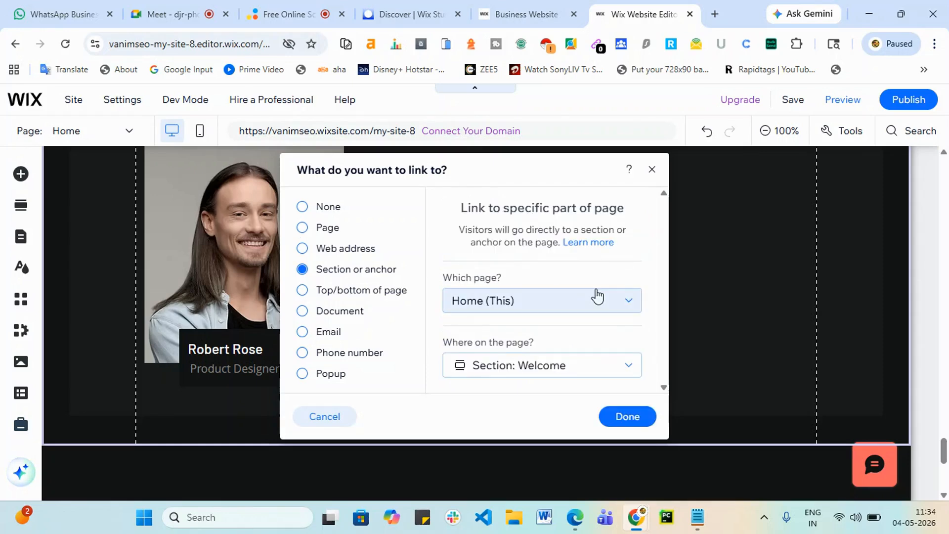
click(608, 306)
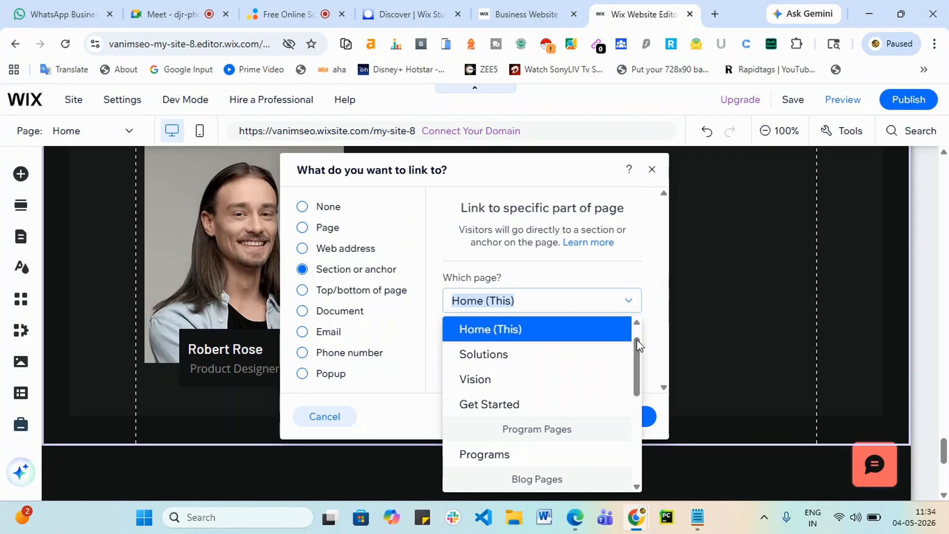
click(758, 344)
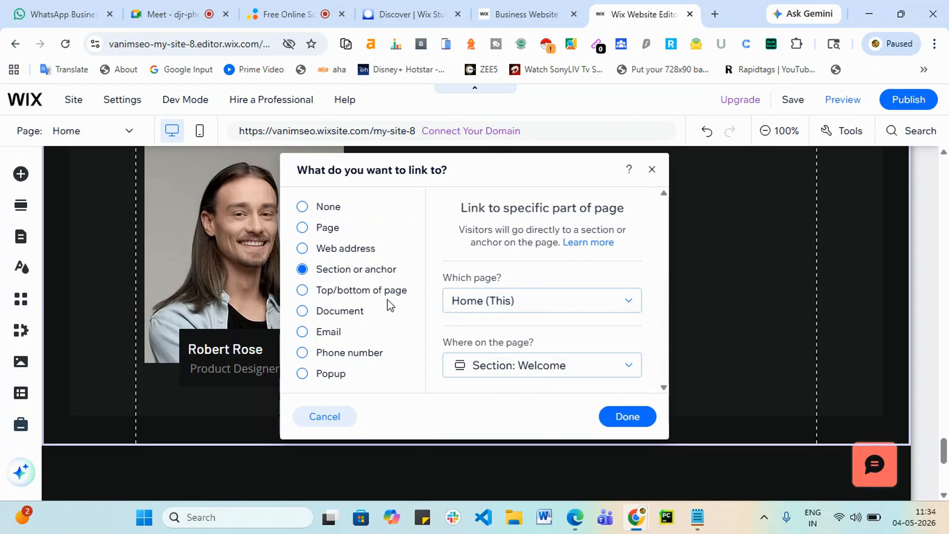
Look through the button's top/bottom of page, document, email, phone number and popup link options, and close them without setting a link
click(390, 302)
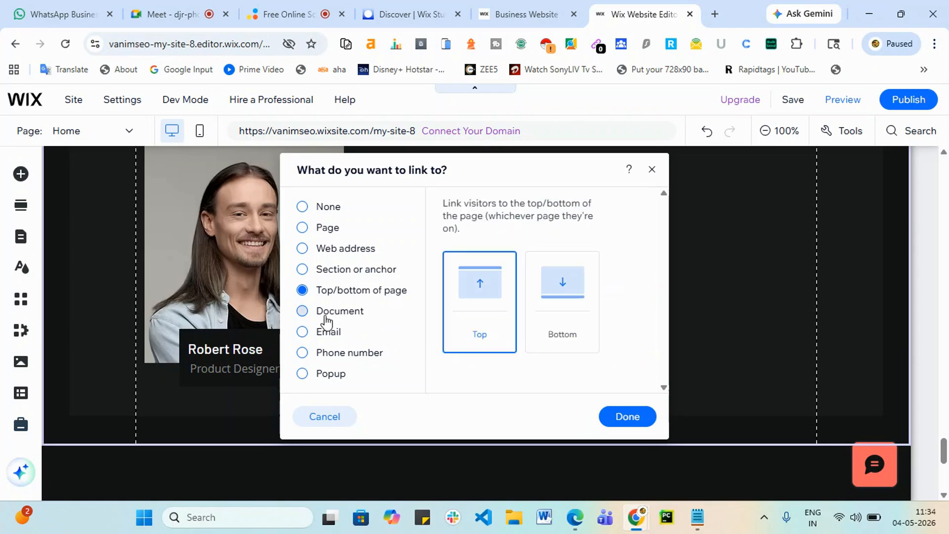
click(327, 320)
click(339, 332)
click(365, 363)
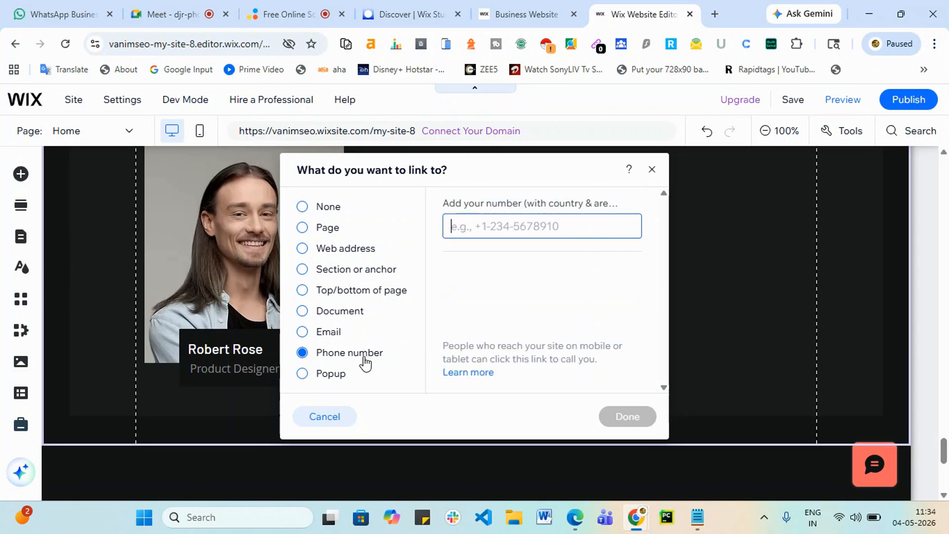
click(329, 376)
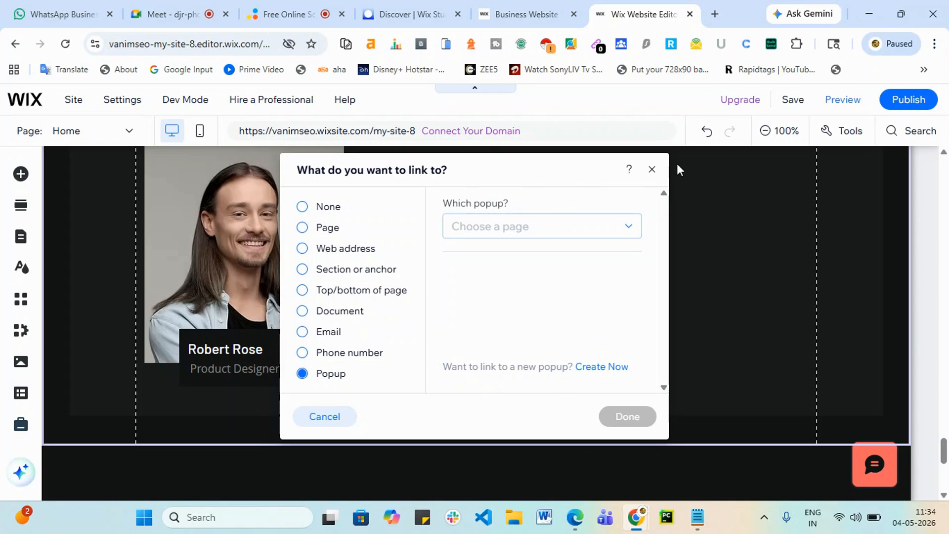
click(652, 170)
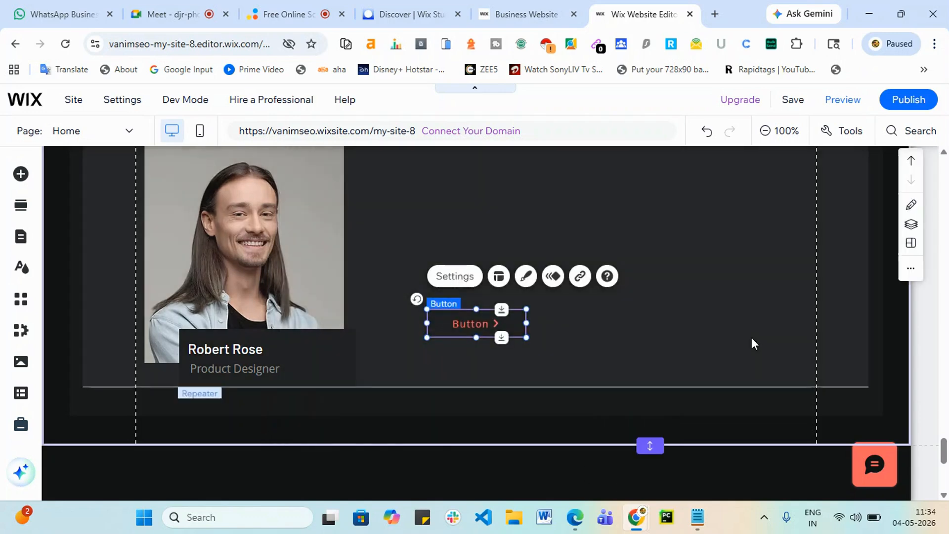
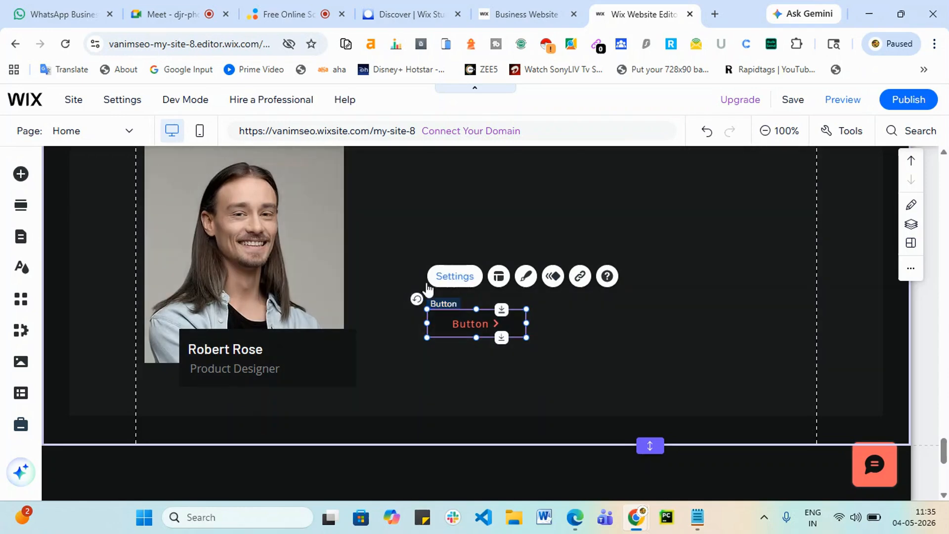
Open the new button's settings with its display, text and icon options
click(445, 277)
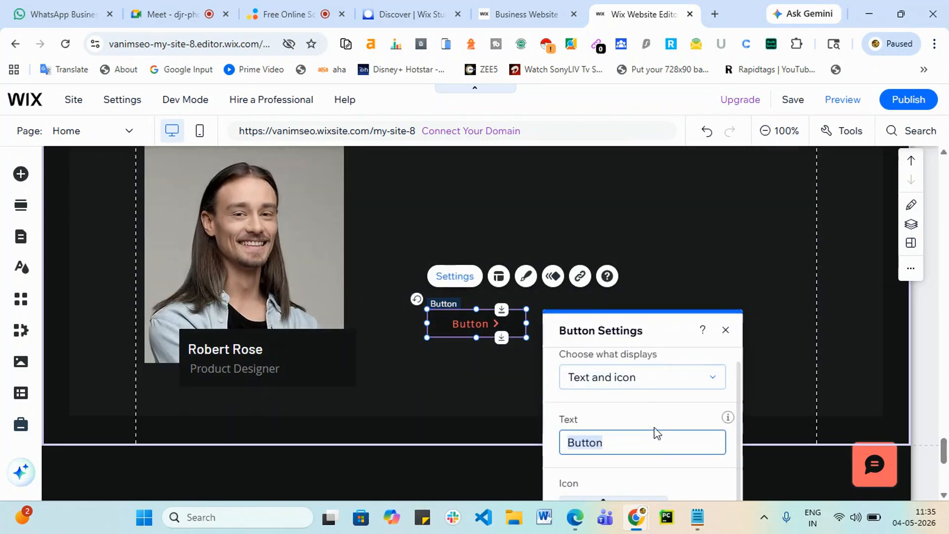
Keep the button displaying text and icon, and set its label to "Submit"
click(715, 395)
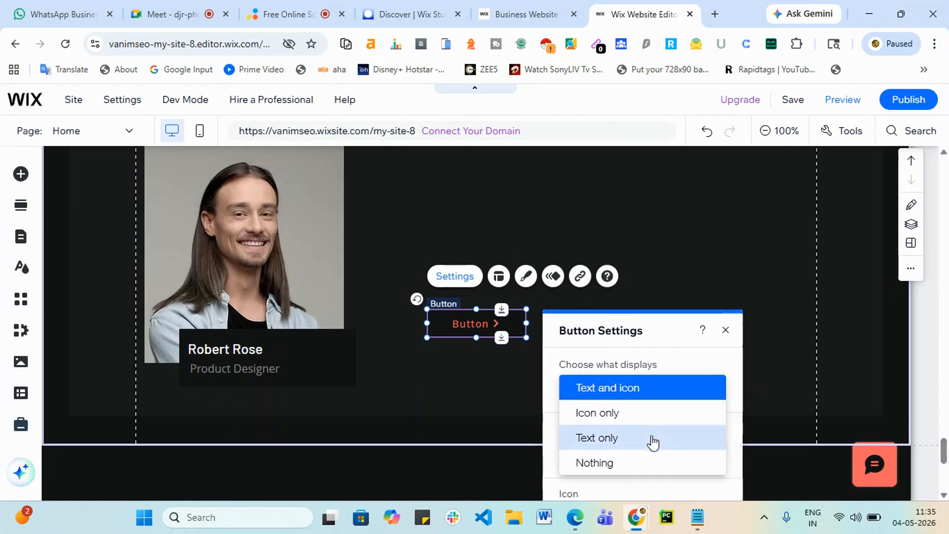
click(642, 393)
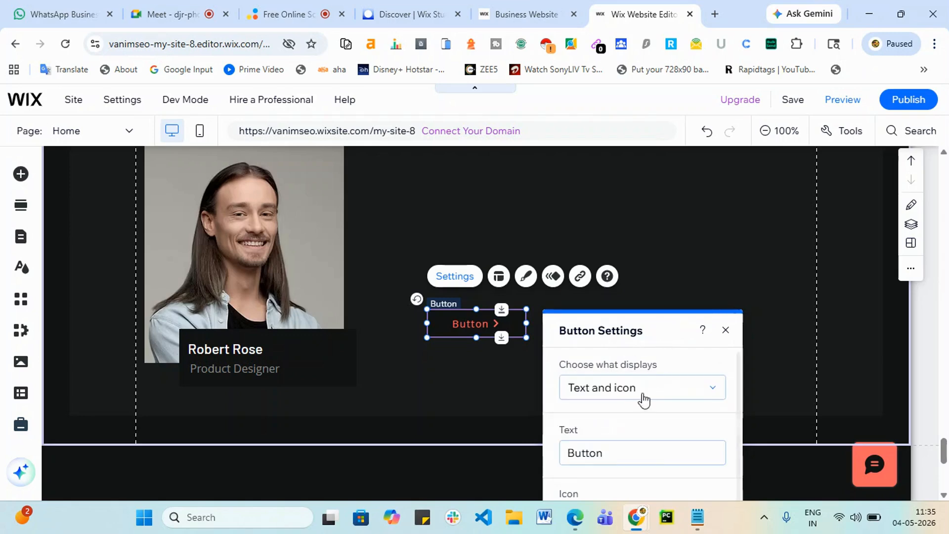
click(647, 456)
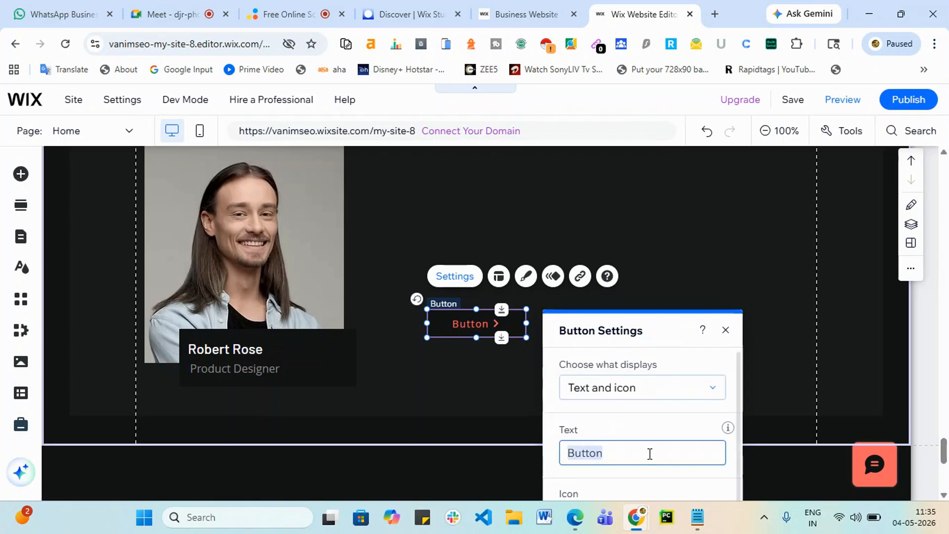
text(Sub)
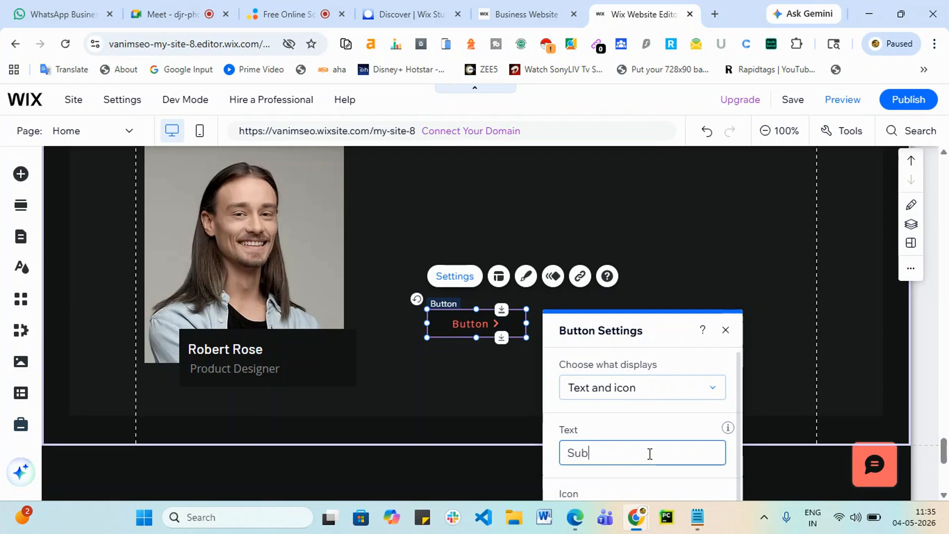
text(mit)
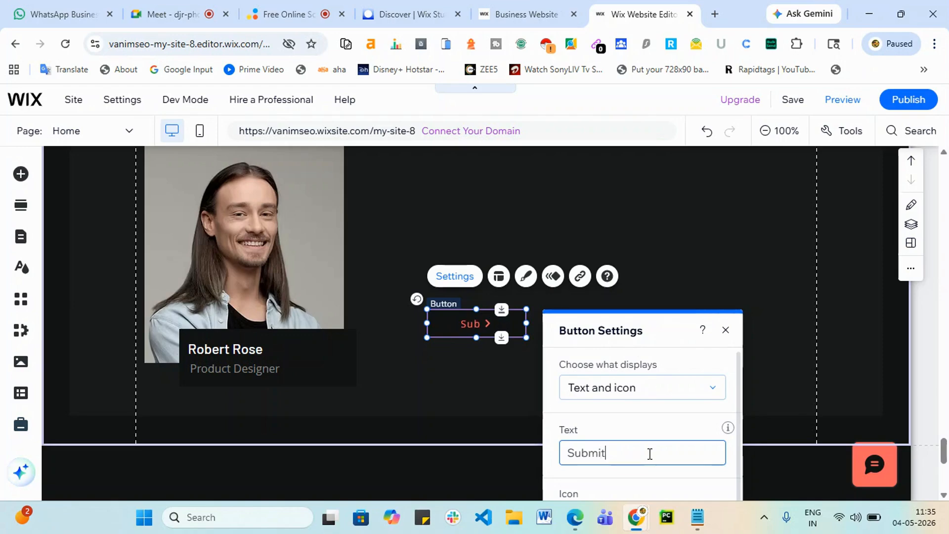
scroll(691, 422, down, 1)
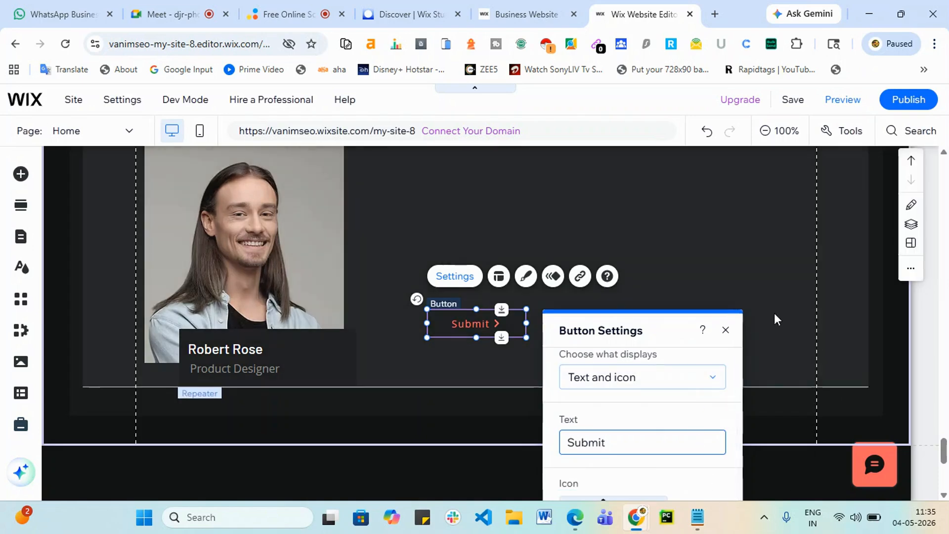
click(775, 316)
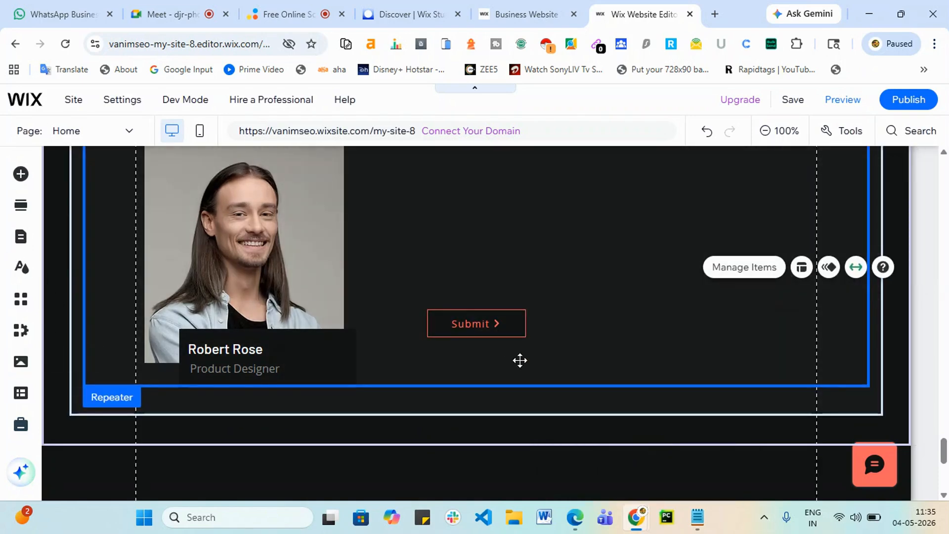
scroll(519, 360, down, 3)
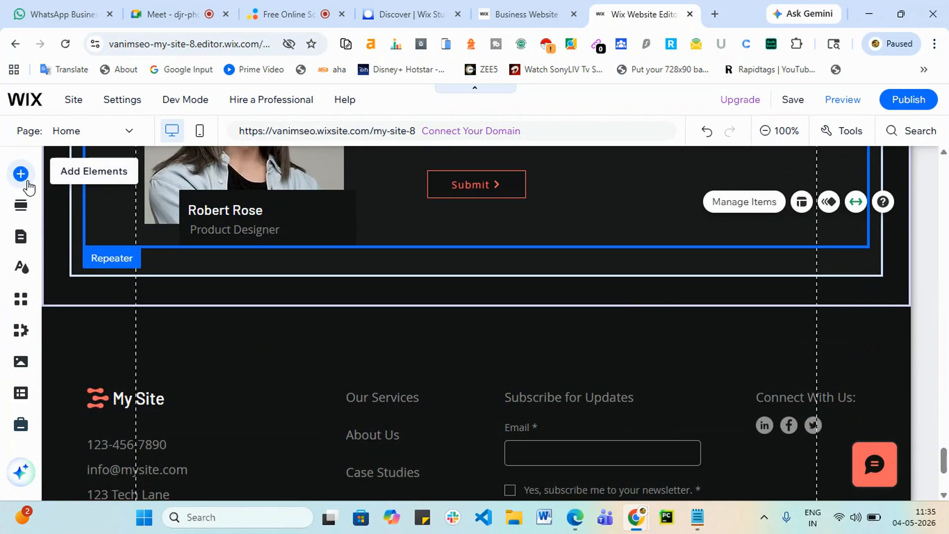
click(20, 174)
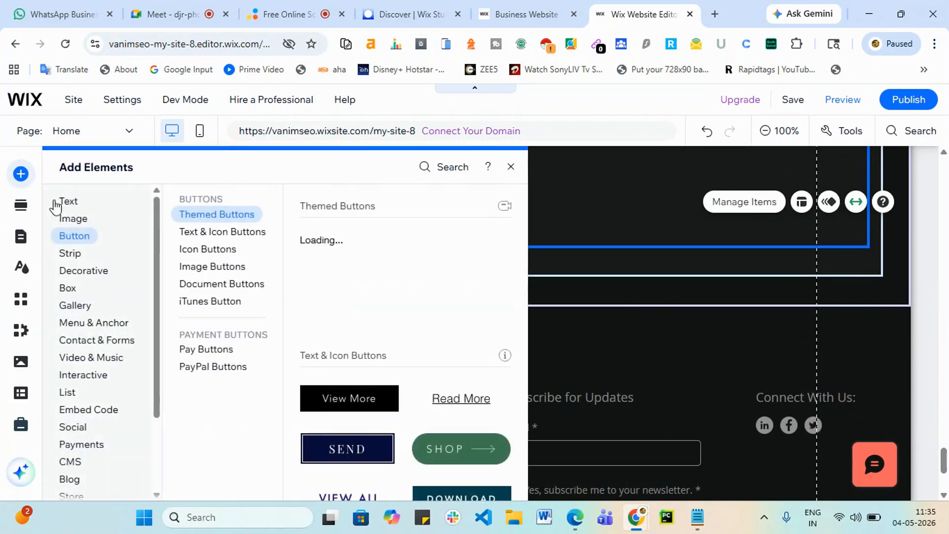
click(81, 258)
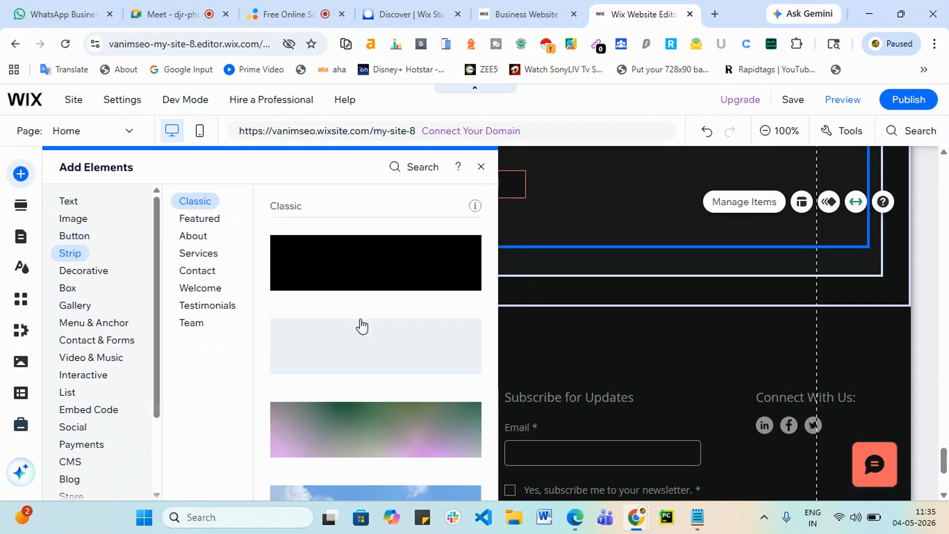
click(621, 332)
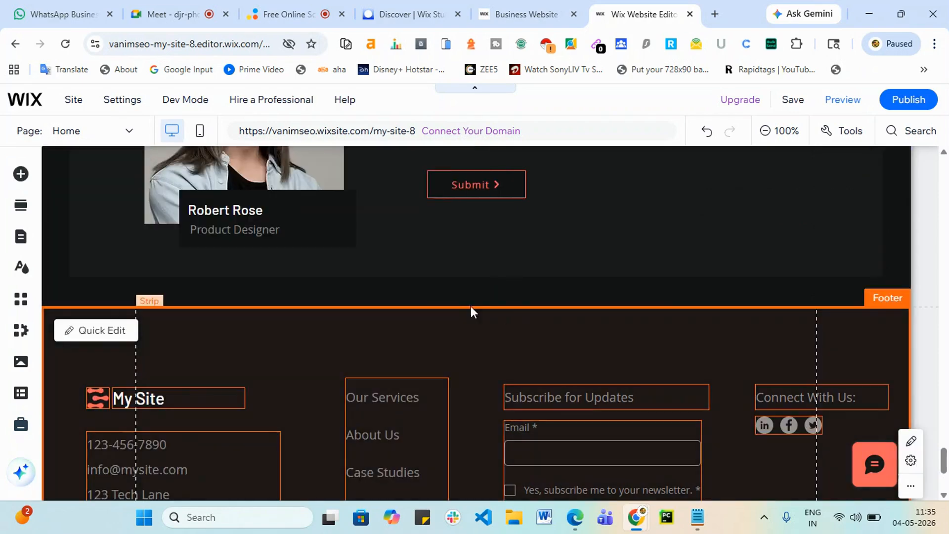
Add a blank section between the team section and the footer, and view the Welcome section designs
click(487, 308)
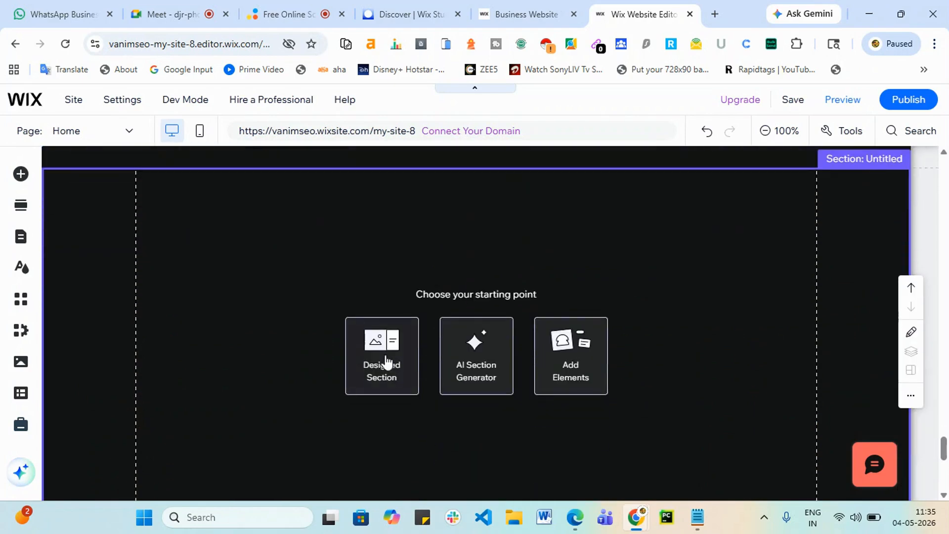
click(382, 360)
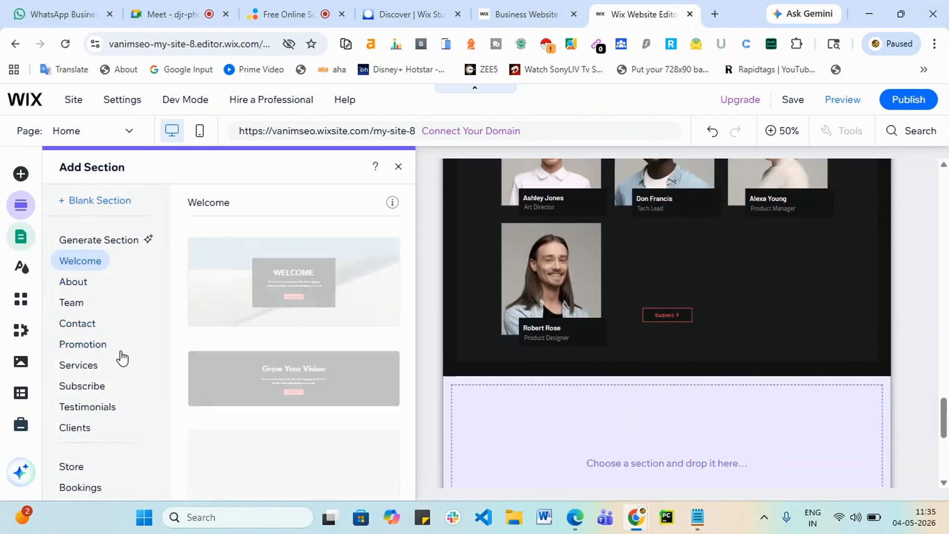
scroll(134, 405, down, 1)
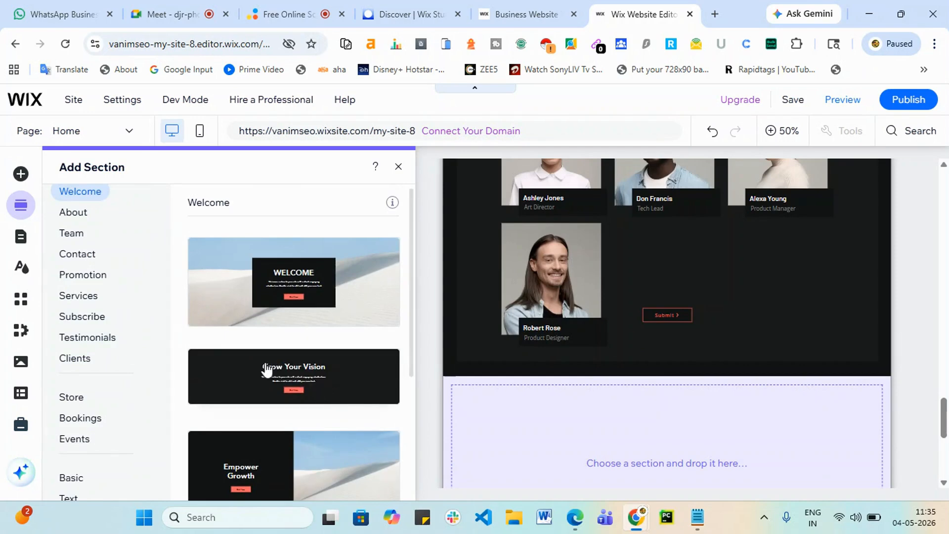
click(20, 182)
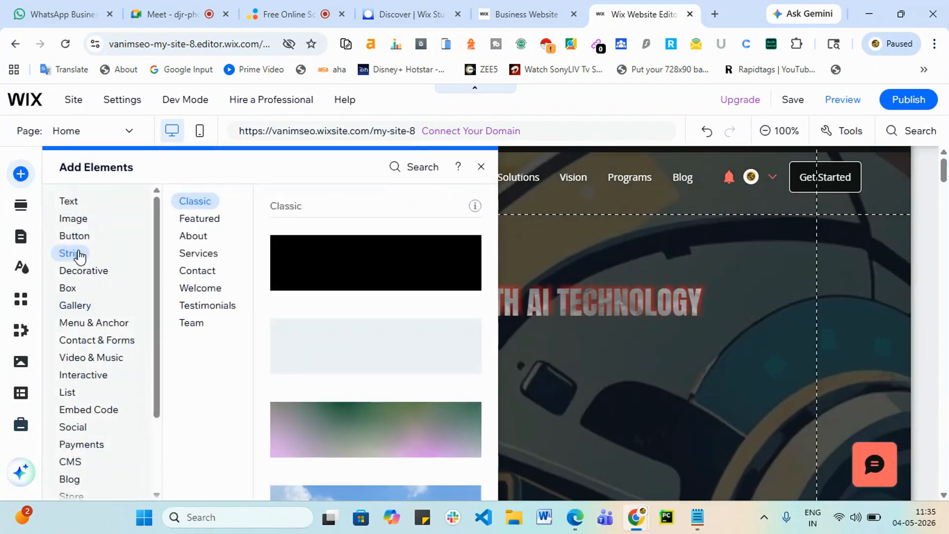
scroll(346, 375, down, 4)
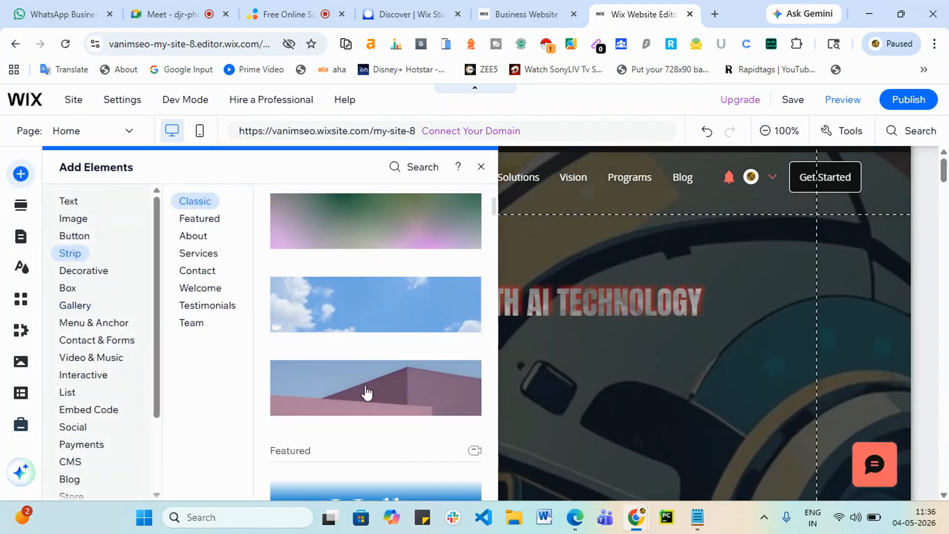
click(392, 309)
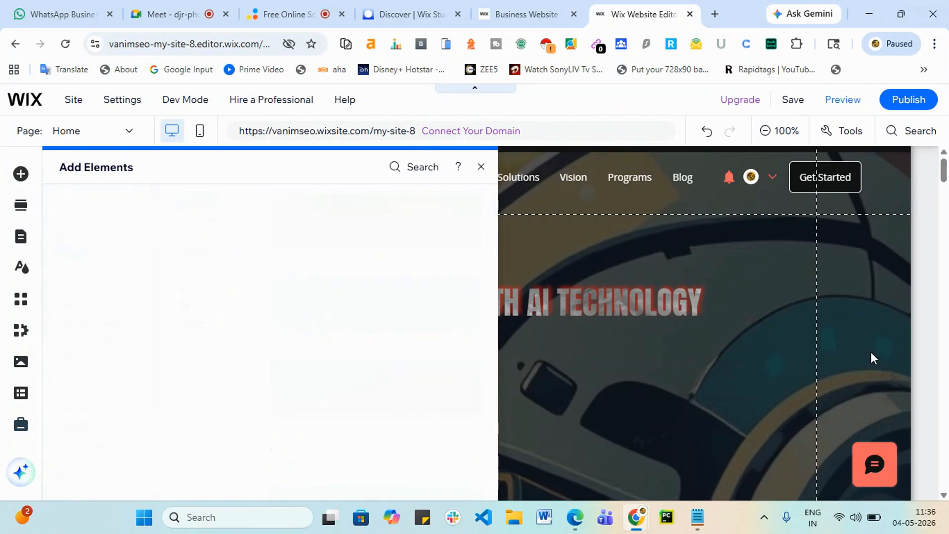
Return to the blank section above the footer and open the designed-section gallery for it
scroll(754, 335, down, 4)
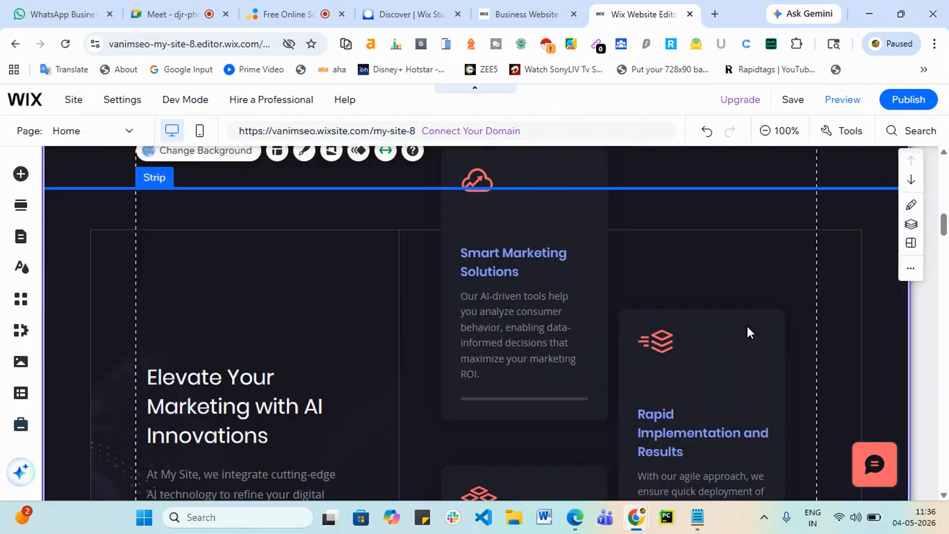
drag(776, 321, 780, 319)
scroll(781, 320, down, 8)
scroll(781, 318, down, 10)
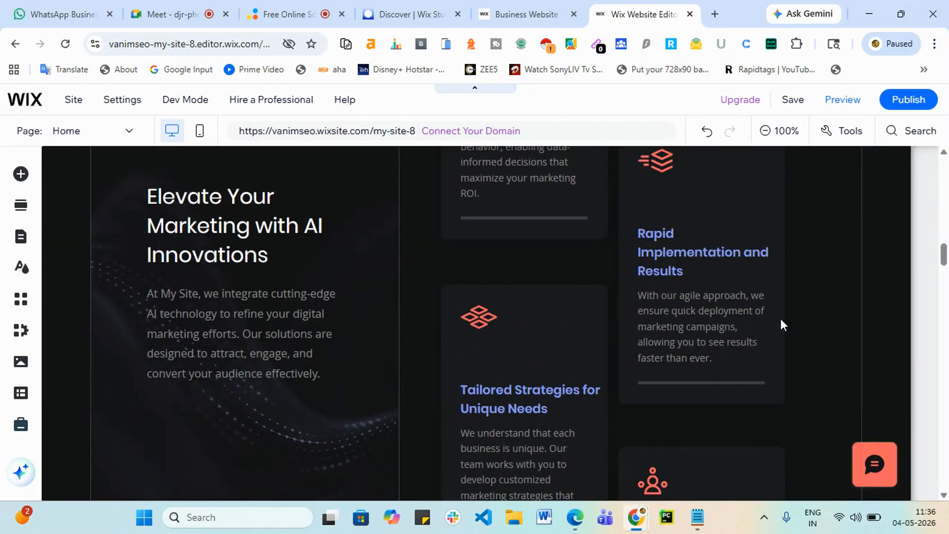
scroll(716, 383, down, 15)
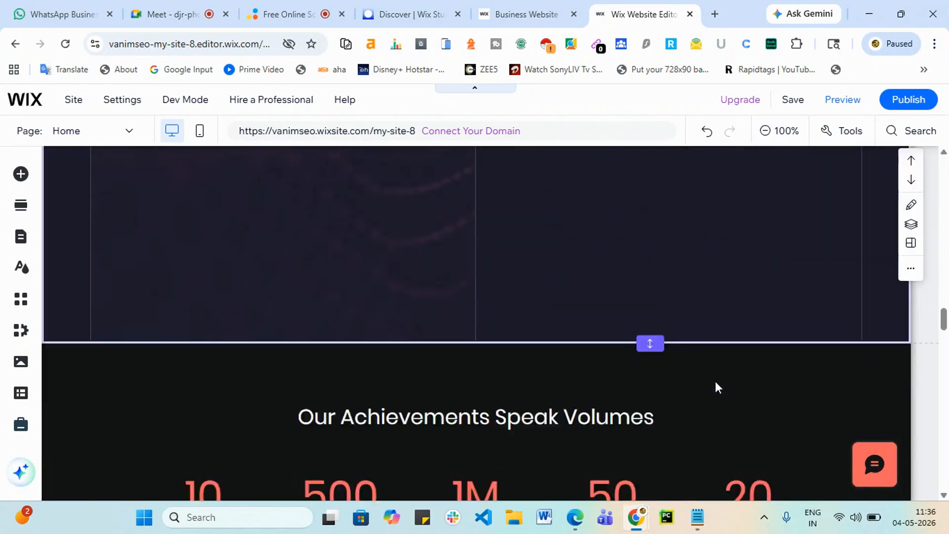
scroll(716, 387, down, 15)
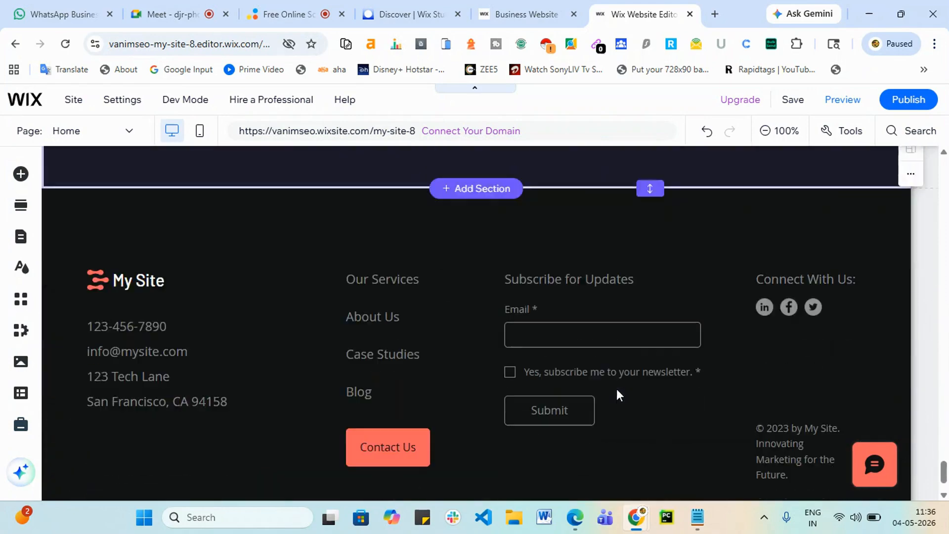
click(476, 188)
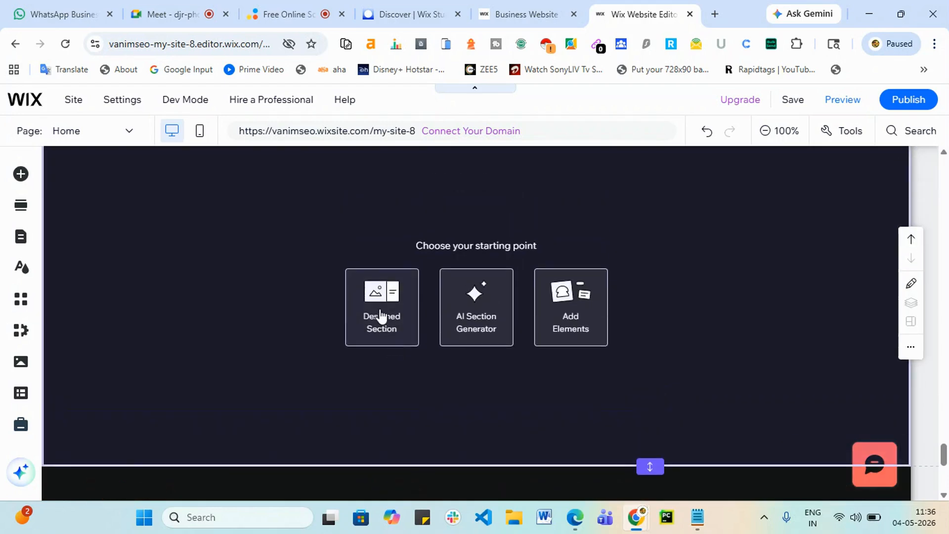
click(380, 314)
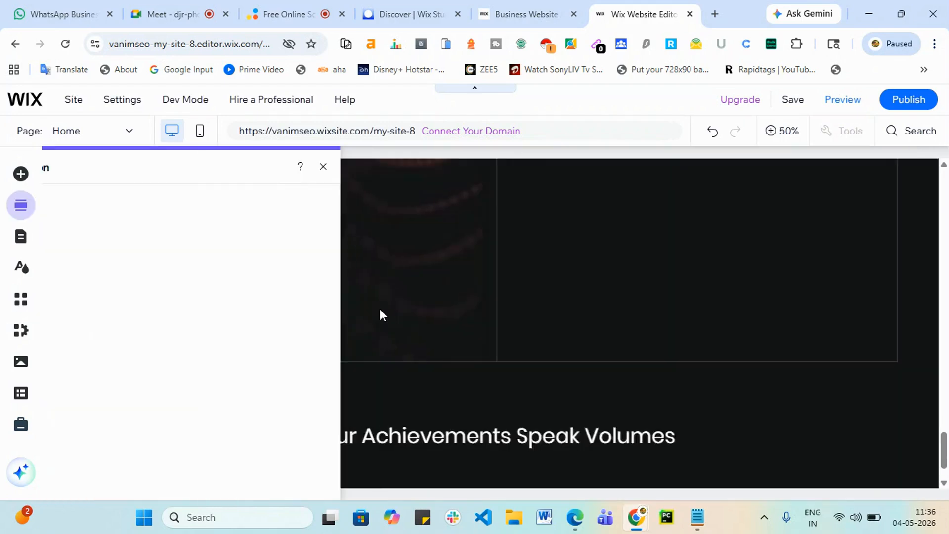
Fill the blank section above the footer with the three-column testimonials design with quotation marks
scroll(99, 321, down, 2)
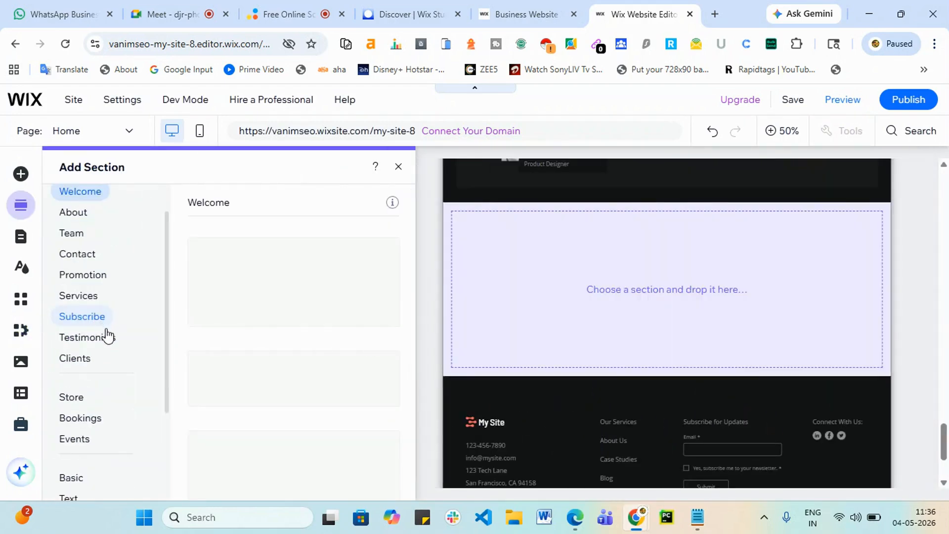
click(86, 297)
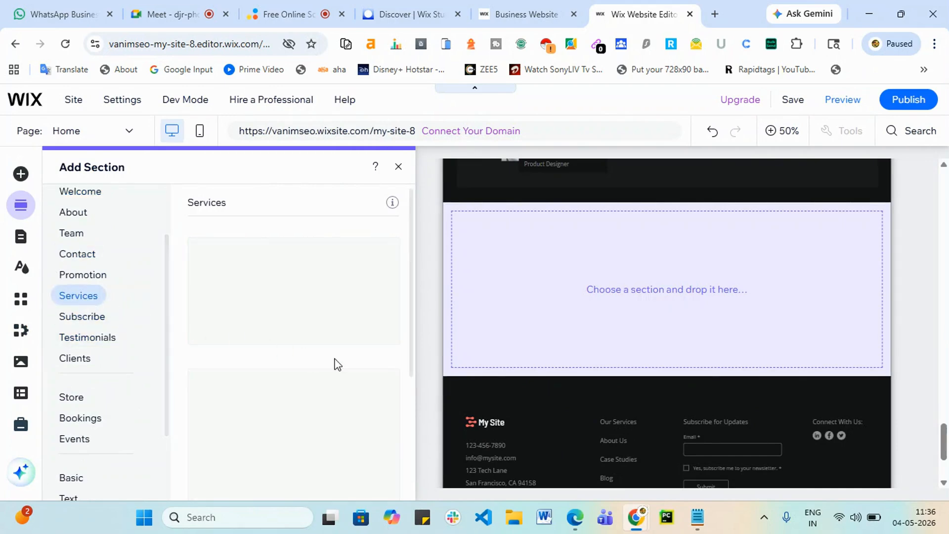
click(97, 326)
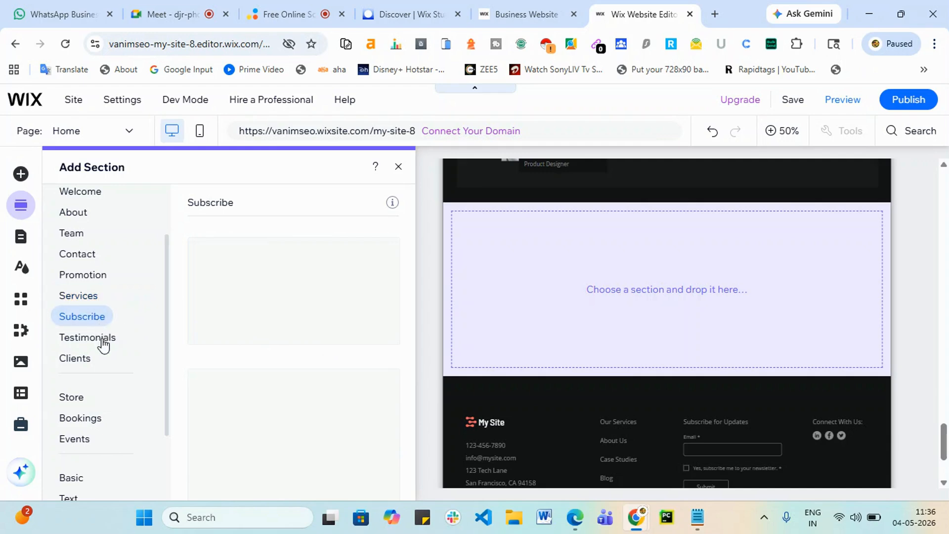
click(104, 342)
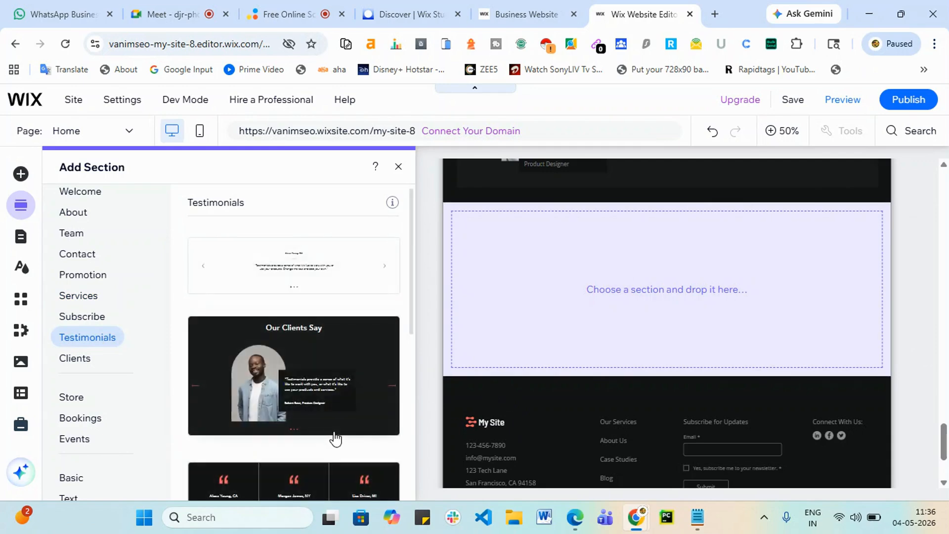
scroll(292, 400, down, 3)
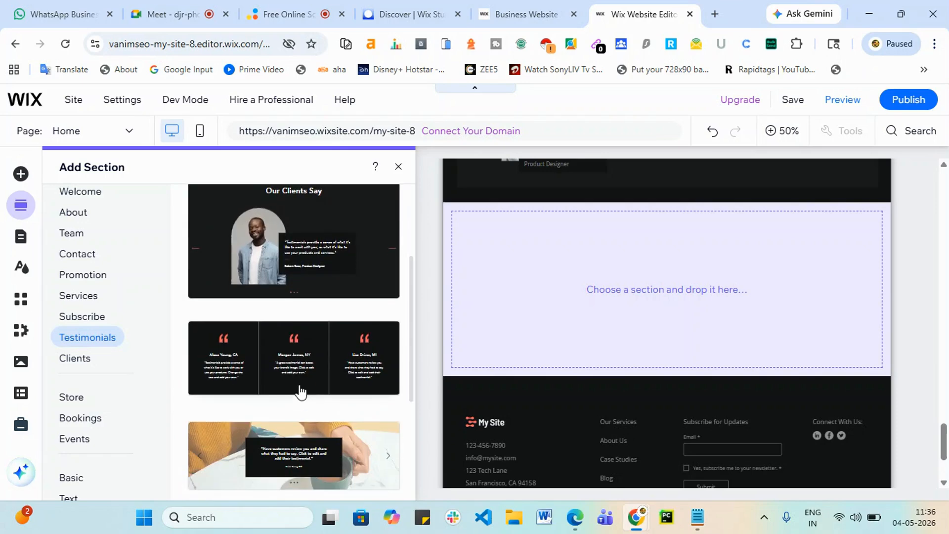
click(301, 392)
click(455, 256)
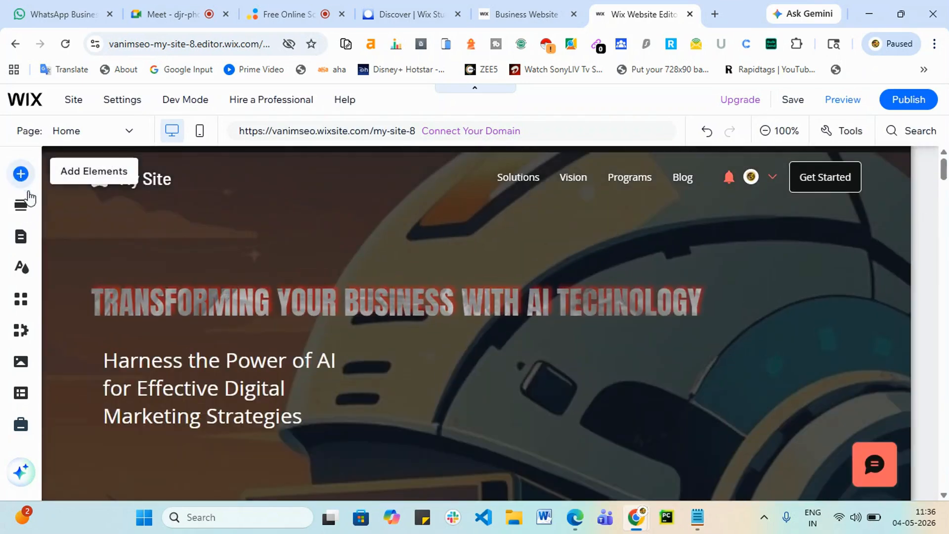
Browse the strip designs and the decorative basic shapes and arrows among the elements that can be added
click(21, 176)
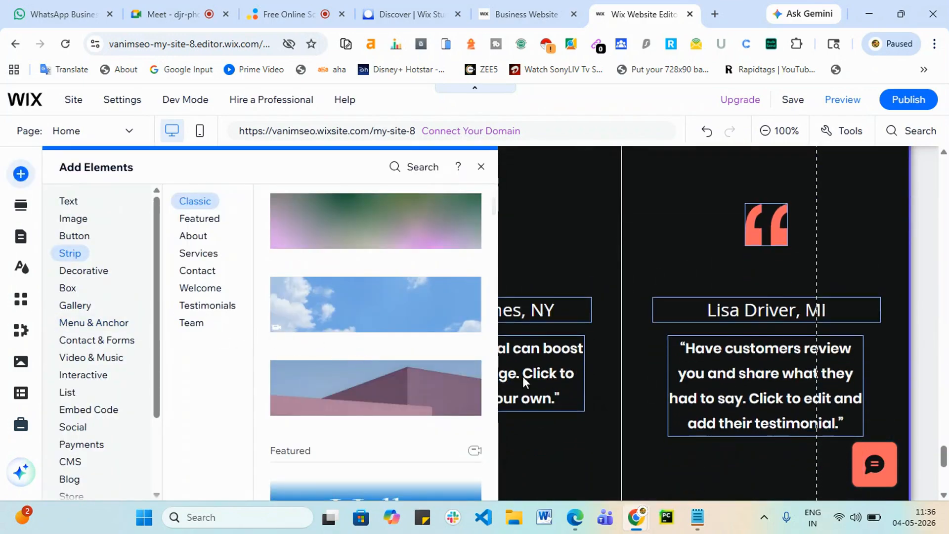
scroll(486, 390, down, 5)
scroll(486, 390, down, 3)
scroll(253, 376, down, 5)
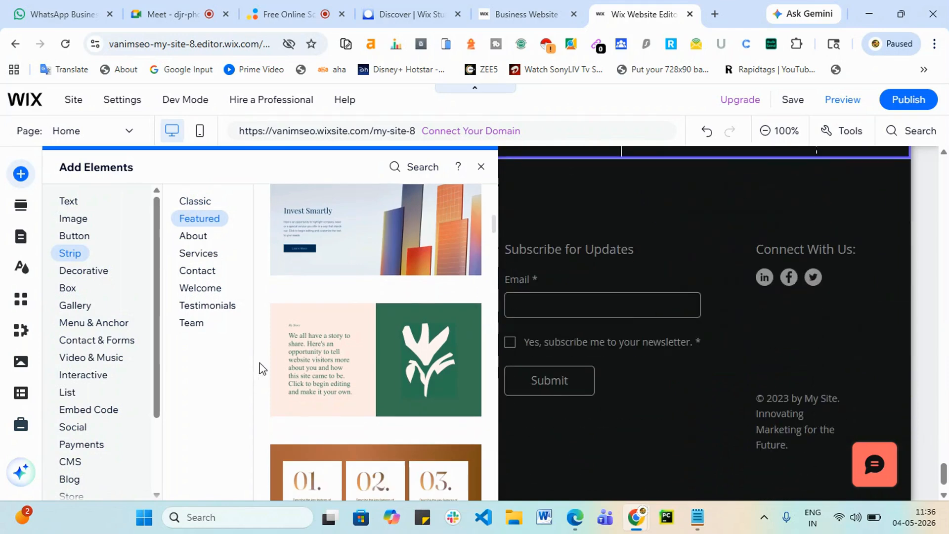
click(79, 273)
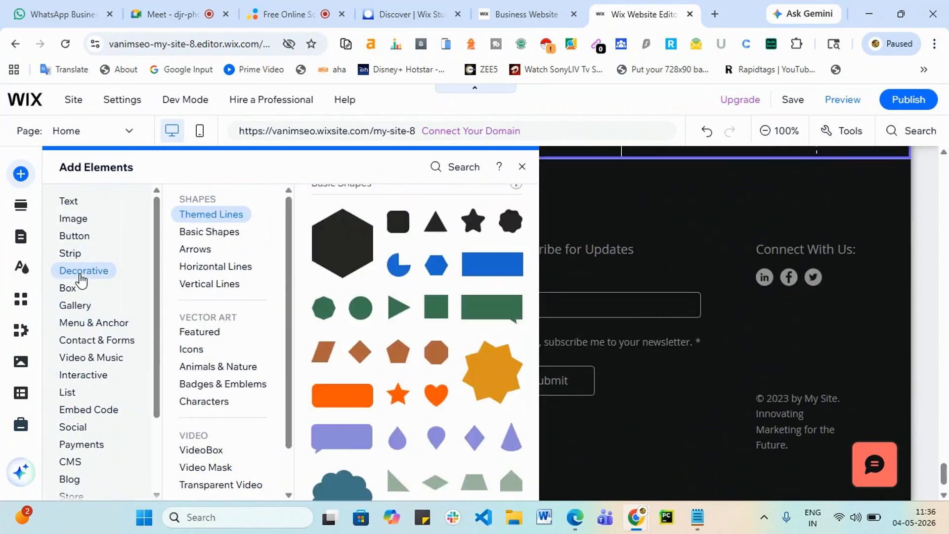
scroll(435, 391, down, 5)
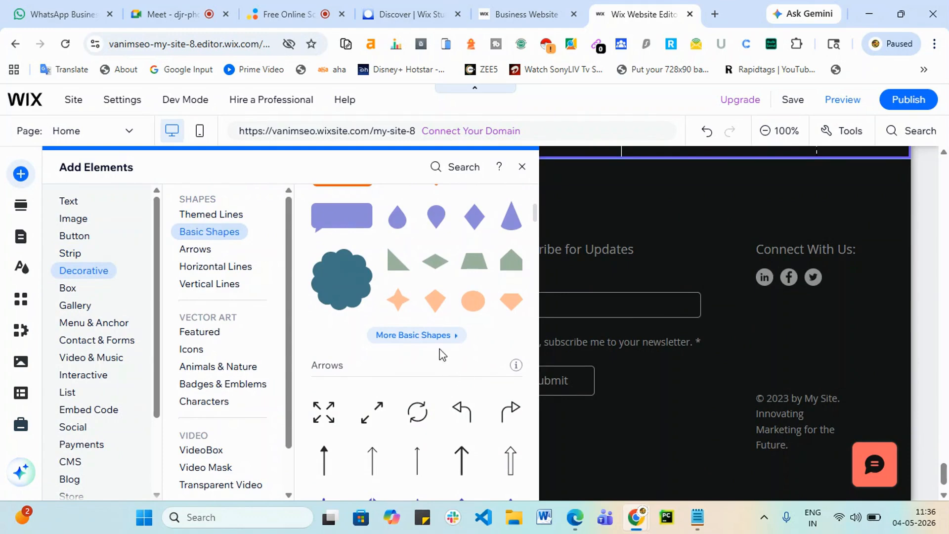
scroll(719, 334, down, 1)
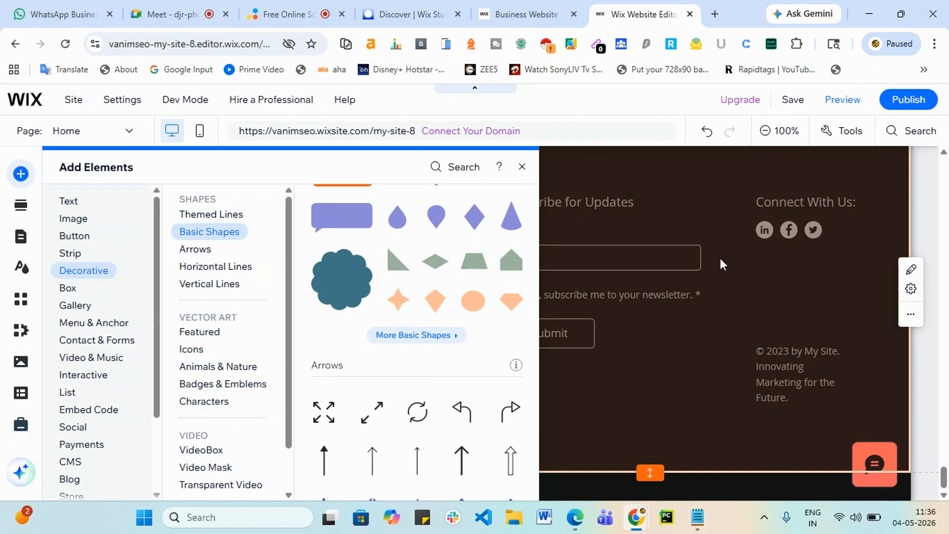
Look through the container, hover and tab box designs and the contact form options
click(93, 322)
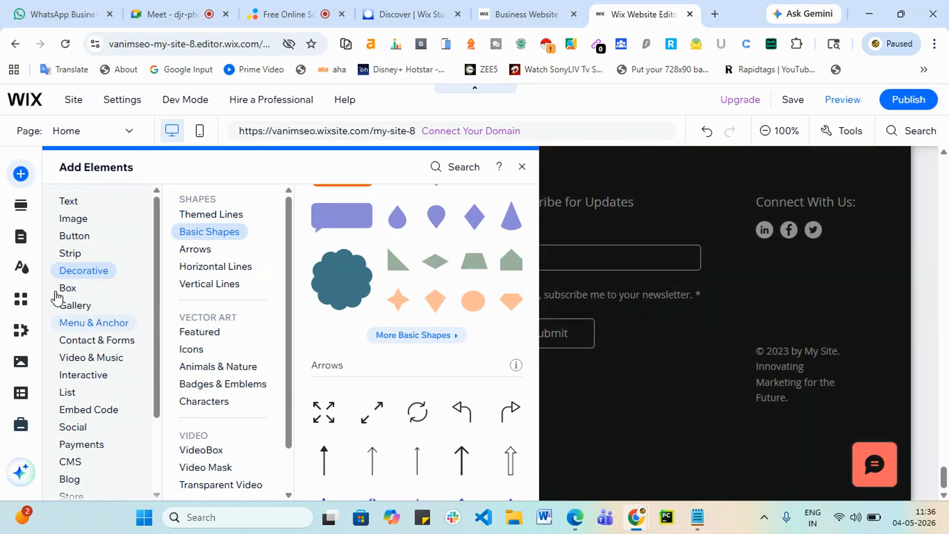
click(67, 289)
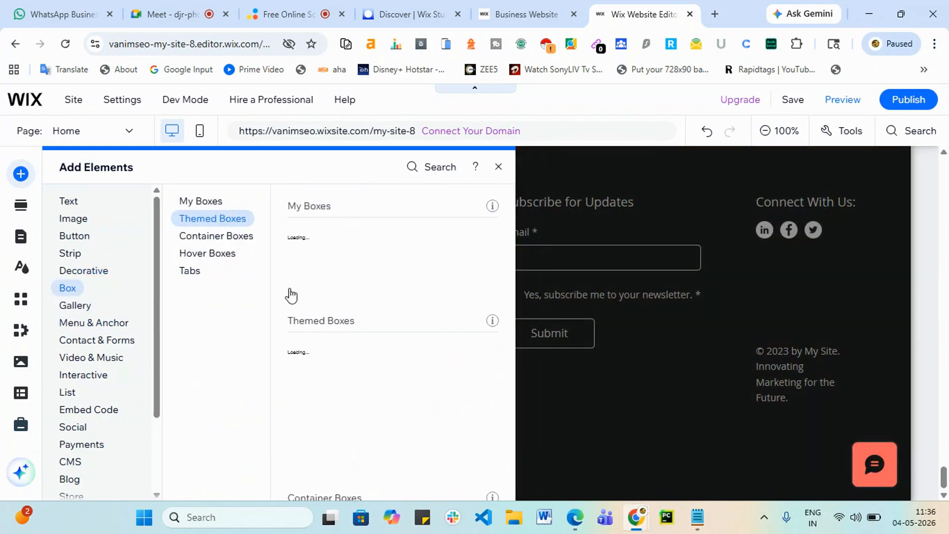
click(215, 238)
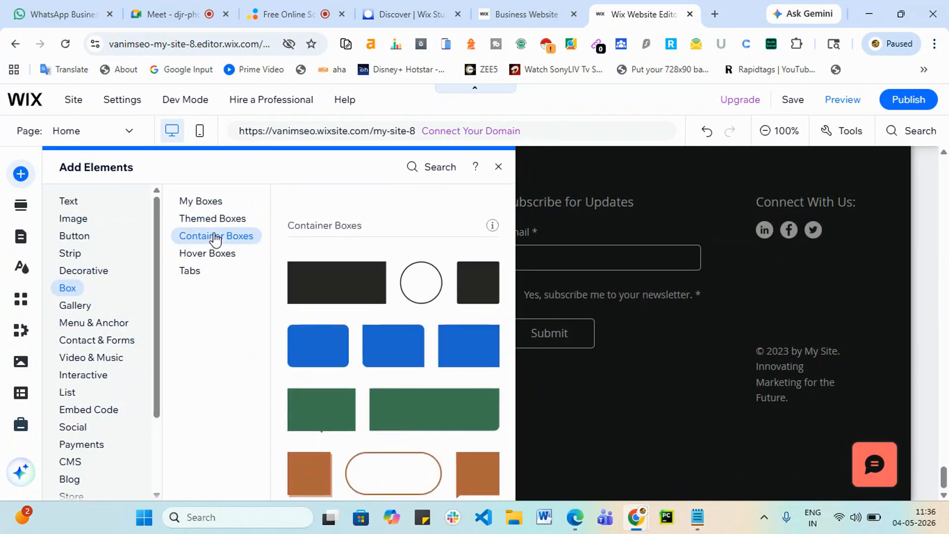
click(208, 253)
click(203, 273)
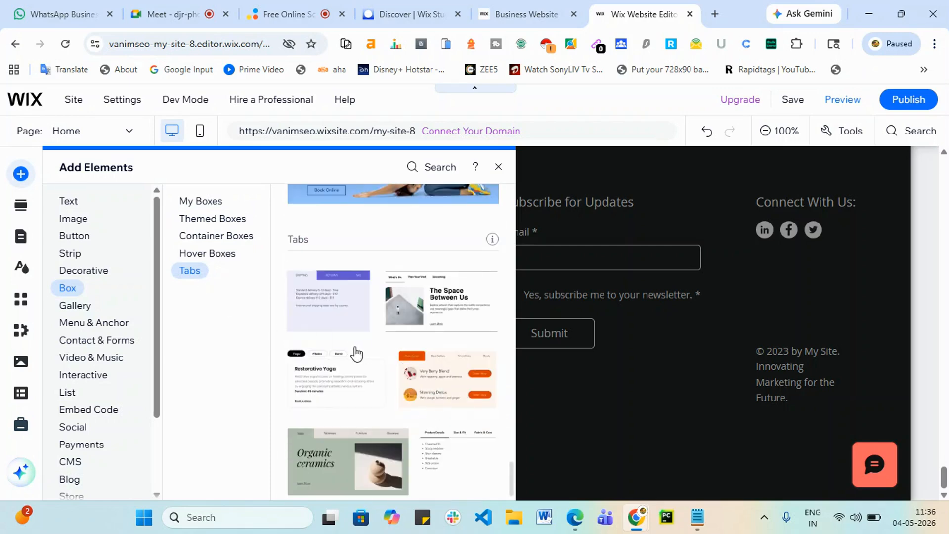
click(90, 338)
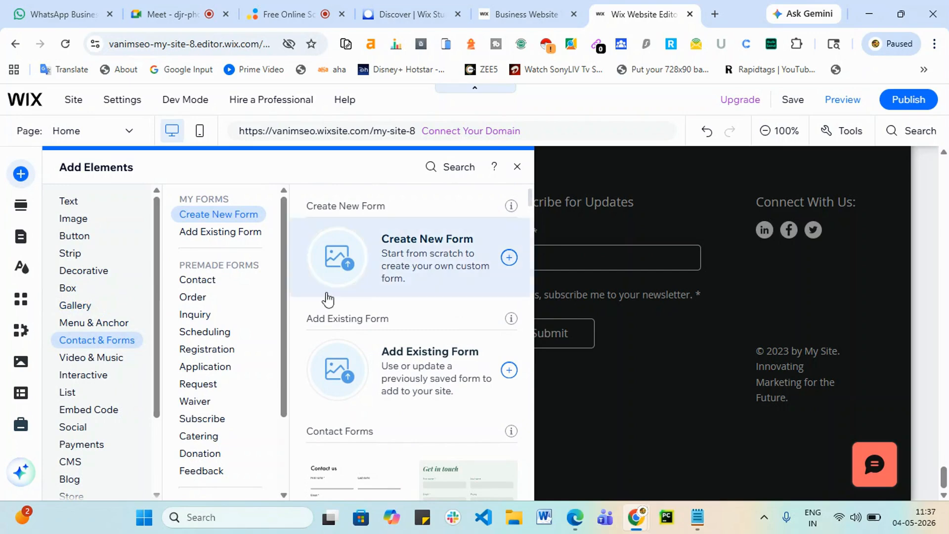
Examine the themed, horizontal, vertical, hamburger and in-page menu designs with the page header in view
click(109, 326)
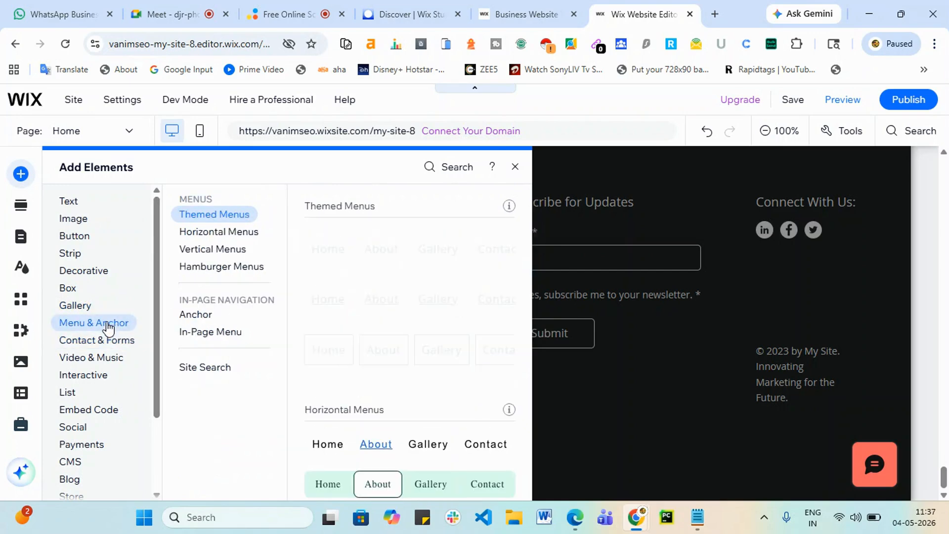
scroll(772, 316, up, 15)
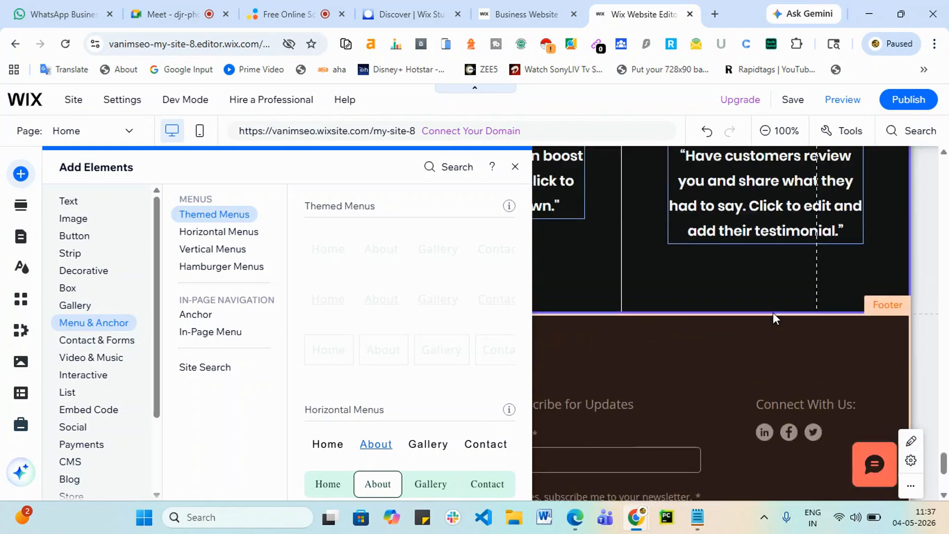
scroll(773, 313, up, 10)
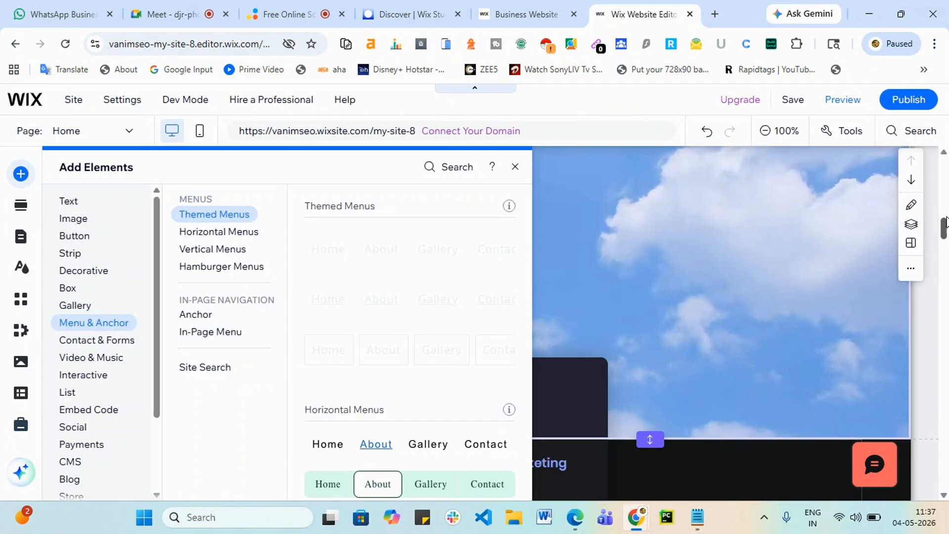
drag(945, 228, 945, 167)
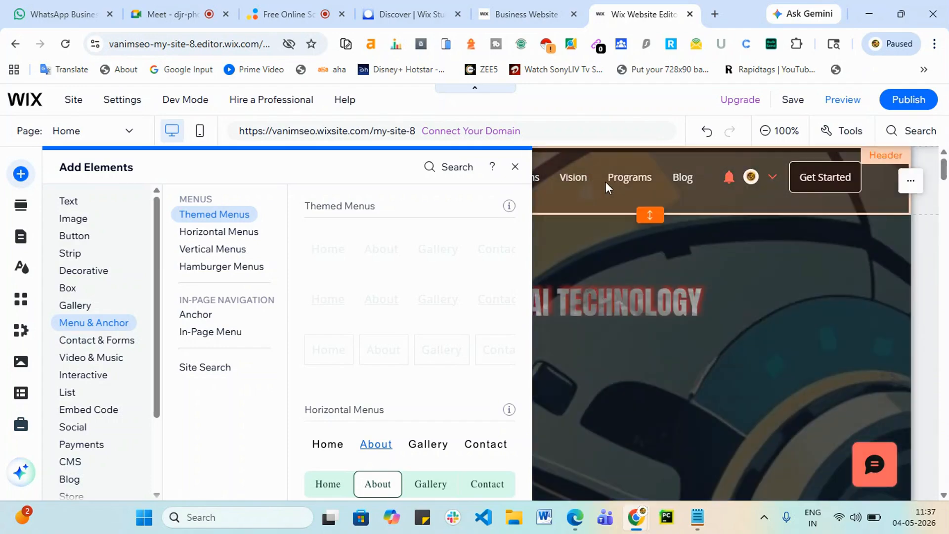
scroll(363, 378, down, 4)
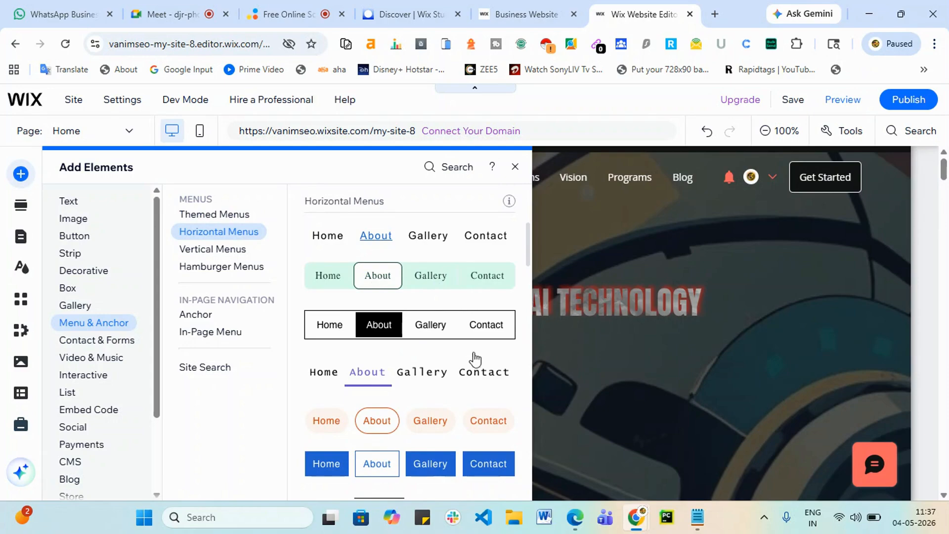
scroll(444, 393, down, 3)
scroll(414, 354, down, 3)
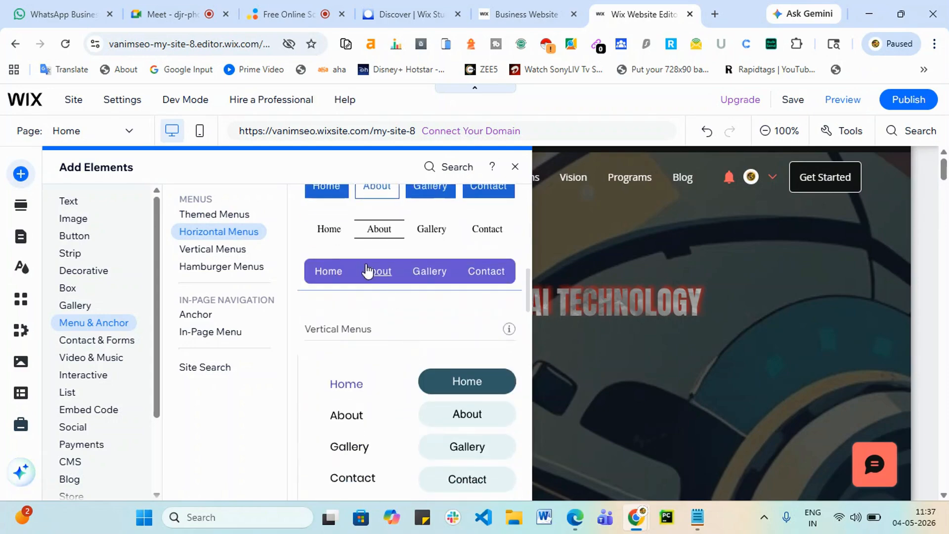
scroll(477, 341, down, 12)
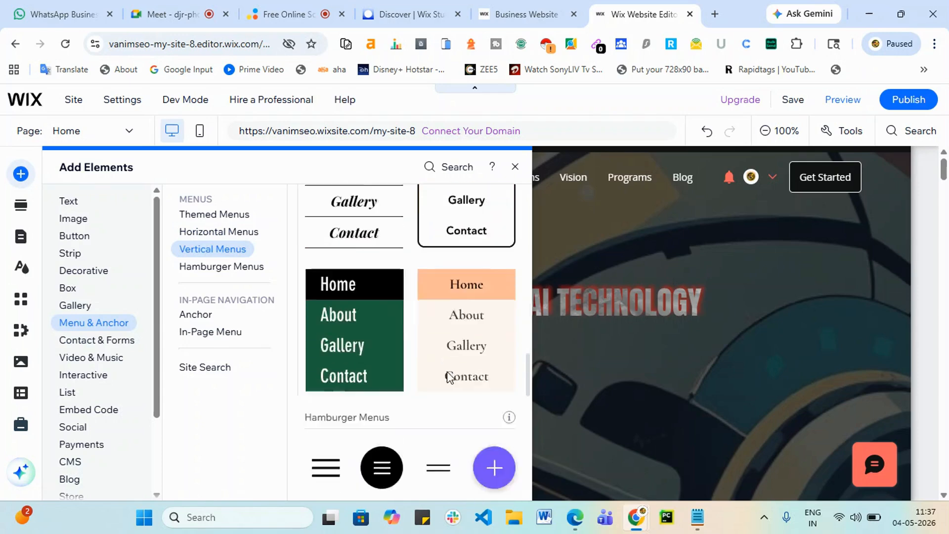
scroll(406, 422, down, 4)
scroll(405, 424, up, 14)
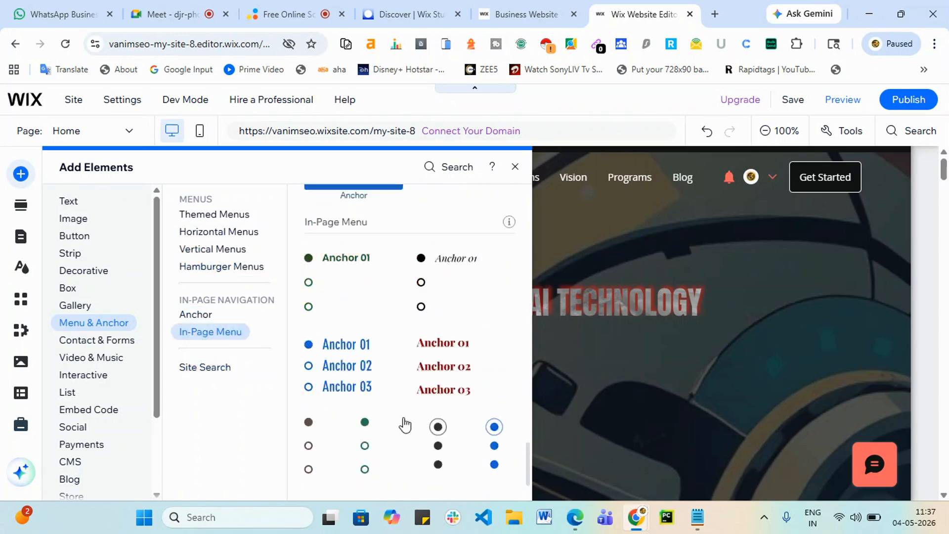
scroll(405, 424, up, 6)
scroll(408, 425, down, 3)
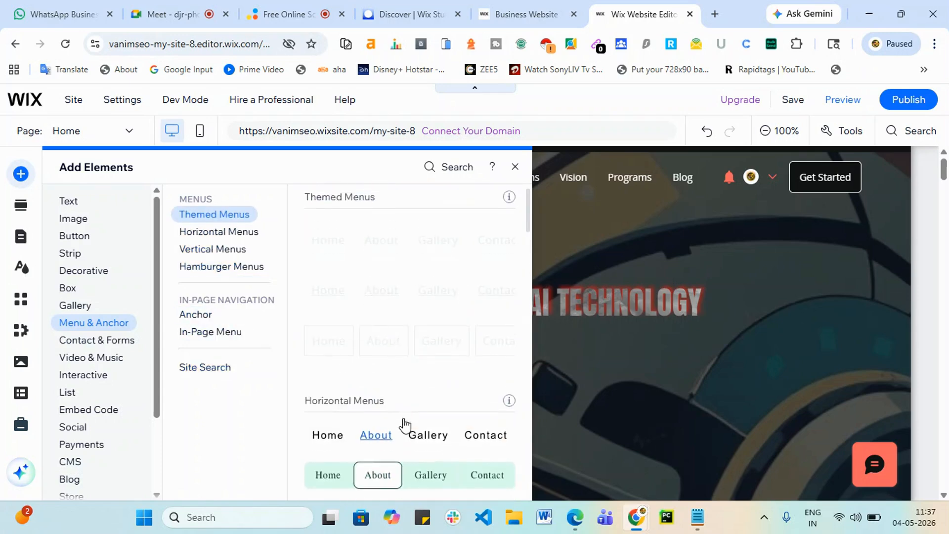
Add the horizontal menu with separate solid blue items to the Welcome section and widen it nearly to the right gridline
scroll(399, 424, down, 3)
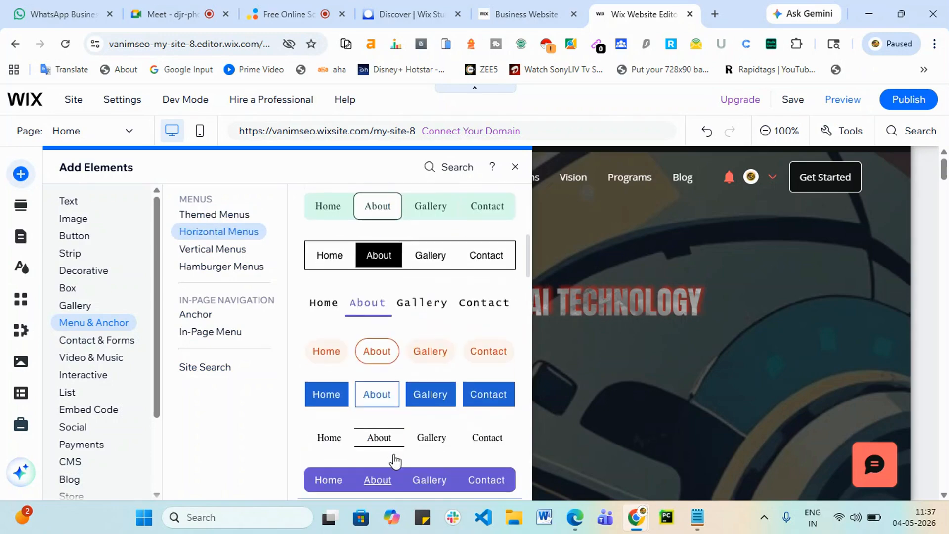
click(433, 398)
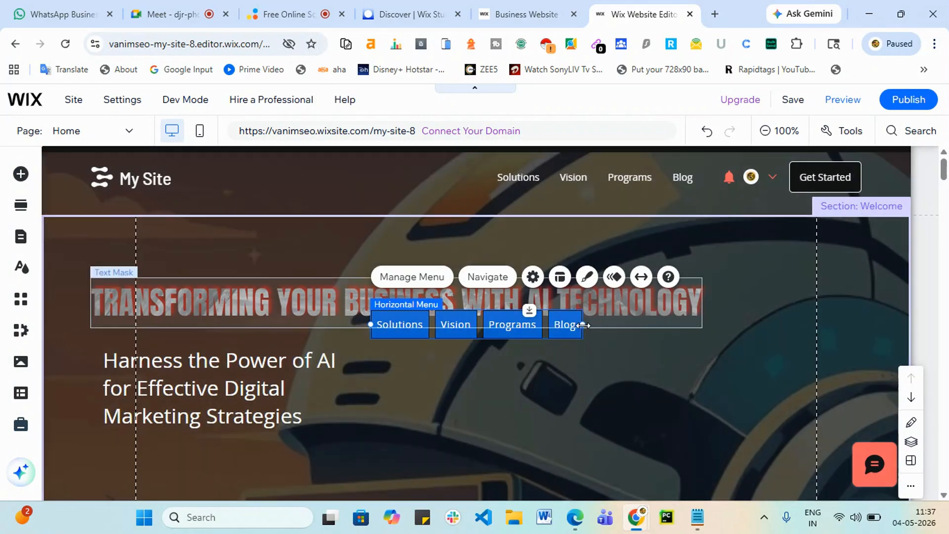
drag(584, 325, 812, 346)
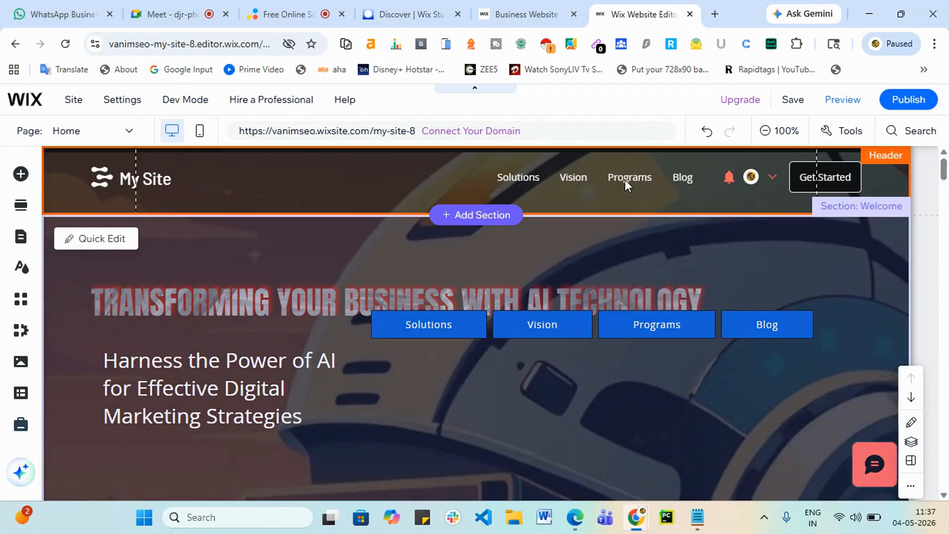
Try to delete the original horizontal menu from the header
click(625, 180)
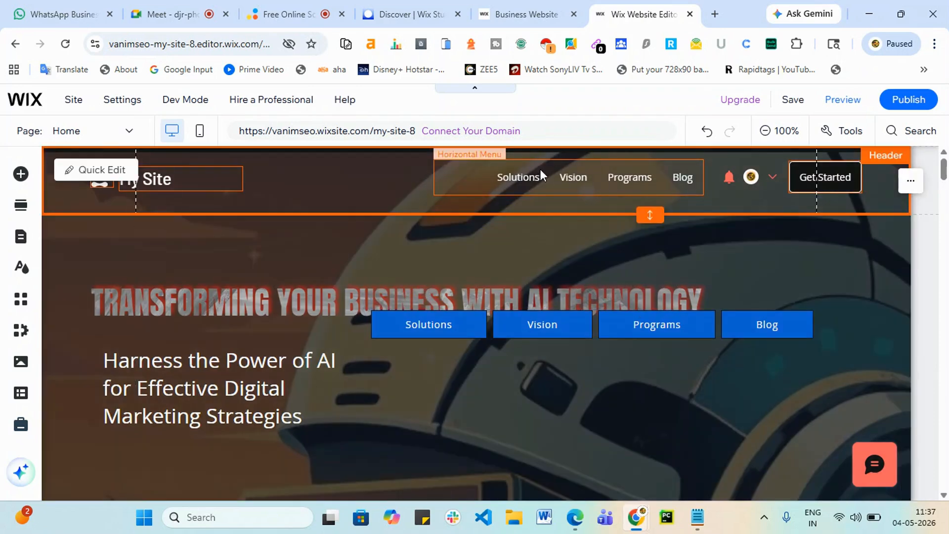
key(Delete)
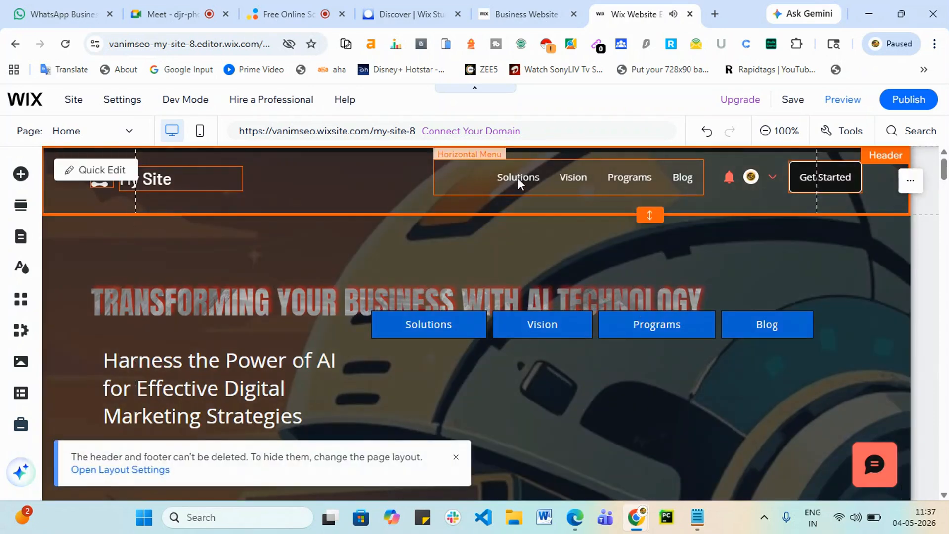
right_click(520, 179)
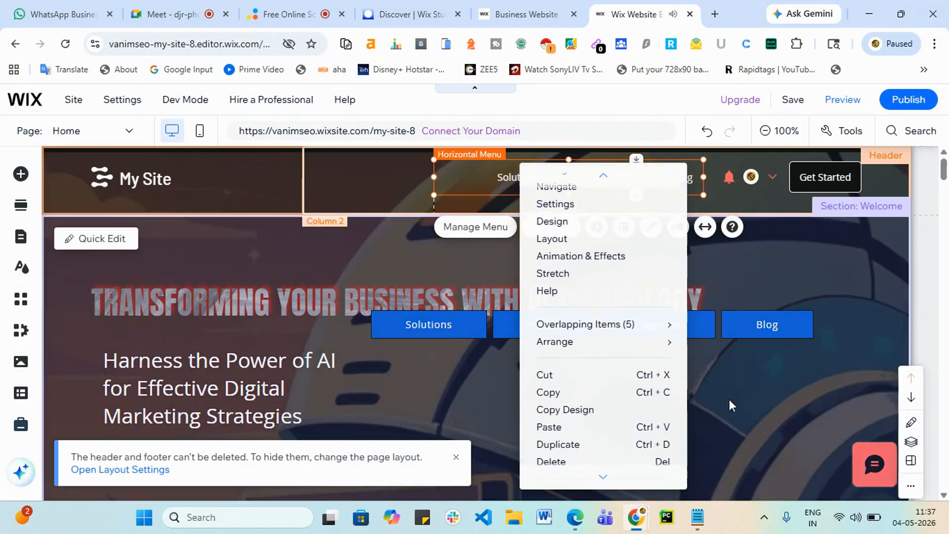
click(375, 187)
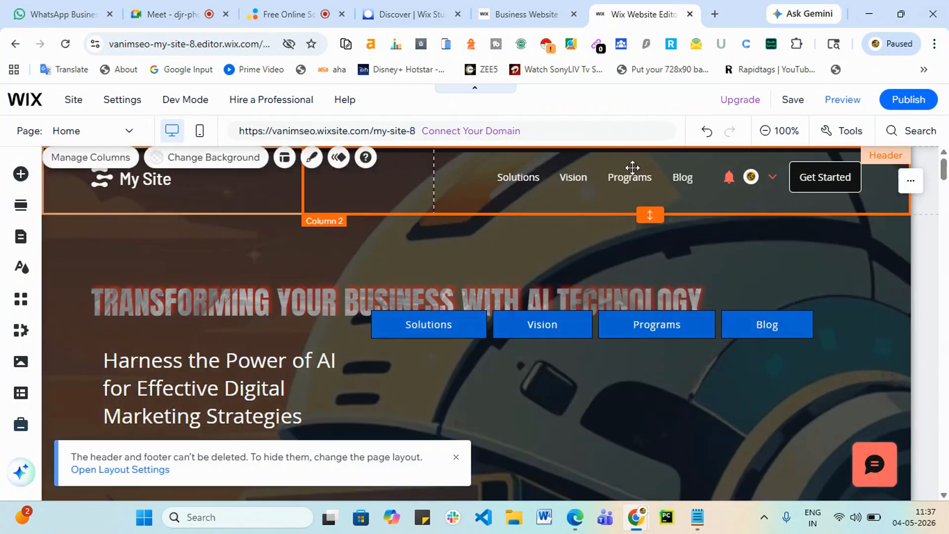
Move the original menu out of the header to the Welcome section's left edge and place the blue menu in the header
click(629, 178)
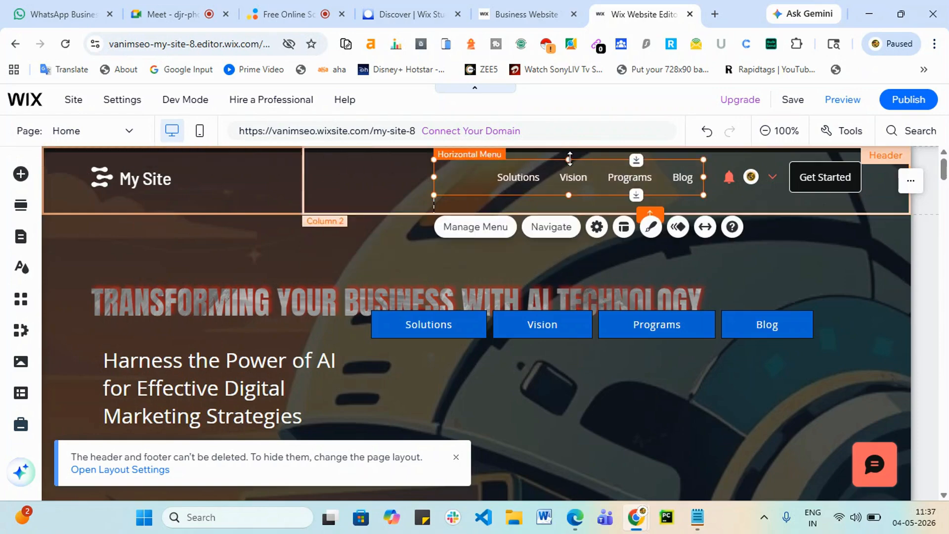
drag(545, 162, 3, 272)
drag(628, 327, 585, 181)
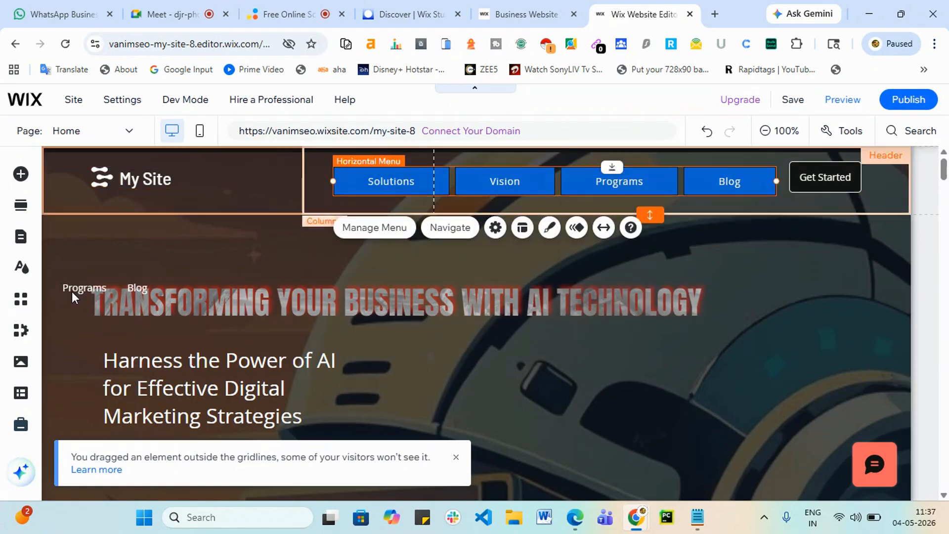
Delete the original plain-text menu from the left edge of the Welcome section
click(75, 290)
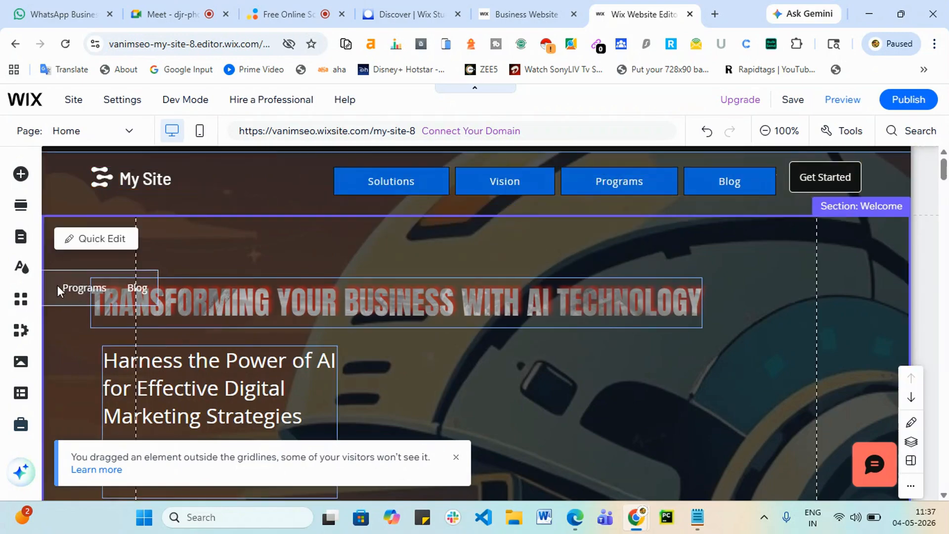
right_click(58, 286)
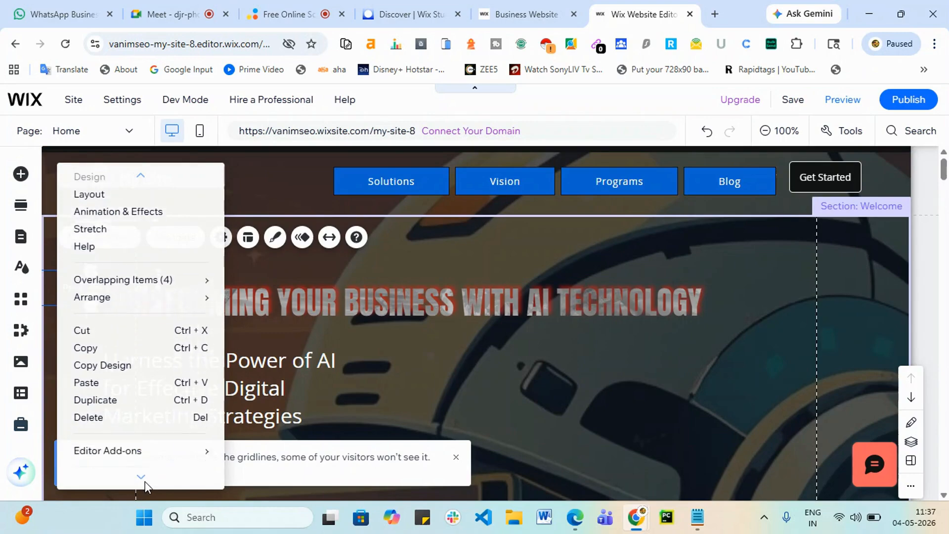
click(176, 389)
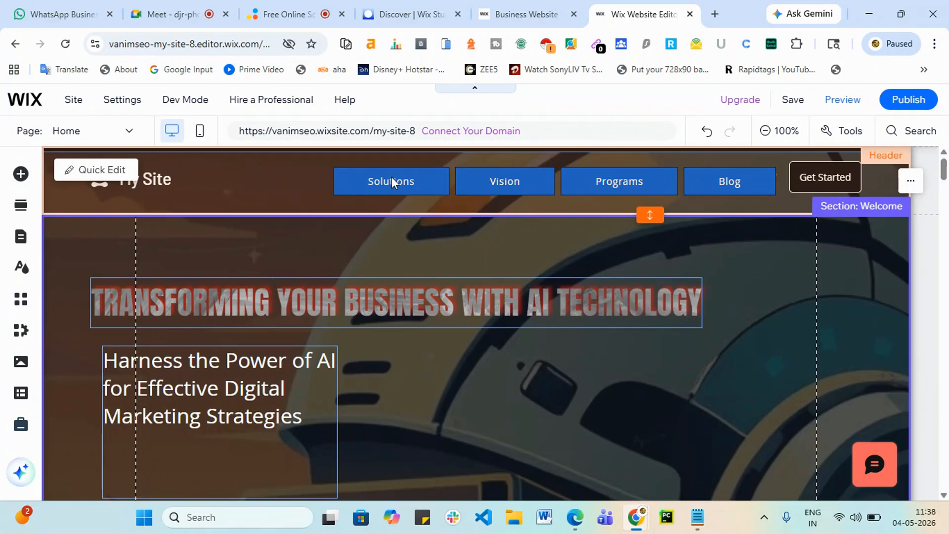
Open the menu management for the blue header menu and review the pages listed in the site menu
click(474, 178)
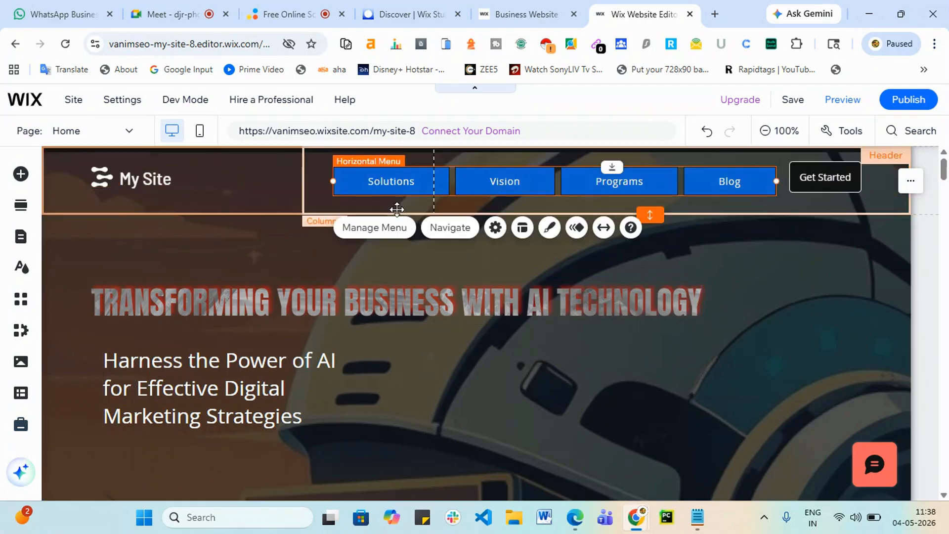
click(388, 233)
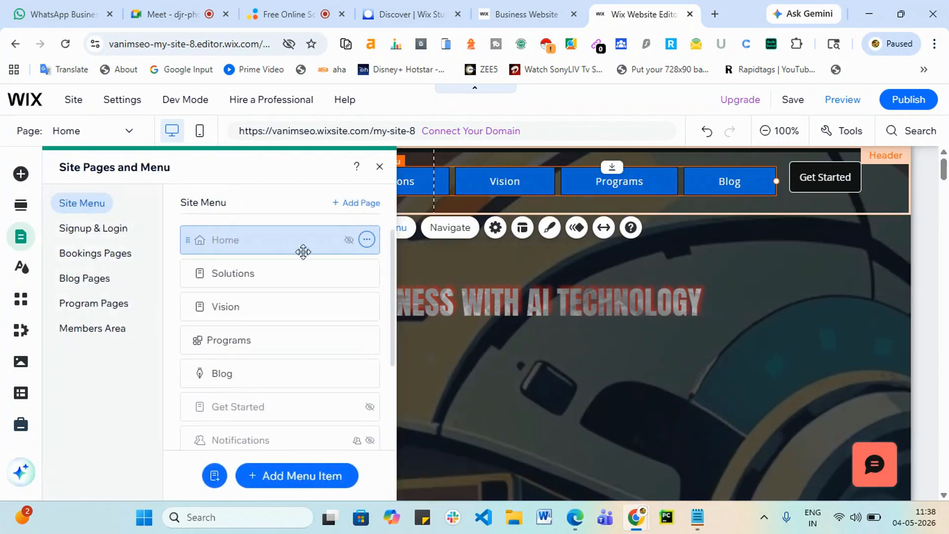
scroll(253, 304, down, 2)
scroll(256, 319, down, 2)
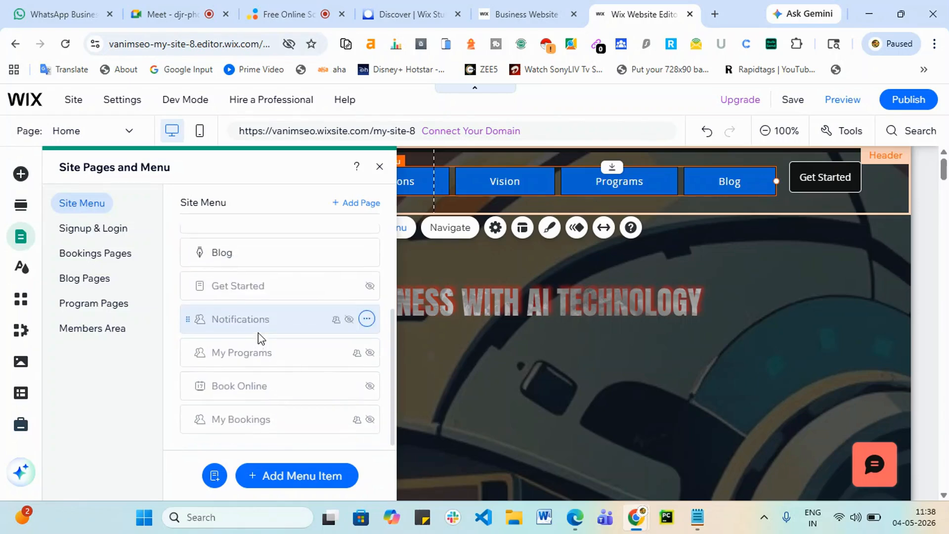
scroll(238, 326, up, 1)
scroll(246, 325, up, 1)
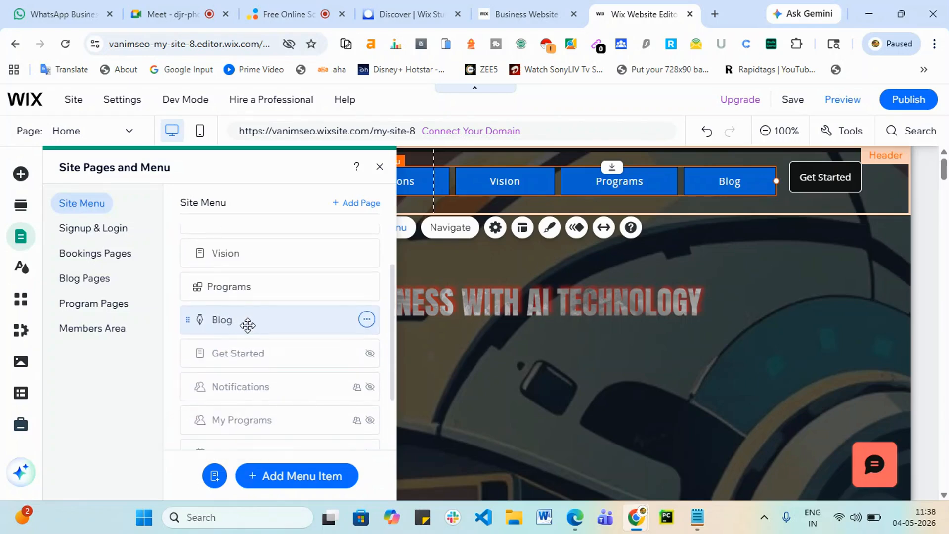
Add a page based on the Overlapping contact template, keeping the name Contact, and close the site pages
scroll(263, 296, up, 2)
scroll(259, 275, down, 2)
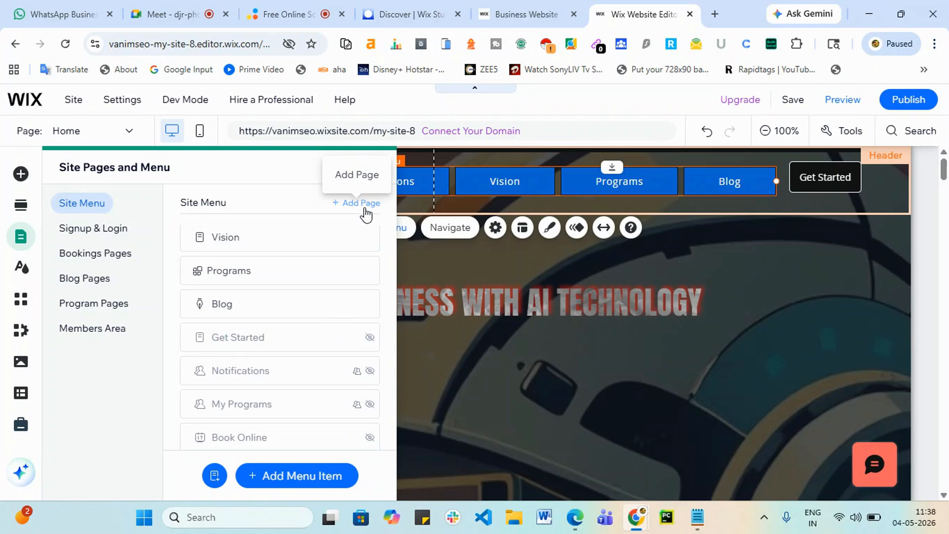
click(346, 201)
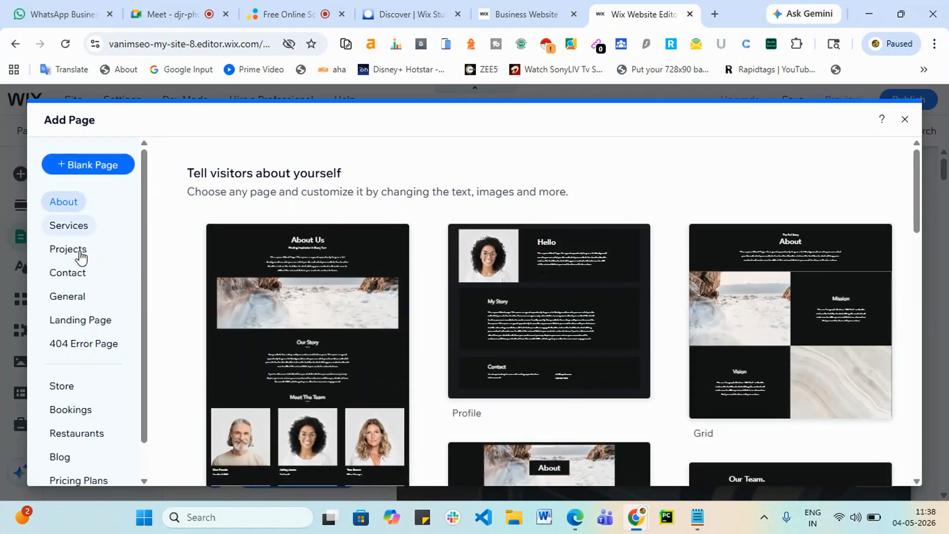
click(76, 280)
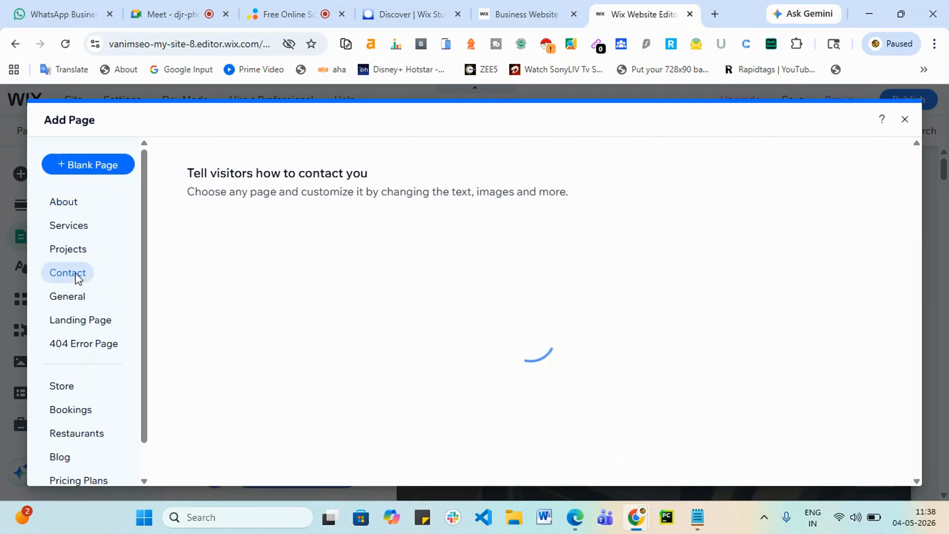
click(307, 11)
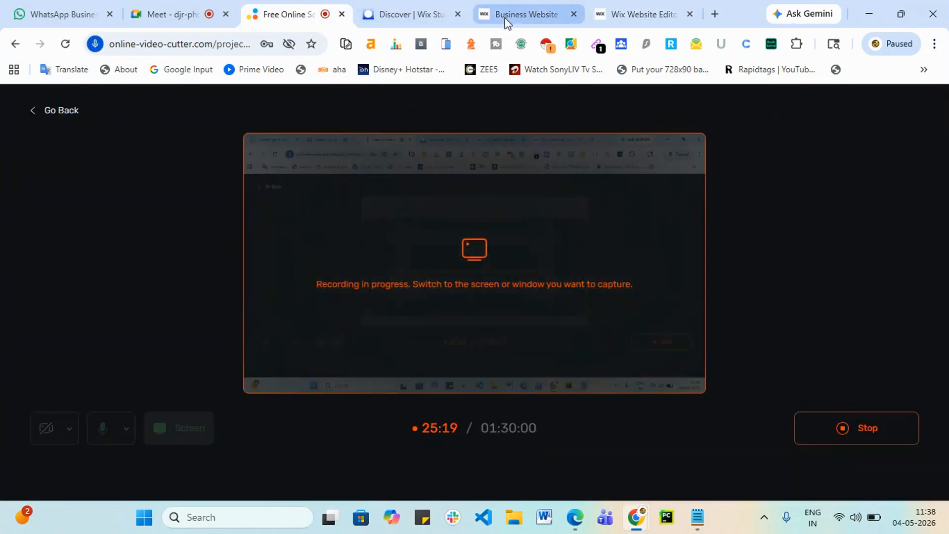
click(642, 11)
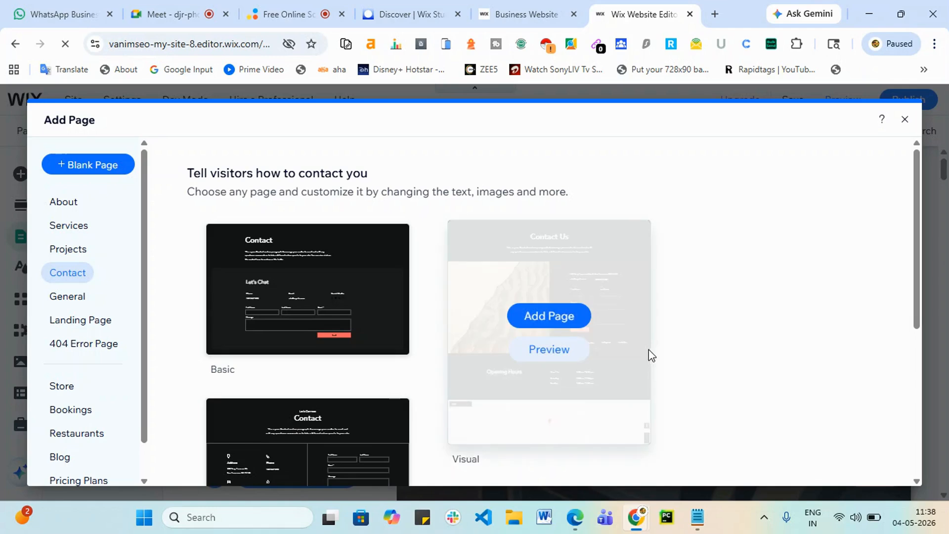
scroll(340, 343, down, 4)
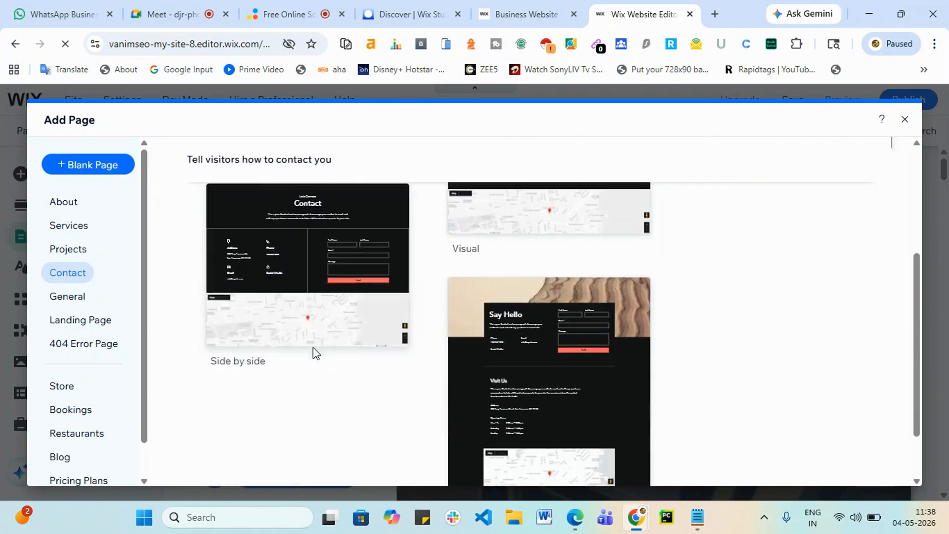
scroll(543, 346, down, 1)
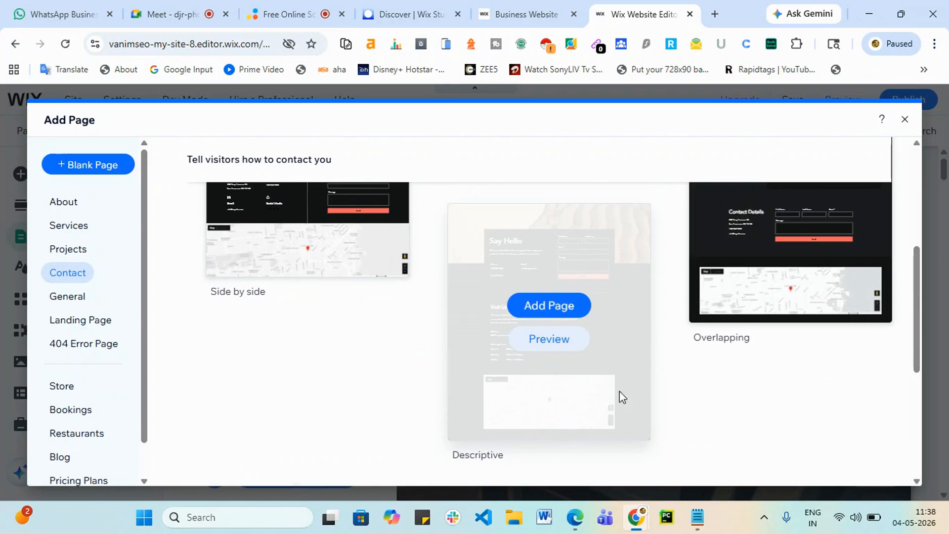
mouse_move(832, 240)
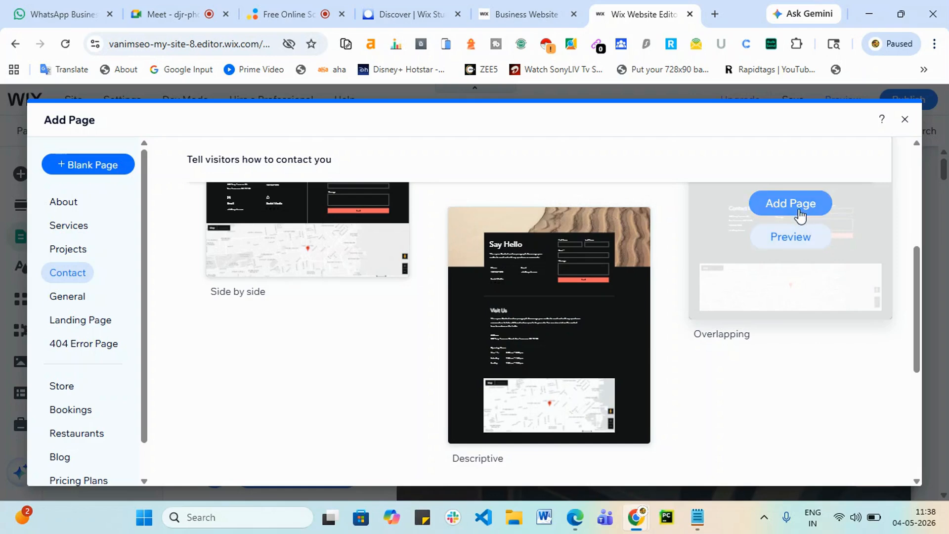
click(801, 208)
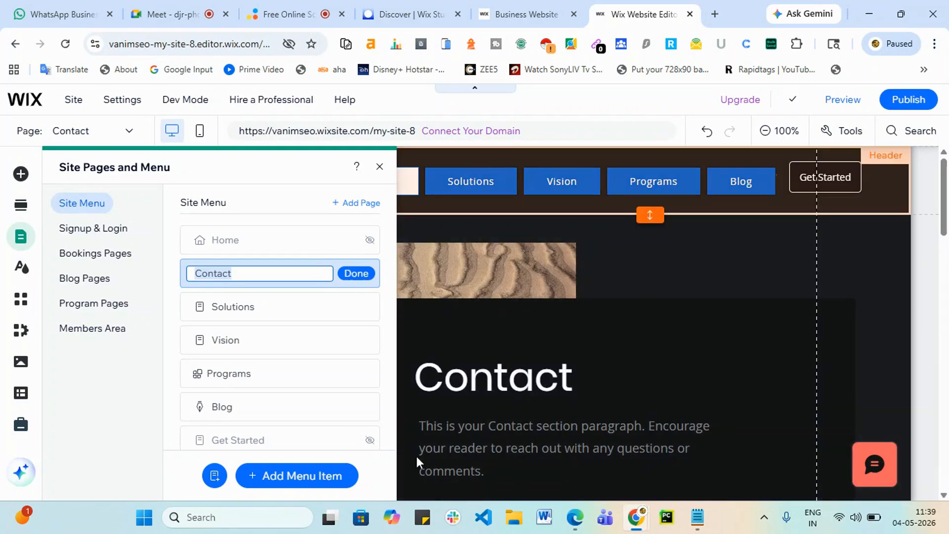
click(159, 491)
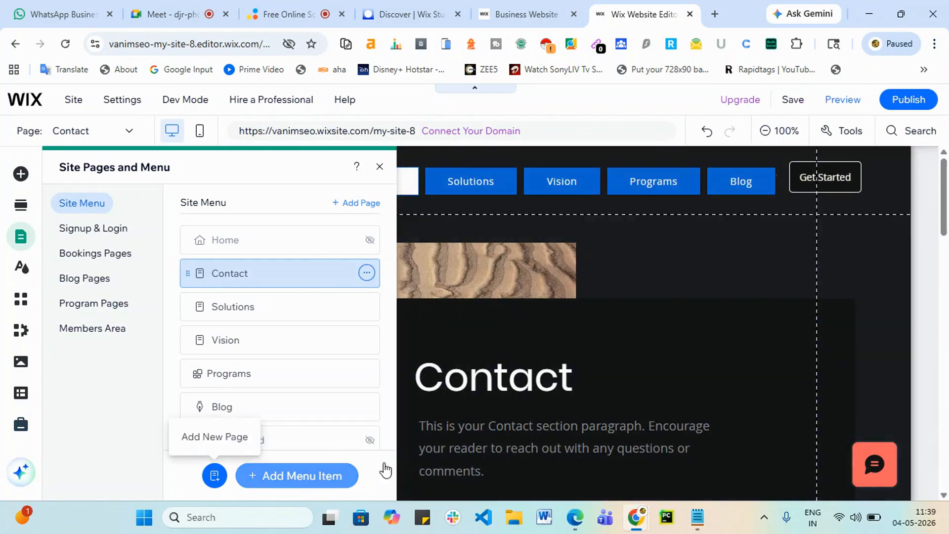
click(400, 201)
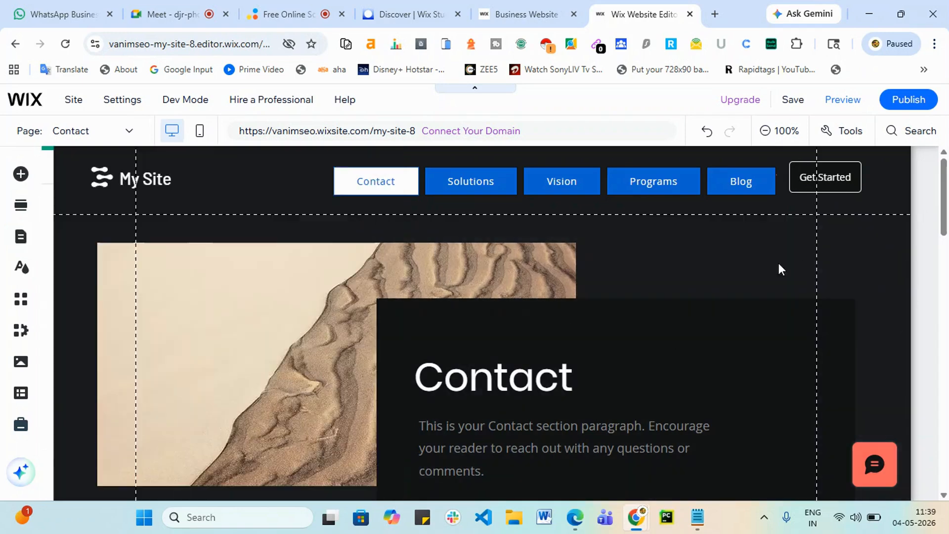
click(383, 200)
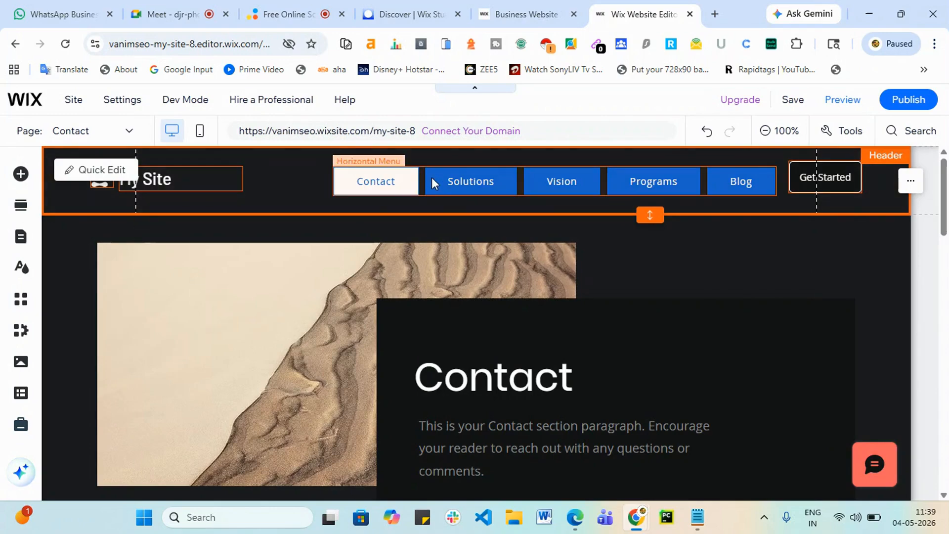
click(401, 177)
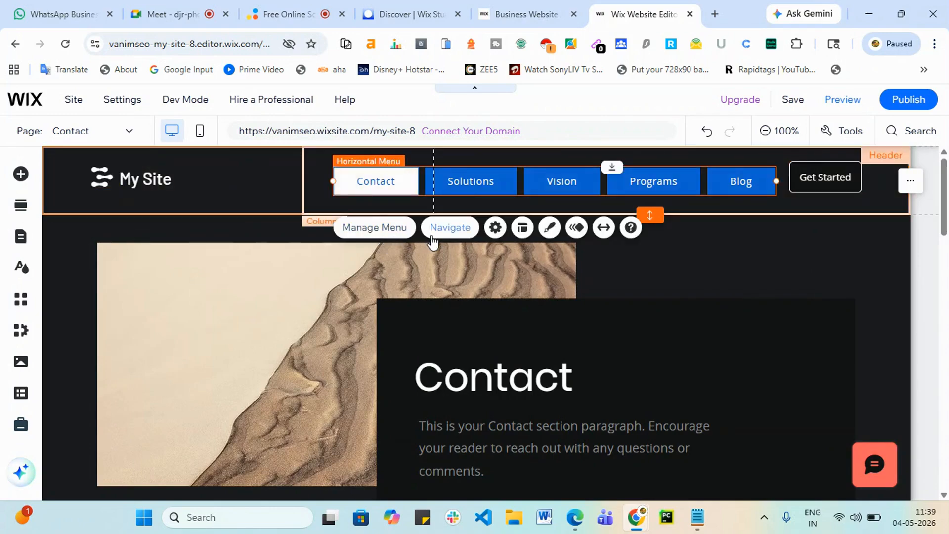
click(502, 233)
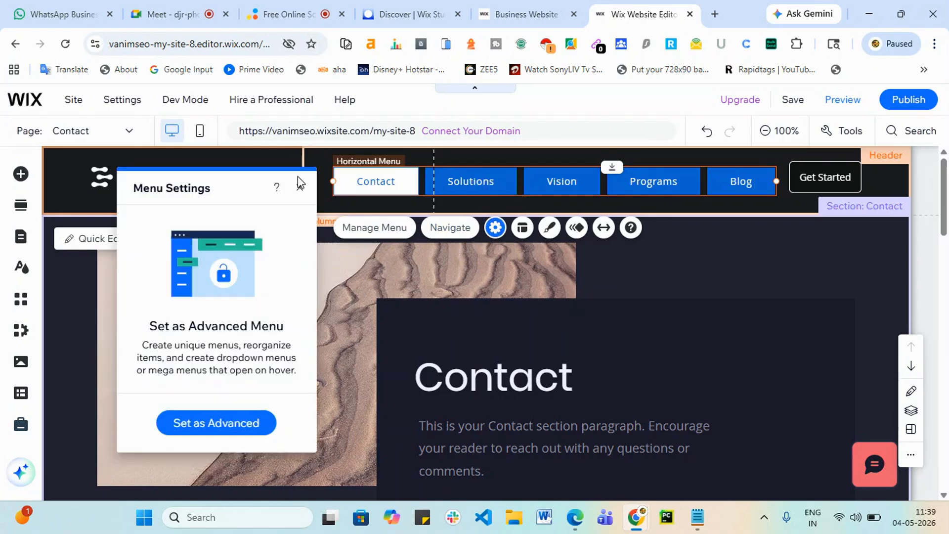
click(300, 189)
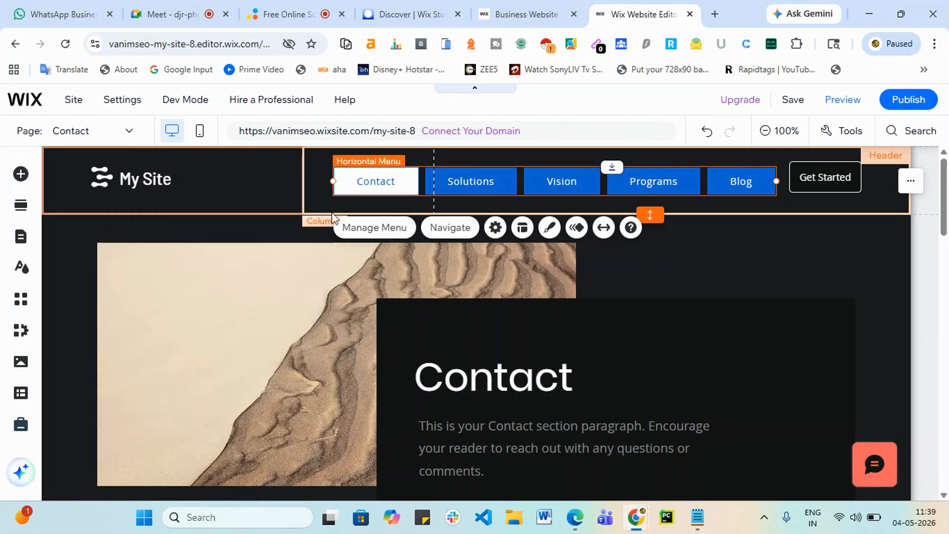
Open the header menu's management and move the Contact page directly below Programs
click(388, 239)
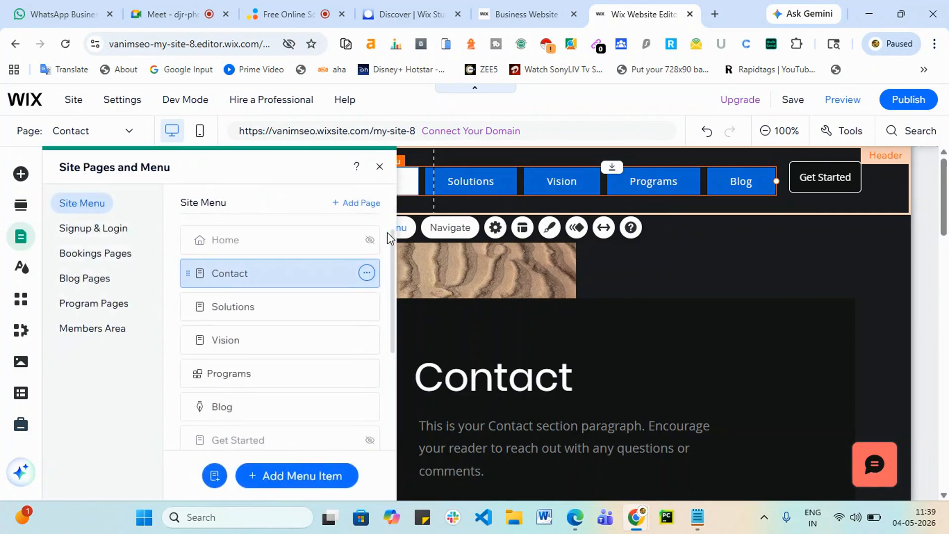
drag(262, 284, 291, 381)
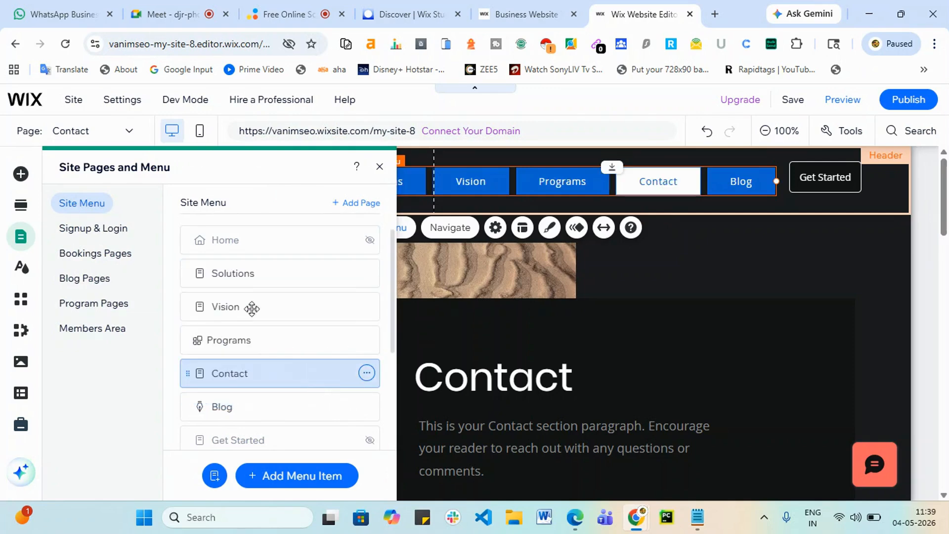
Move the Contact page between Blog and Get Started in the site menu and check the remaining pages
drag(227, 373, 220, 434)
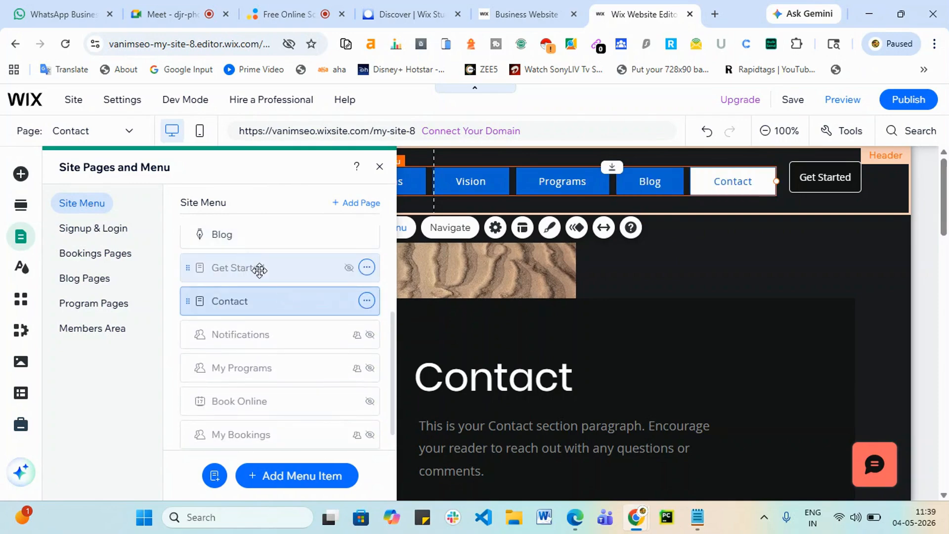
drag(258, 300, 276, 277)
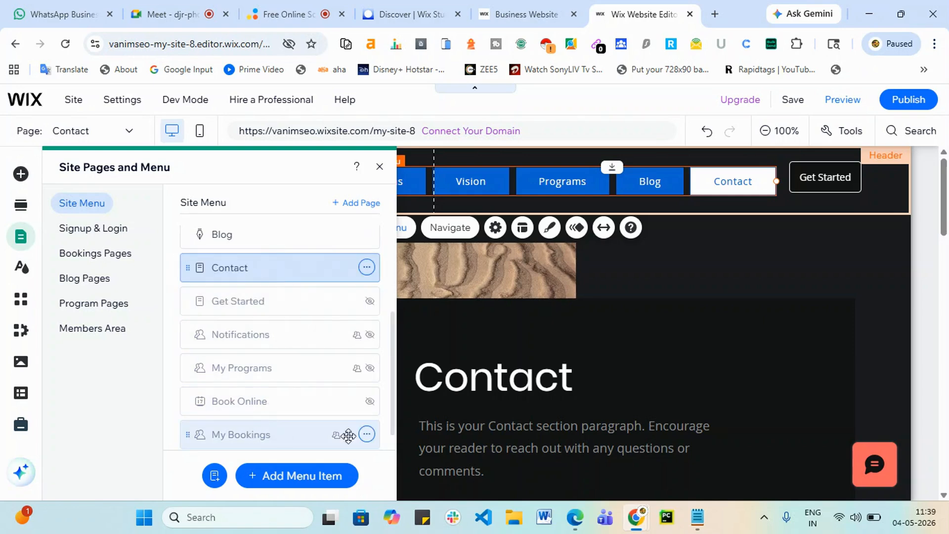
scroll(292, 403, up, 2)
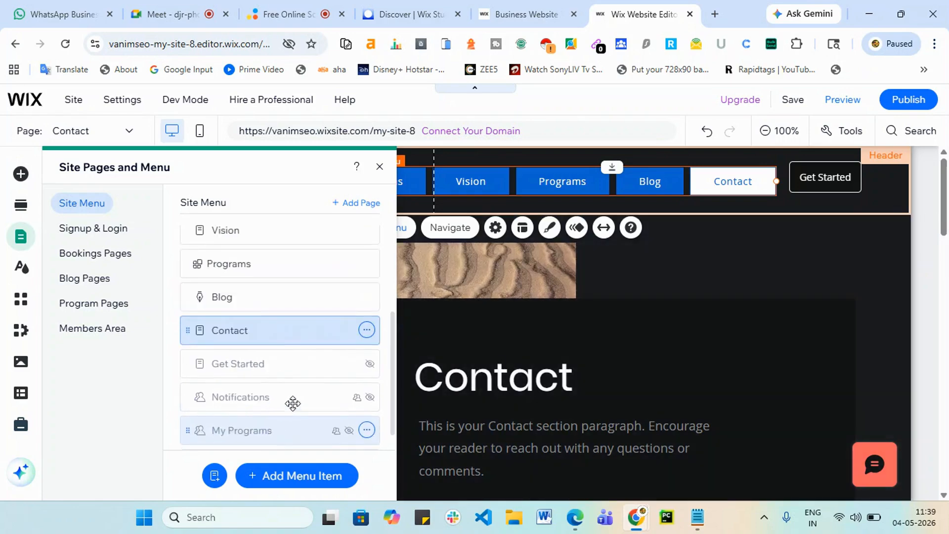
scroll(301, 377, down, 3)
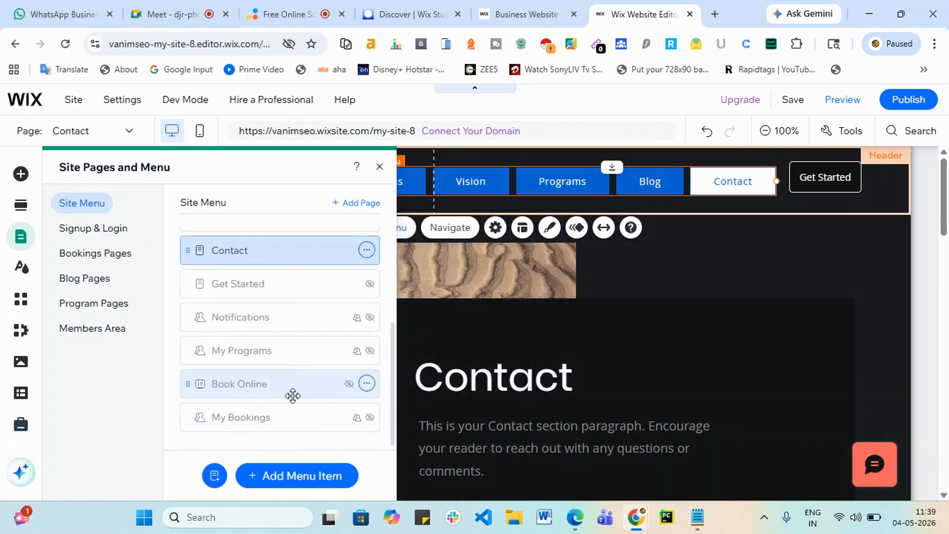
Refresh the editor to load the latest version of the site and publish it
click(352, 388)
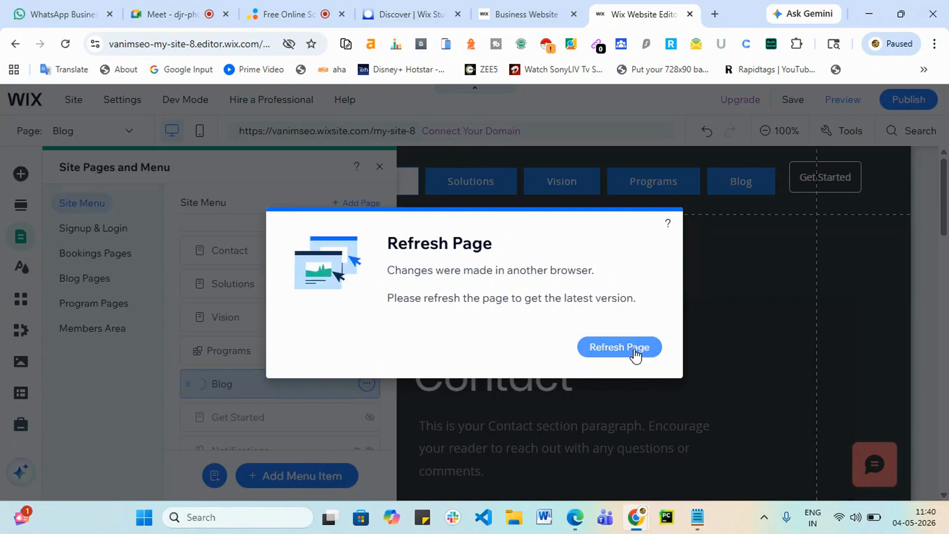
click(633, 354)
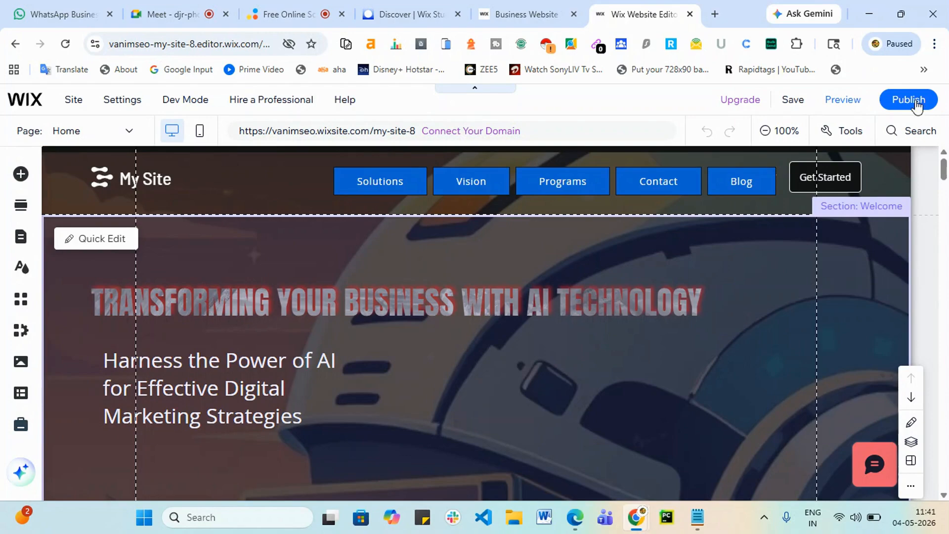
click(916, 105)
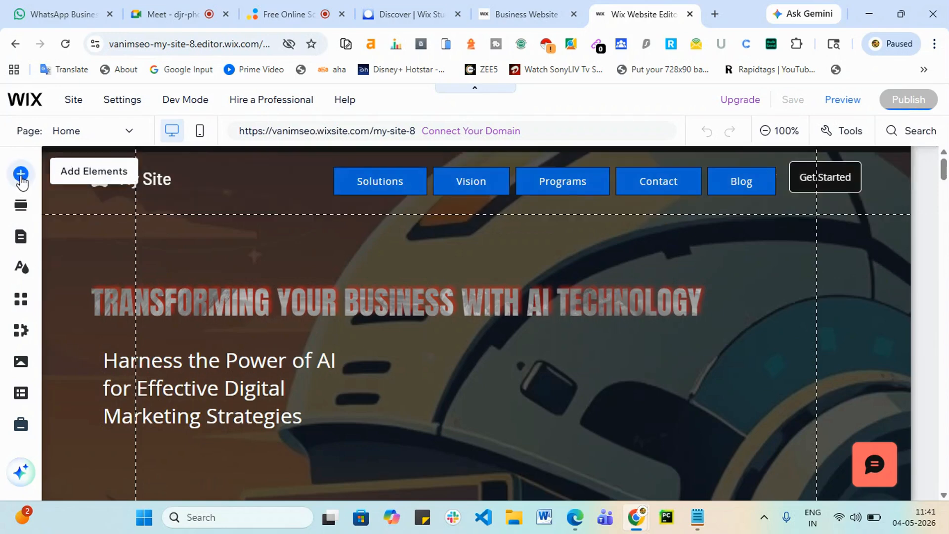
click(20, 174)
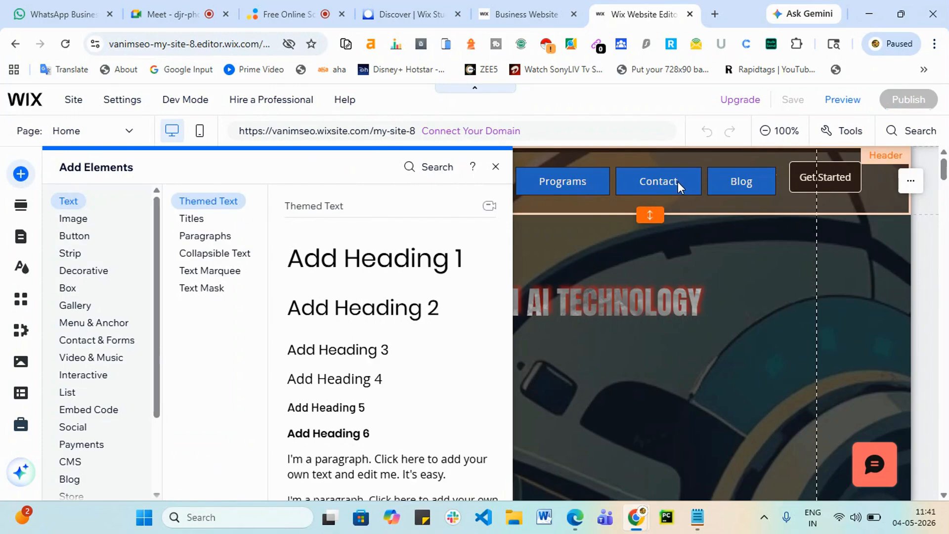
click(678, 182)
click(678, 182)
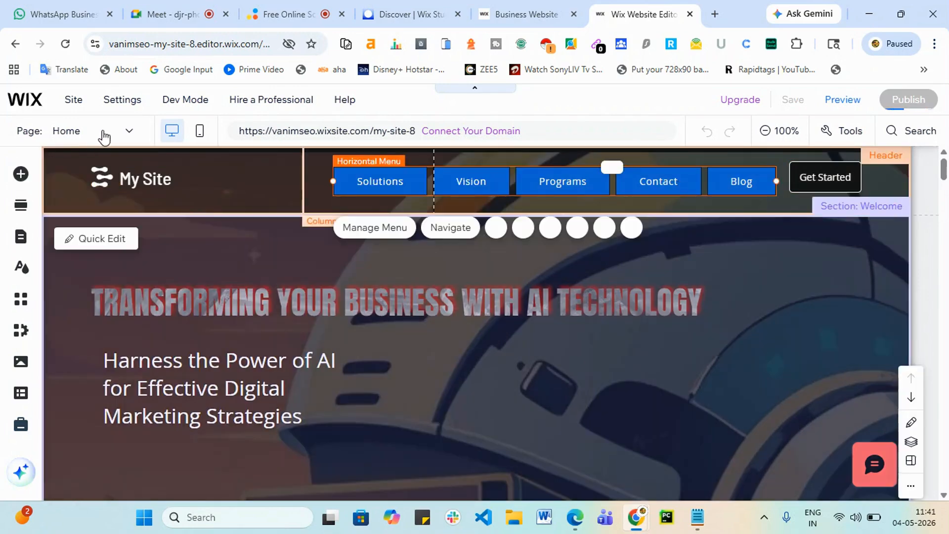
Switch to the Contact page and examine its contact details, form and map sections
click(128, 131)
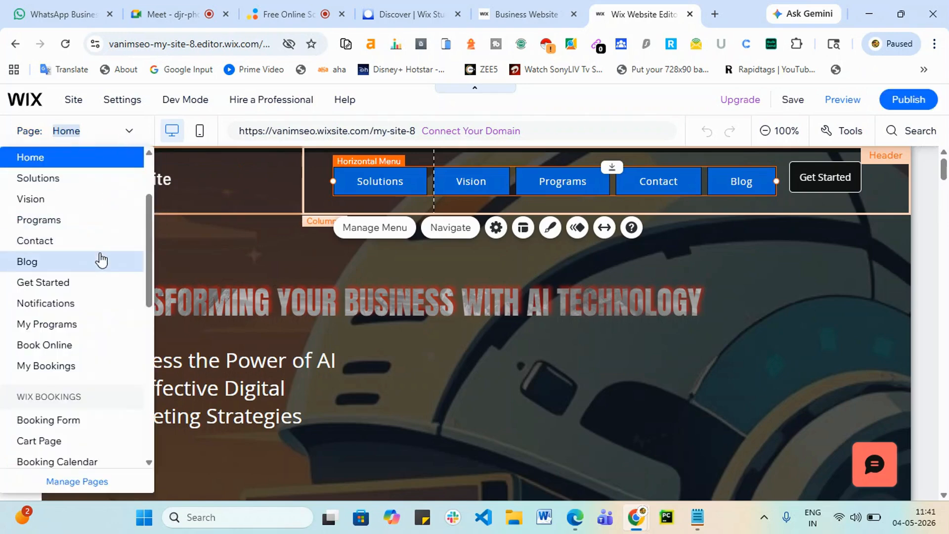
click(49, 245)
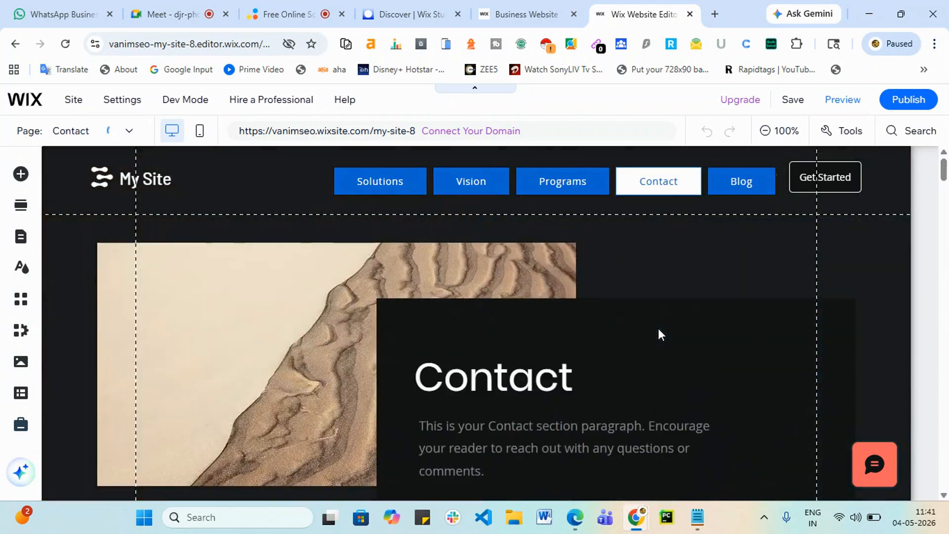
scroll(658, 329, down, 5)
scroll(657, 334, down, 4)
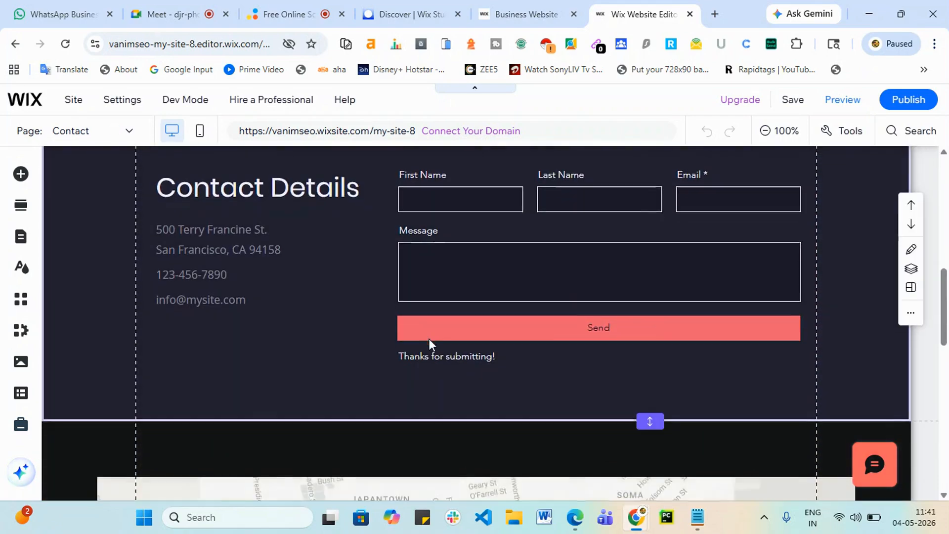
scroll(435, 376, down, 4)
scroll(442, 409, down, 2)
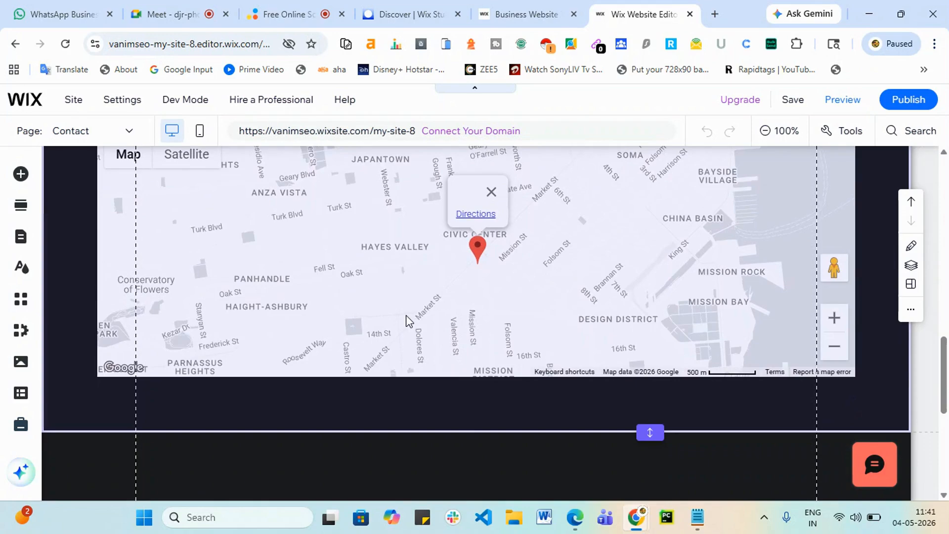
scroll(405, 315, up, 5)
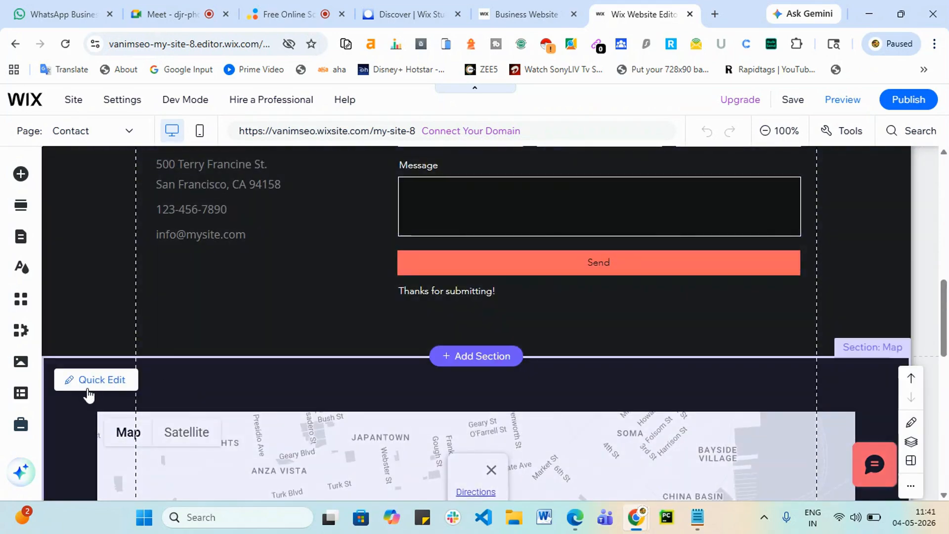
Open the Google Maps settings in the Map section and replace the location with the business's Hyderabad address
click(92, 380)
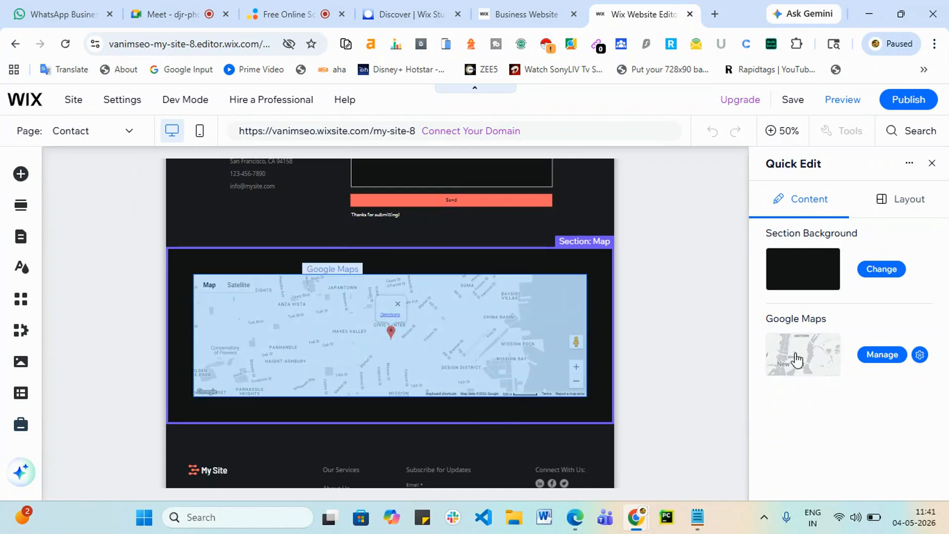
click(875, 356)
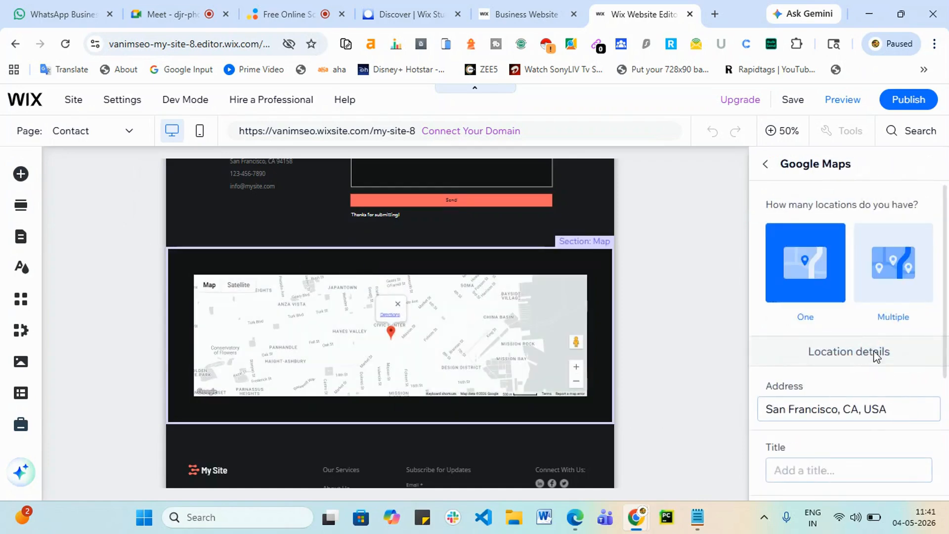
scroll(878, 356, down, 3)
triple_click(905, 270)
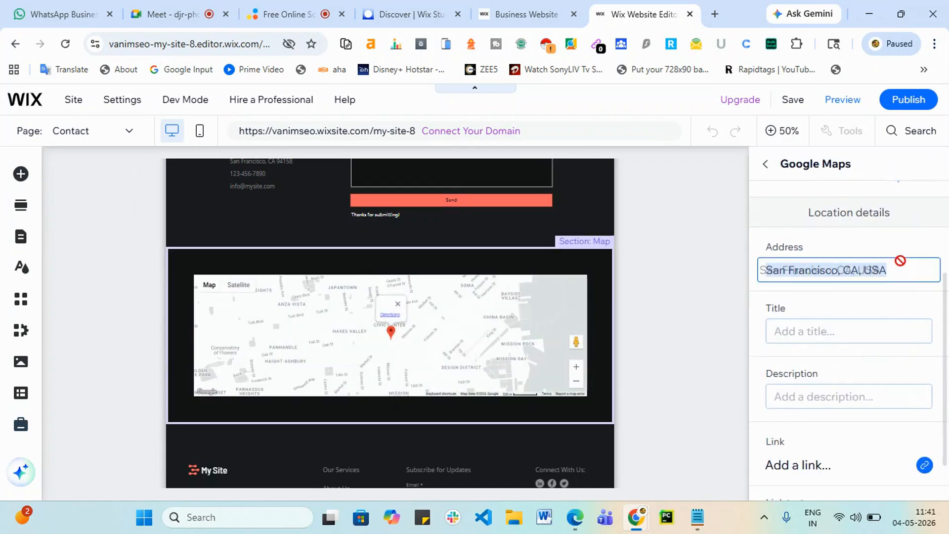
text(SR Nager Hyderabad)
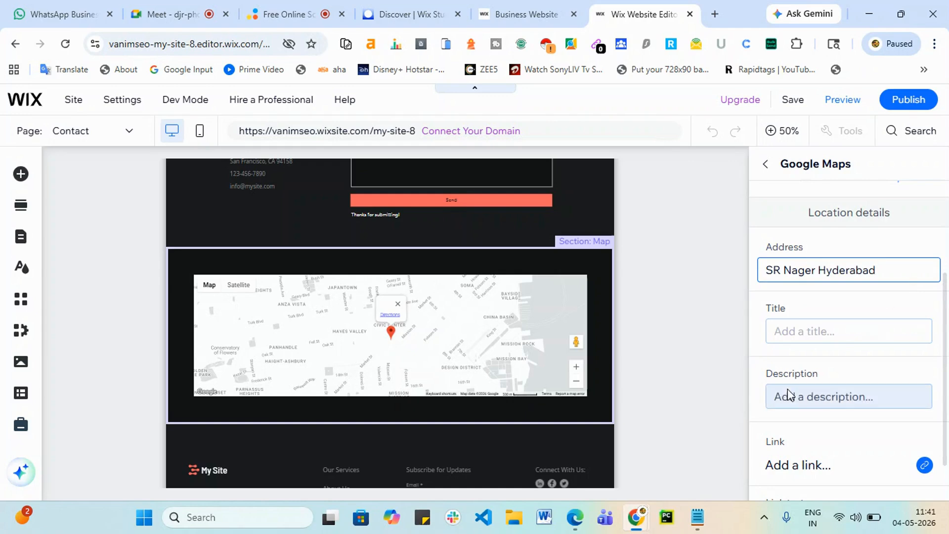
Enter the business name as the map location's title and "AI Digital marekting" as its description
scroll(792, 398, down, 1)
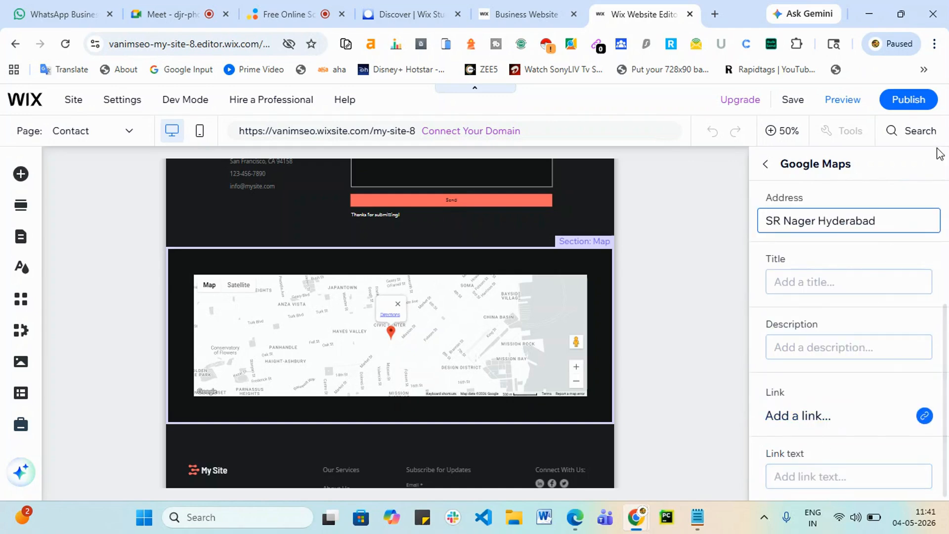
scroll(817, 336, up, 1)
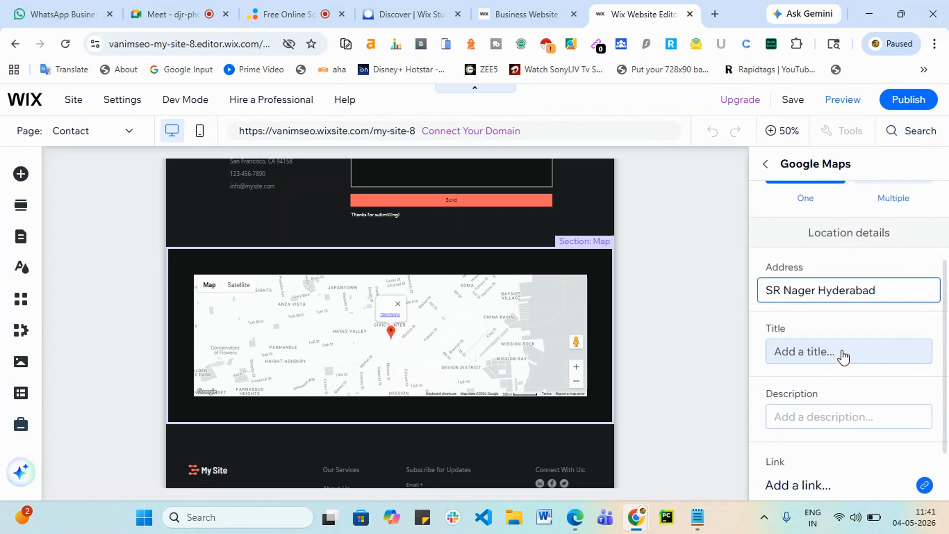
click(827, 351)
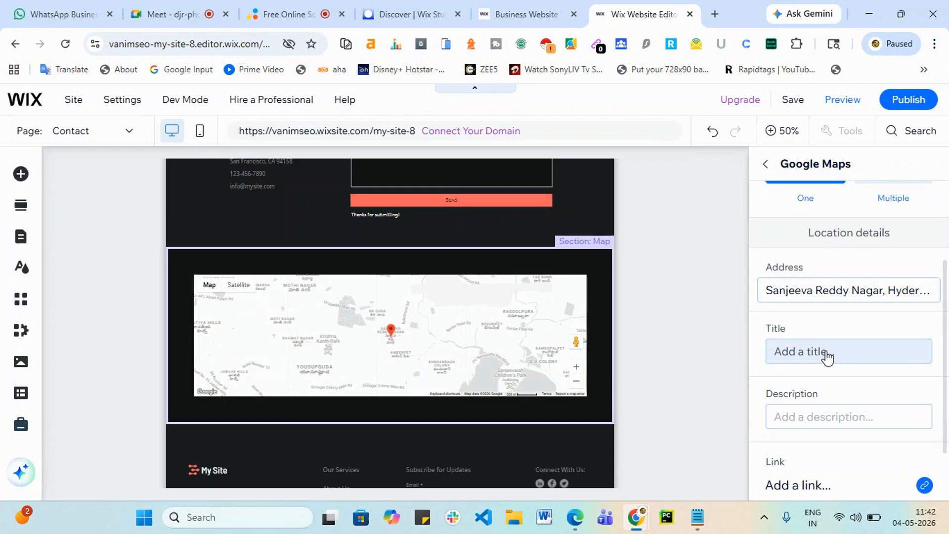
click(801, 417)
click(827, 348)
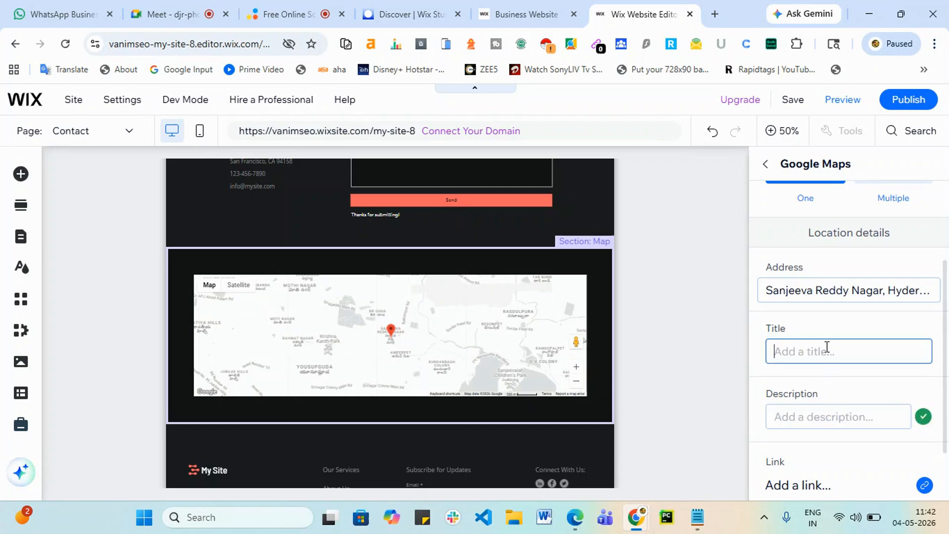
text(S)
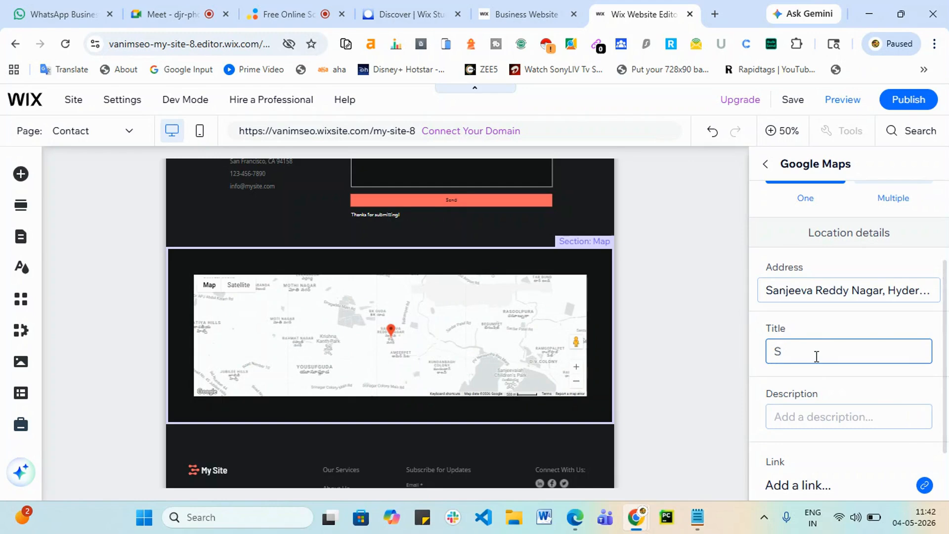
text(ri)
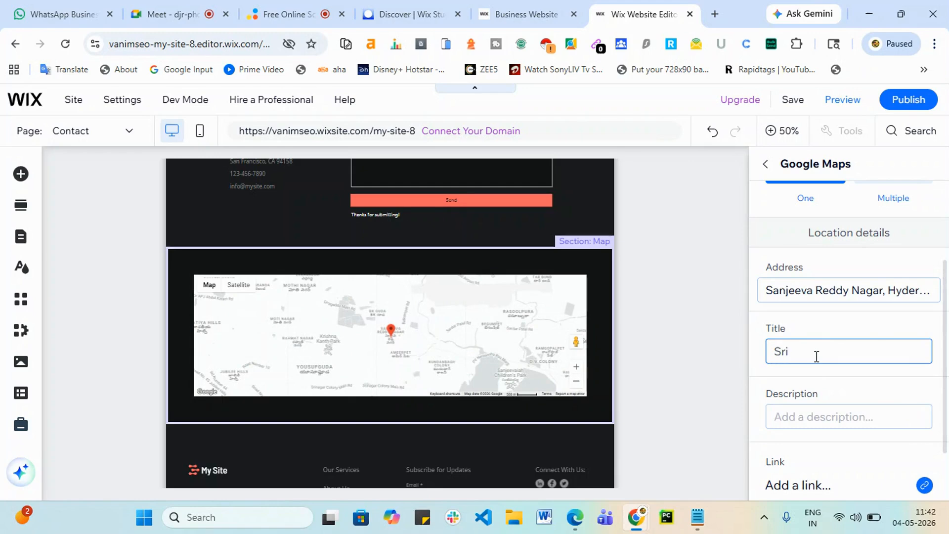
text(sha)
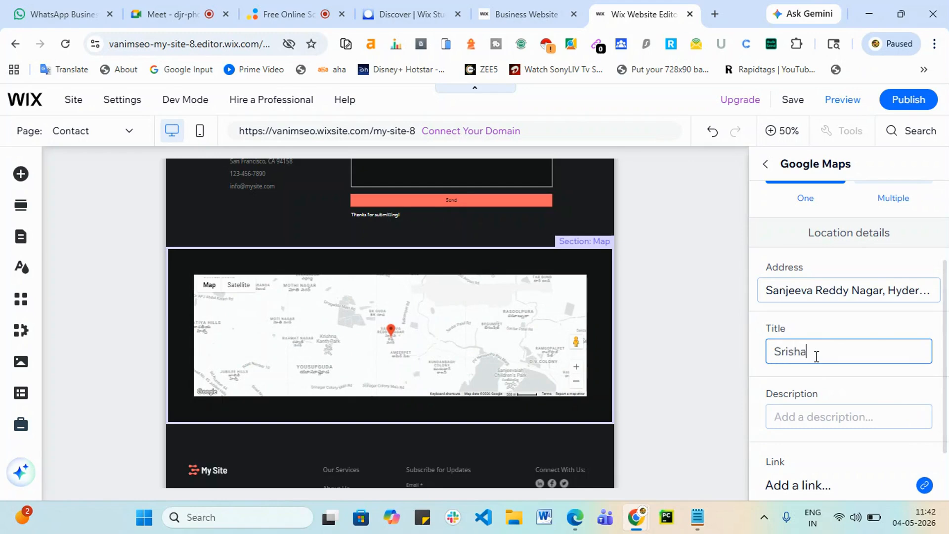
click(793, 414)
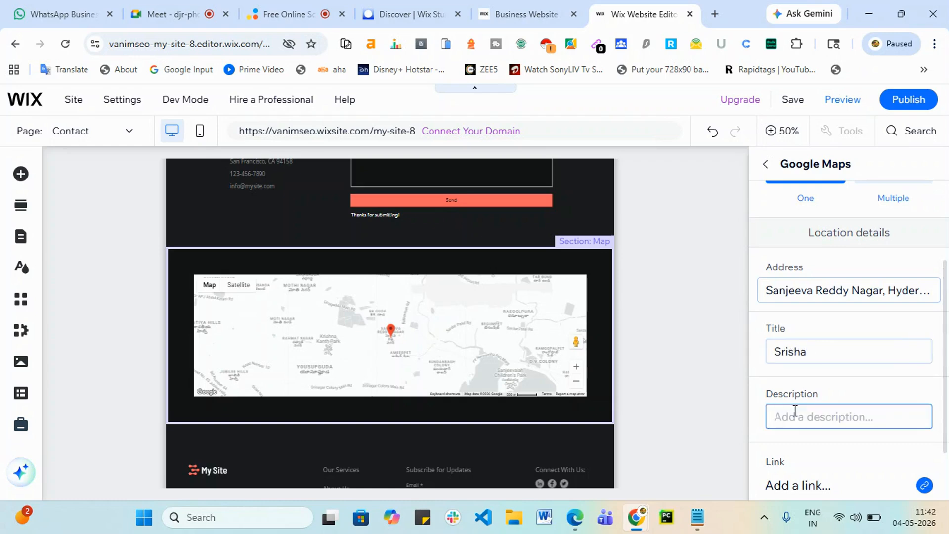
text(AI Digital marekting)
scroll(921, 295, down, 1)
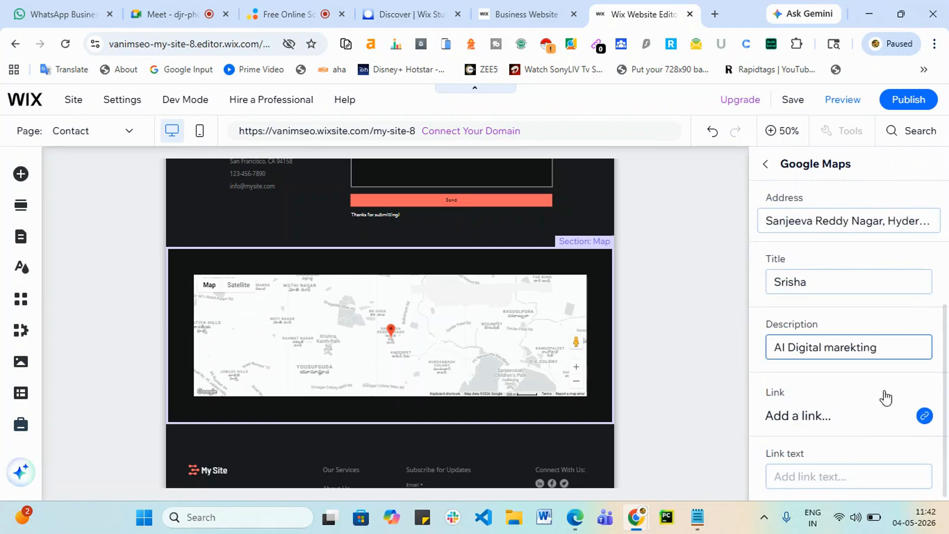
Publish the site with the updated map and open the live version
click(913, 102)
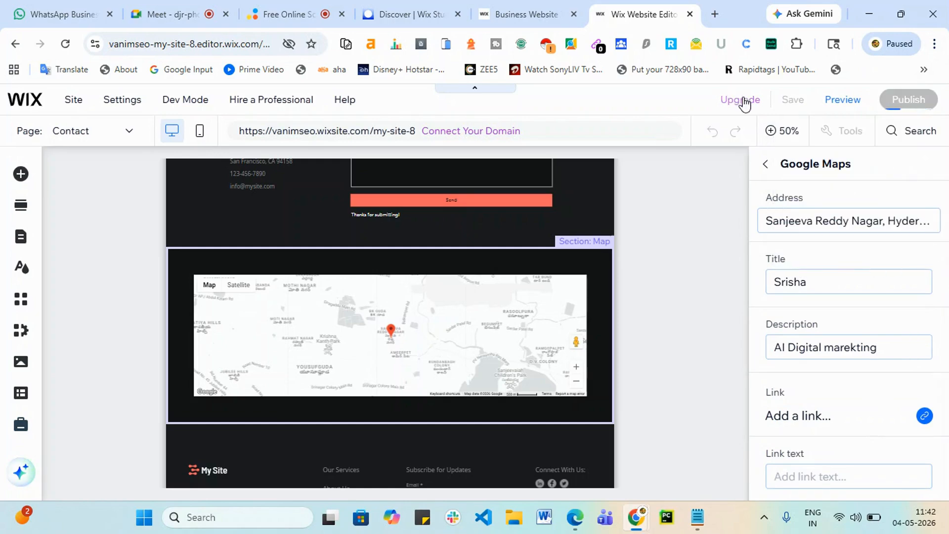
mouse_move(740, 104)
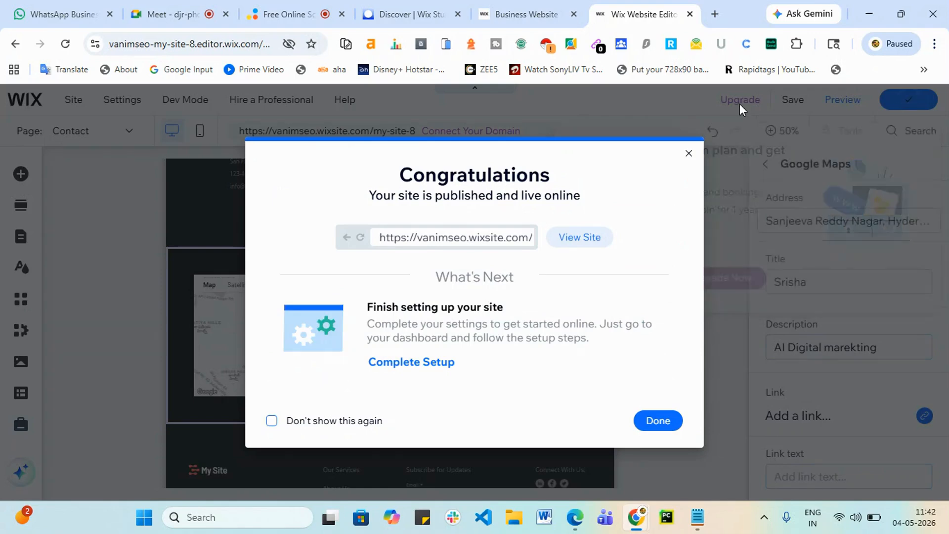
click(572, 240)
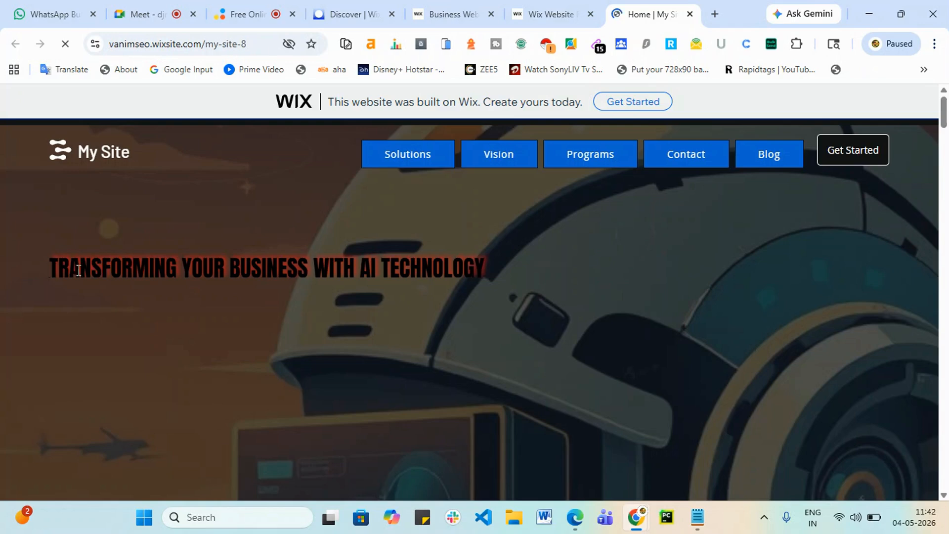
Review the live home page from the hero banner through the achievements and team sections to the footer
scroll(391, 262, down, 5)
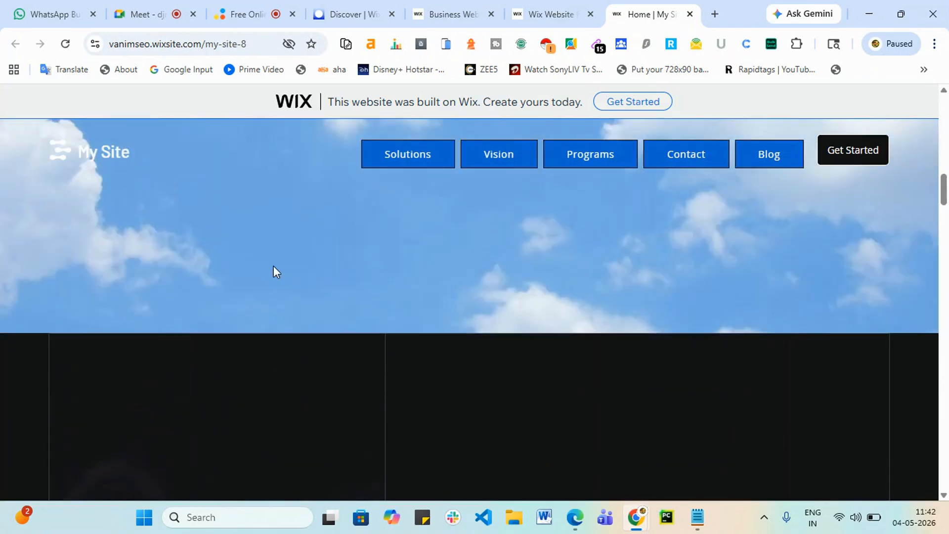
scroll(399, 244, down, 3)
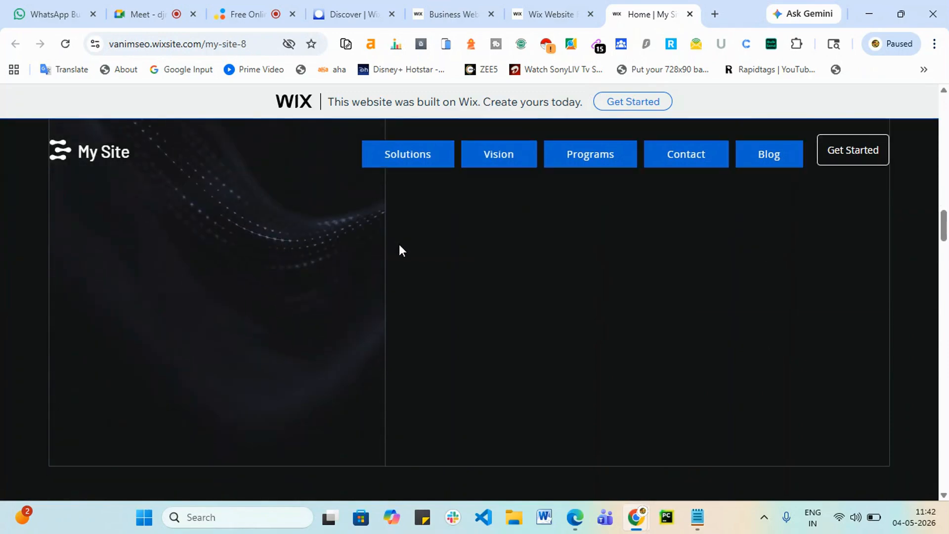
scroll(375, 248, down, 6)
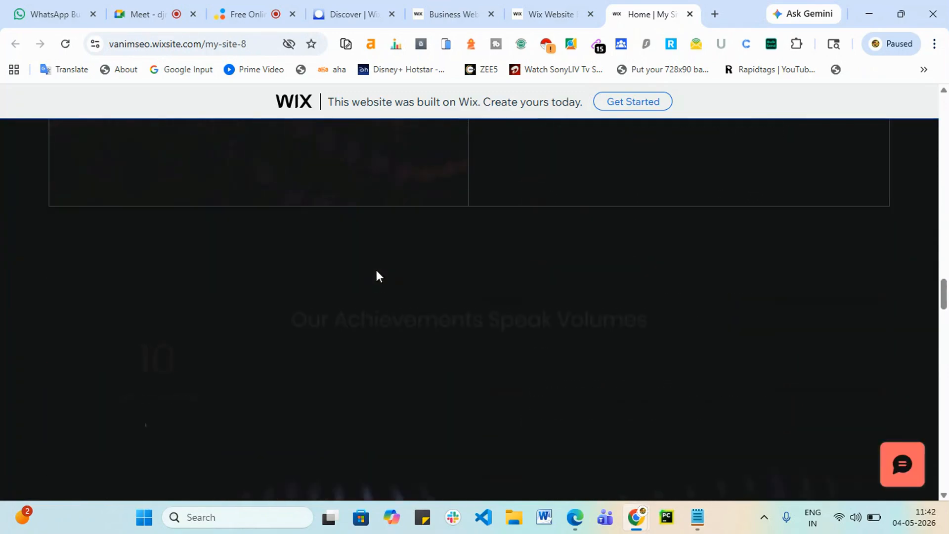
scroll(435, 301, down, 10)
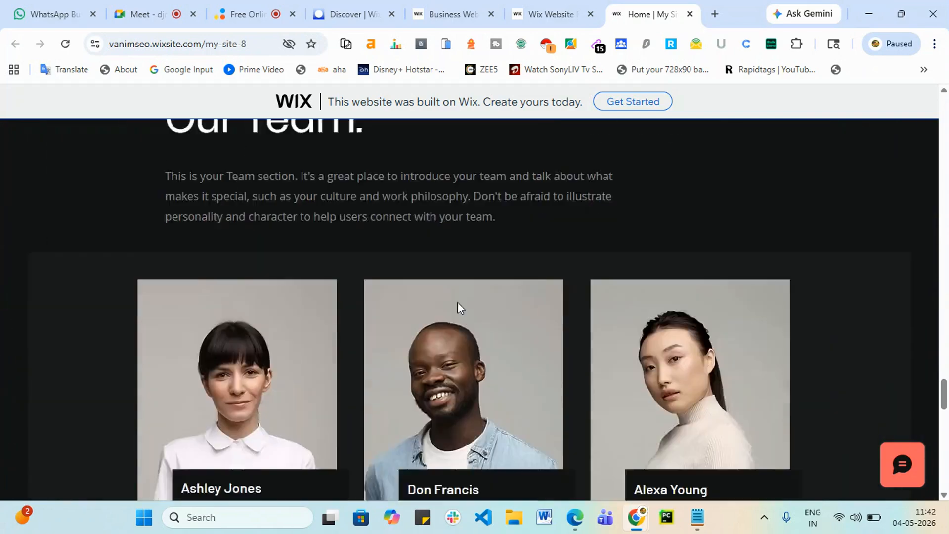
scroll(458, 307, down, 8)
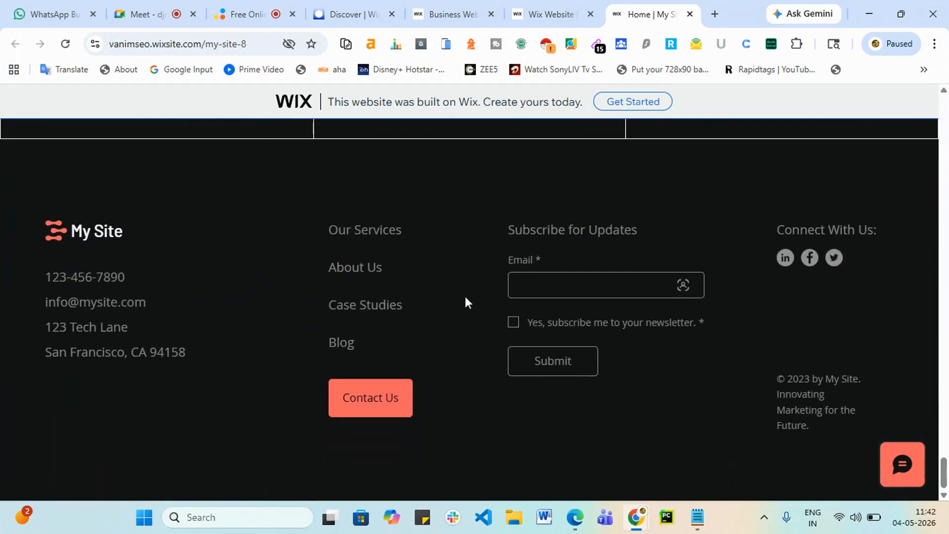
scroll(470, 295, up, 15)
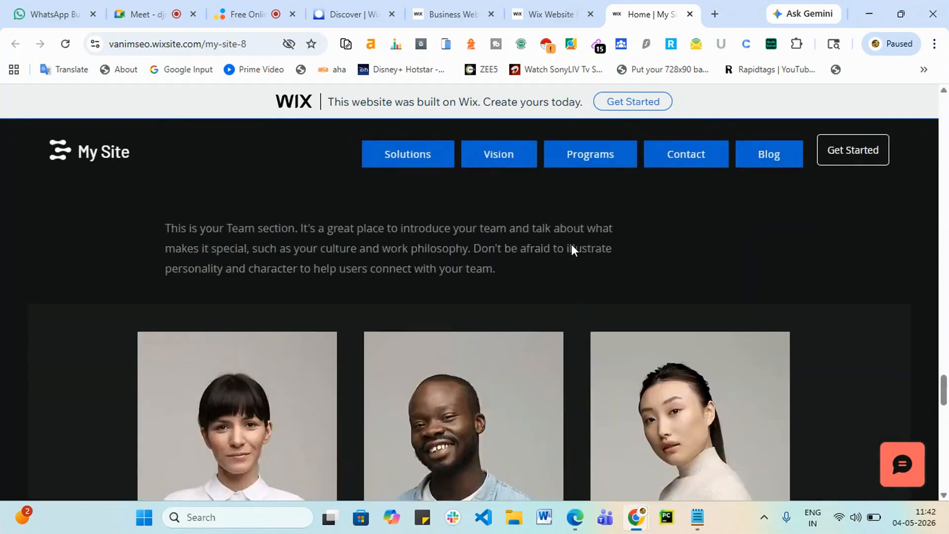
scroll(591, 230, up, 5)
Return to the site editor and dismiss the publishing confirmation and the mobile-editing offer
click(540, 10)
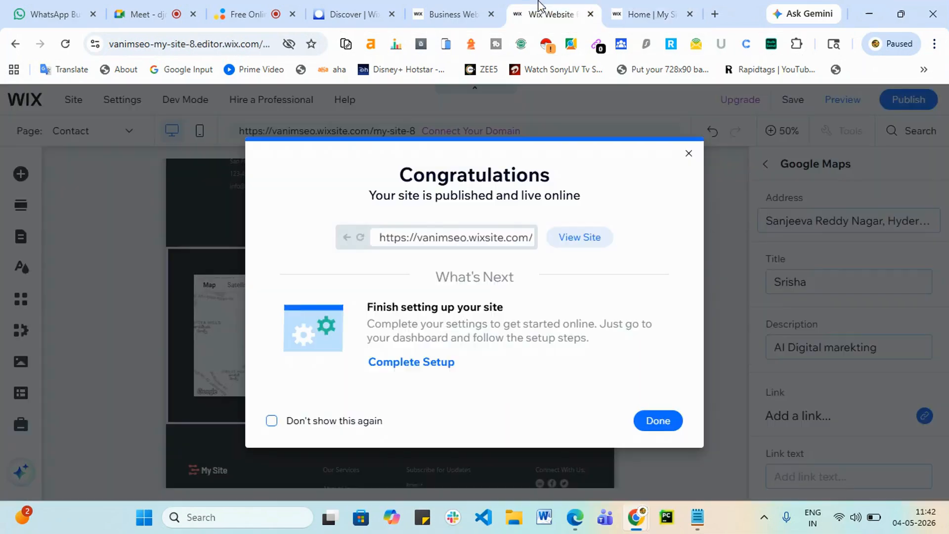
click(655, 424)
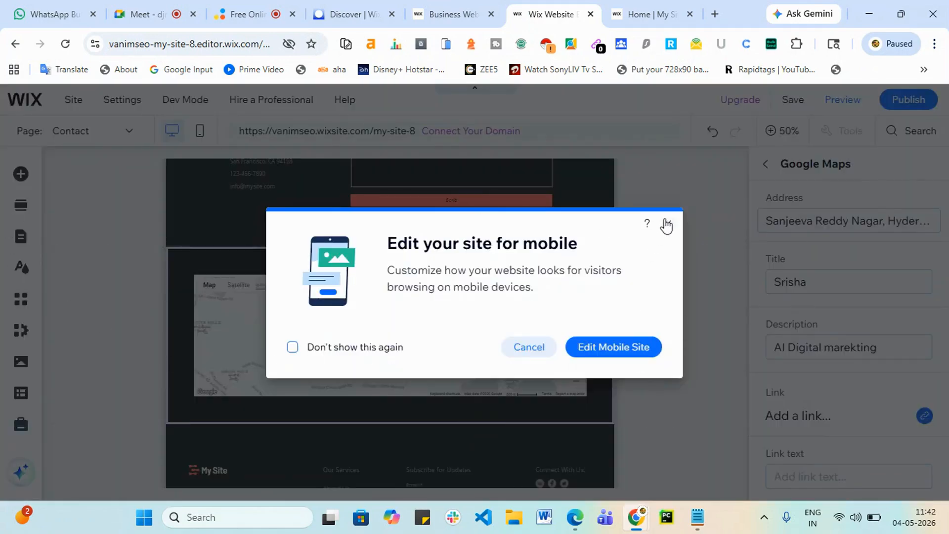
click(666, 225)
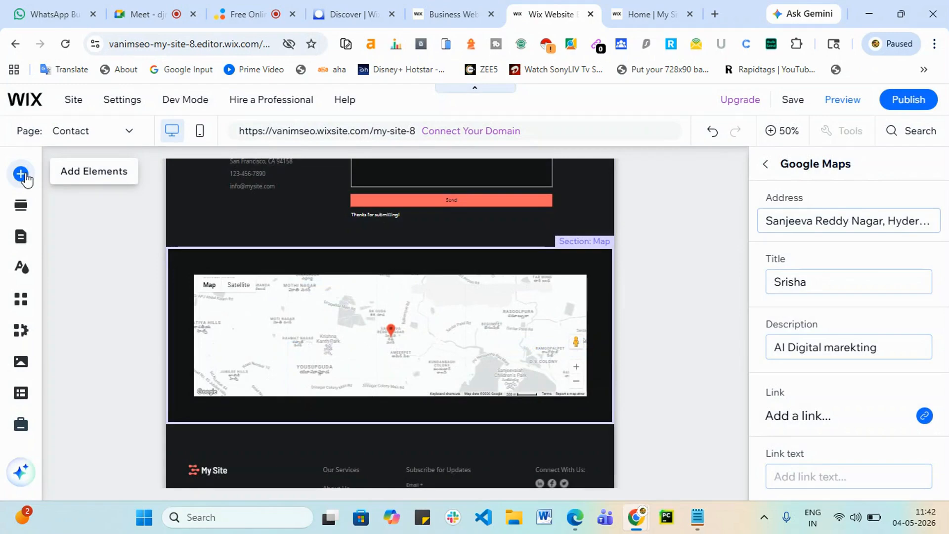
Browse the Contact & Forms elements and examine the premade contact and subscribe forms
click(21, 174)
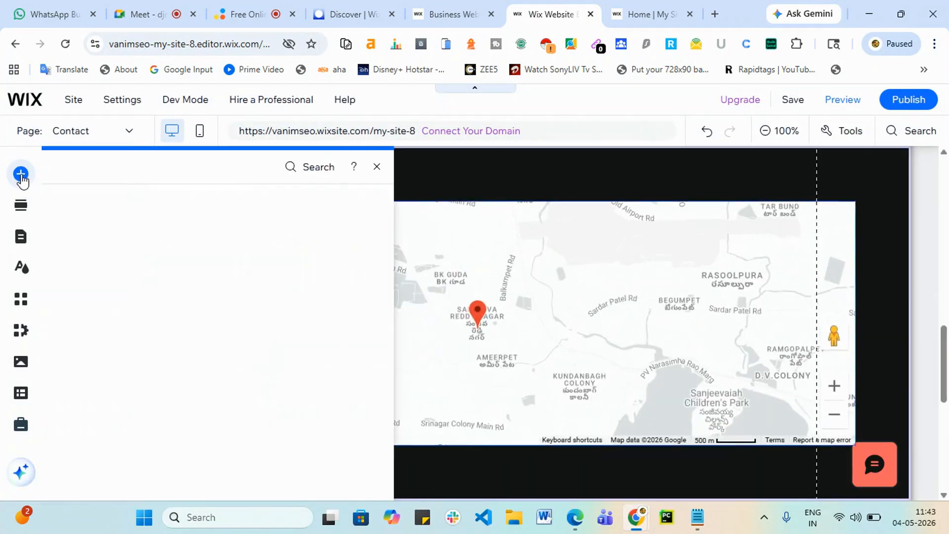
click(97, 316)
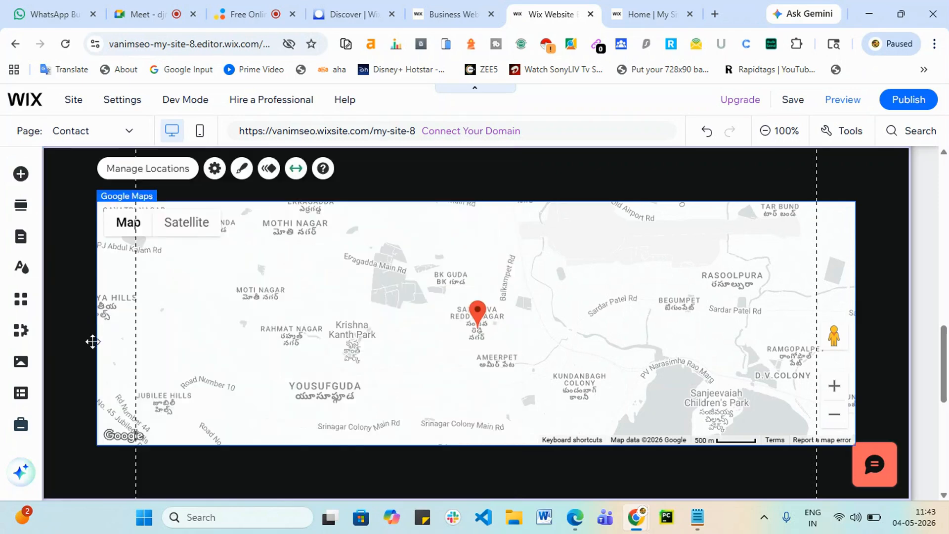
click(20, 175)
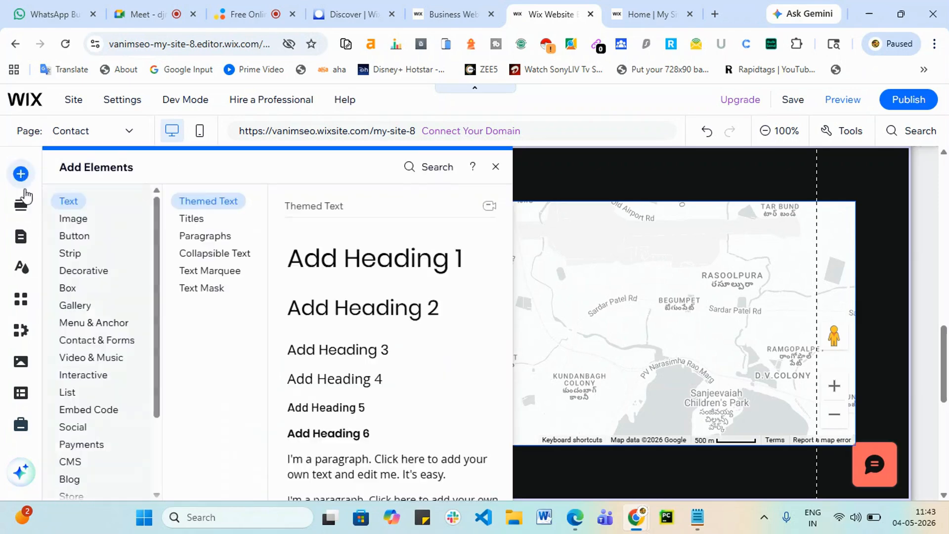
mouse_move(87, 346)
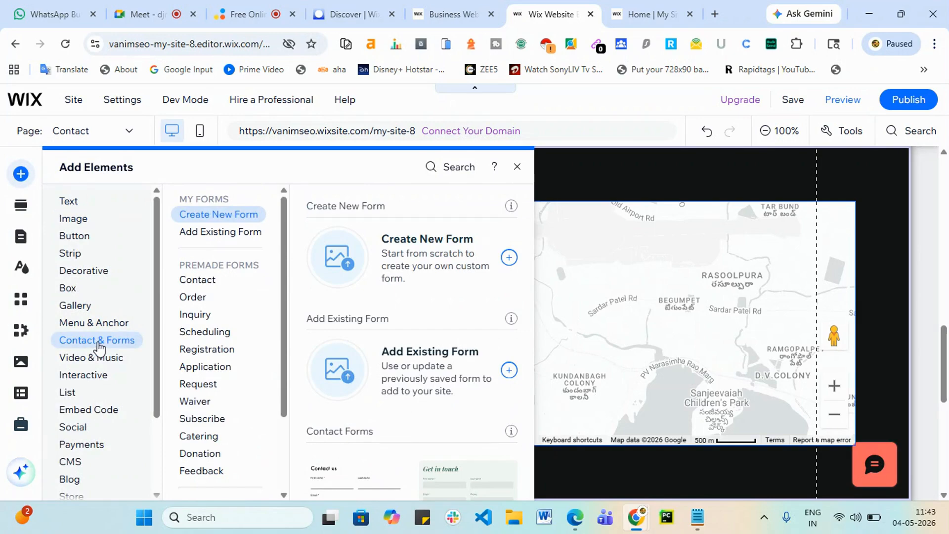
click(197, 280)
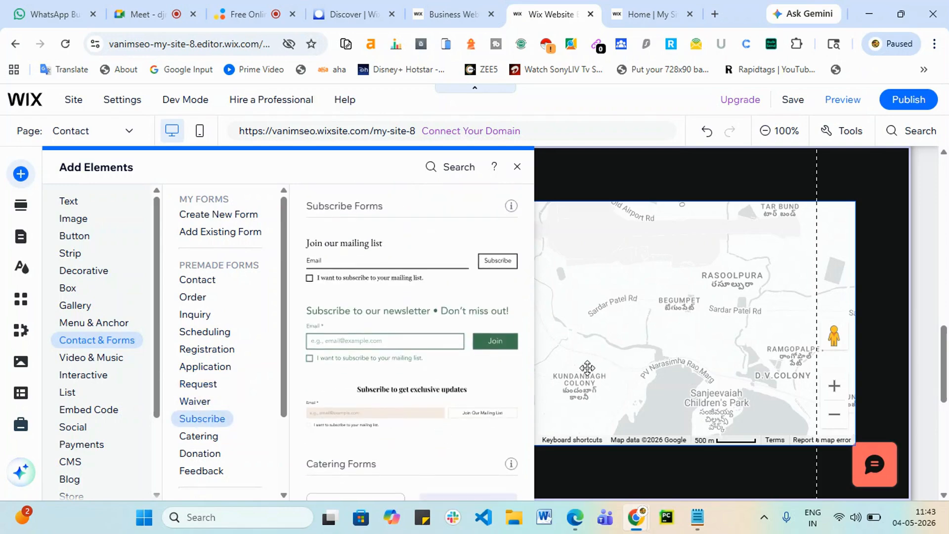
Close the element library and select the contact form in the Business Info section
scroll(650, 325, up, 5)
scroll(699, 283, up, 3)
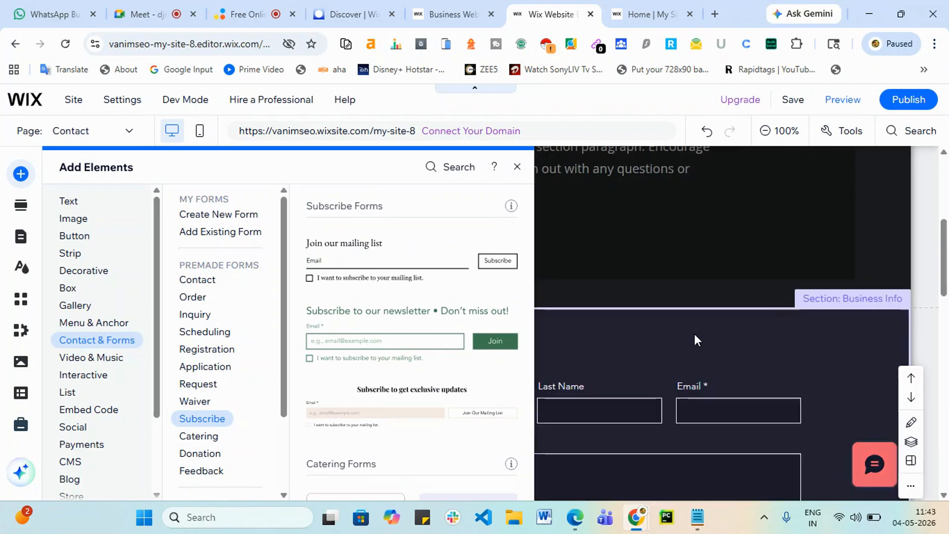
click(717, 352)
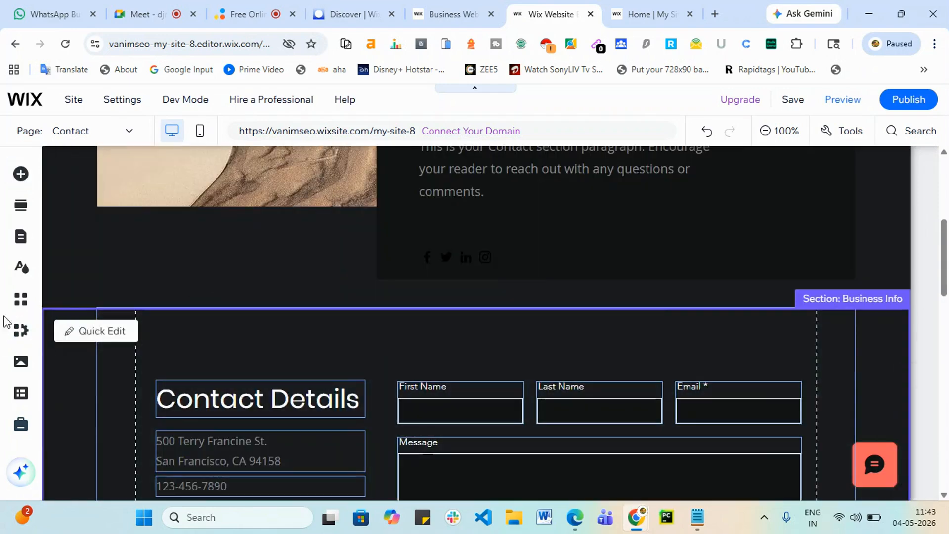
click(595, 390)
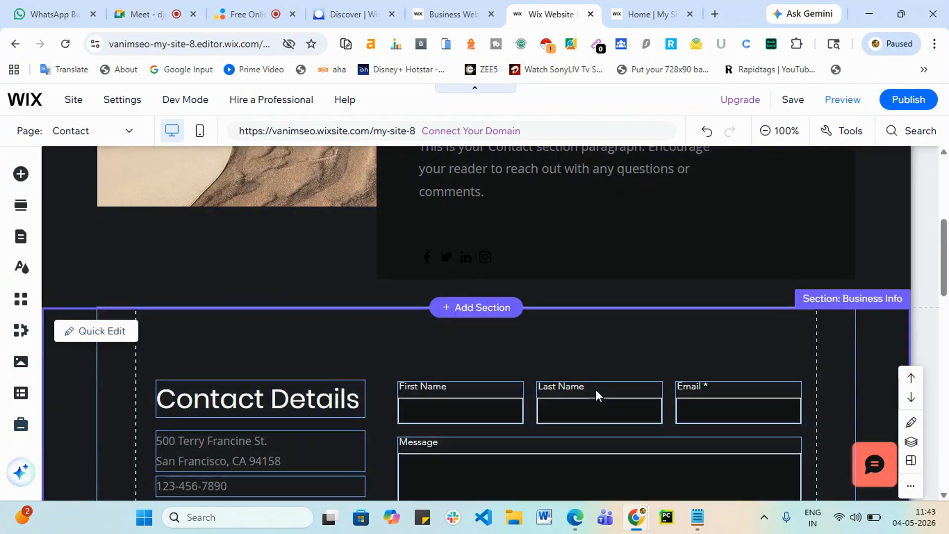
scroll(595, 389, down, 3)
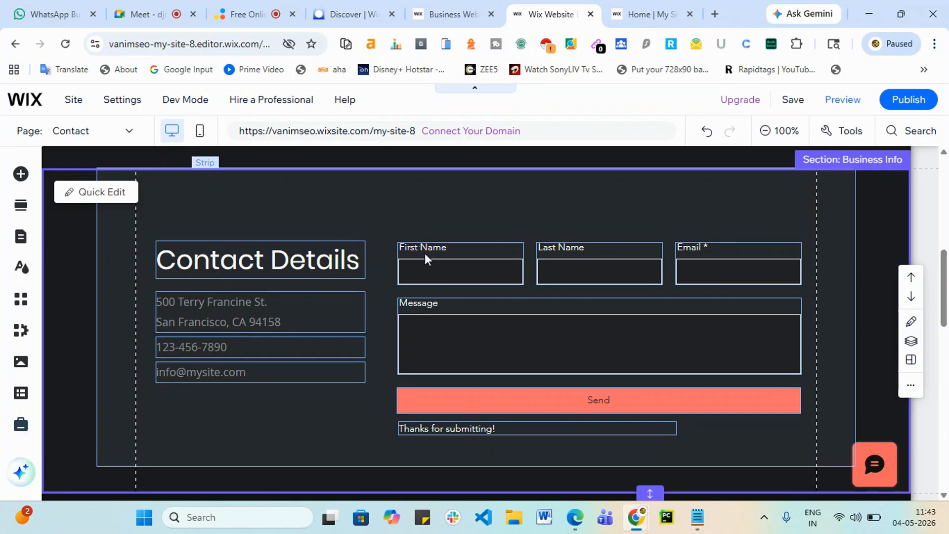
click(412, 228)
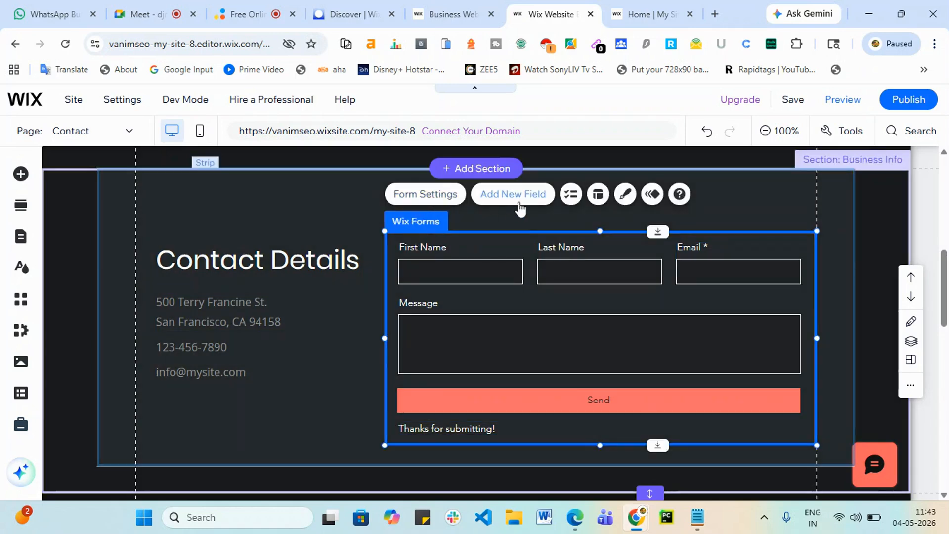
Examine the contact form's settings and its email notification options, returning to the settings list
click(444, 196)
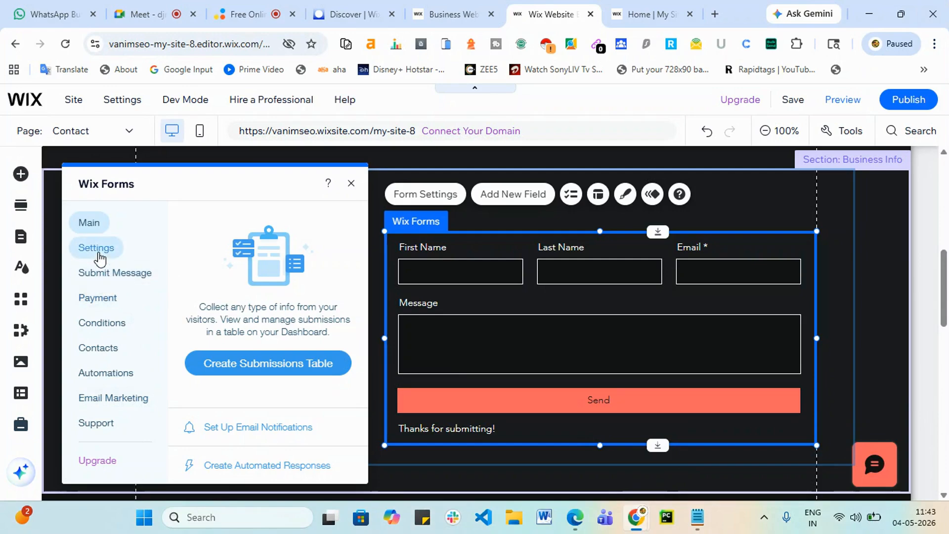
click(96, 247)
scroll(311, 353, down, 1)
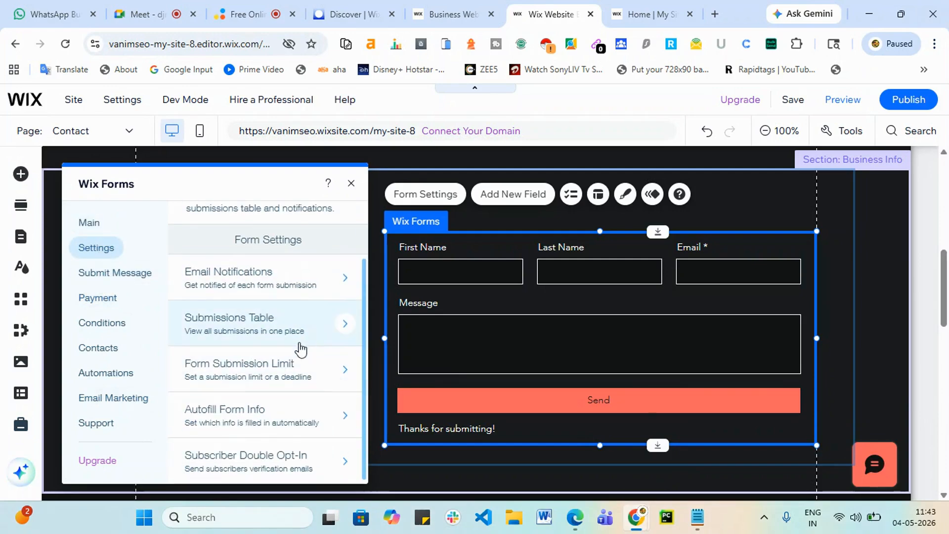
click(328, 278)
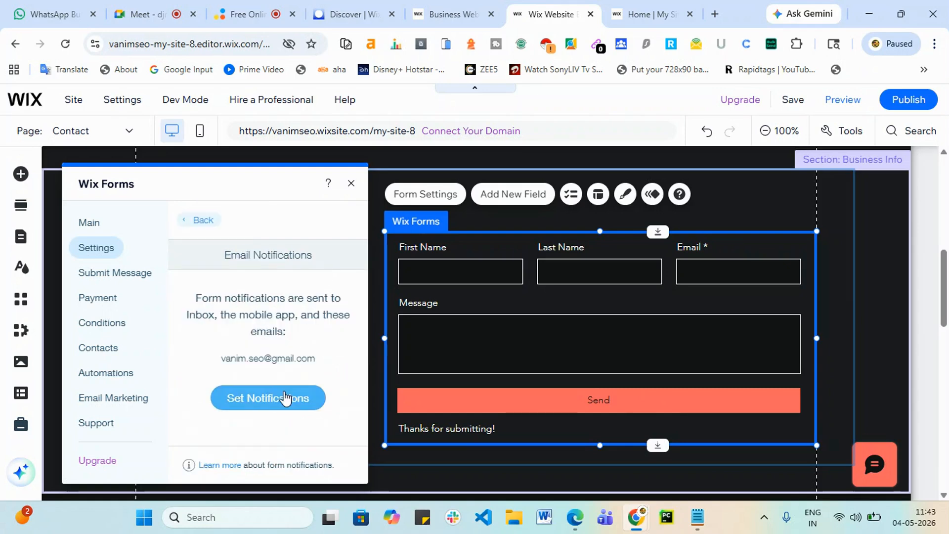
click(186, 219)
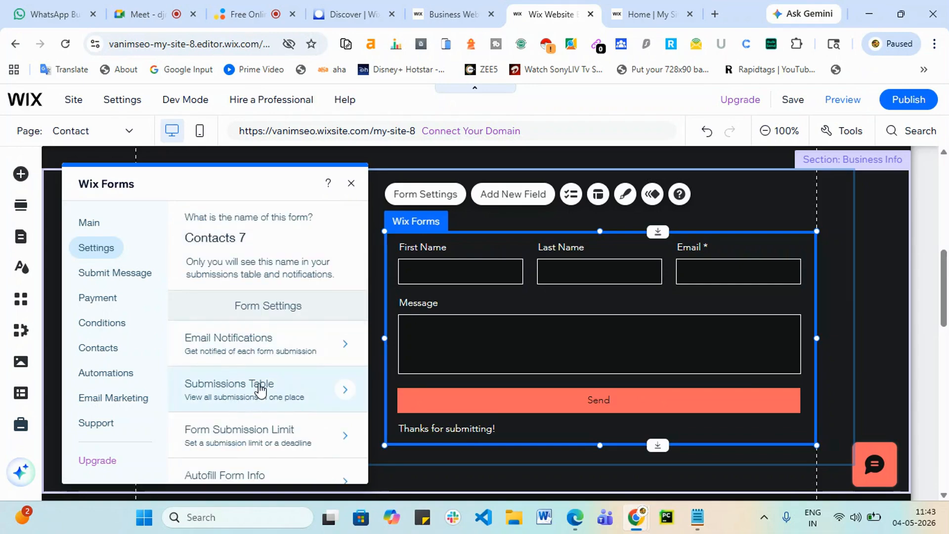
Examine the contact form's Submissions Table and Autofill Form Info settings
scroll(258, 389, down, 2)
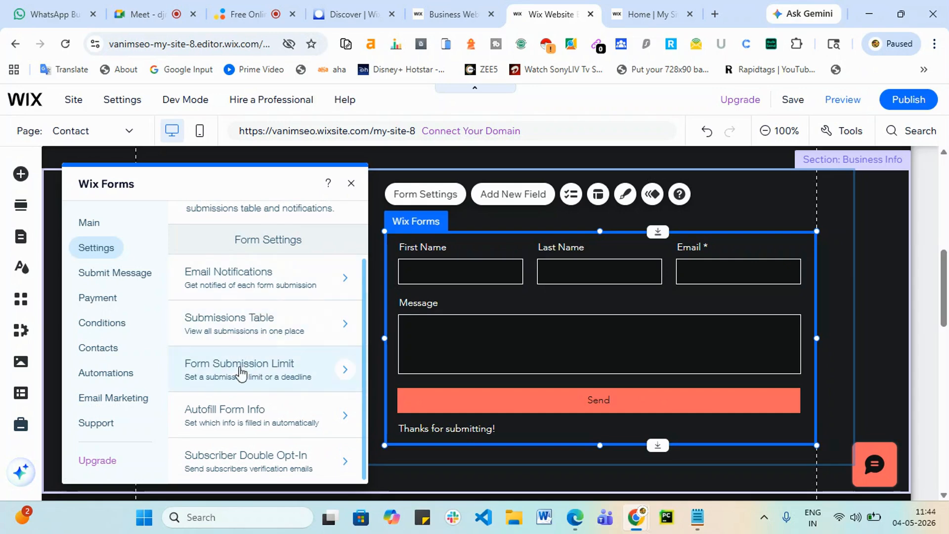
click(281, 335)
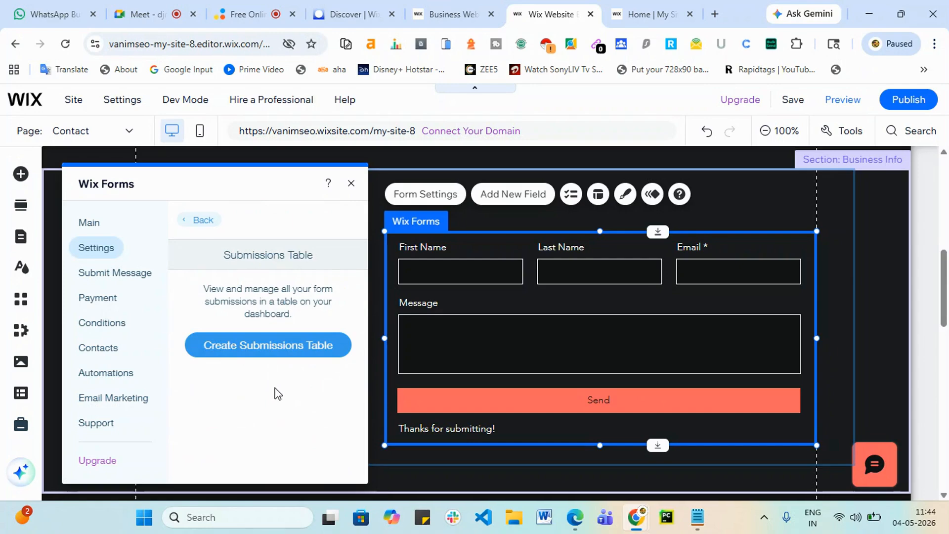
click(190, 221)
scroll(316, 436, down, 1)
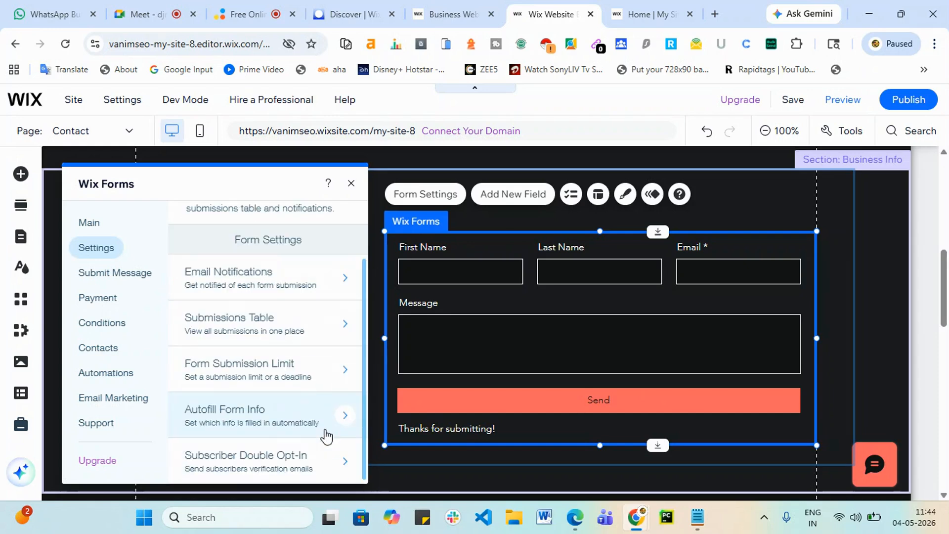
click(290, 420)
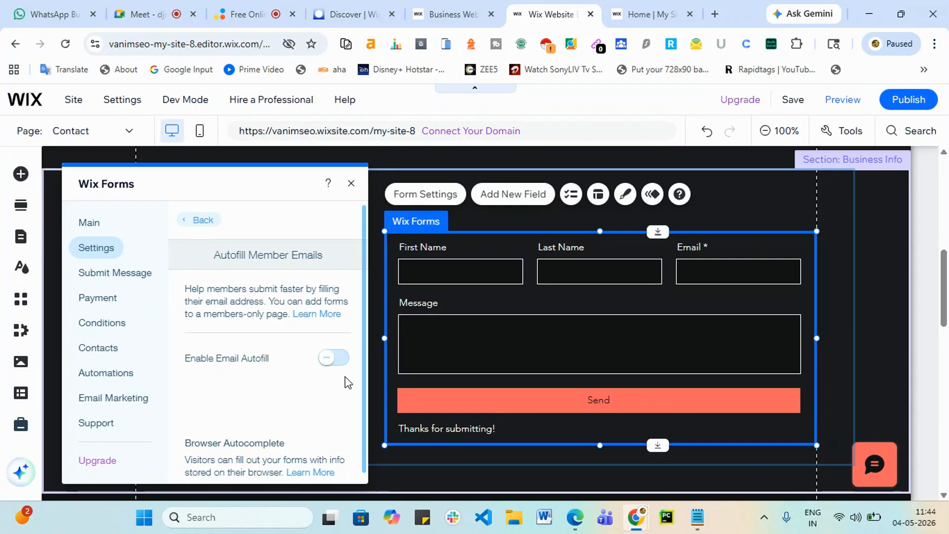
Review the form's payment, conditions, contacts, automations and email marketing options, then close the form settings
click(88, 303)
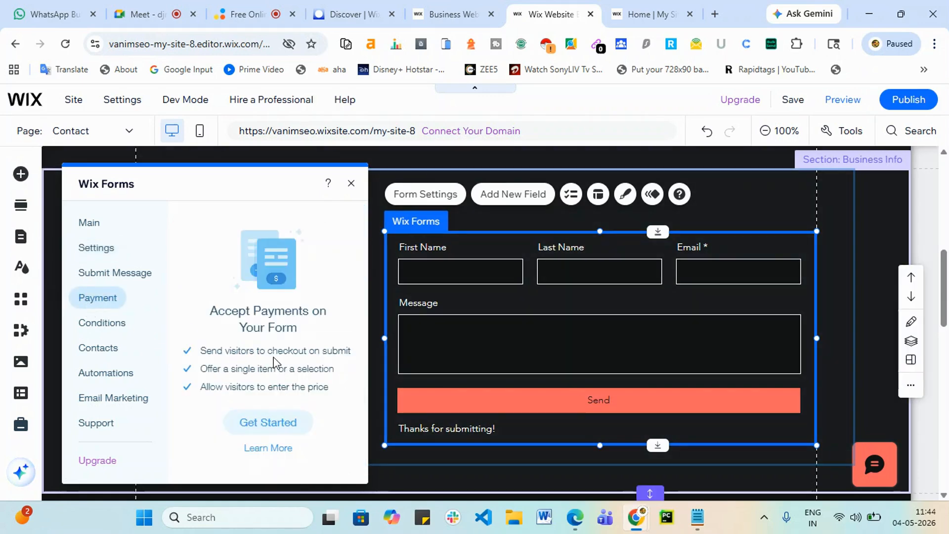
click(99, 328)
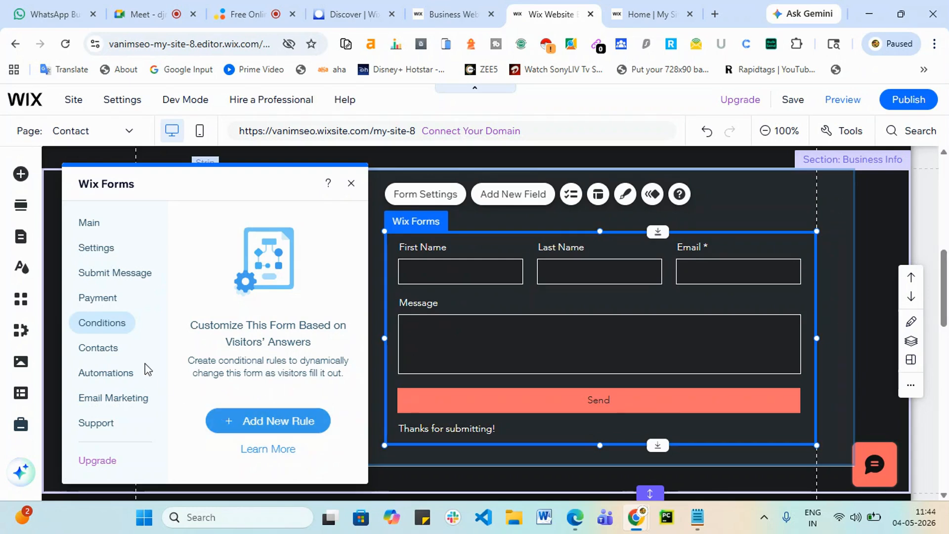
click(118, 352)
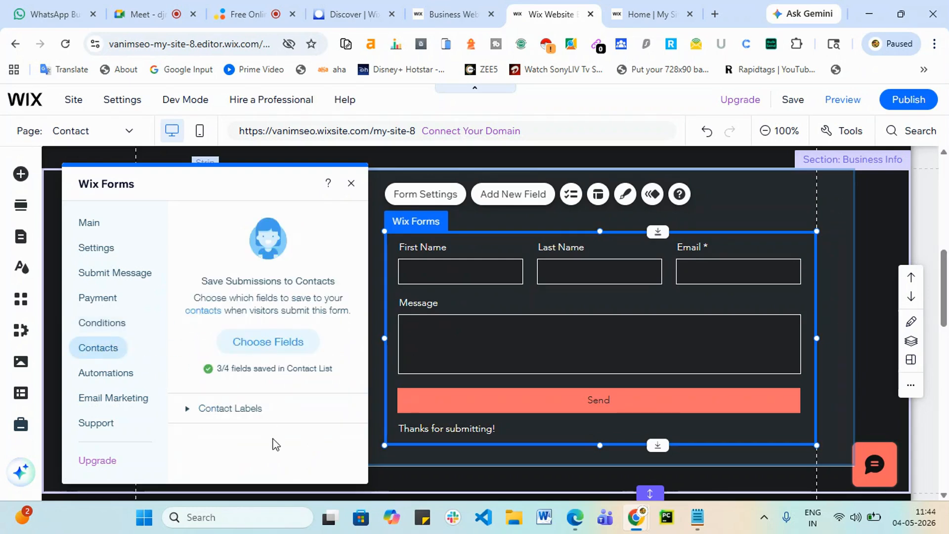
click(126, 381)
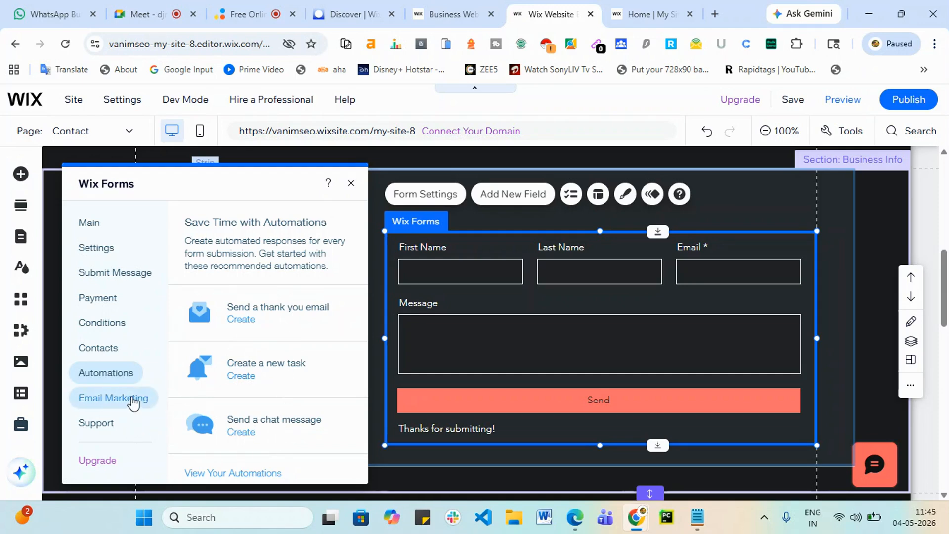
click(128, 398)
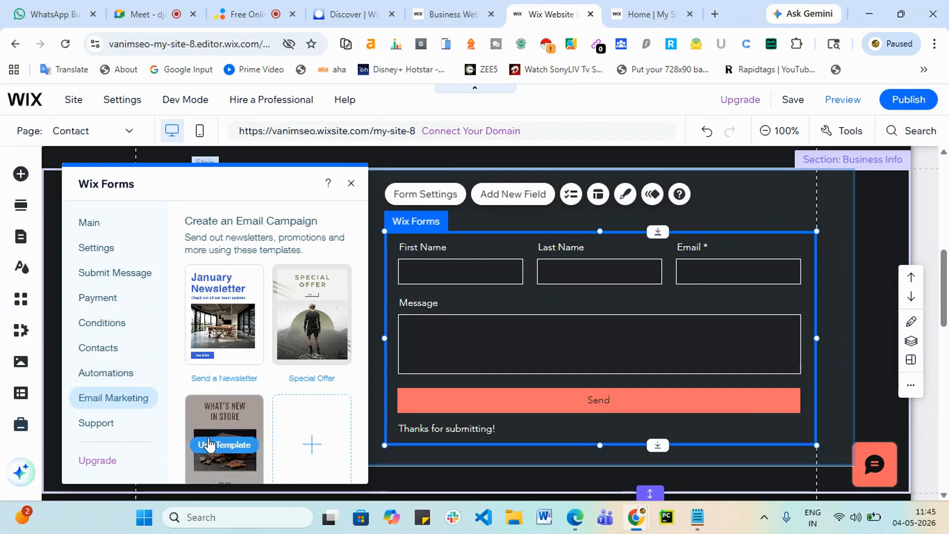
scroll(275, 381, down, 2)
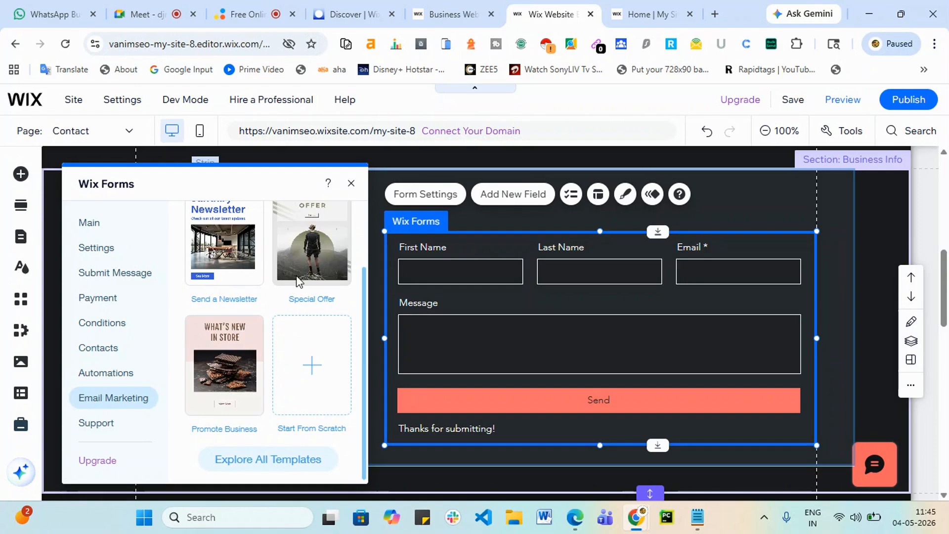
mouse_move(256, 388)
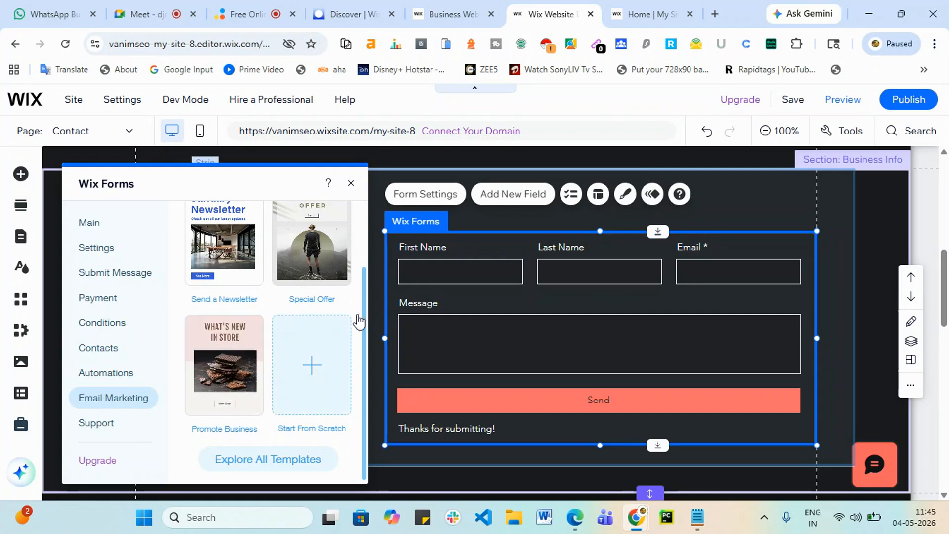
click(351, 186)
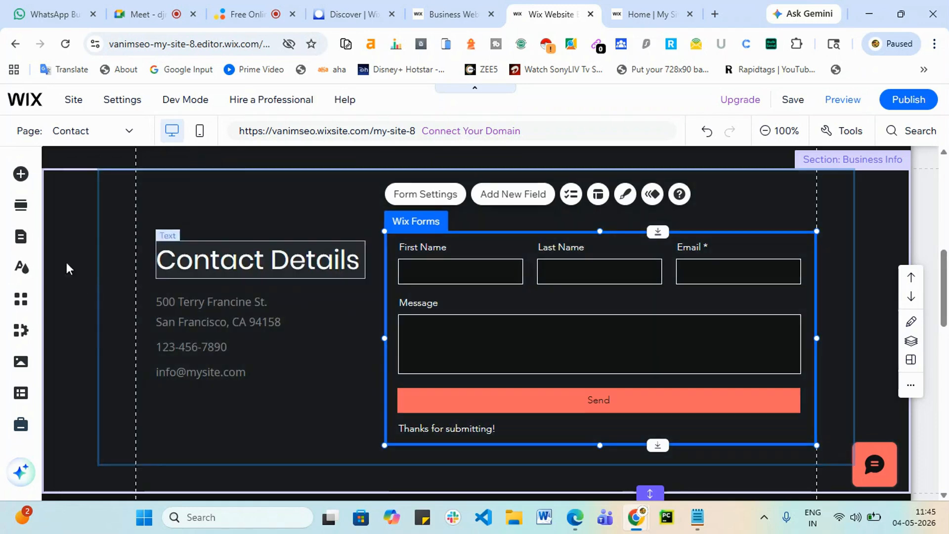
Open the element library and browse the Video & Music, Interactive and List elements
click(21, 174)
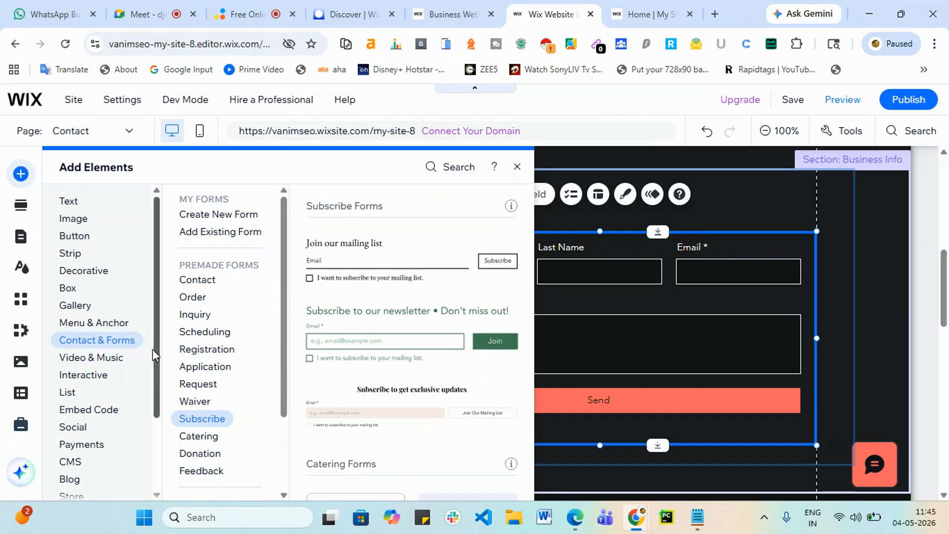
click(185, 366)
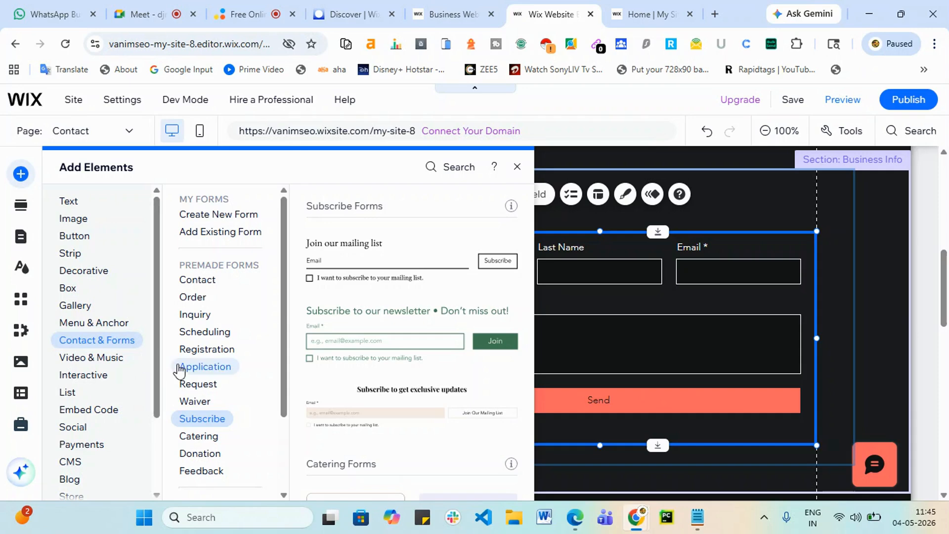
click(89, 410)
click(94, 357)
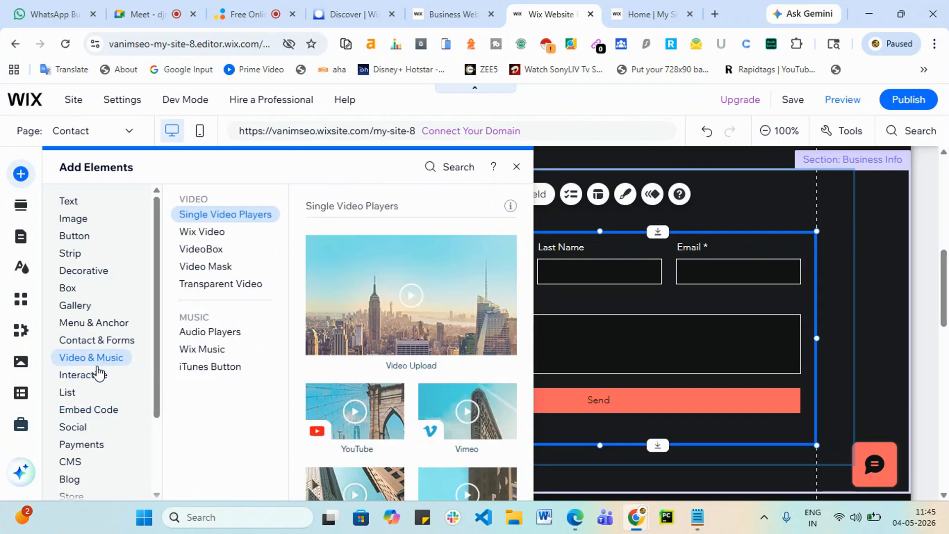
scroll(366, 340, down, 8)
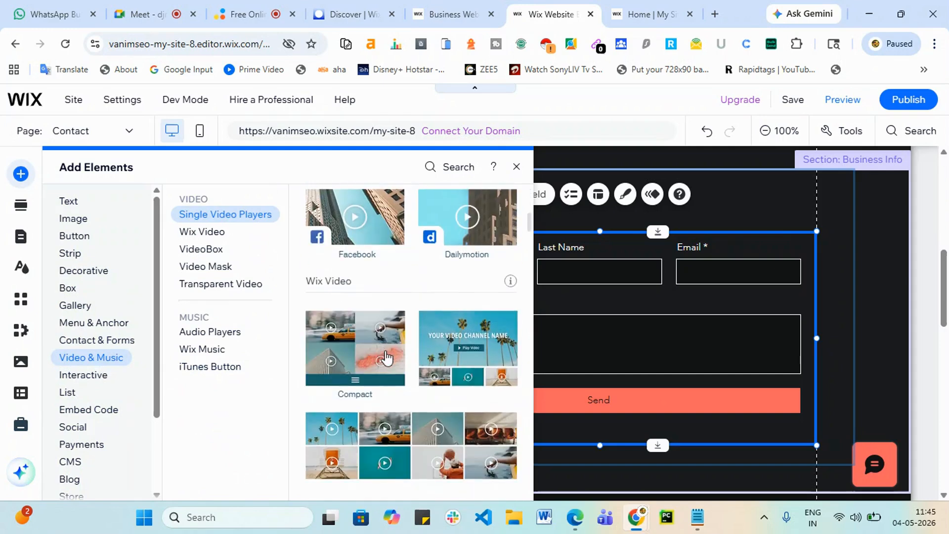
click(82, 375)
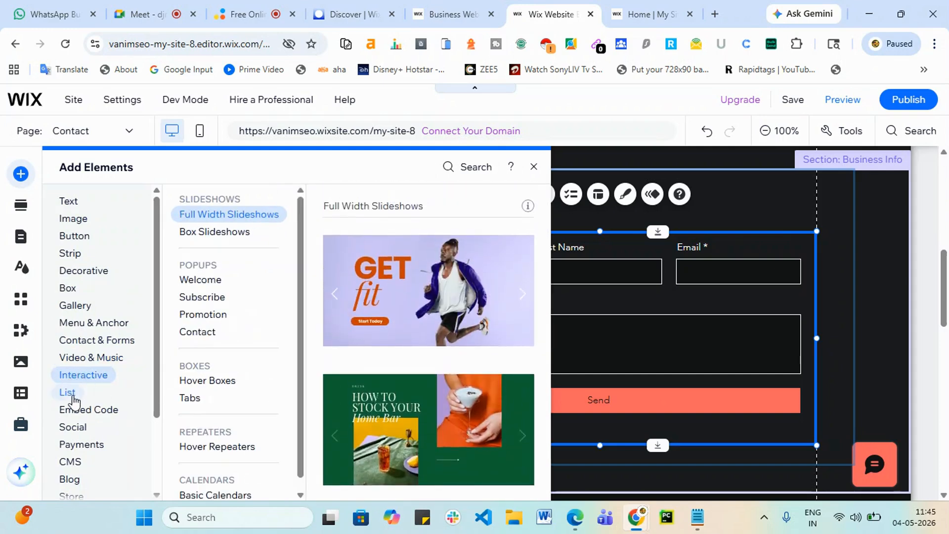
click(69, 393)
scroll(422, 346, down, 4)
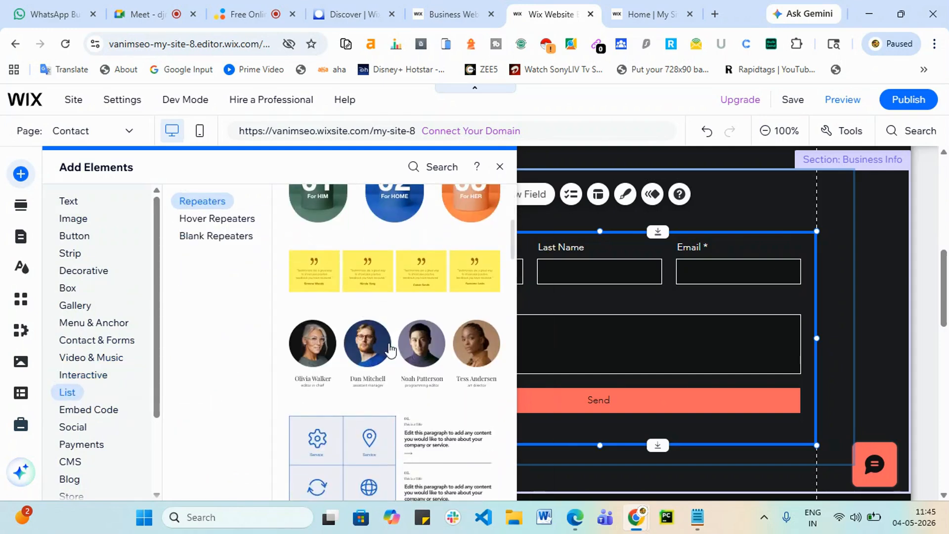
Browse the Embed Code, Social and Payments elements in the element library
click(82, 409)
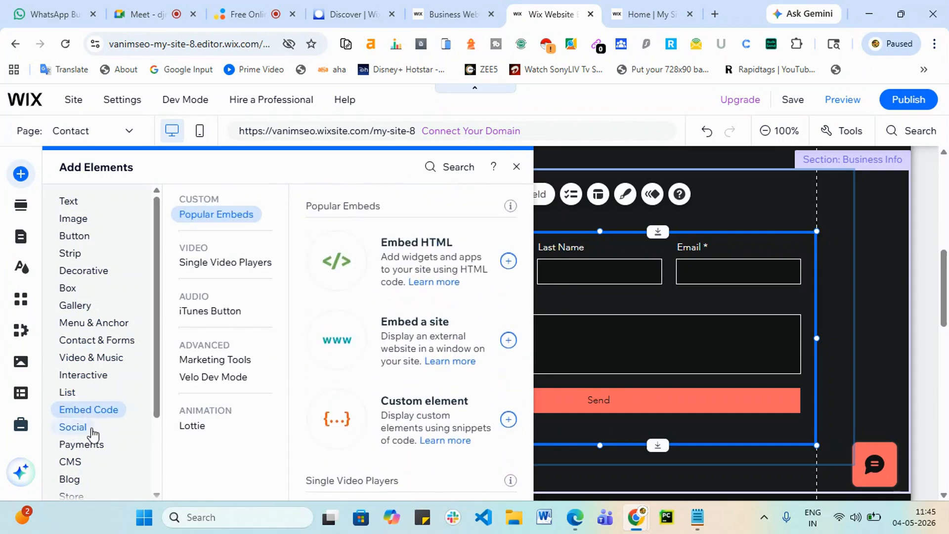
click(79, 426)
scroll(89, 439, down, 2)
click(88, 429)
click(97, 379)
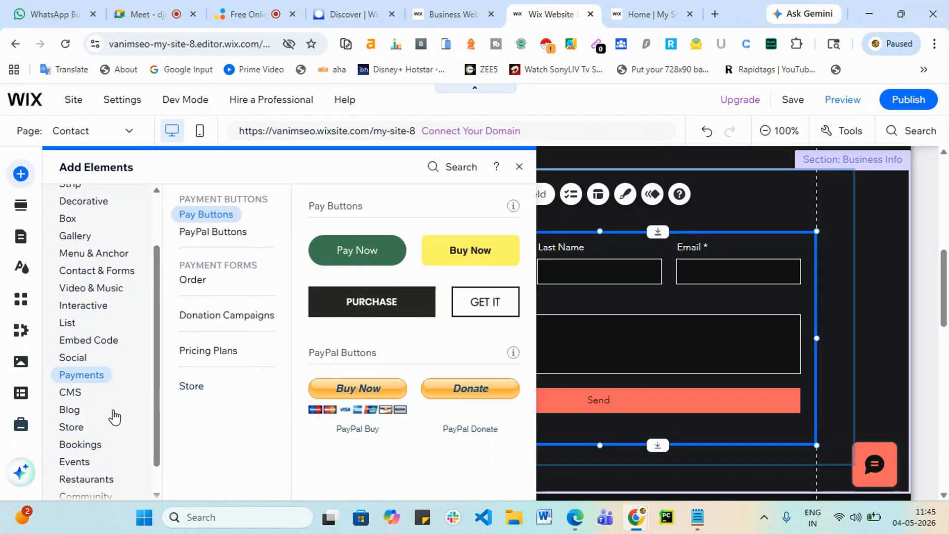
Add the CMS to the site, look through its collection presets and close the preset gallery without choosing one
click(84, 395)
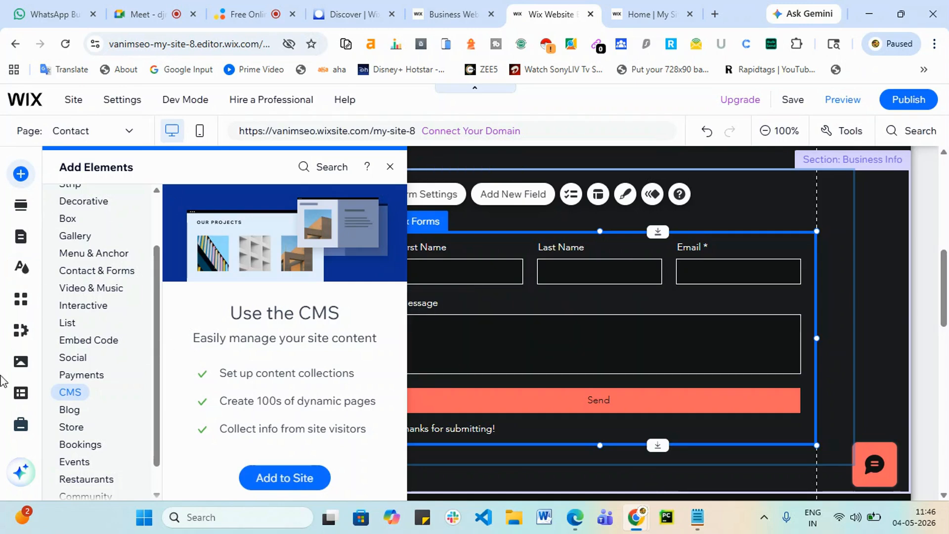
click(294, 481)
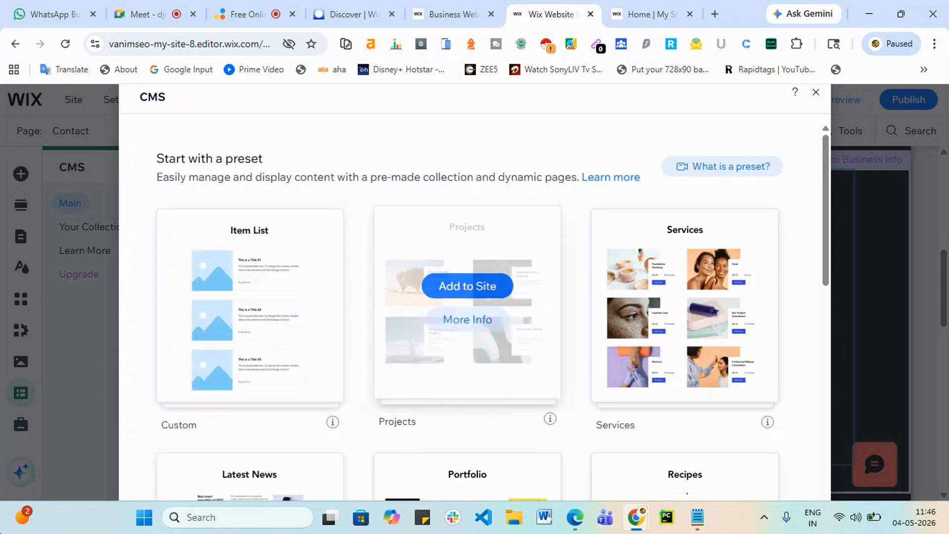
scroll(297, 401, down, 4)
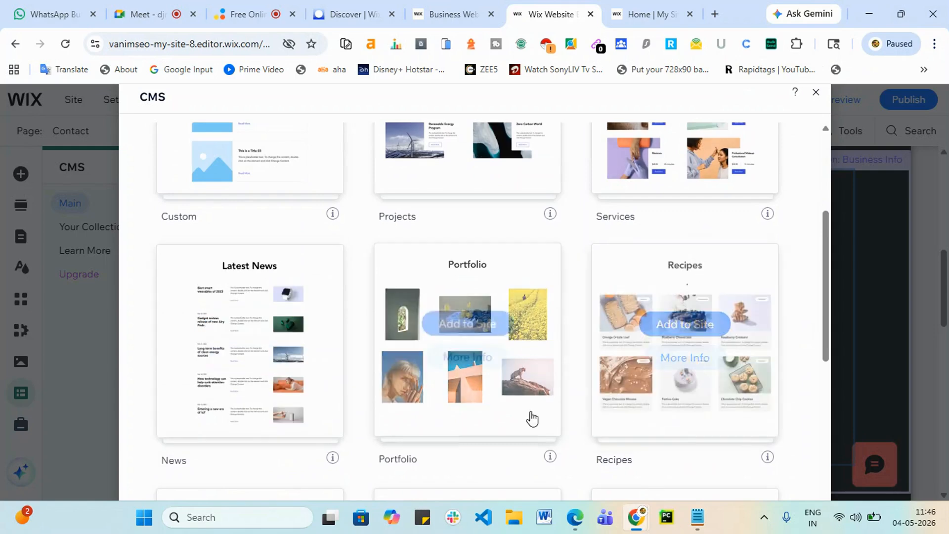
scroll(732, 414, down, 9)
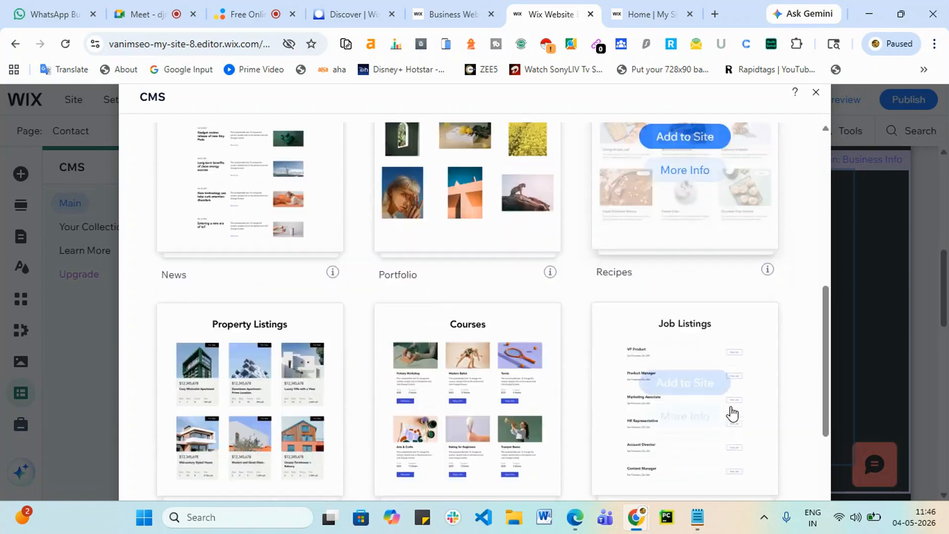
scroll(305, 425, up, 4)
scroll(305, 425, up, 10)
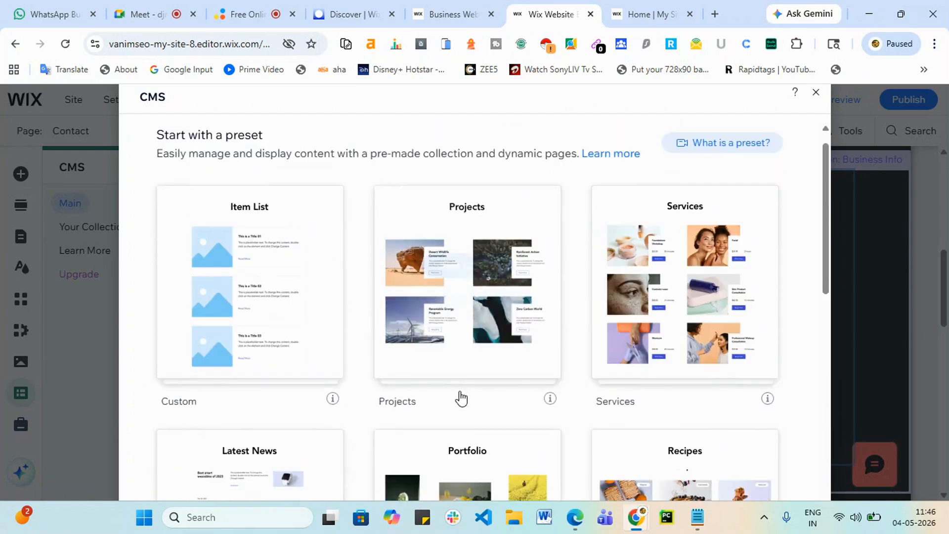
click(817, 93)
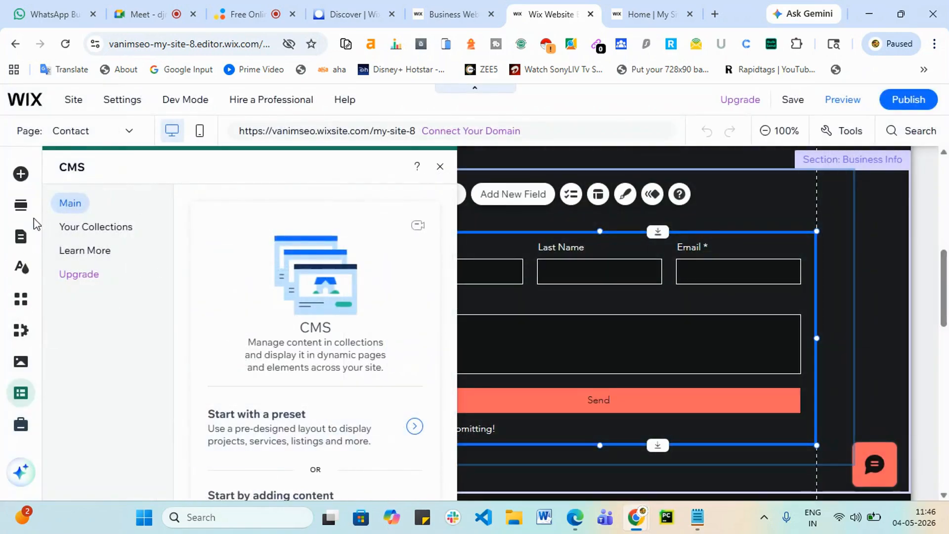
Reopen the element library, browse the Social and Blog elements including the post list layouts, and return to the page
click(26, 178)
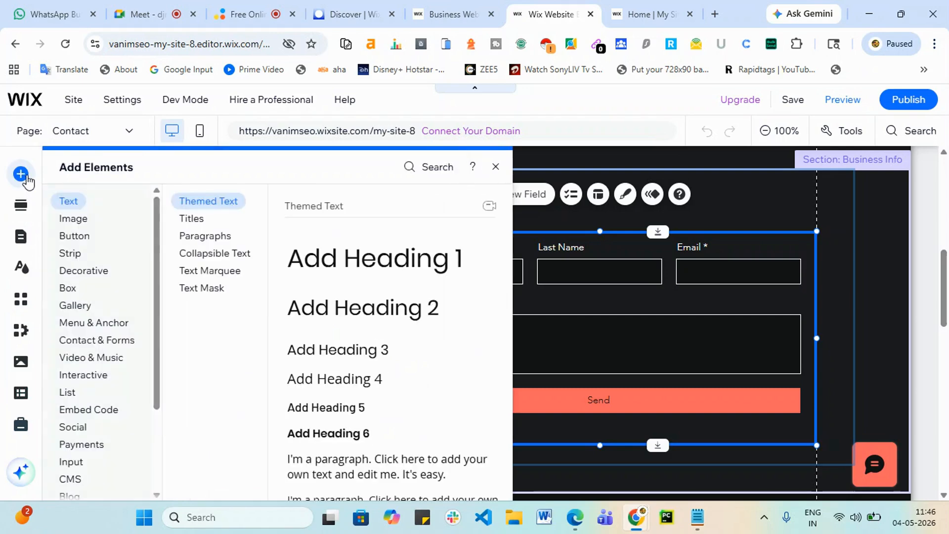
click(75, 427)
scroll(79, 435, down, 3)
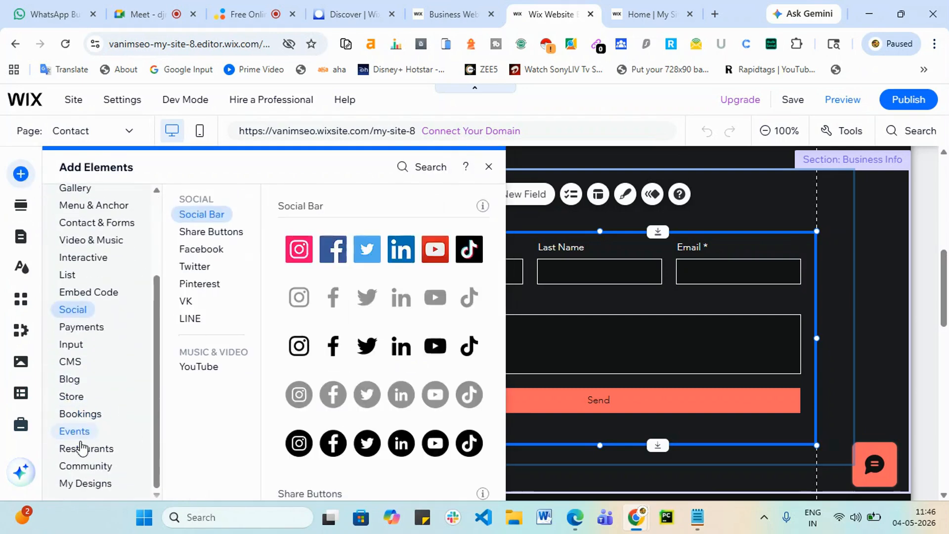
click(79, 448)
click(79, 381)
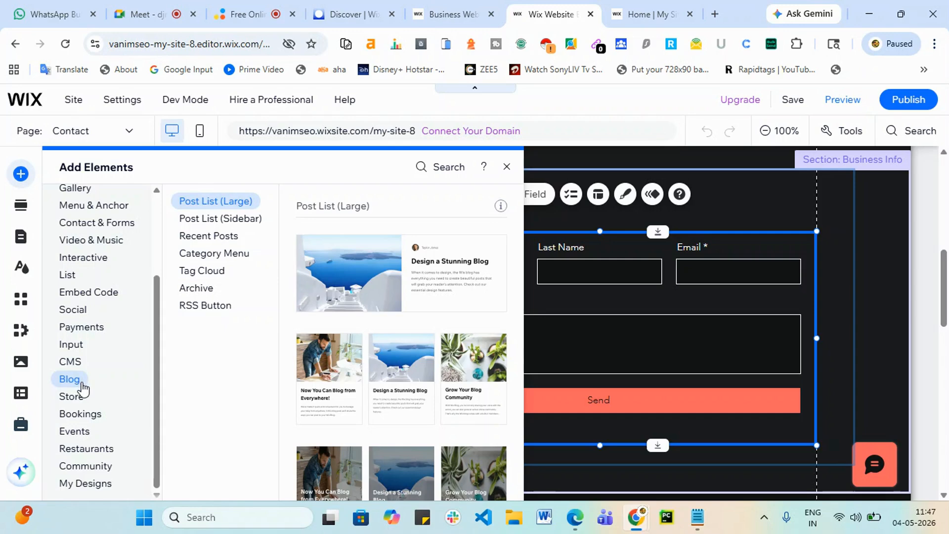
scroll(425, 322, down, 3)
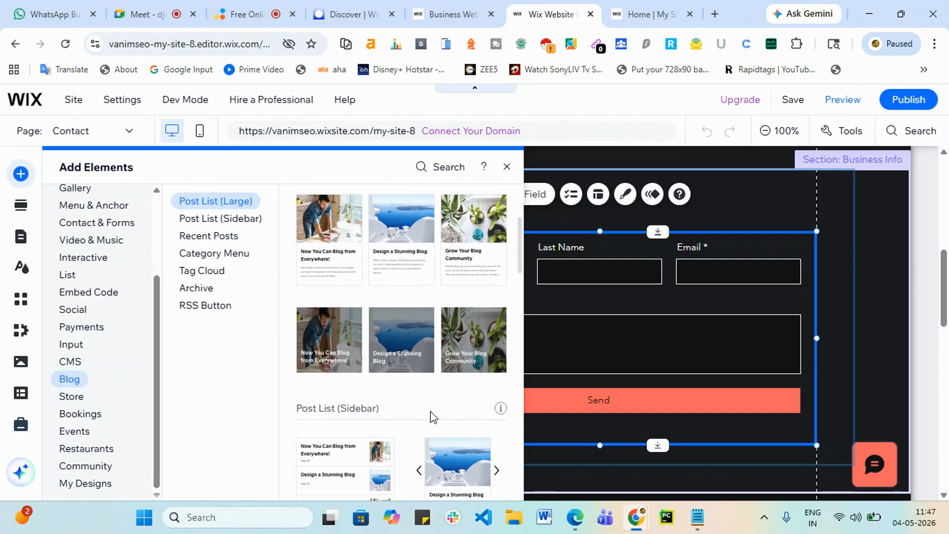
scroll(422, 402, up, 2)
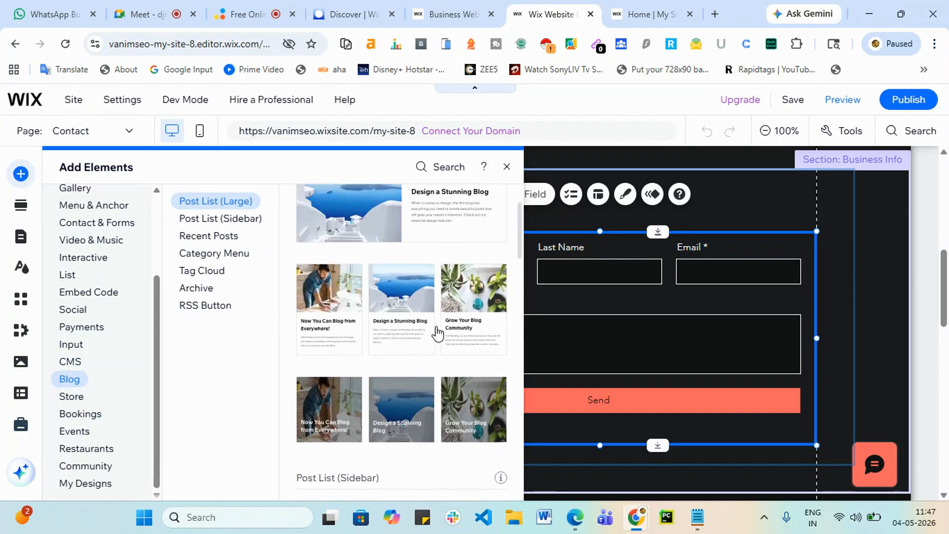
click(438, 315)
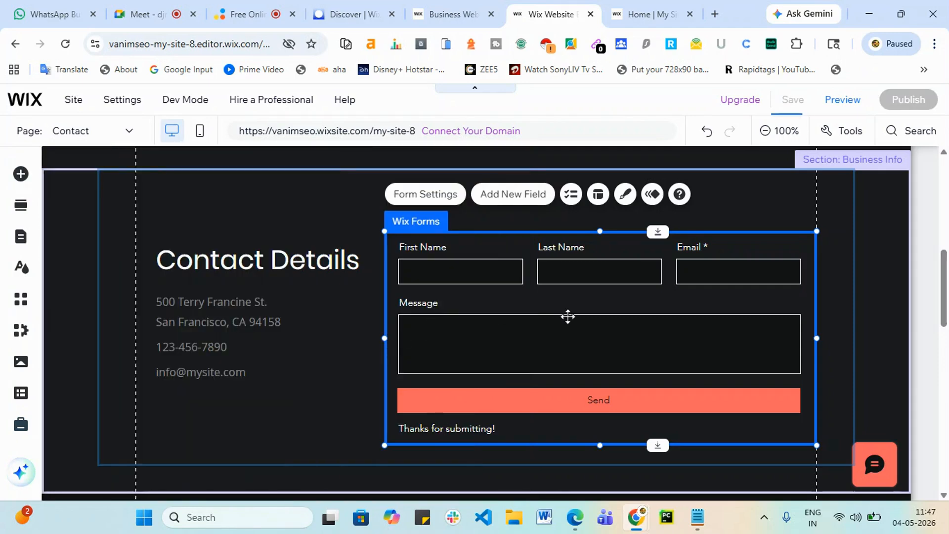
Switch the editor from the Contact page to the site's Blog page
scroll(698, 309, up, 3)
scroll(699, 309, up, 5)
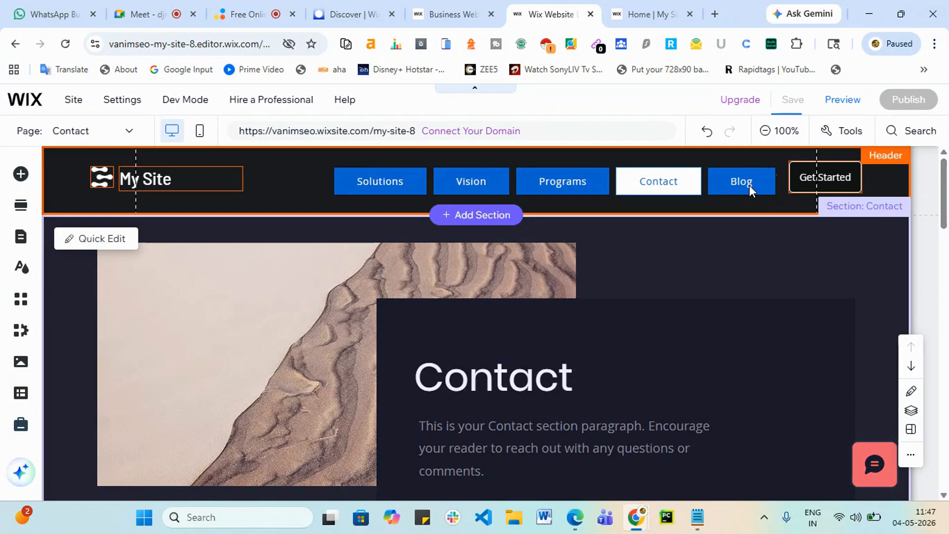
click(749, 185)
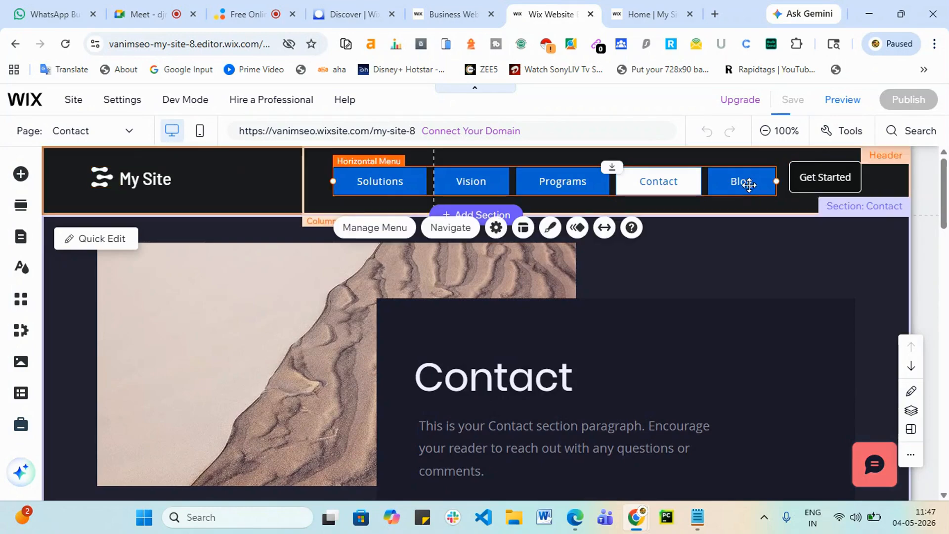
click(137, 134)
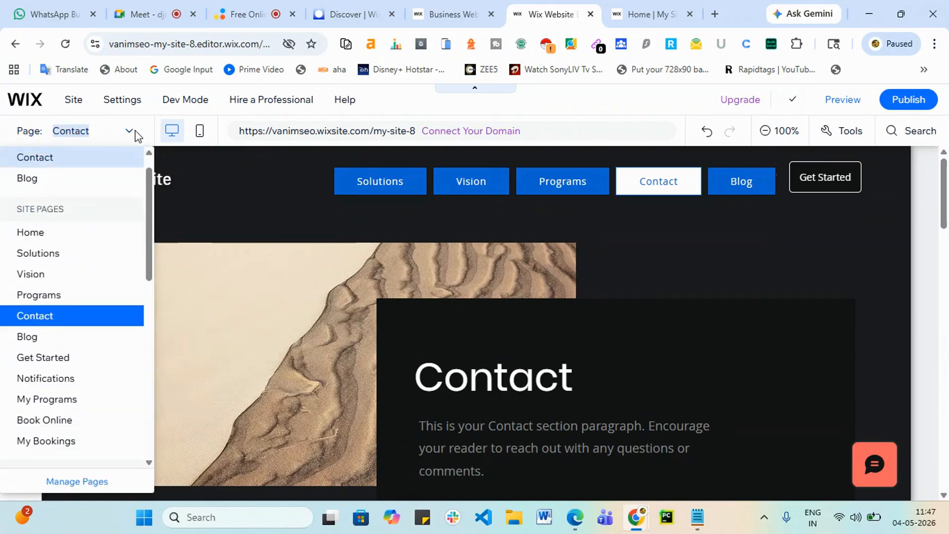
click(39, 340)
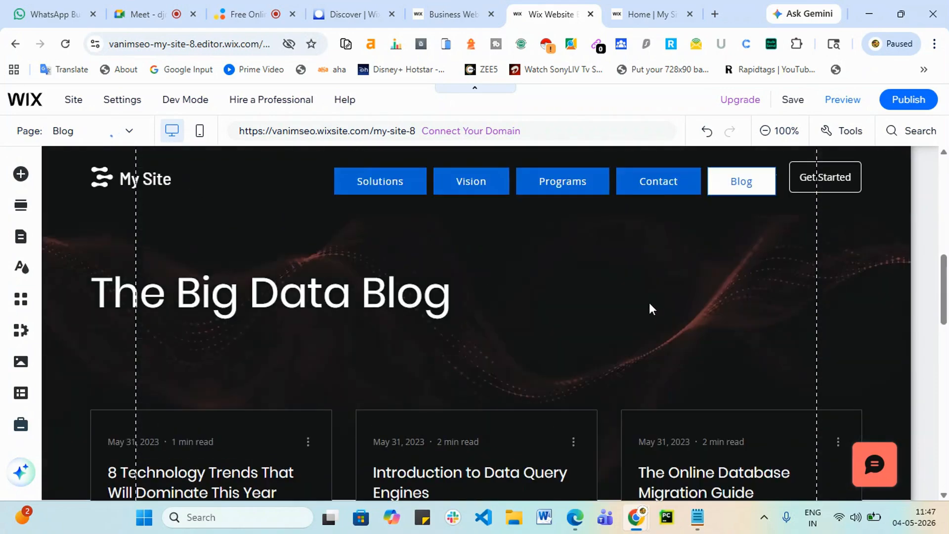
Look over the Blog page from its heading through all the post cards and return to its beginning
scroll(646, 304, down, 10)
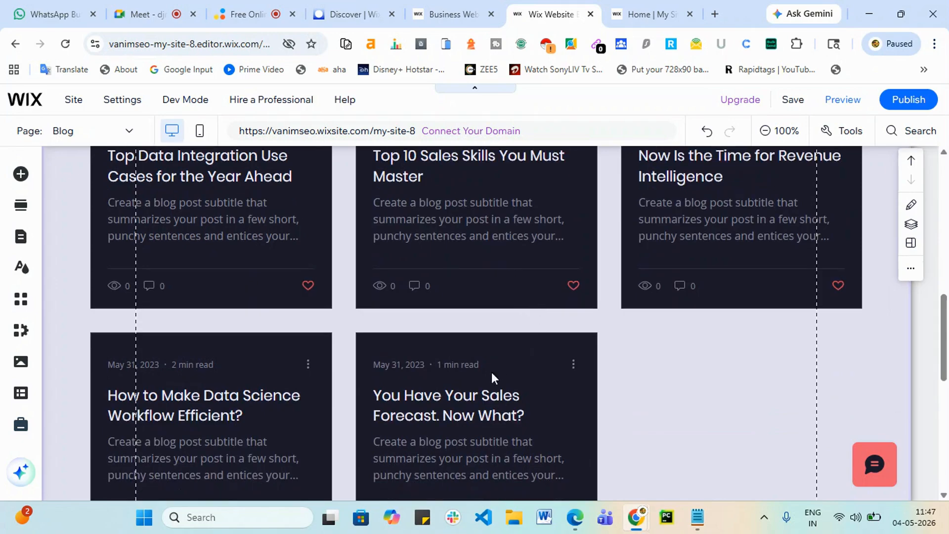
scroll(405, 398, down, 6)
scroll(441, 328, up, 6)
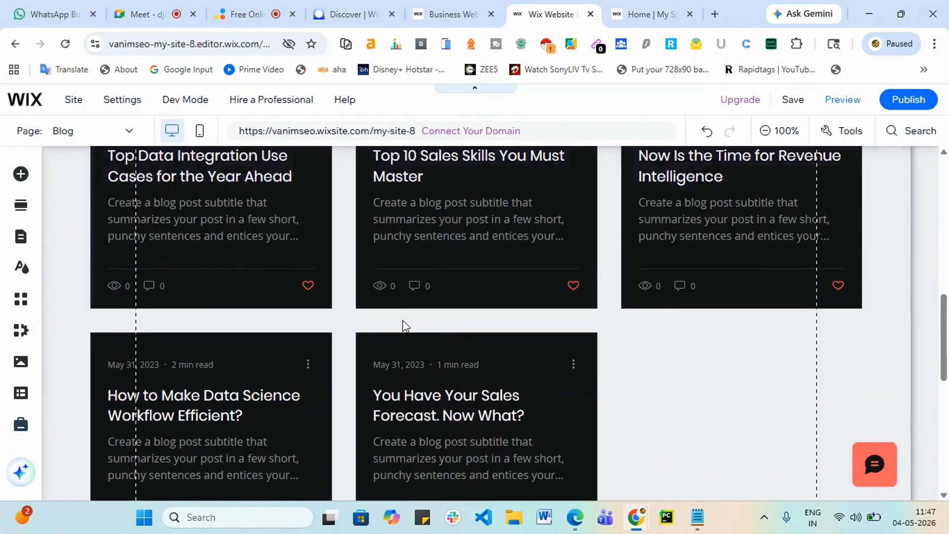
scroll(376, 321, up, 6)
scroll(648, 387, down, 1)
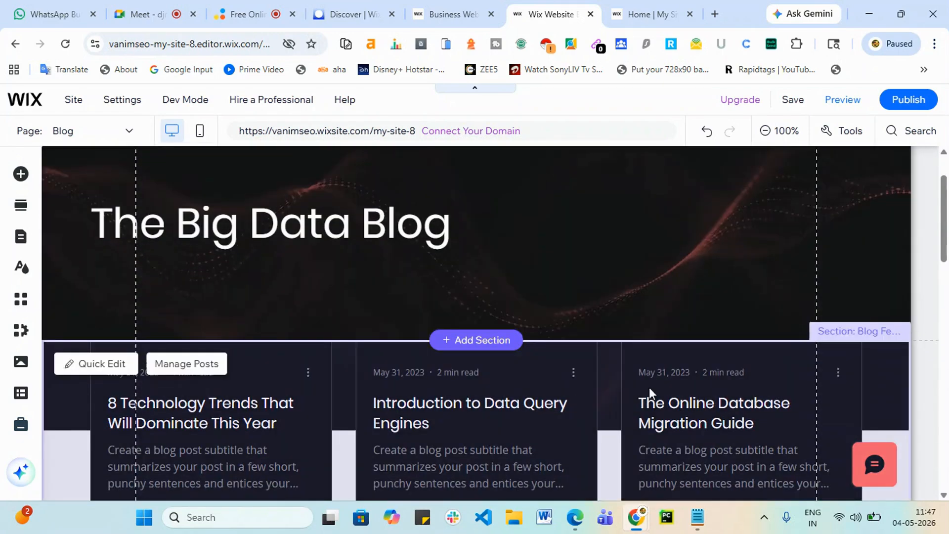
scroll(536, 389, down, 8)
scroll(544, 376, down, 3)
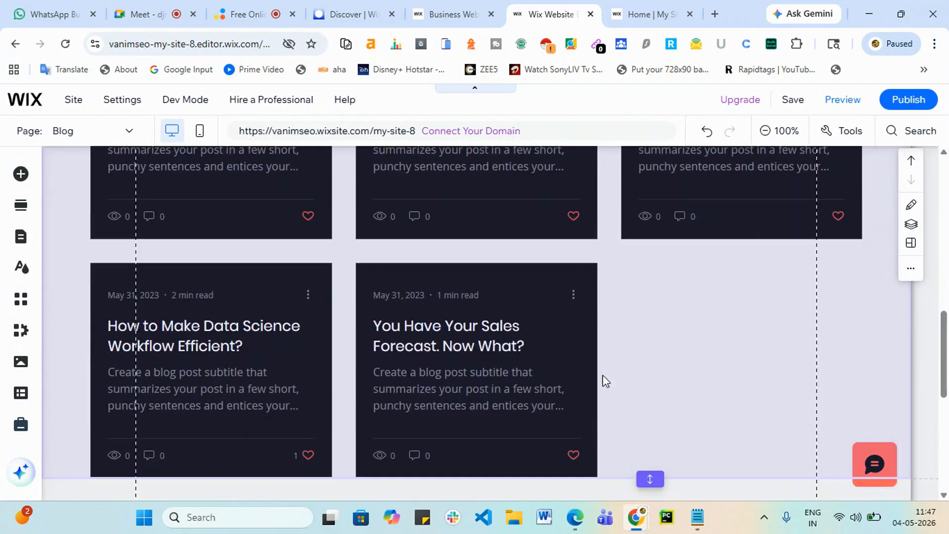
scroll(539, 330, up, 11)
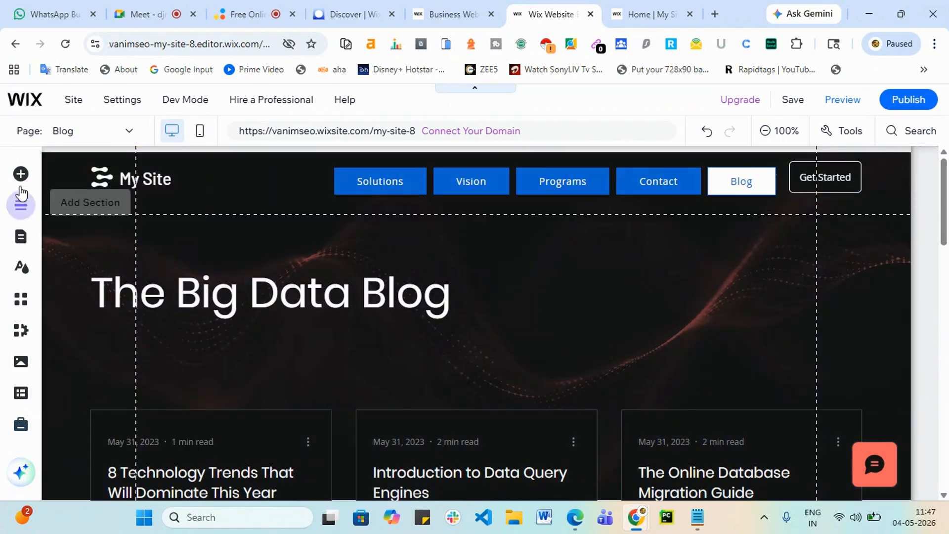
Open the element library and browse the Restaurants and Bookings elements
click(21, 174)
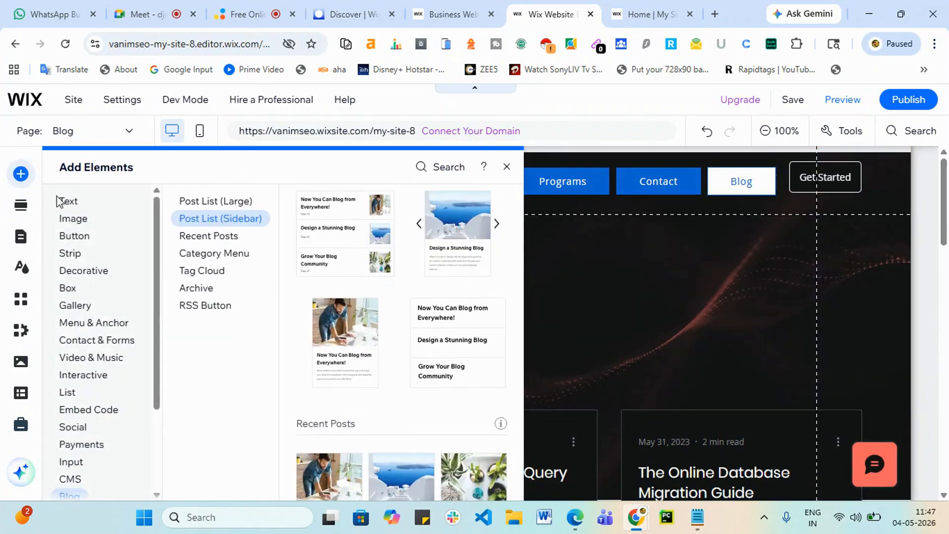
scroll(93, 452, down, 3)
click(87, 450)
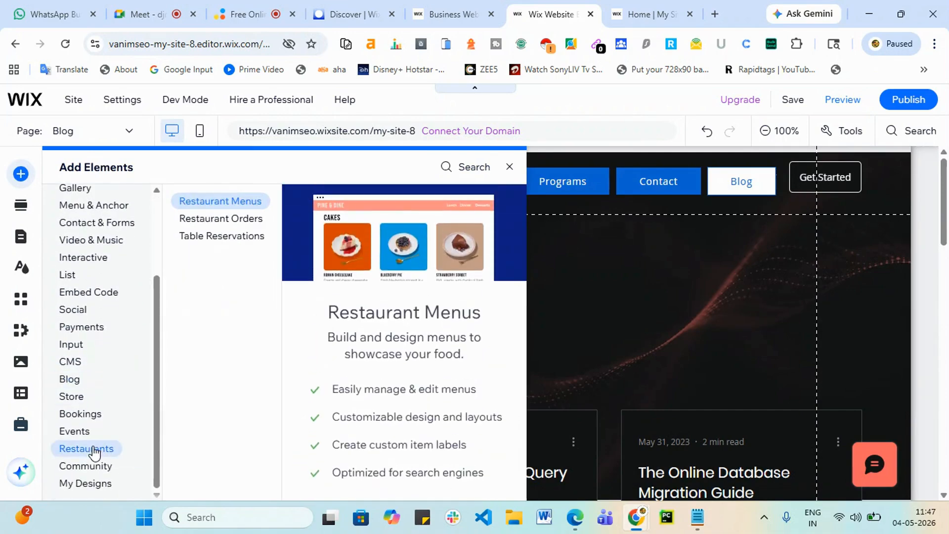
click(80, 414)
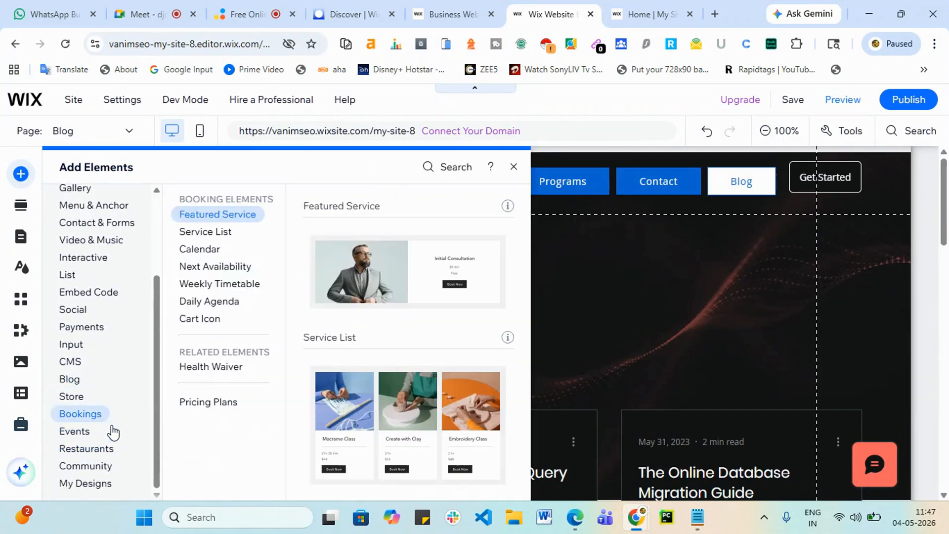
click(108, 449)
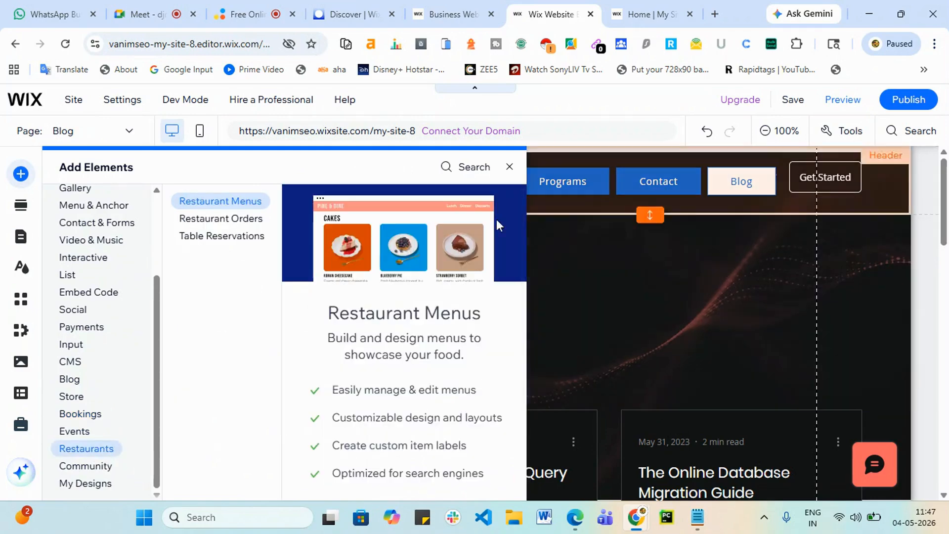
Browse the available section categories with the Welcome designs, and check the Blog page down to its footer
click(24, 207)
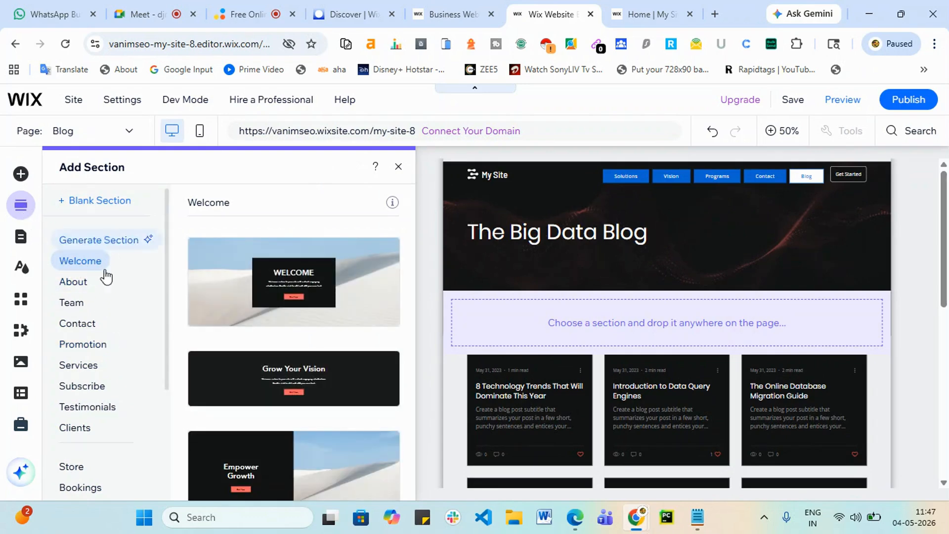
scroll(191, 356, down, 3)
scroll(166, 376, down, 2)
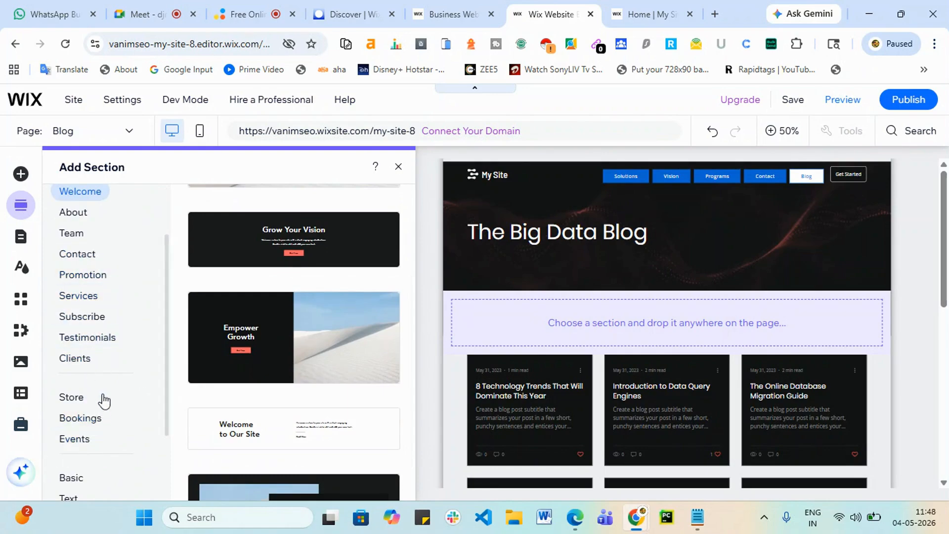
scroll(111, 455, down, 2)
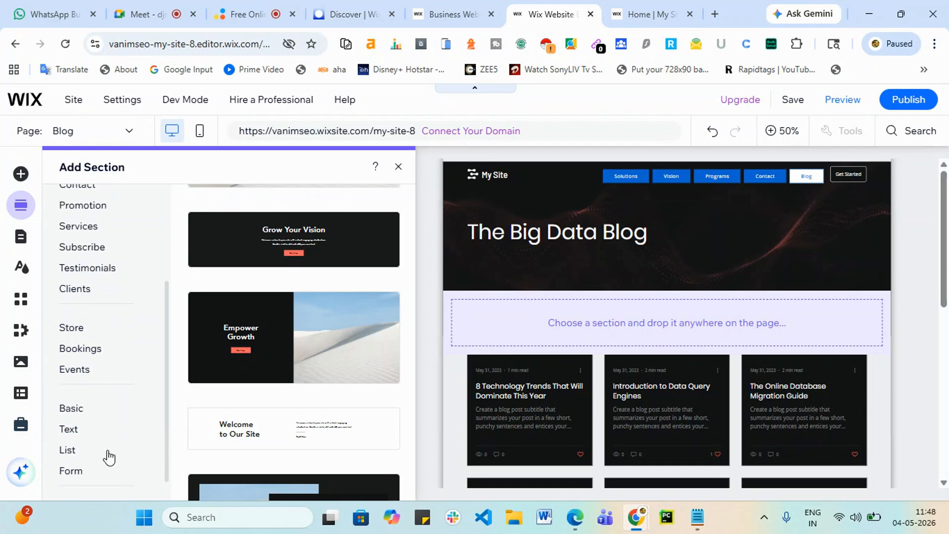
scroll(127, 356, up, 4)
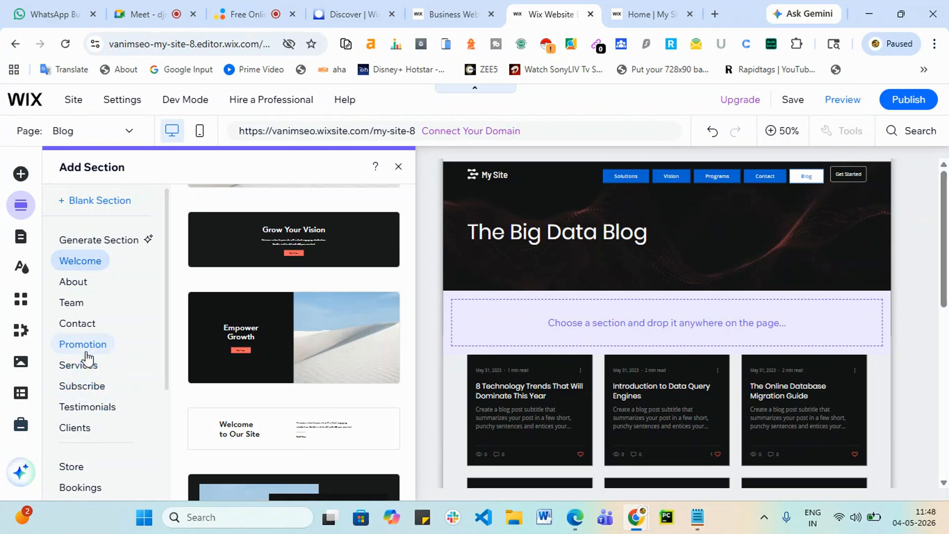
scroll(718, 372, down, 4)
scroll(770, 363, down, 2)
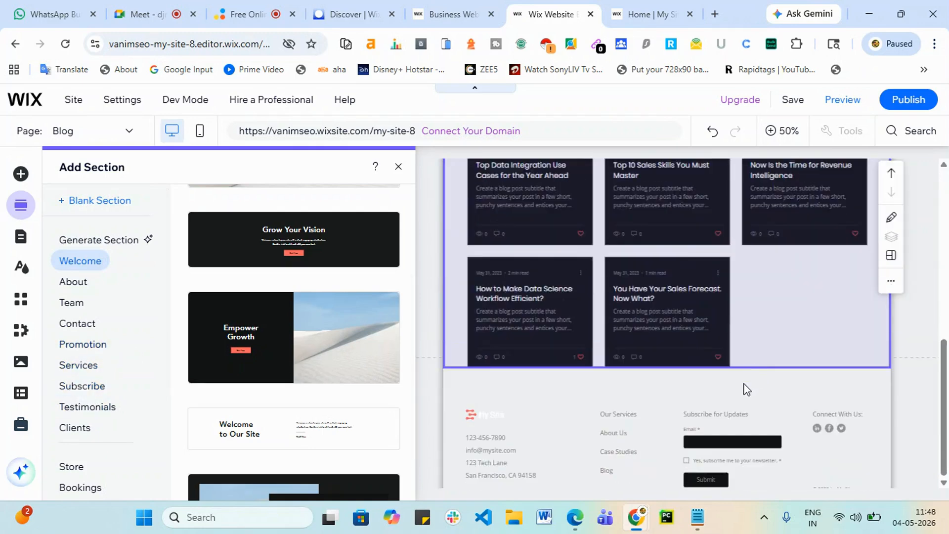
scroll(759, 339, up, 2)
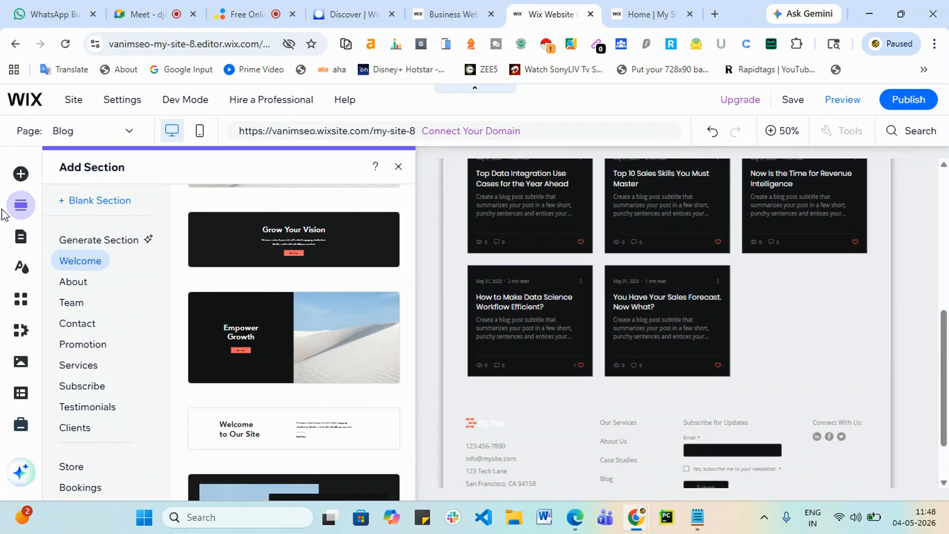
Review the site's page groups: Blog Pages, Signup & Login, Bookings Pages, Program Pages, Members Area and Dynamic Pages
click(21, 243)
click(20, 242)
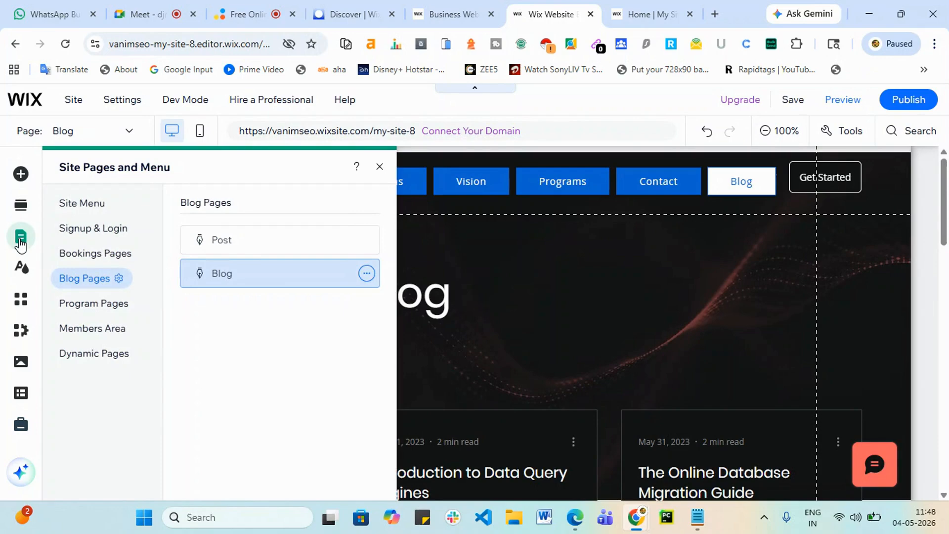
scroll(432, 358, down, 8)
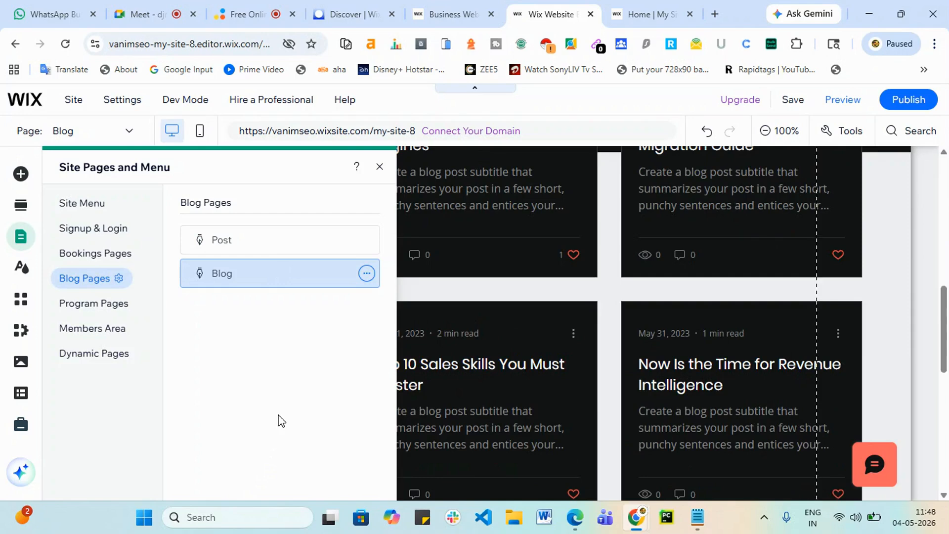
click(109, 234)
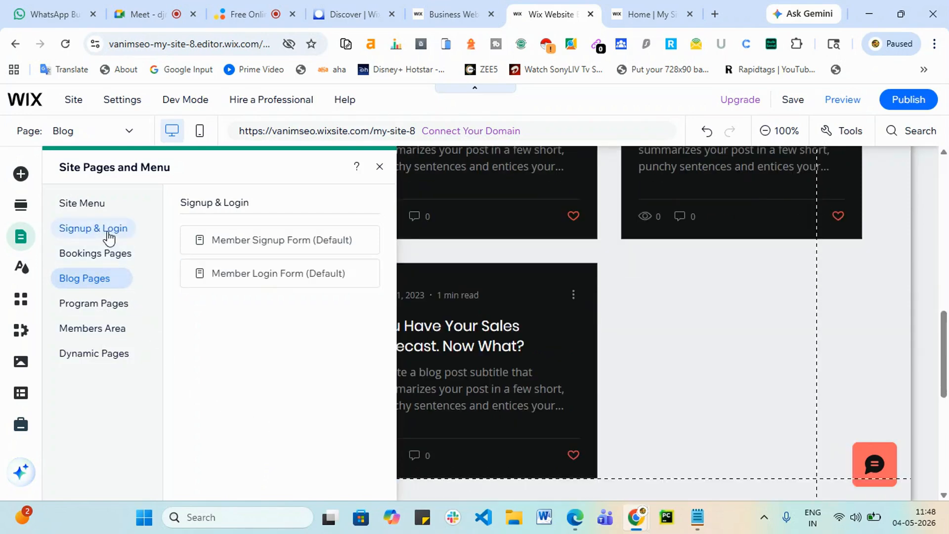
click(112, 263)
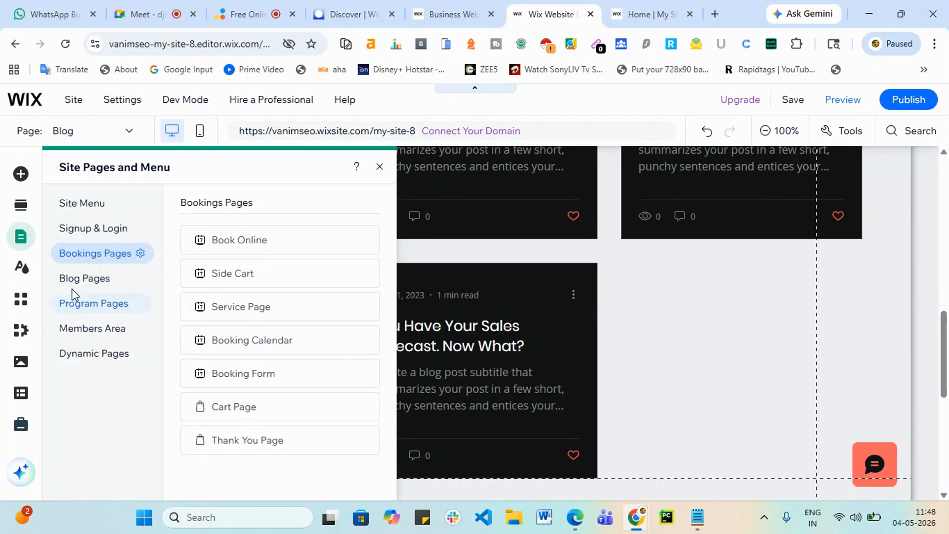
click(82, 313)
click(106, 334)
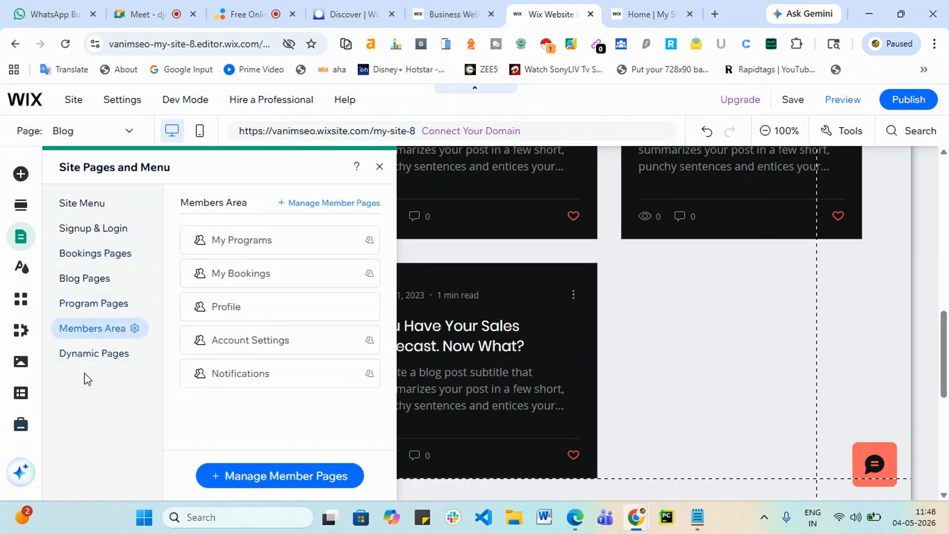
click(94, 355)
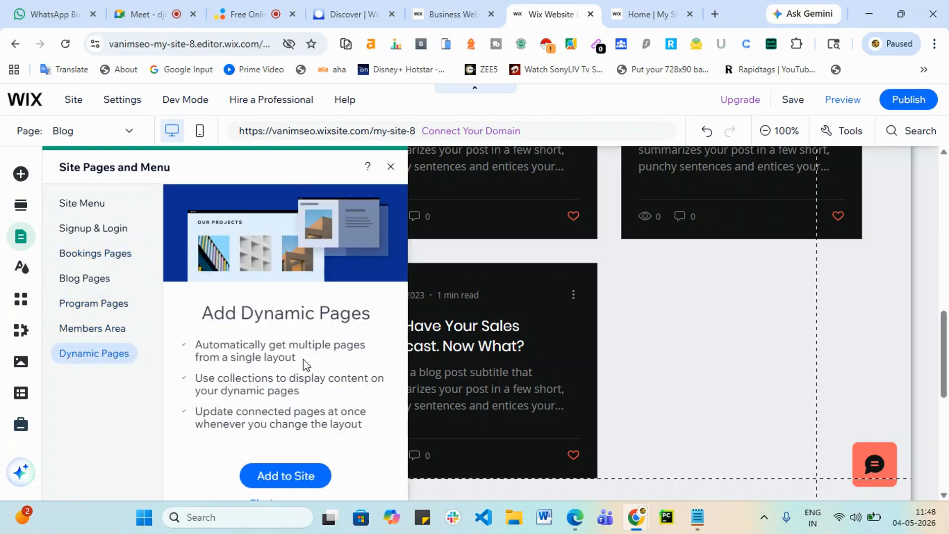
Change the site theme to the featured Dynamic theme
click(21, 271)
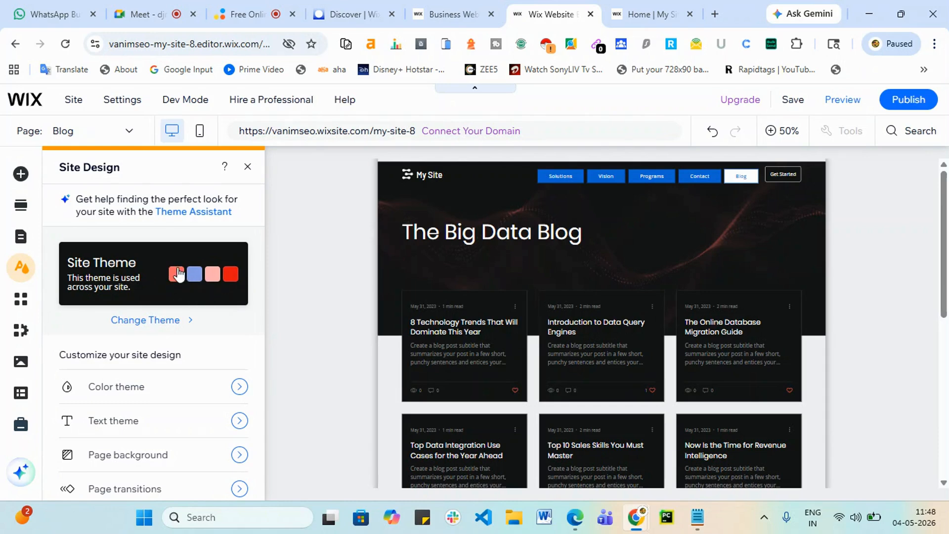
click(178, 275)
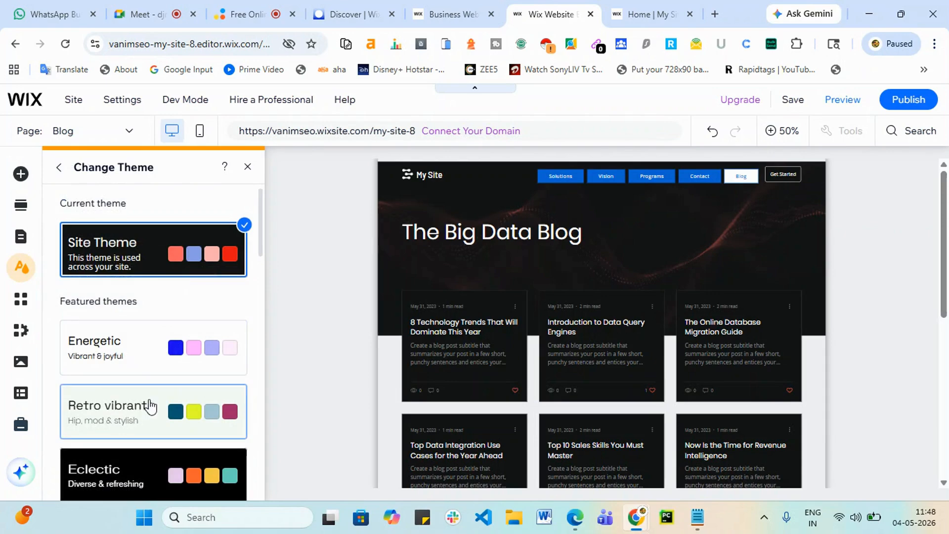
scroll(151, 405, down, 5)
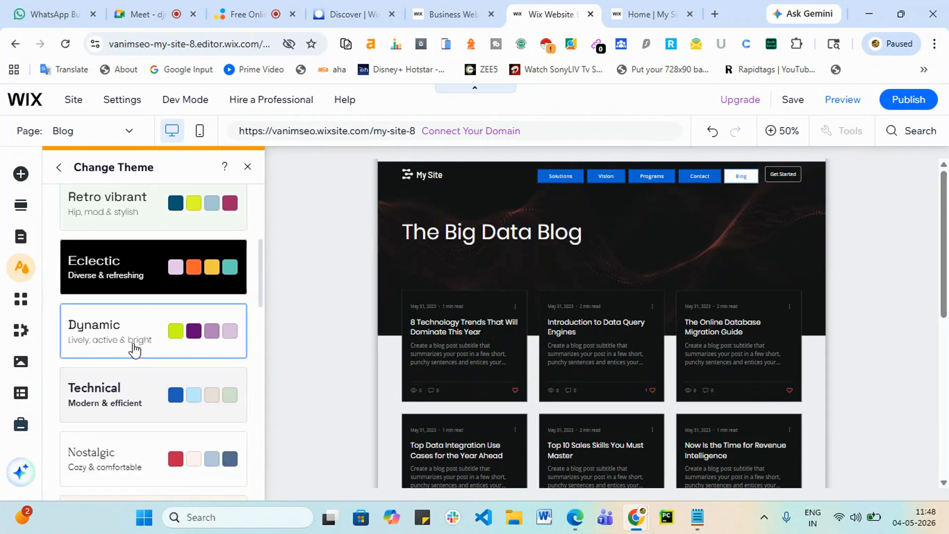
click(134, 350)
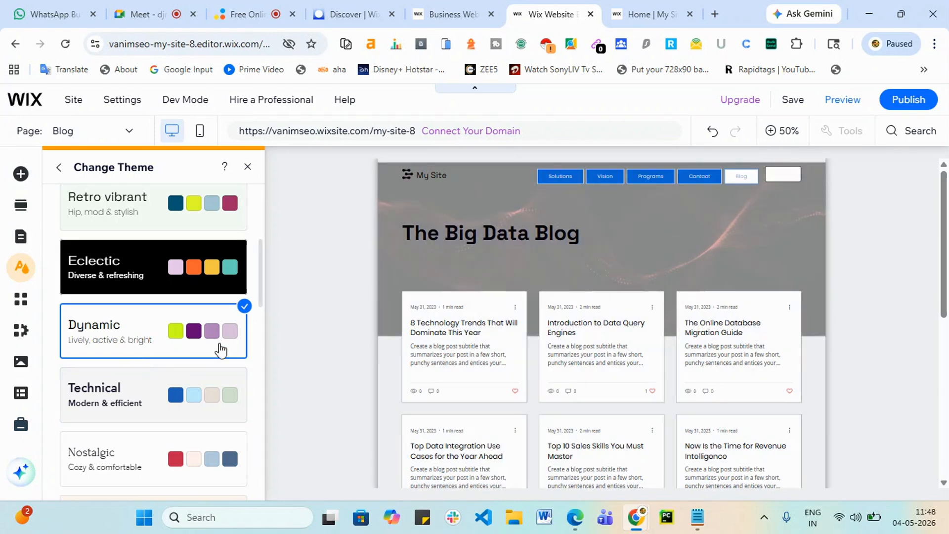
scroll(122, 391, down, 1)
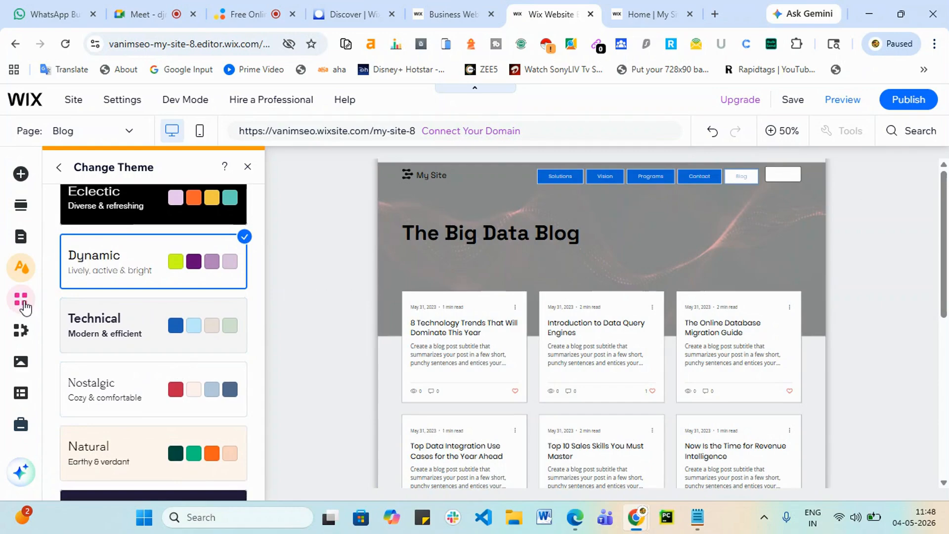
Open the Wix App Market and look through its app categories, including the Media & Content and Sell Online subcategories
click(22, 303)
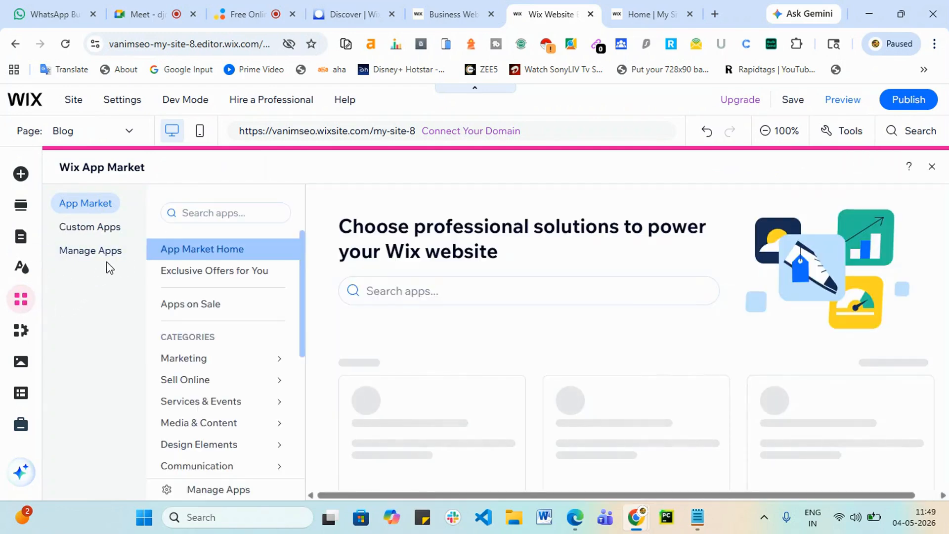
scroll(225, 341, down, 3)
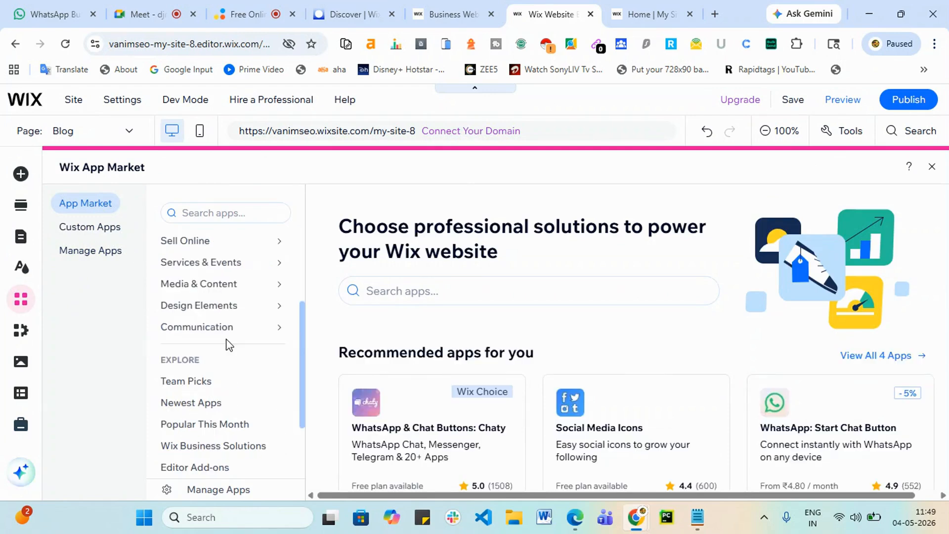
mouse_move(244, 332)
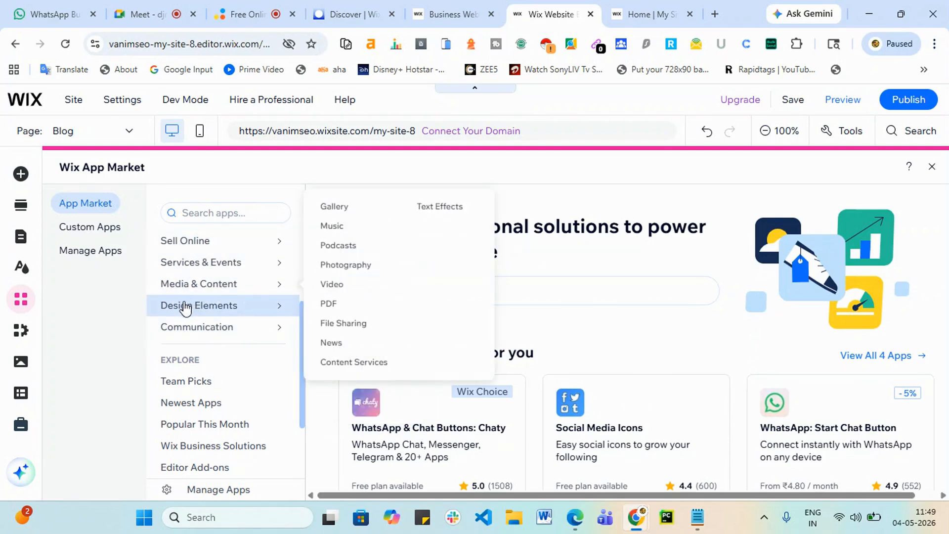
mouse_move(237, 251)
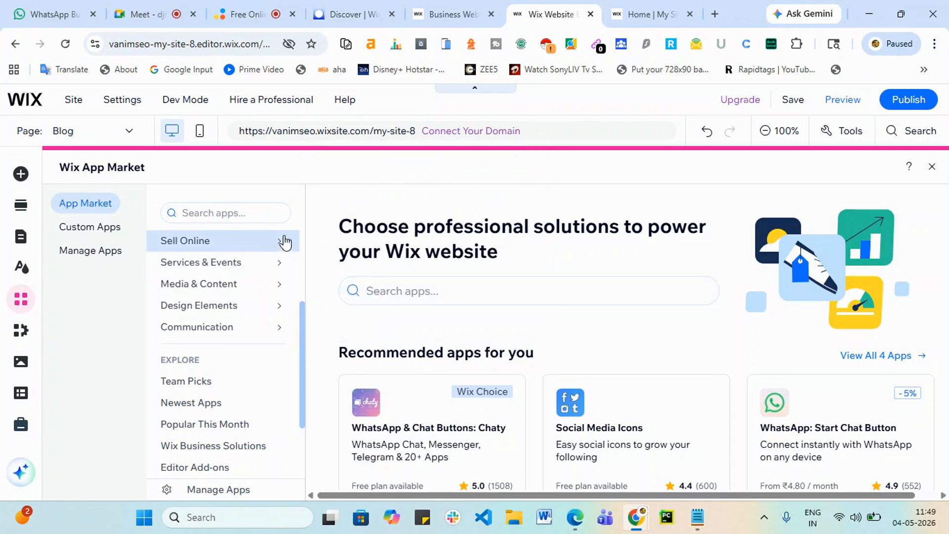
mouse_move(284, 240)
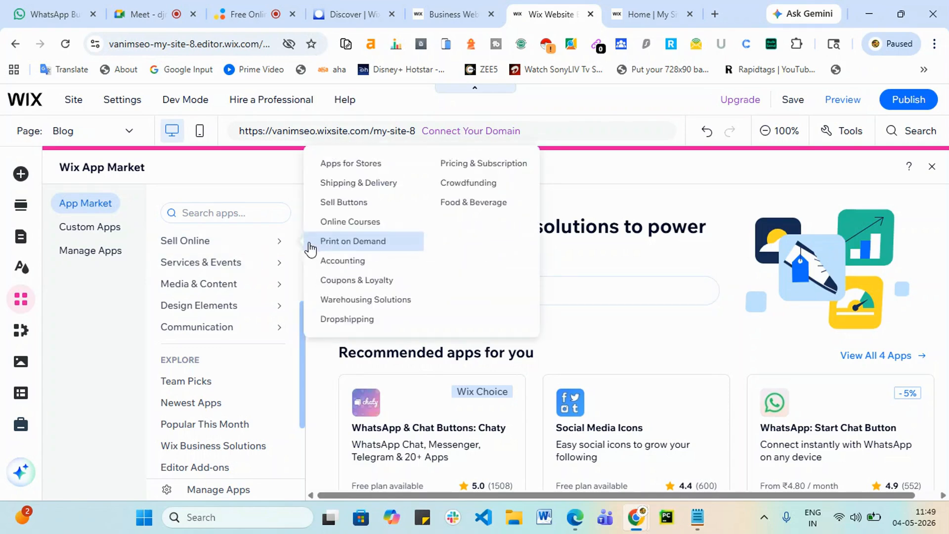
Open the Dropshipping subcategory of Sell Online and look through its apps down to IndiaMART Product Sourcing
click(339, 321)
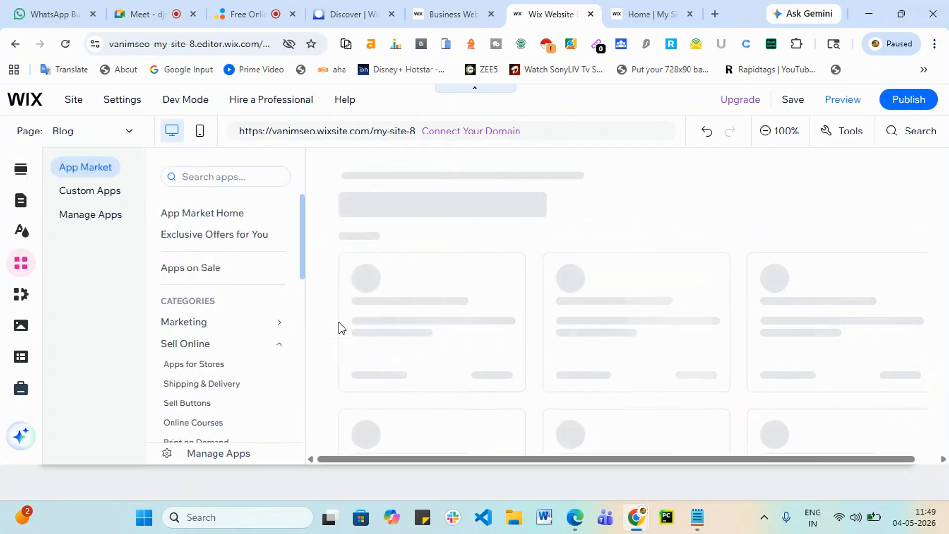
scroll(517, 312, down, 3)
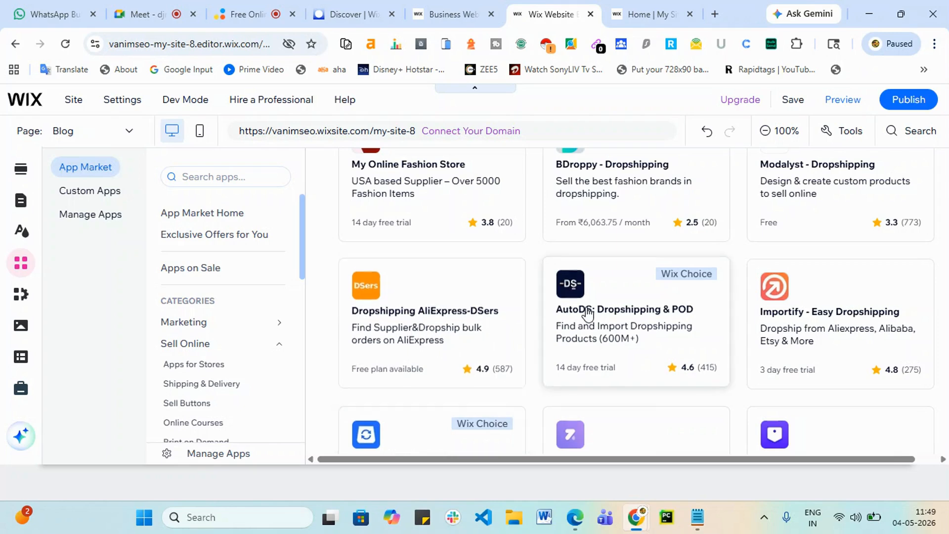
scroll(626, 315, up, 3)
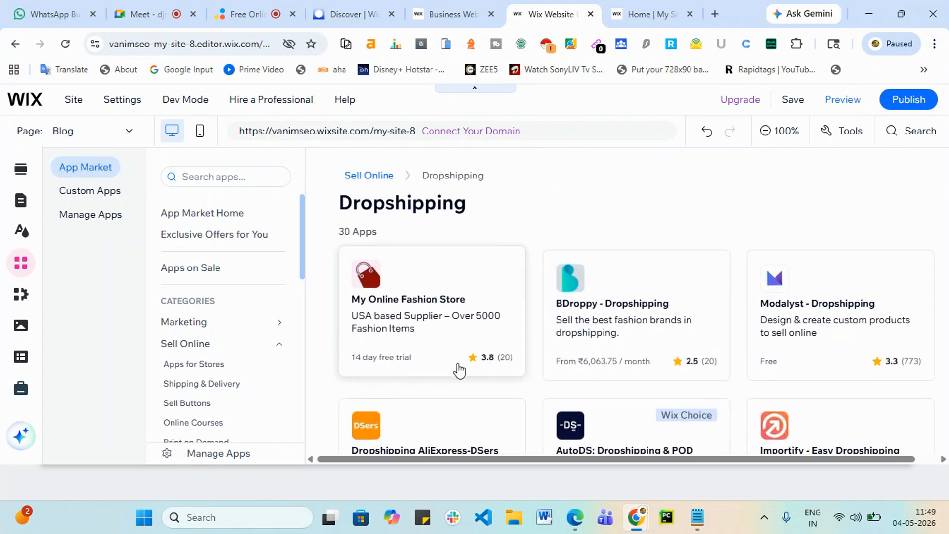
scroll(459, 370, down, 3)
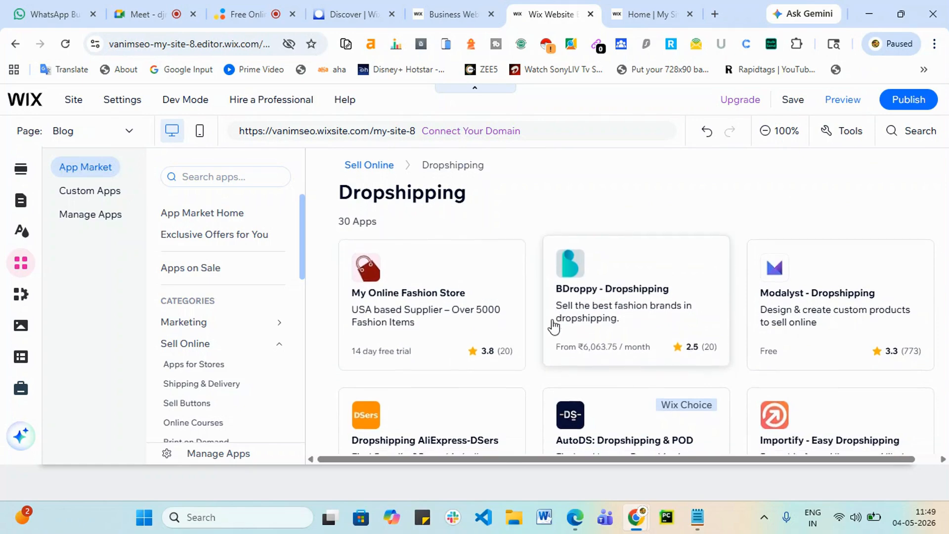
scroll(448, 365, down, 5)
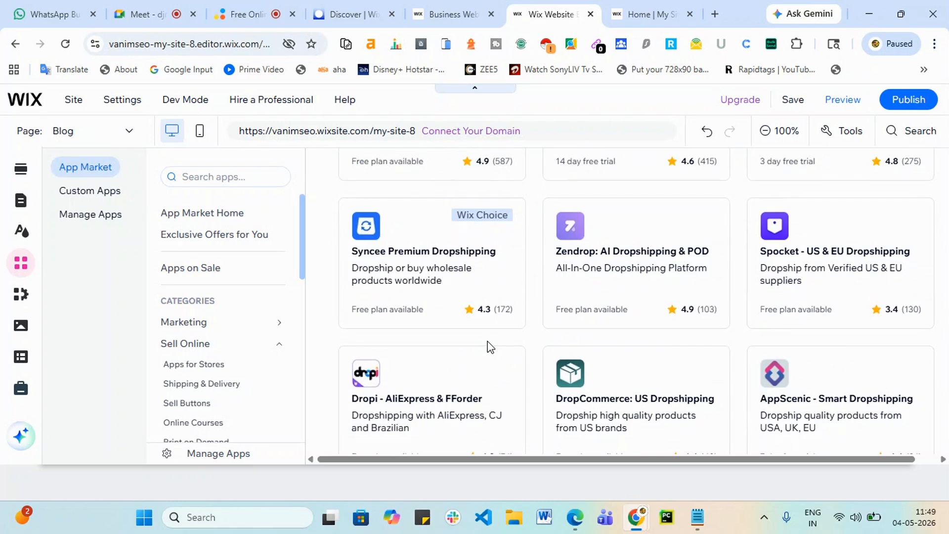
scroll(862, 375, down, 3)
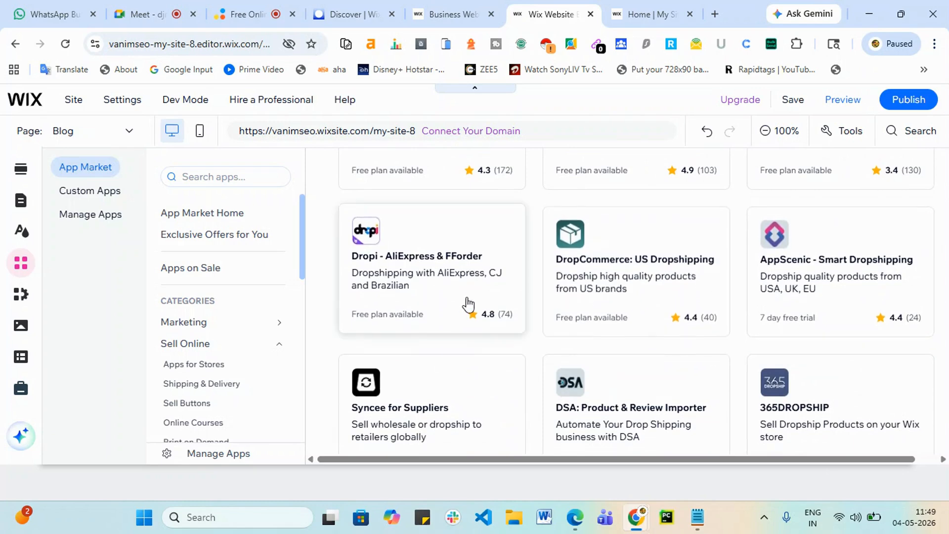
scroll(476, 294, up, 4)
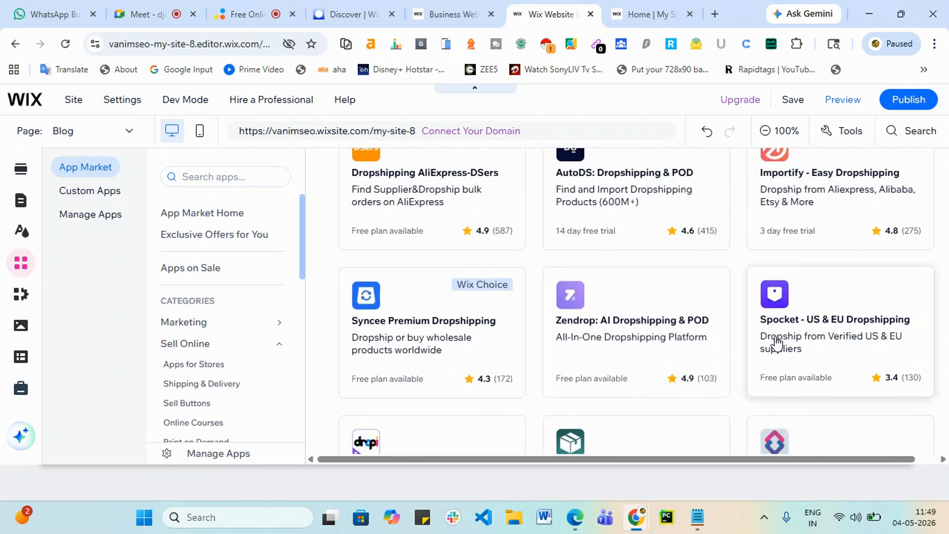
scroll(895, 341, up, 1)
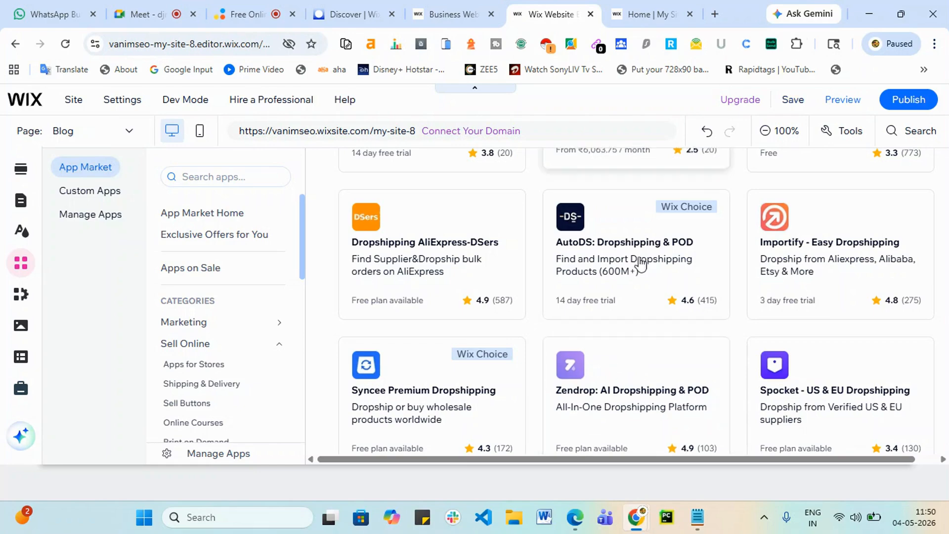
scroll(606, 354, up, 4)
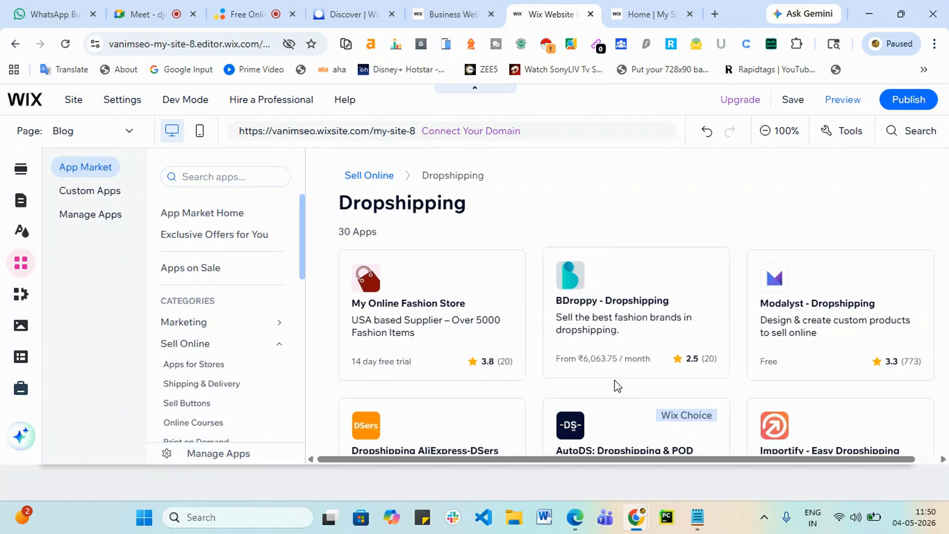
scroll(632, 367, down, 3)
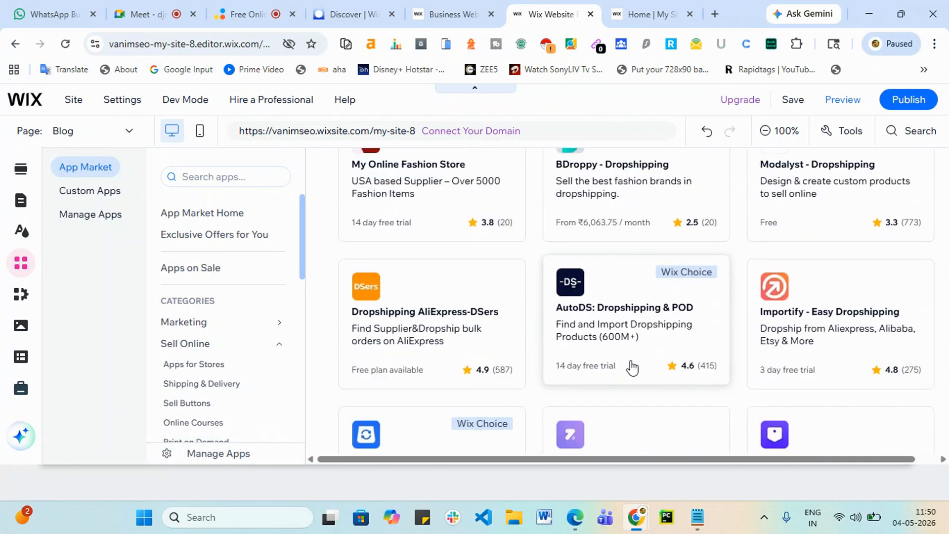
scroll(626, 368, down, 9)
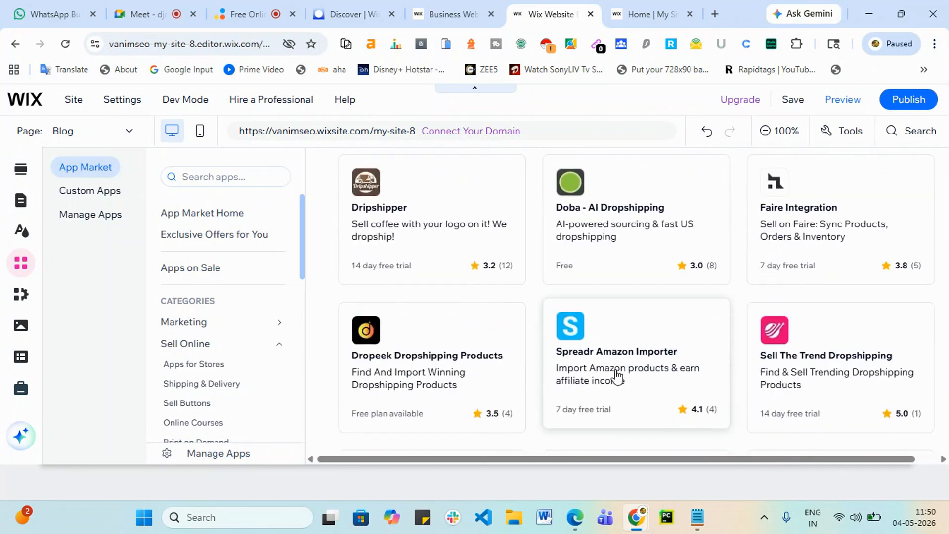
scroll(617, 377, down, 4)
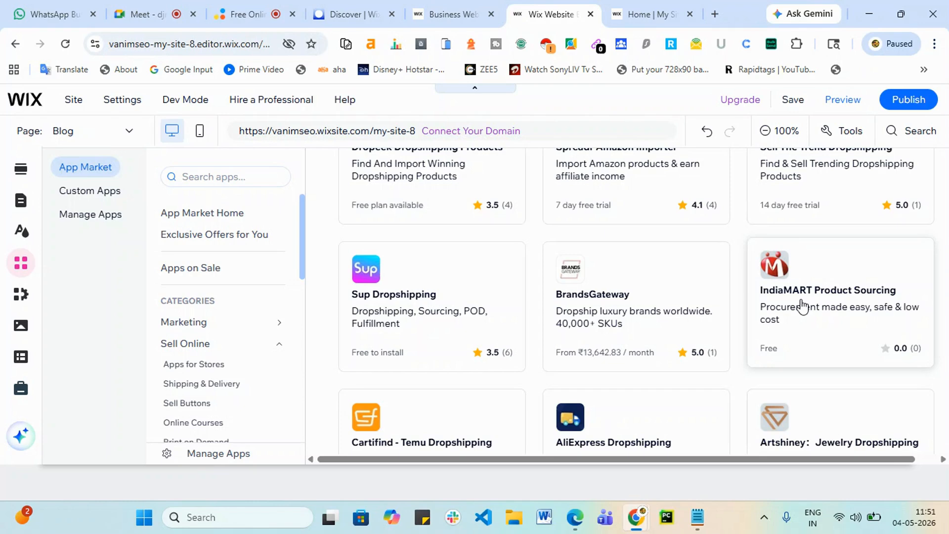
scroll(811, 301, down, 1)
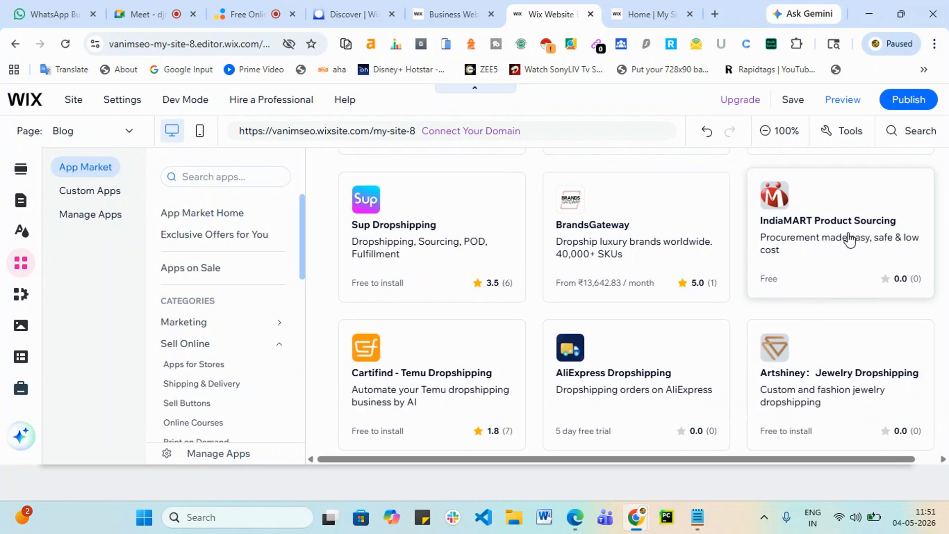
Open the IndiaMART Product Sourcing app page and review its overview, rating section and the suggested similar apps
click(850, 241)
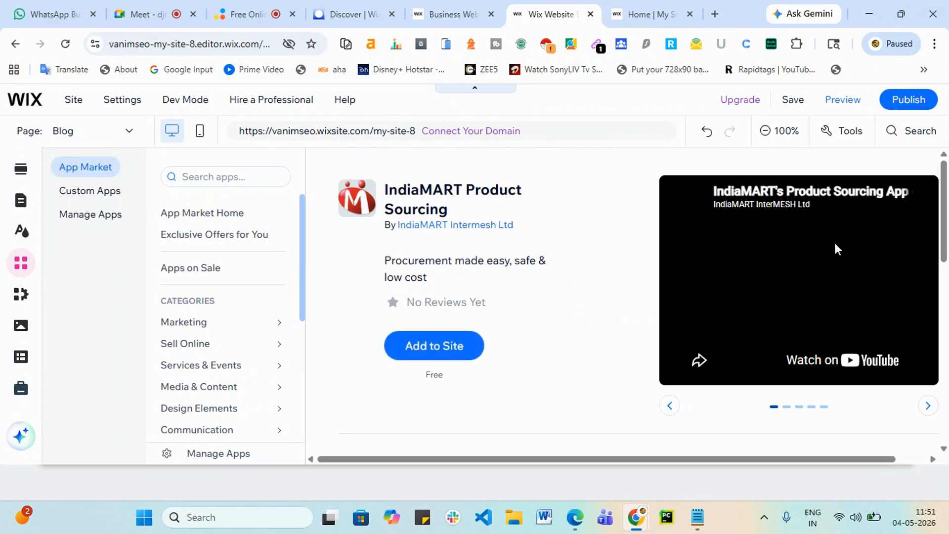
scroll(597, 369, down, 2)
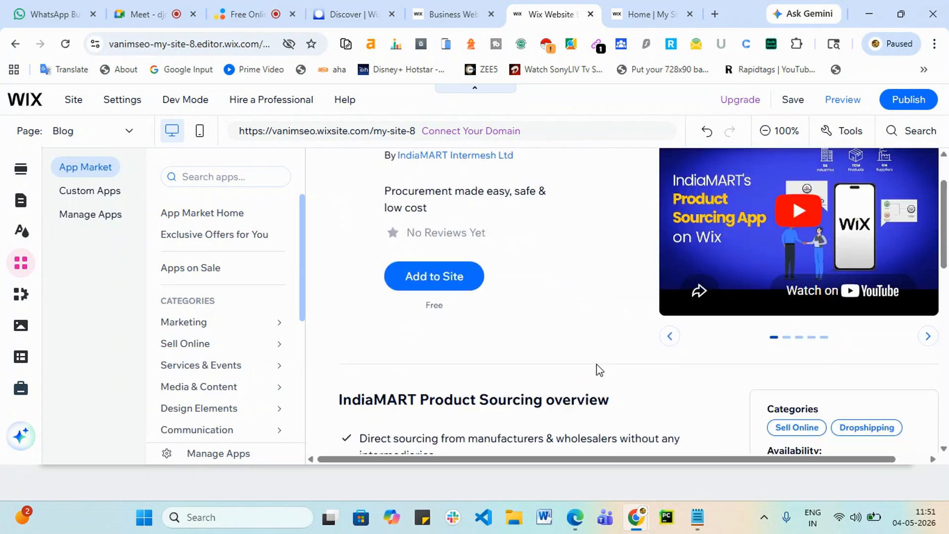
scroll(600, 369, down, 5)
scroll(605, 367, up, 1)
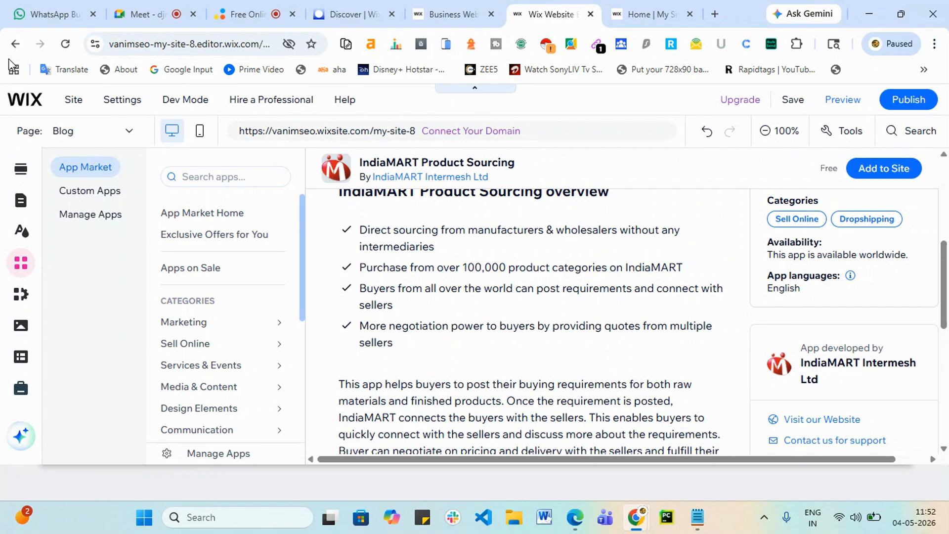
scroll(525, 225, down, 4)
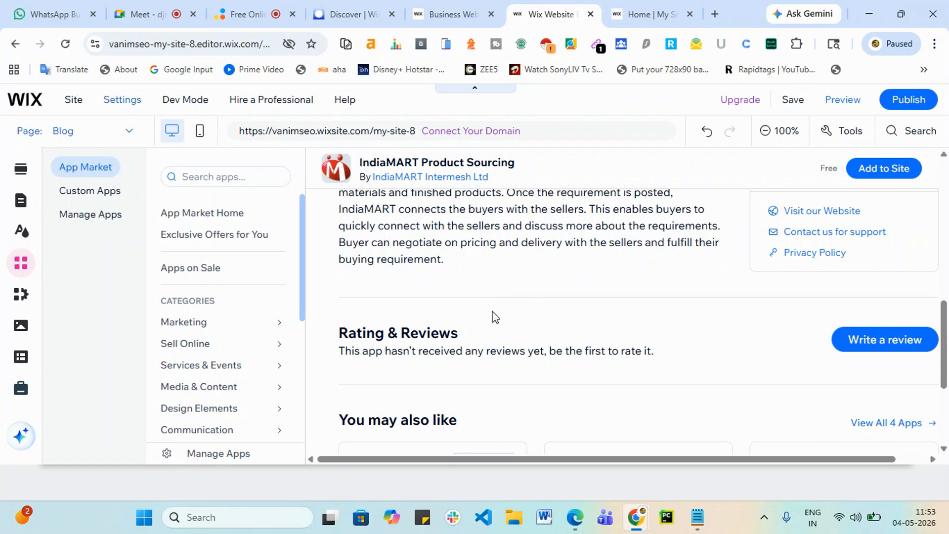
scroll(495, 317, down, 3)
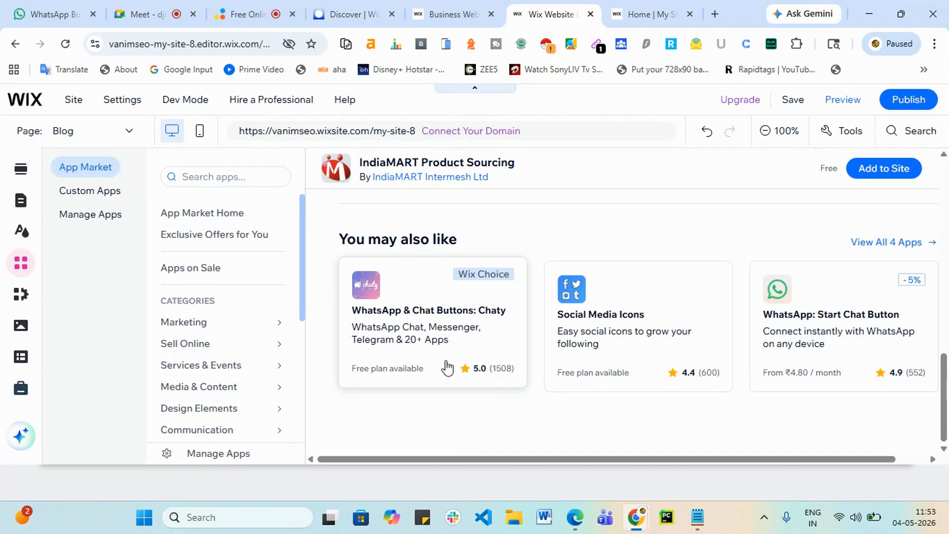
scroll(571, 352, up, 1)
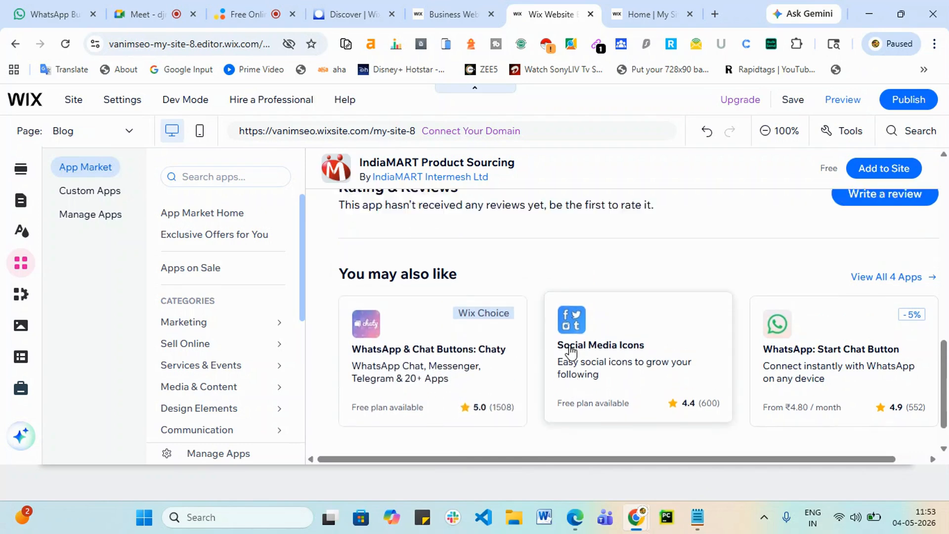
scroll(571, 352, up, 1)
scroll(858, 425, down, 2)
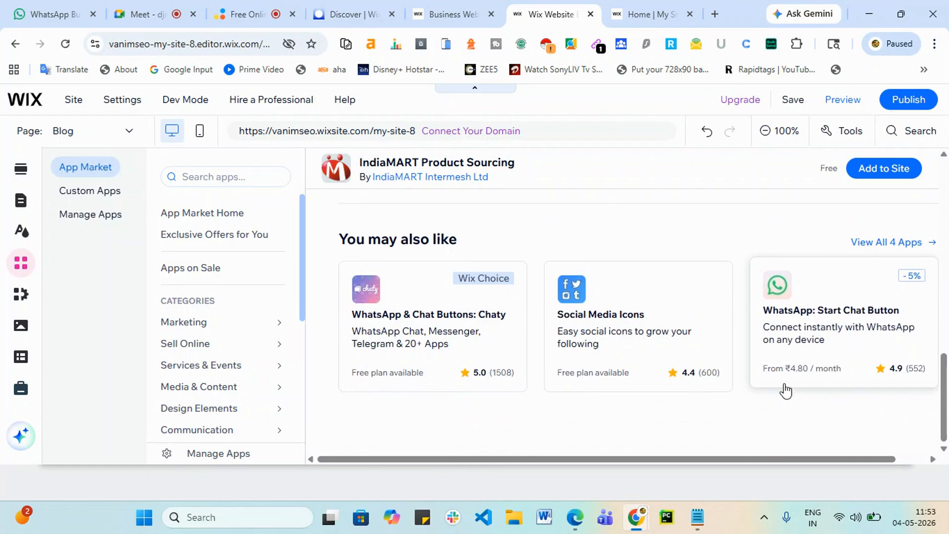
scroll(477, 305, up, 1)
scroll(476, 305, up, 5)
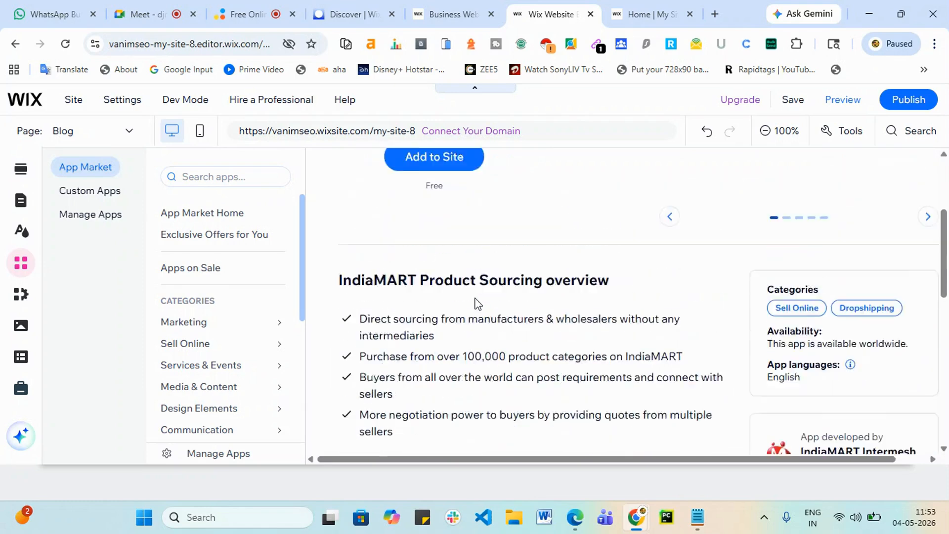
Open the Collect Leads collection under Apps to Help You and look through its lead-generation apps
scroll(262, 343, down, 4)
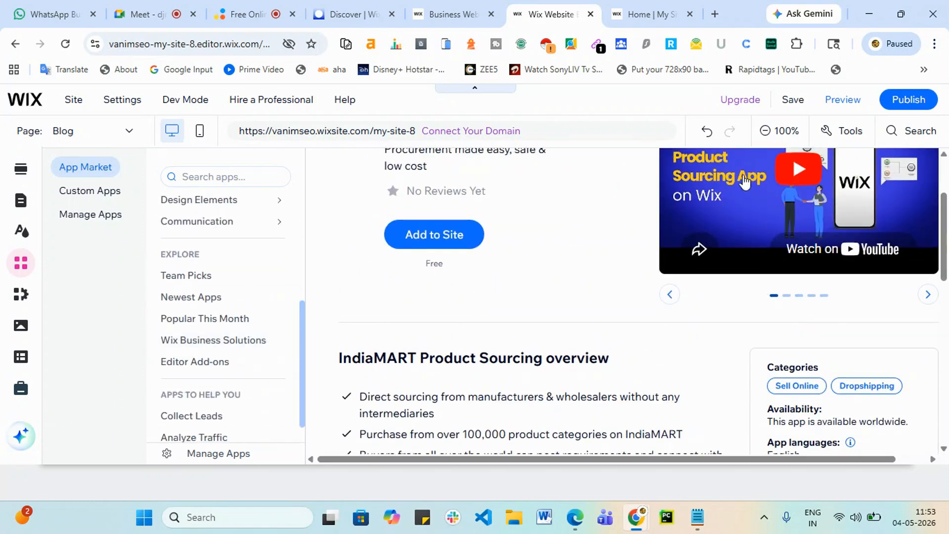
mouse_move(749, 102)
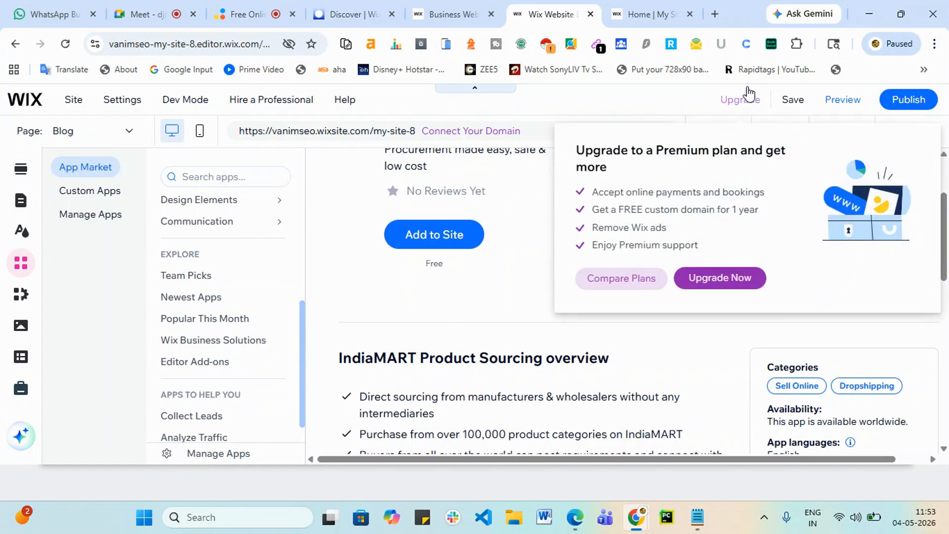
scroll(245, 366, down, 1)
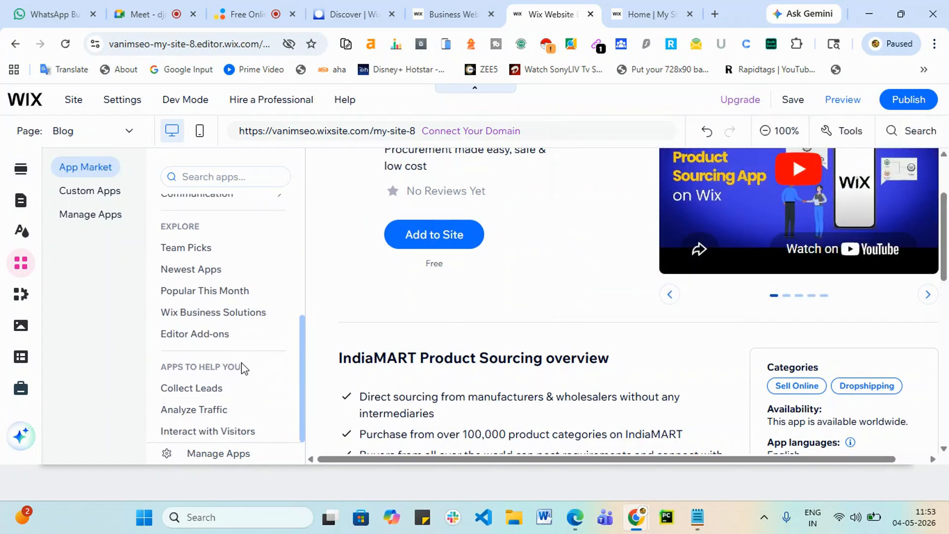
click(205, 398)
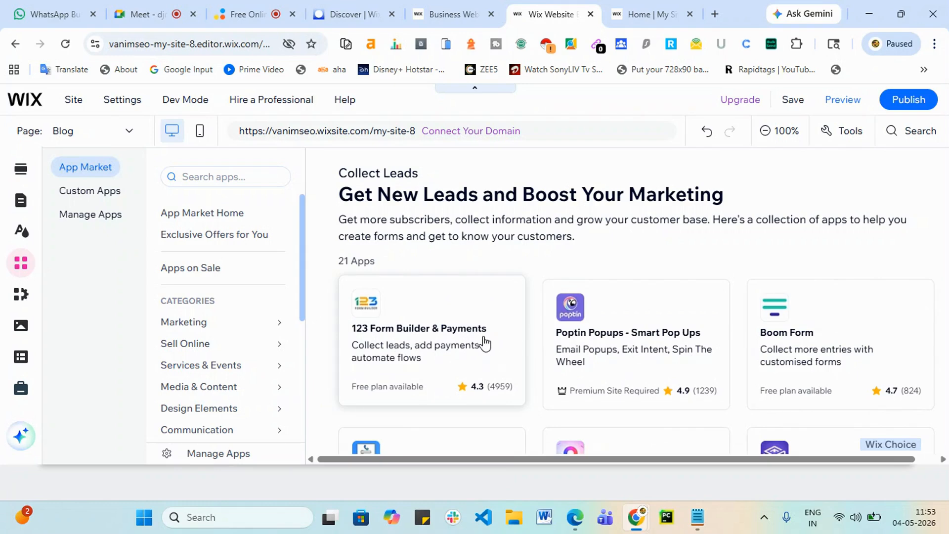
scroll(657, 346, down, 5)
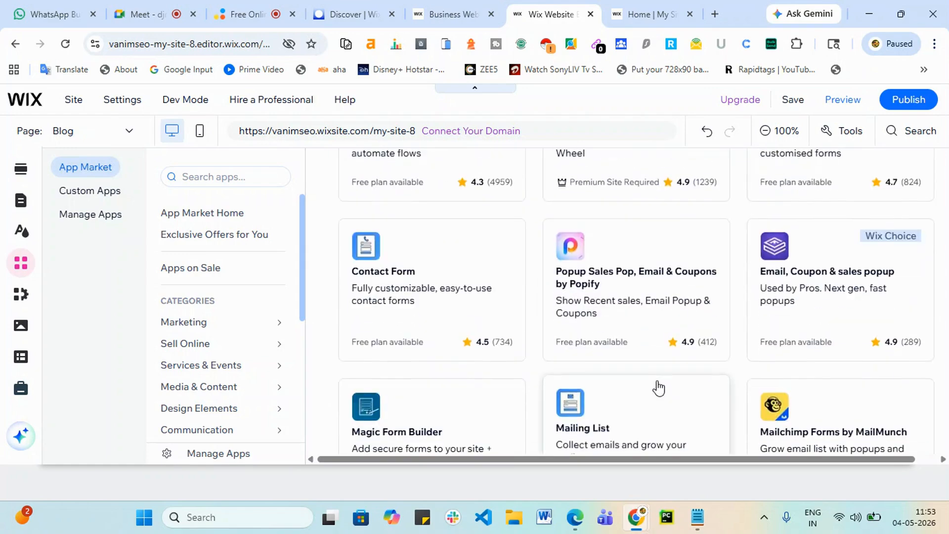
scroll(658, 388, down, 7)
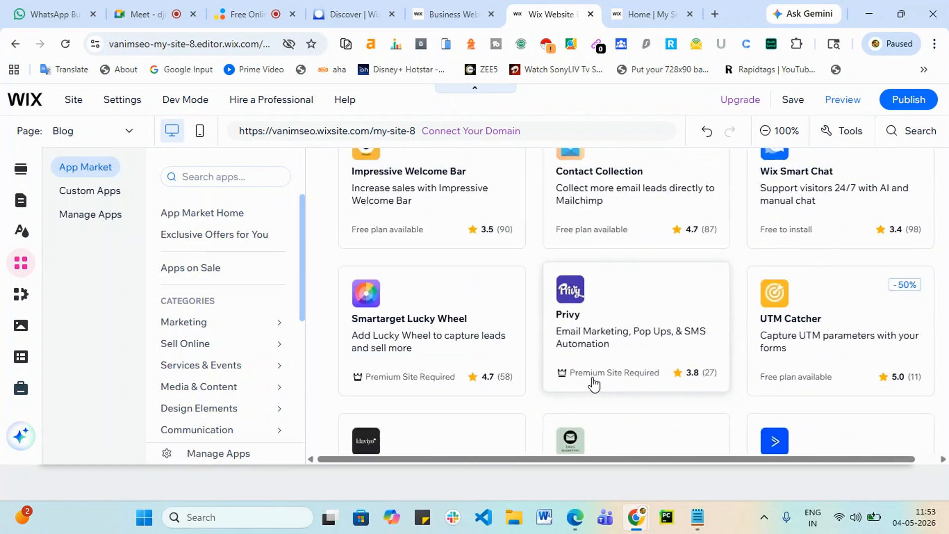
scroll(477, 396, up, 10)
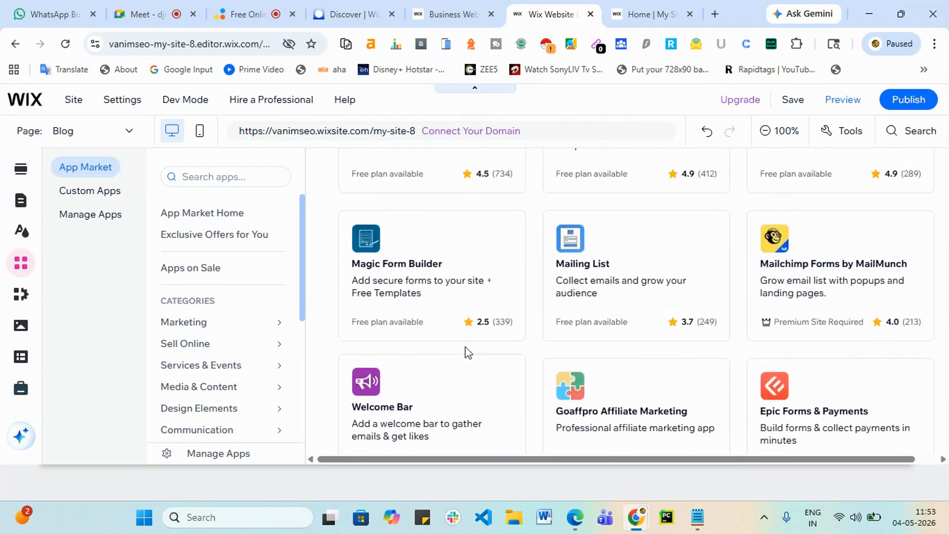
scroll(504, 328, up, 1)
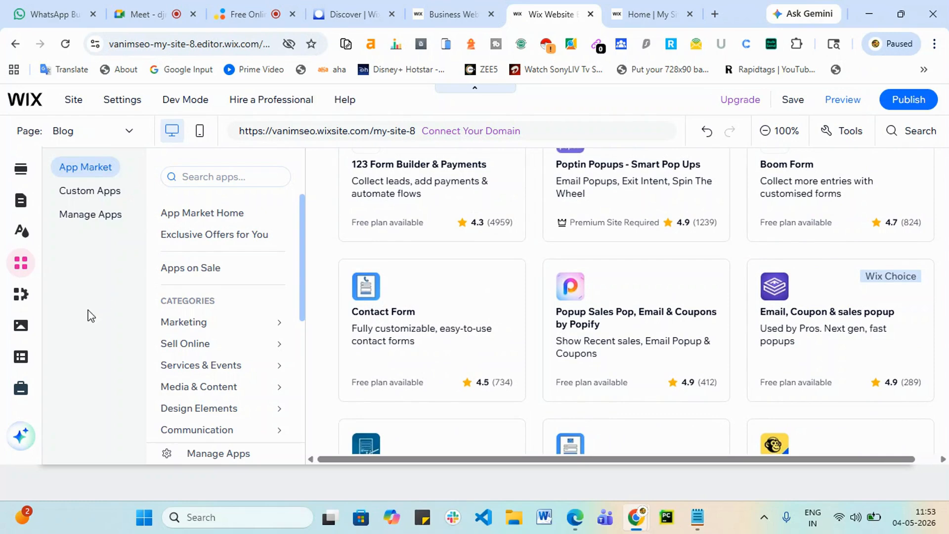
View the installed custom apps, open the Create New App page, and return to the site editor
click(78, 200)
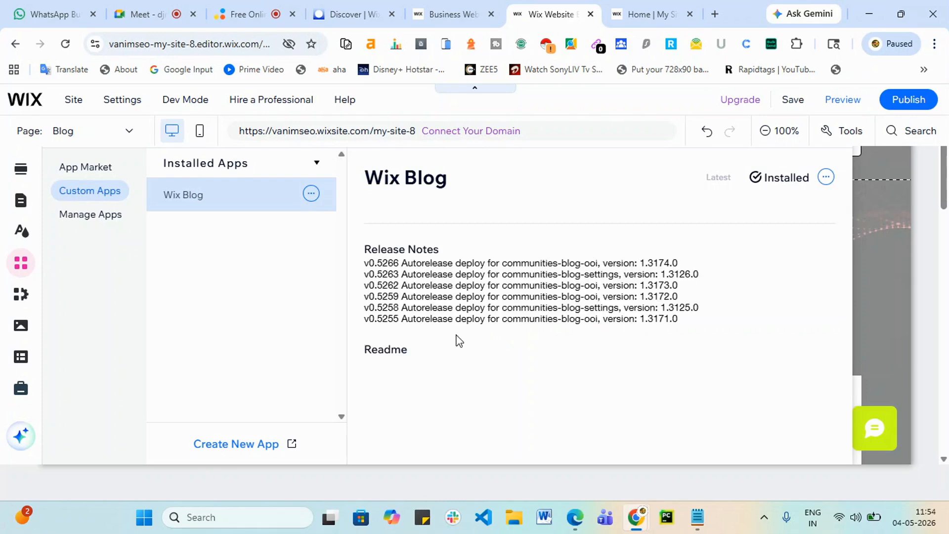
click(263, 446)
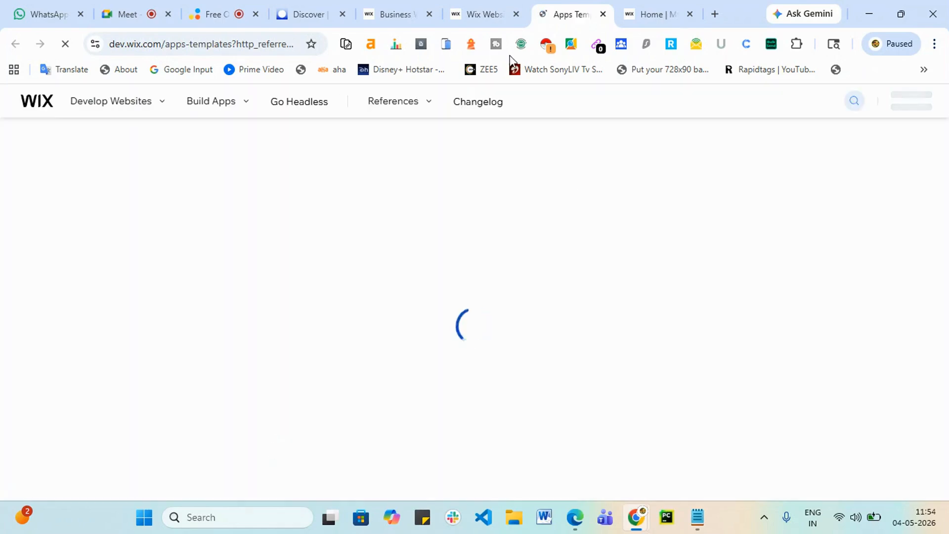
click(499, 7)
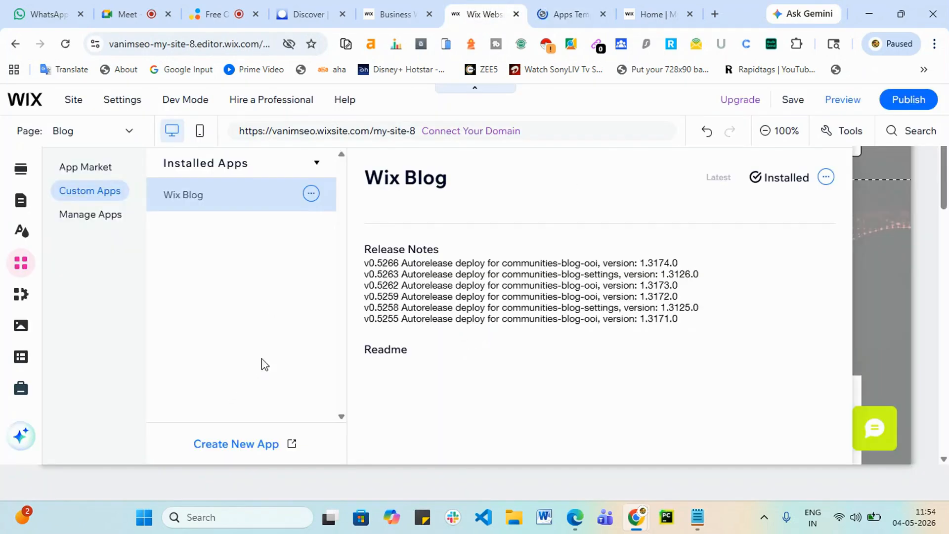
click(562, 9)
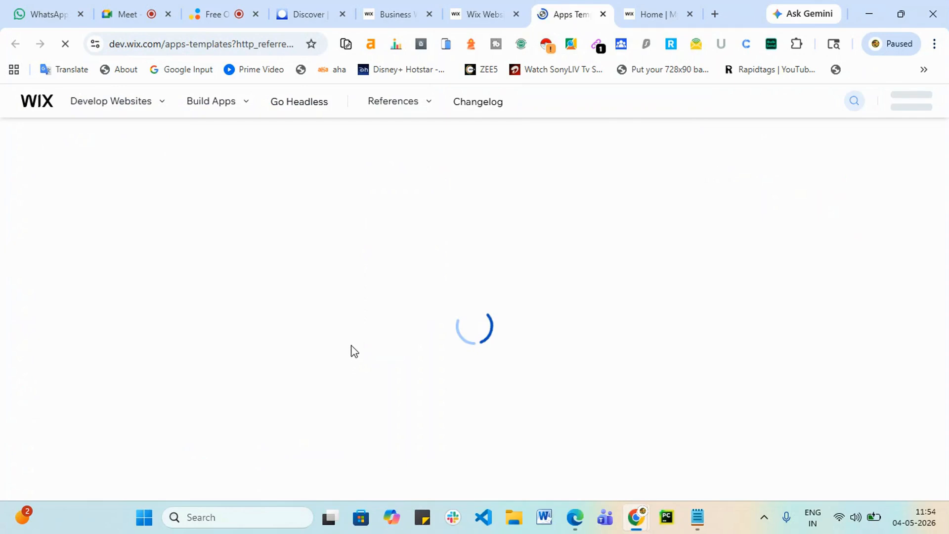
click(386, 7)
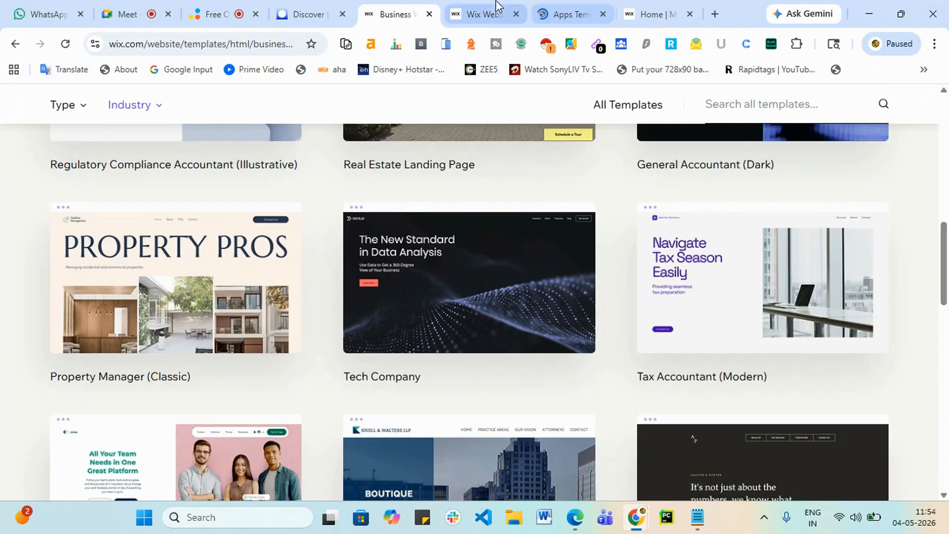
click(483, 11)
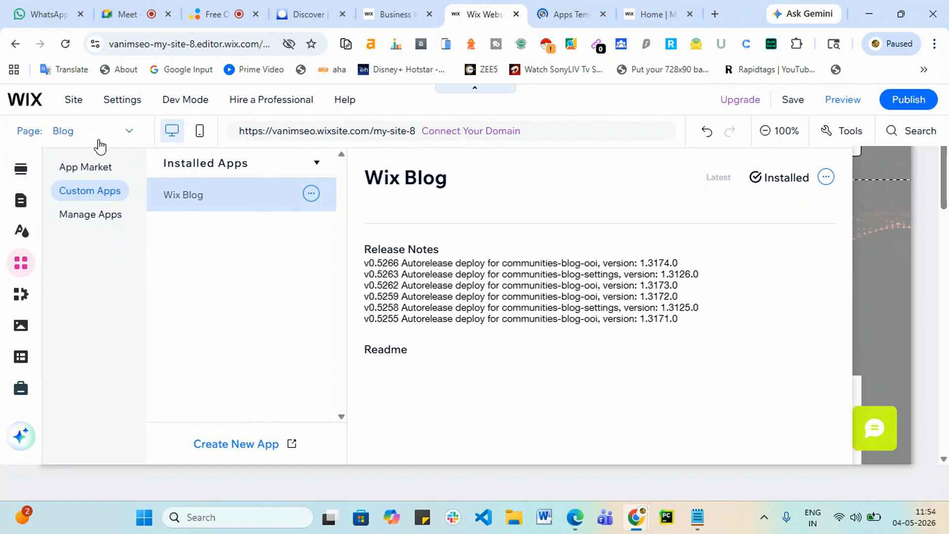
View the site's page list, look through the Wix Blocks app templates, and return to the site editor
click(126, 132)
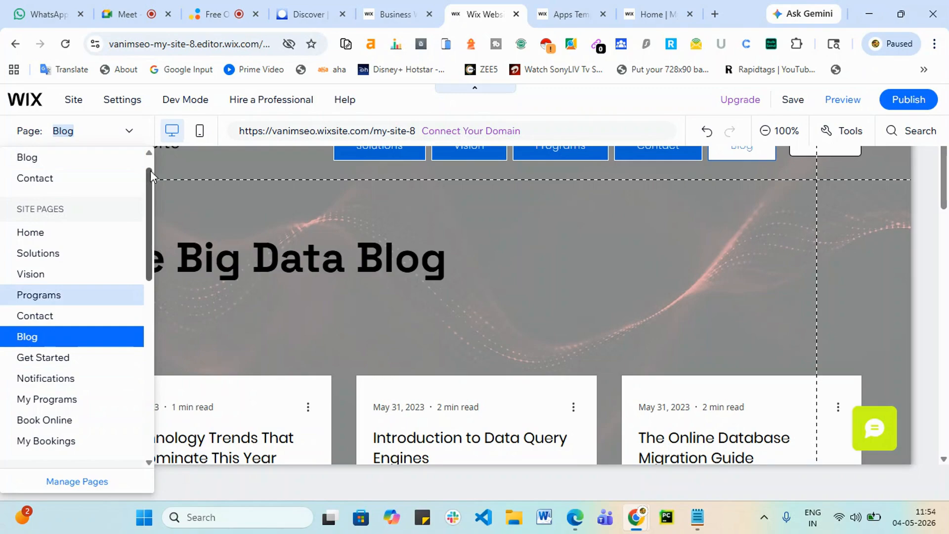
click(224, 207)
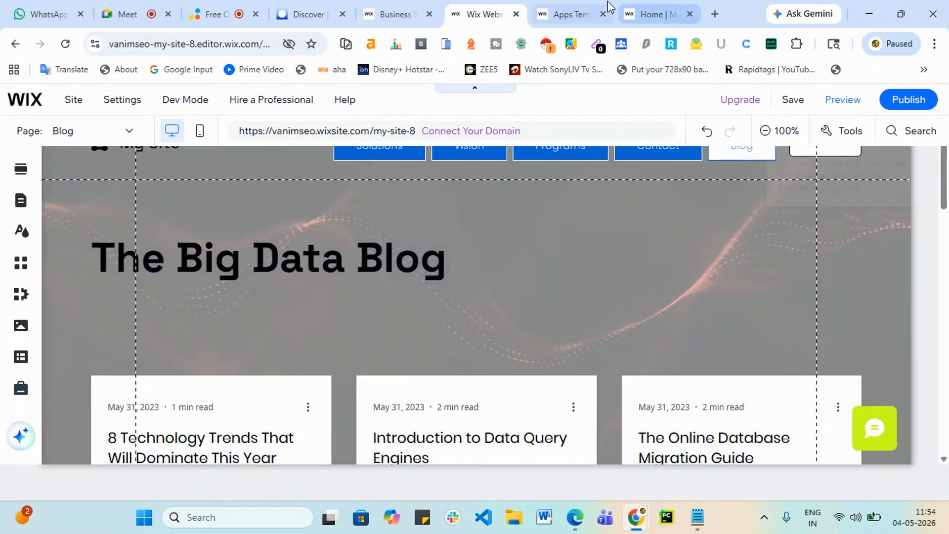
click(571, 16)
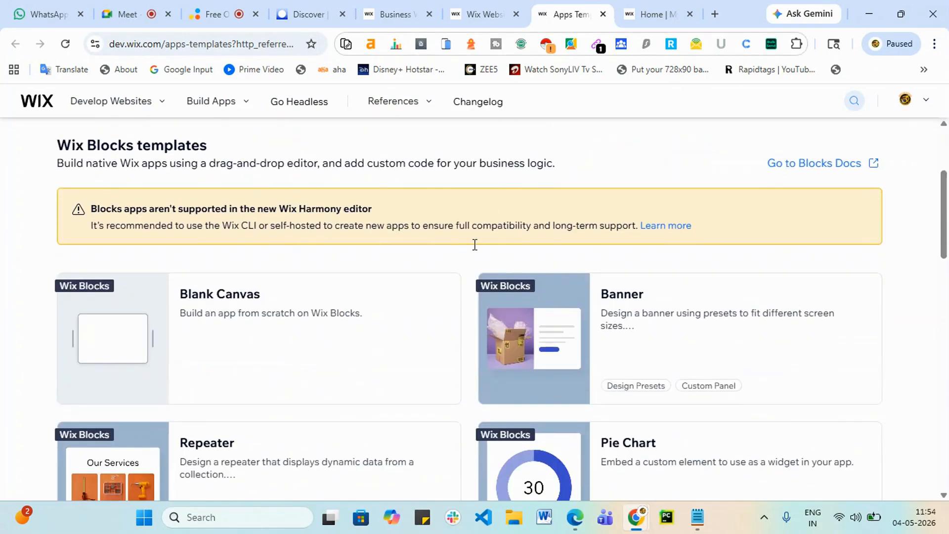
scroll(649, 377, down, 4)
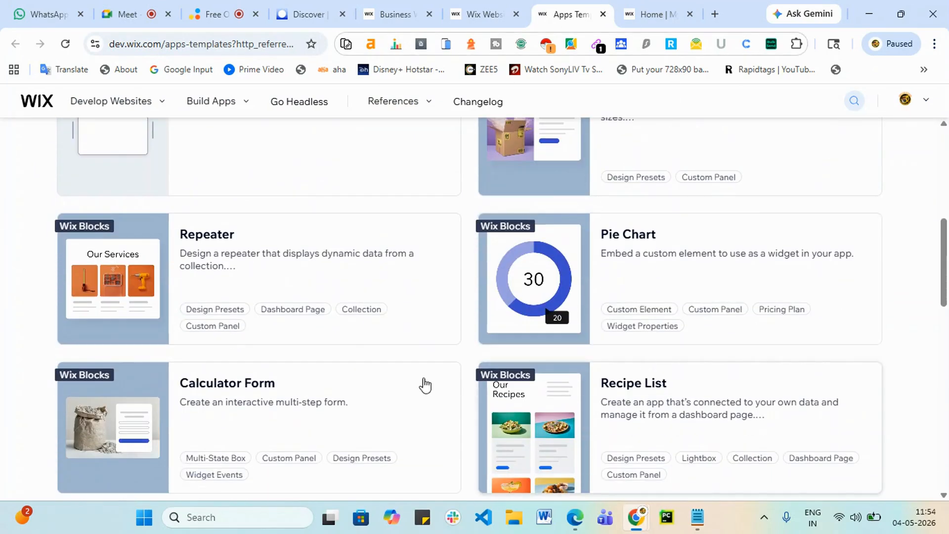
click(479, 12)
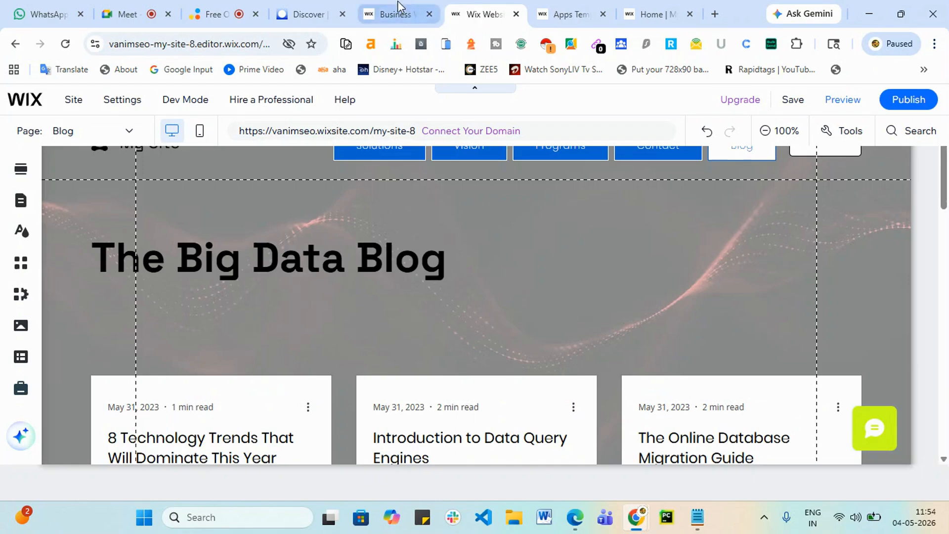
Switch to the Business Website Templates page and look over its template search, filters and first templates
click(386, 12)
scroll(213, 308, up, 8)
scroll(214, 308, up, 6)
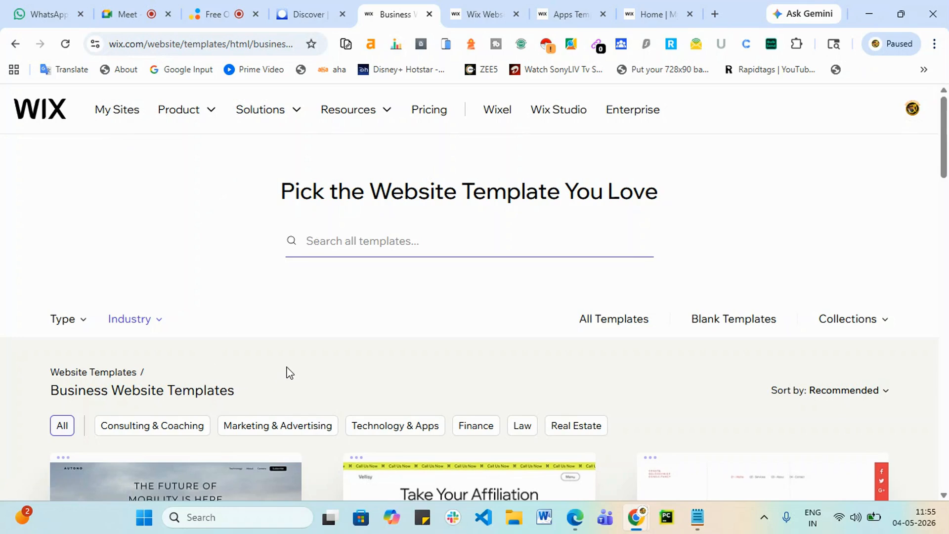
scroll(290, 373, down, 3)
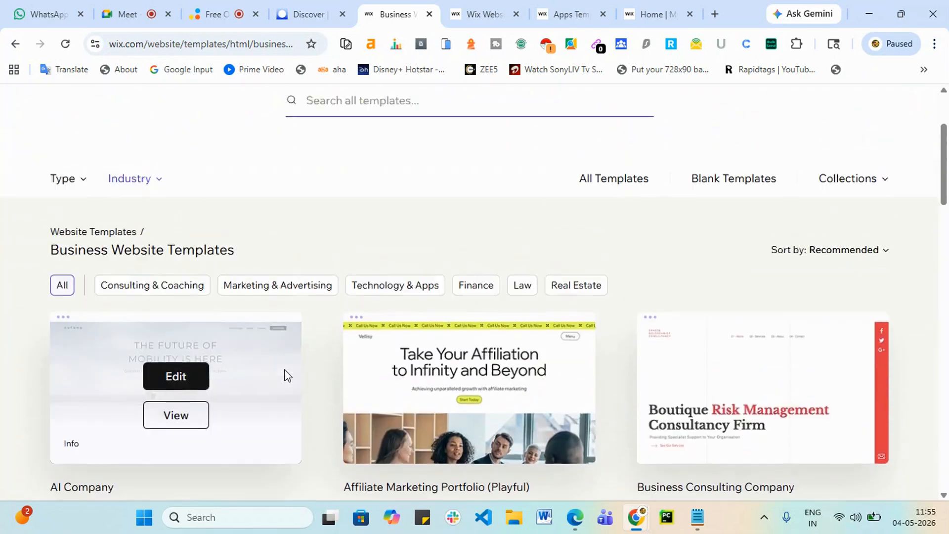
scroll(287, 376, up, 3)
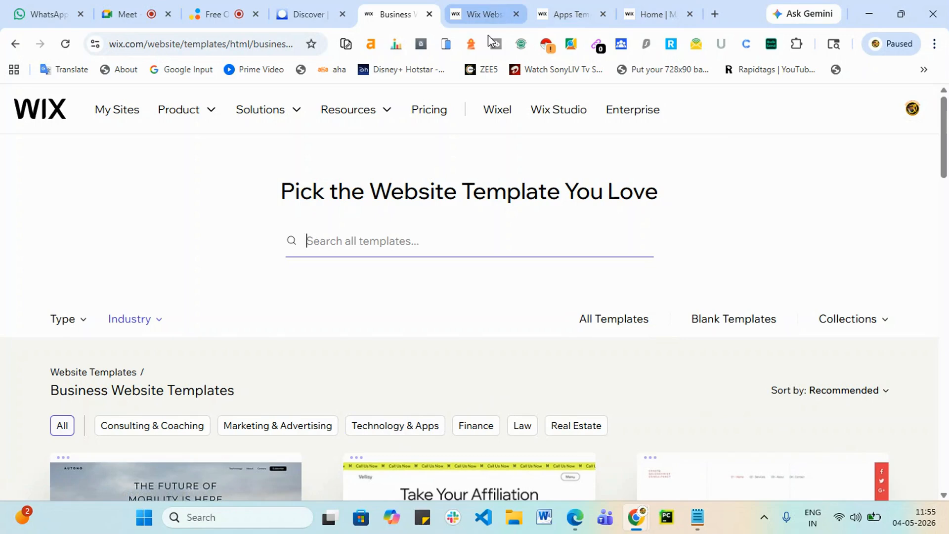
mouse_move(494, 16)
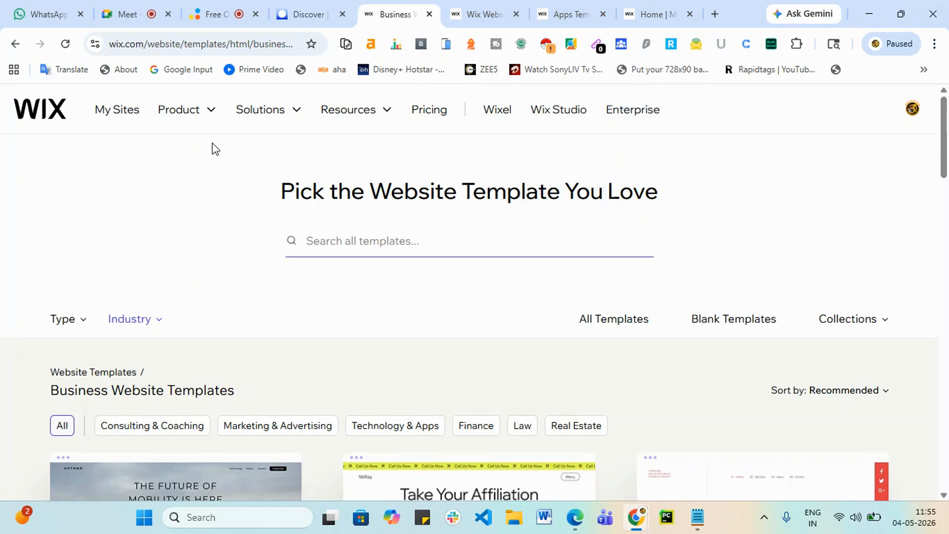
Go to My Sites and open the Digitalmarketingwork site's dashboard from the list of all sites
click(137, 117)
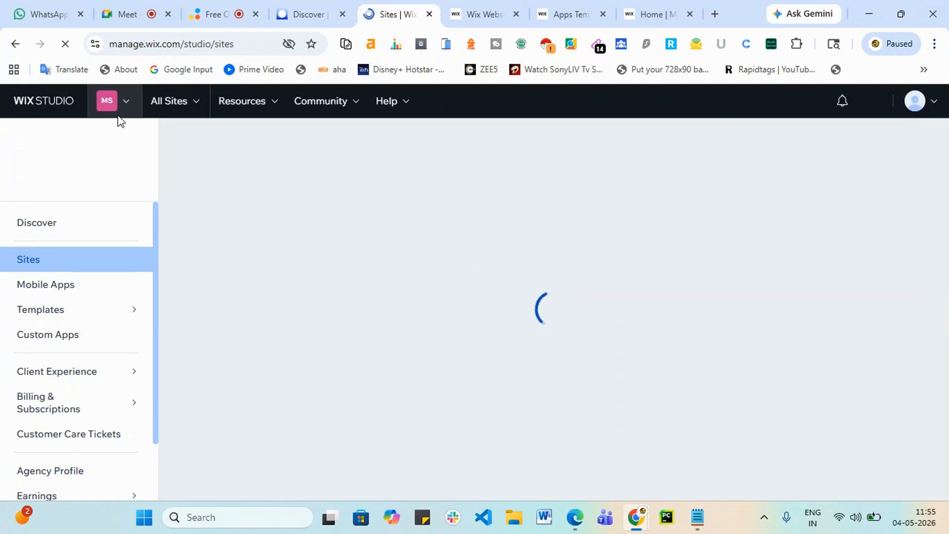
click(127, 107)
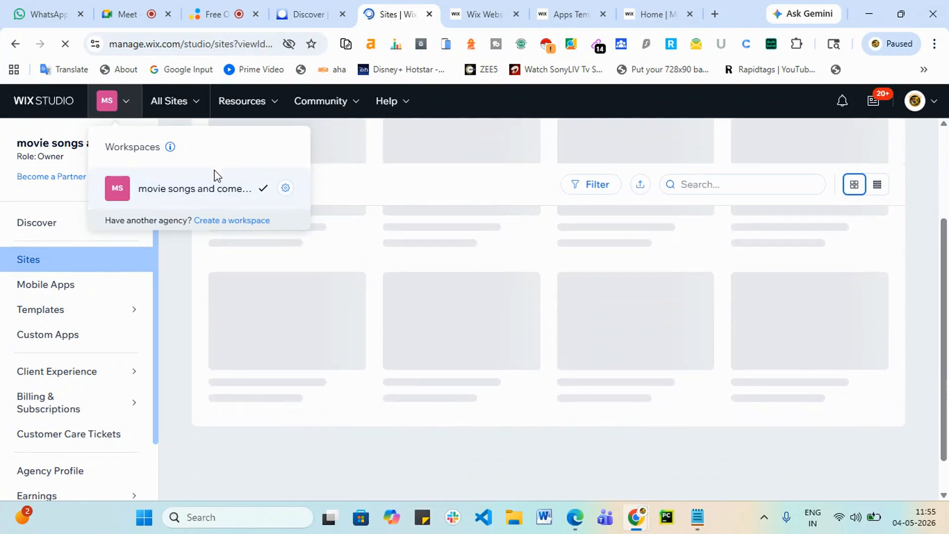
click(194, 106)
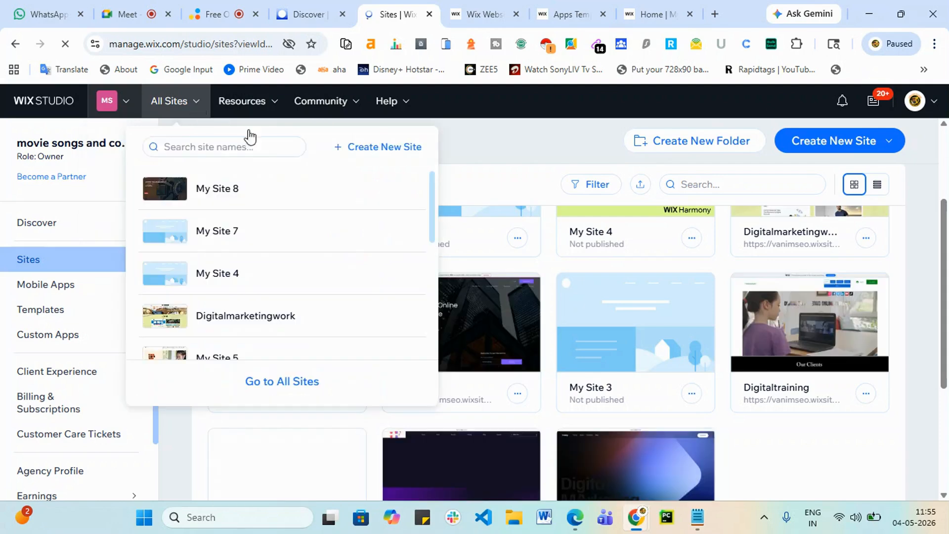
scroll(271, 315, down, 1)
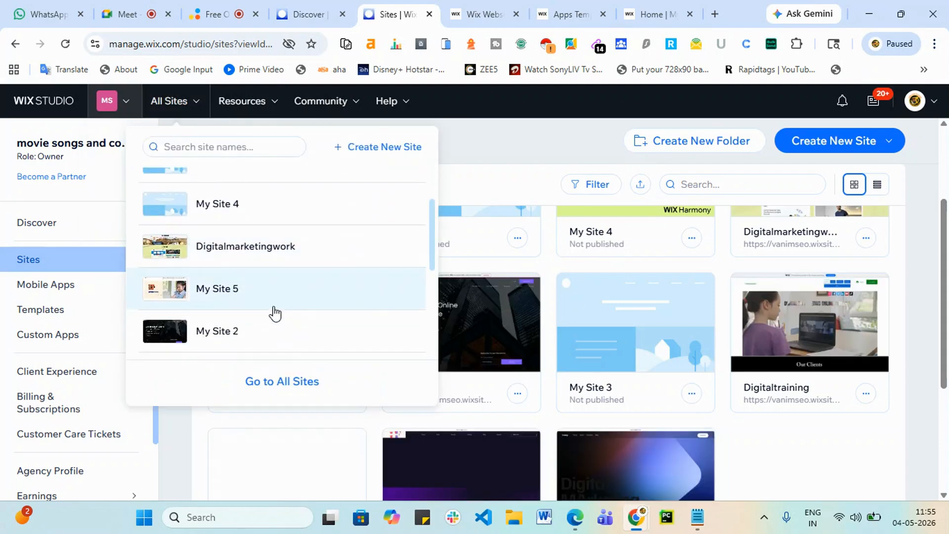
click(276, 255)
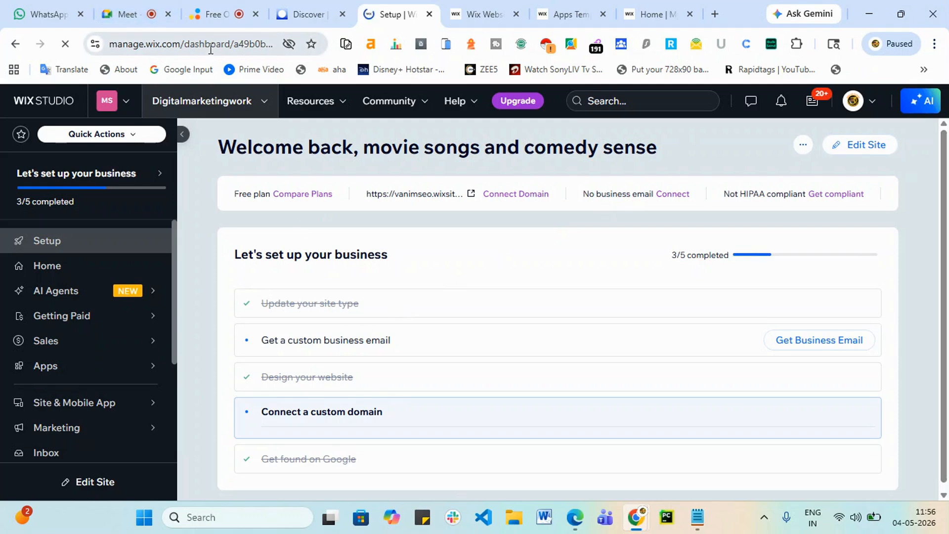
Review the Digitalmarketingwork dashboard's site switcher and editing options, and close the Aria assistant
click(263, 110)
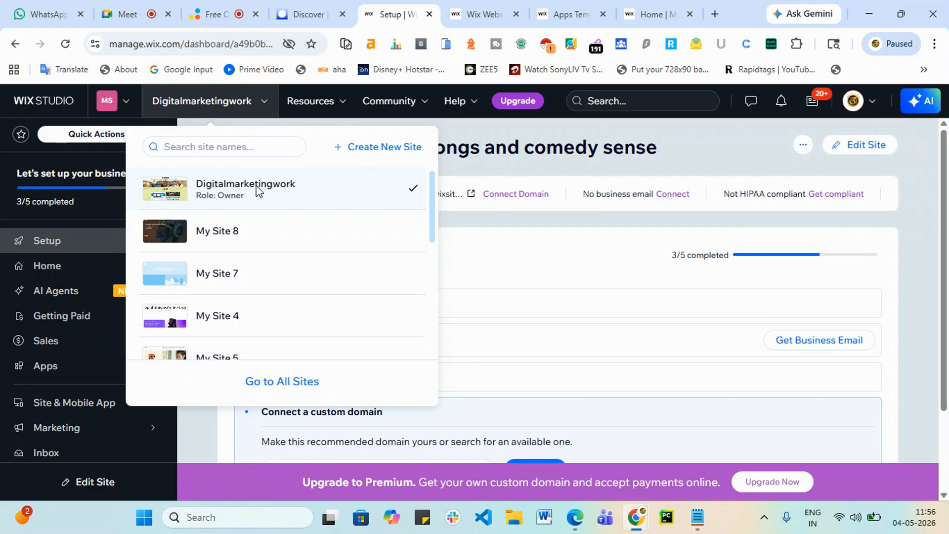
click(398, 215)
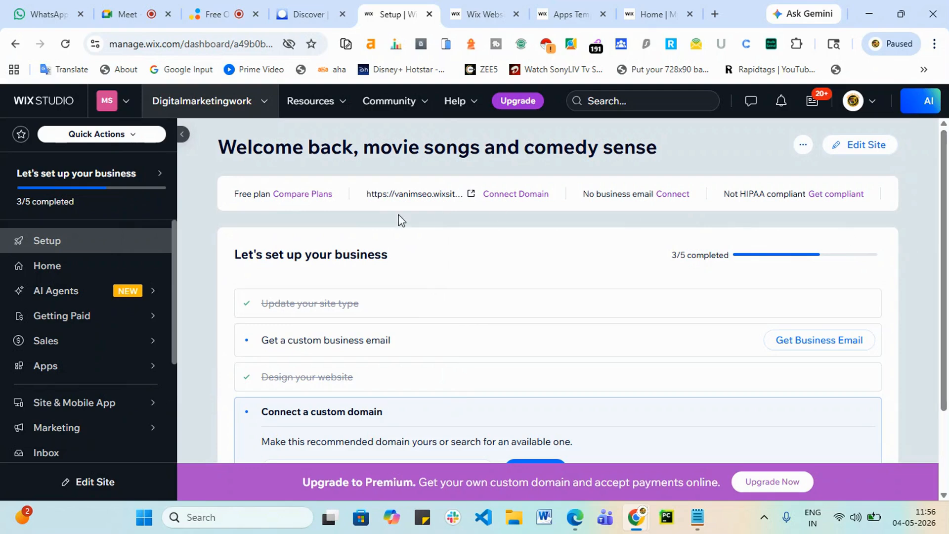
click(871, 145)
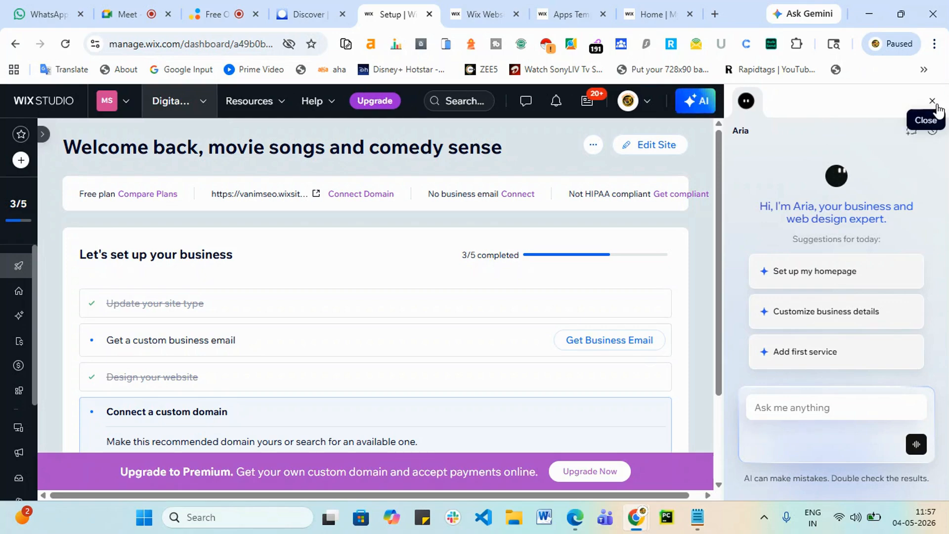
click(934, 102)
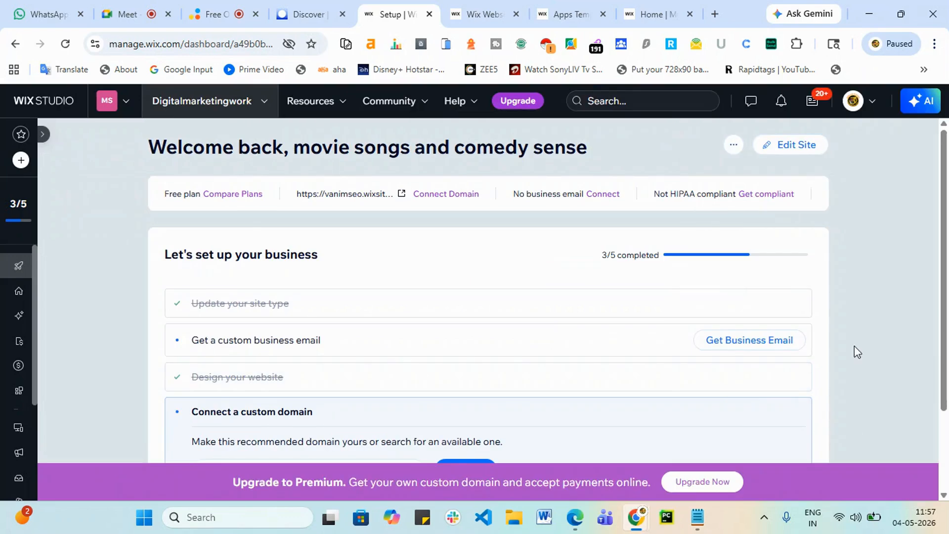
click(822, 146)
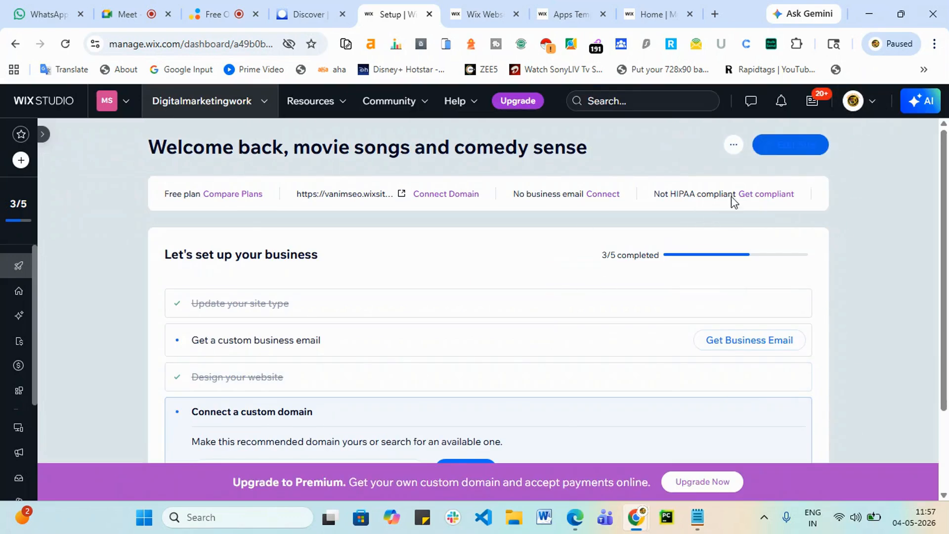
click(733, 147)
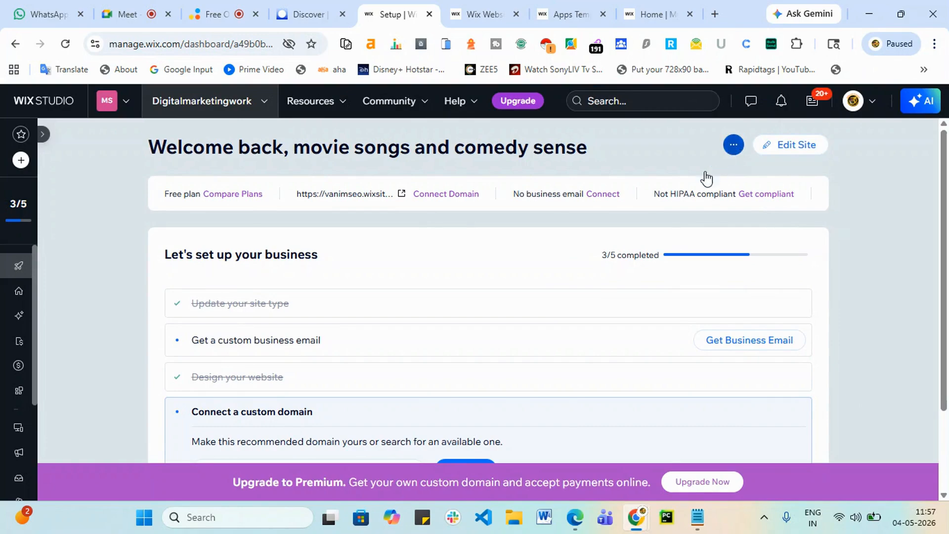
Open the published Digitalmarketingwork site and look through the home page's projects down to the About Me section
click(402, 195)
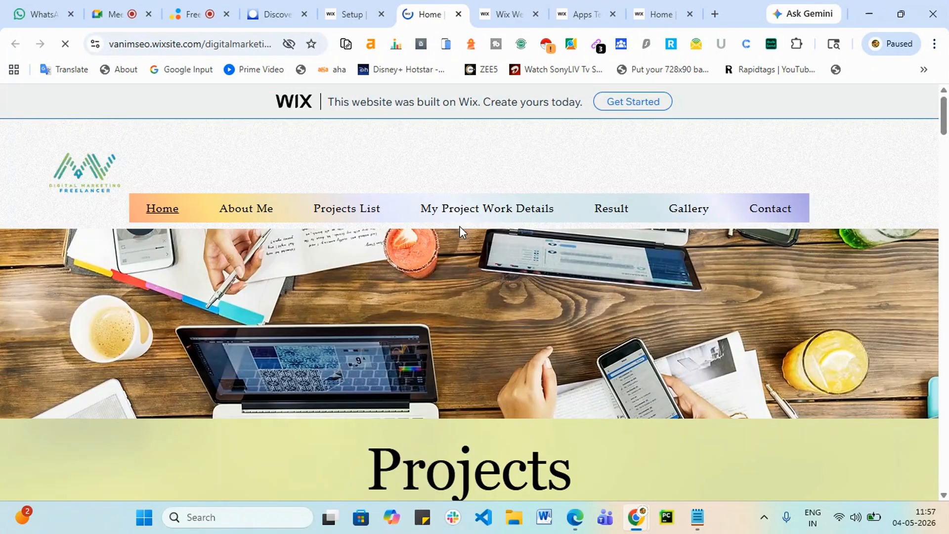
scroll(465, 237, down, 10)
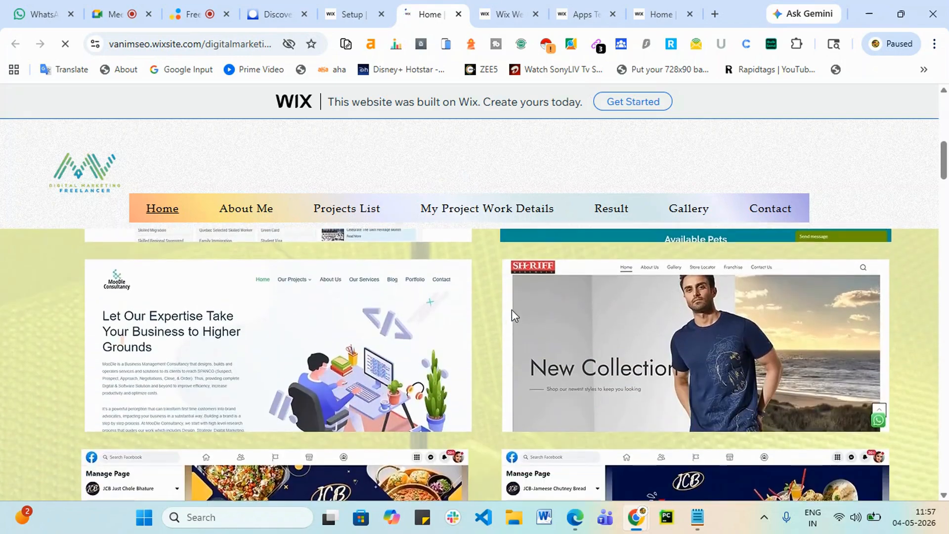
scroll(538, 358, down, 8)
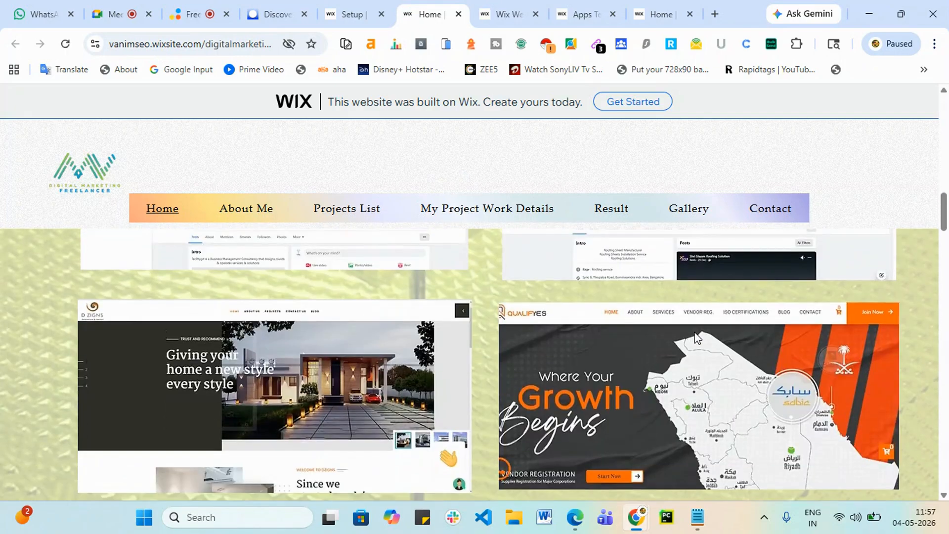
scroll(664, 359, down, 10)
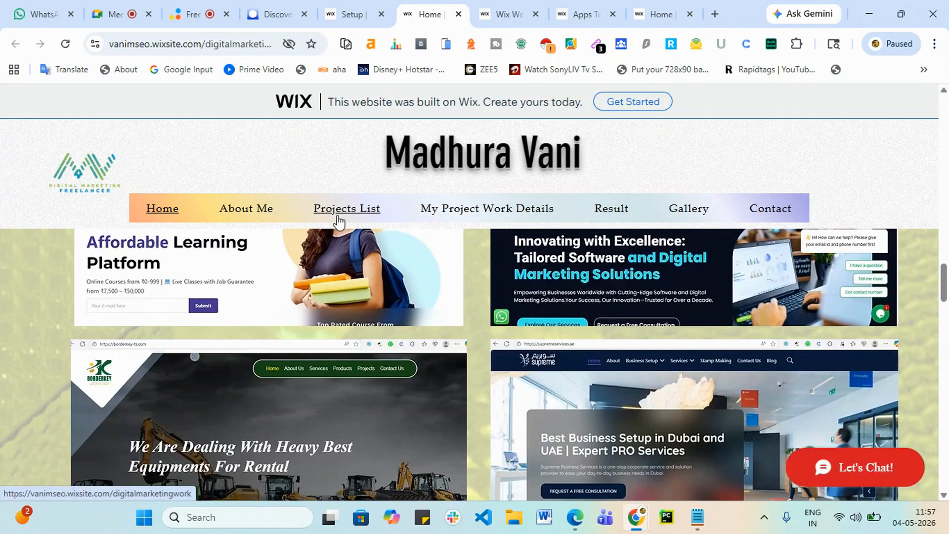
scroll(443, 255, down, 5)
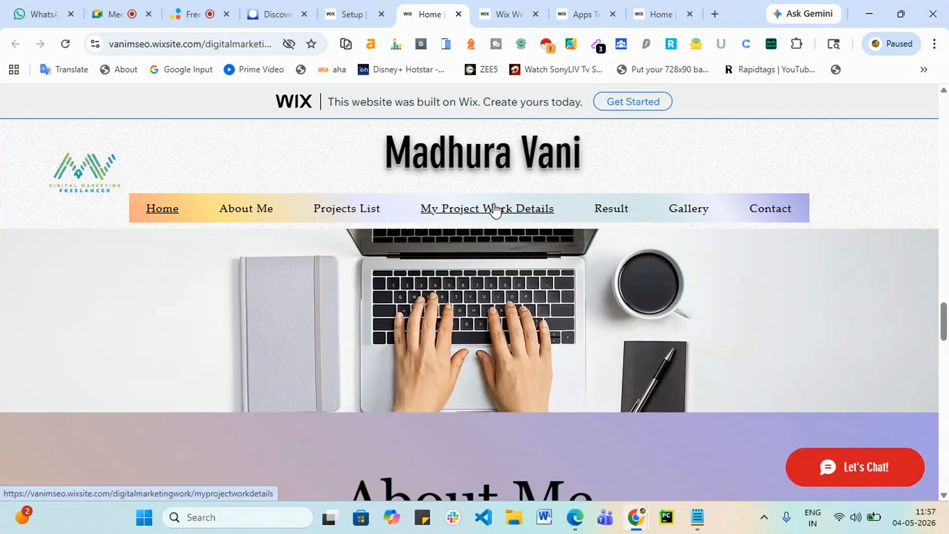
Open the My Project Work Details page and look through its project entries and role descriptions
click(496, 210)
scroll(535, 348, down, 1)
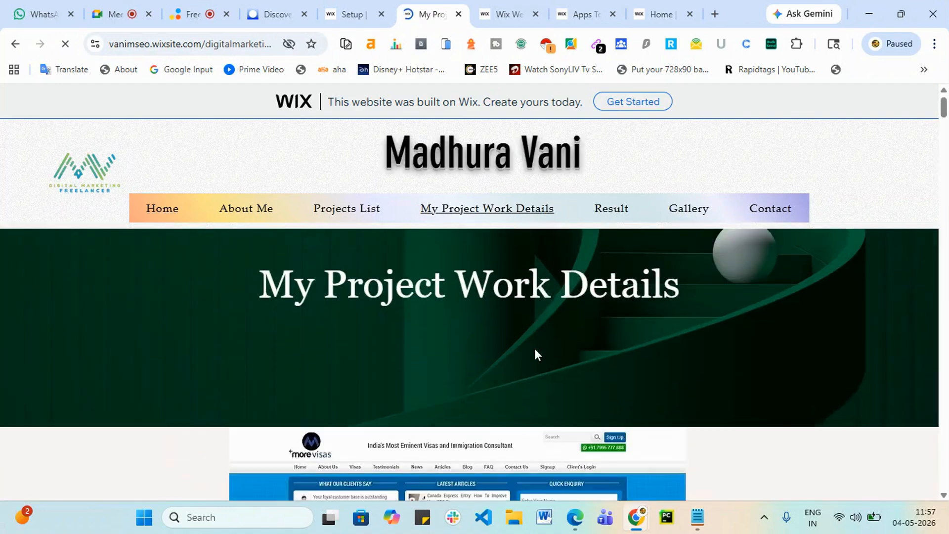
scroll(535, 349, down, 15)
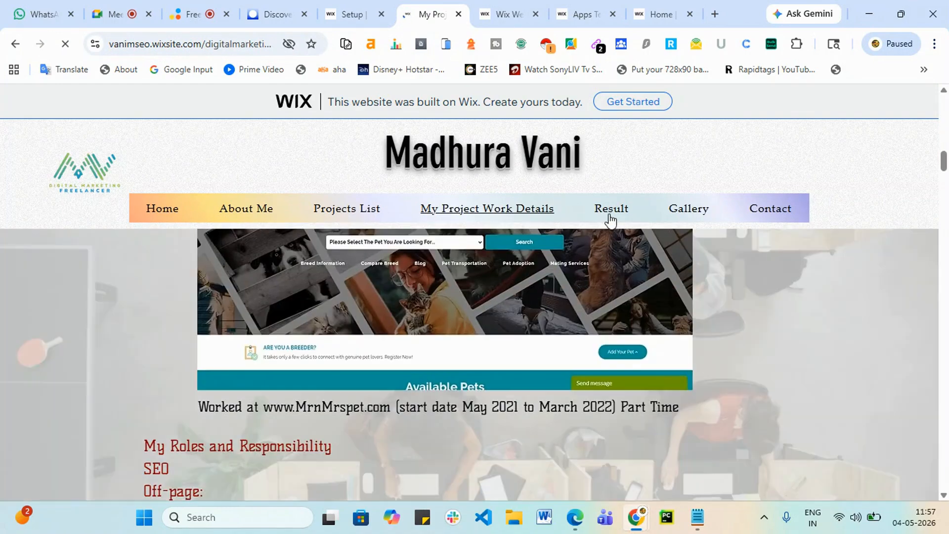
View the Result page, then open the Gallery page and look through its photos
click(612, 209)
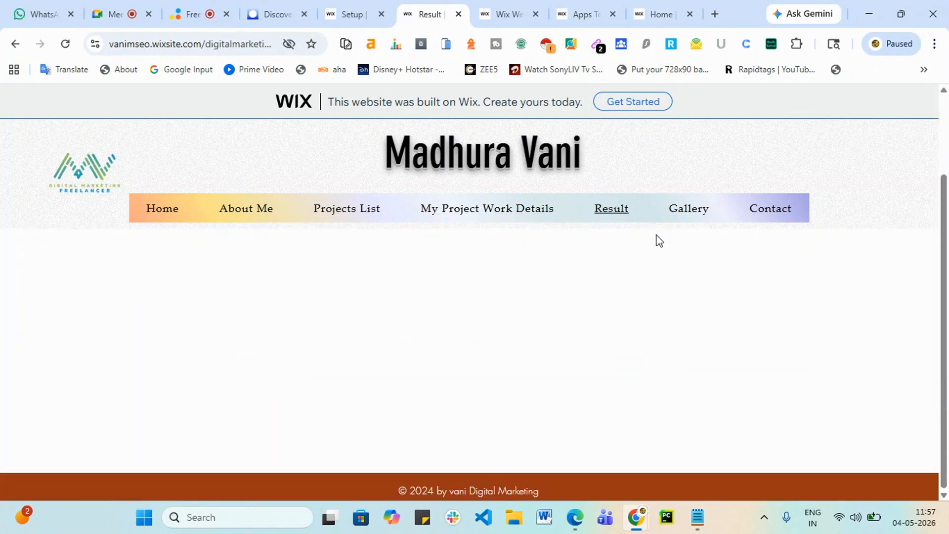
click(687, 215)
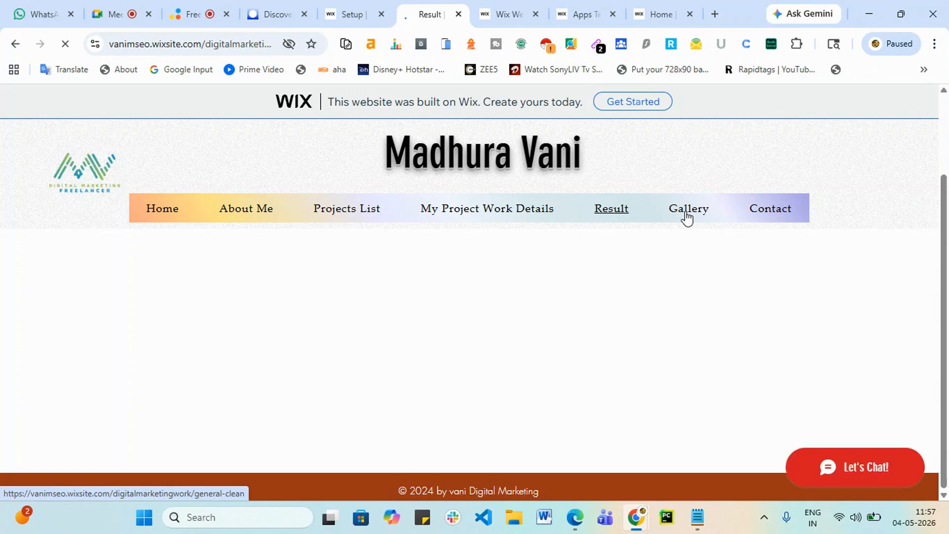
scroll(588, 390, down, 10)
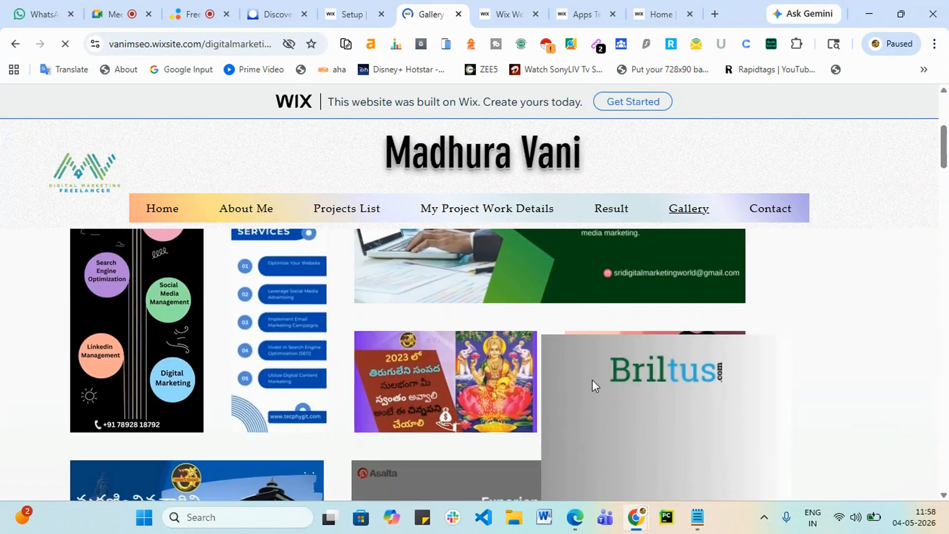
scroll(583, 403, up, 5)
scroll(583, 411, up, 5)
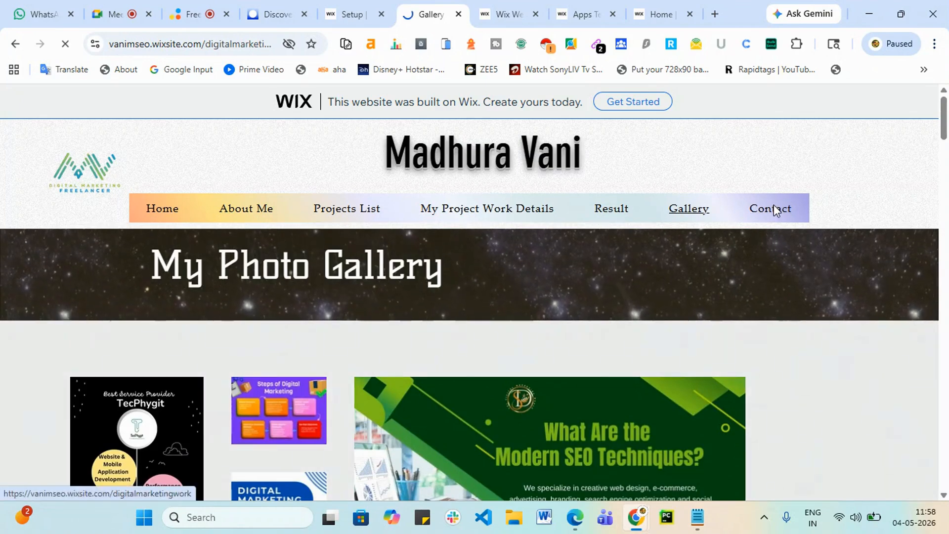
Go to the Contact section at the end of the home page and view its contact form
click(774, 208)
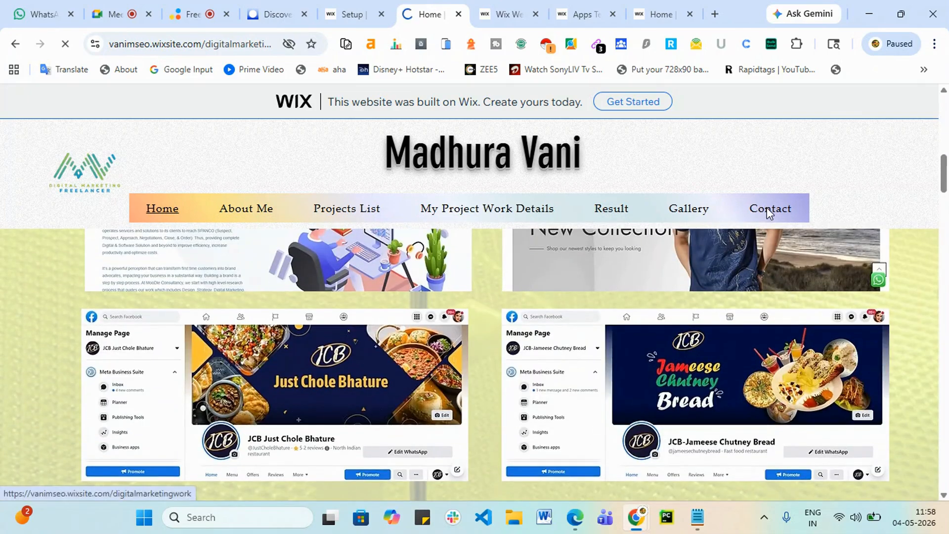
click(769, 210)
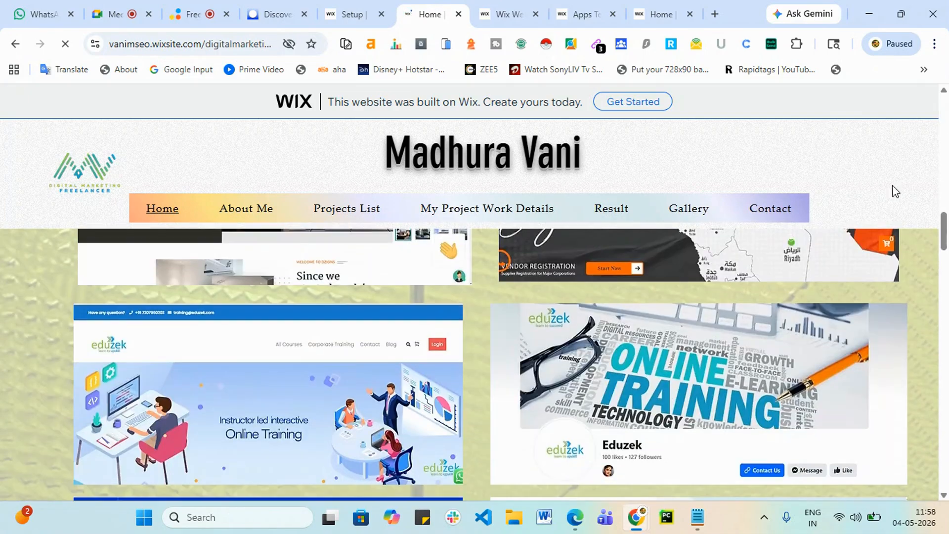
drag(943, 231, 943, 455)
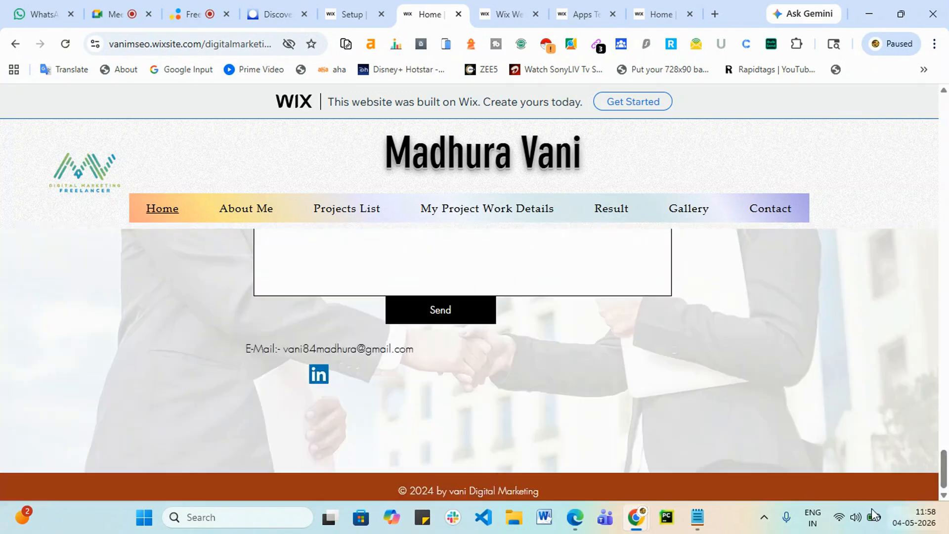
scroll(483, 402, up, 4)
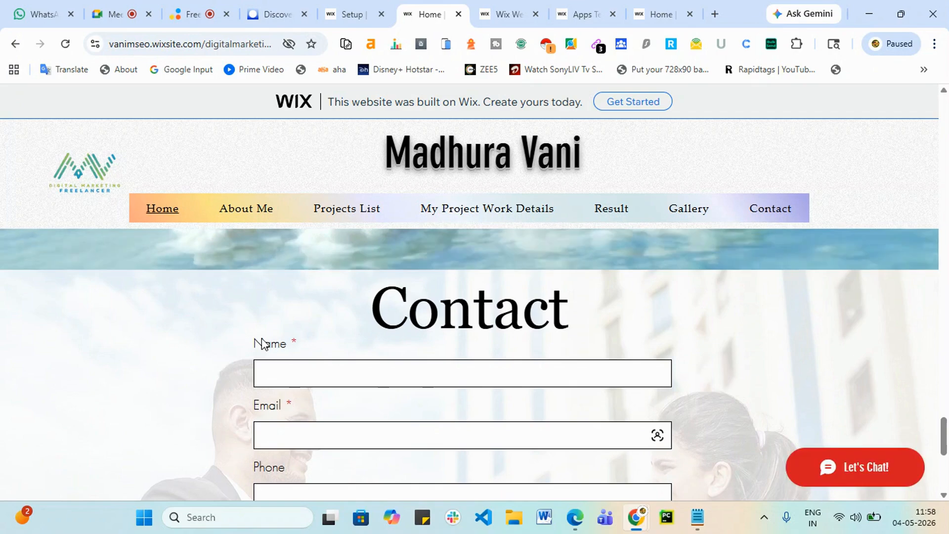
Look through the rest of the contact form down to the e-mail and LinkedIn details, and highlight the published site's web address
scroll(297, 341, down, 2)
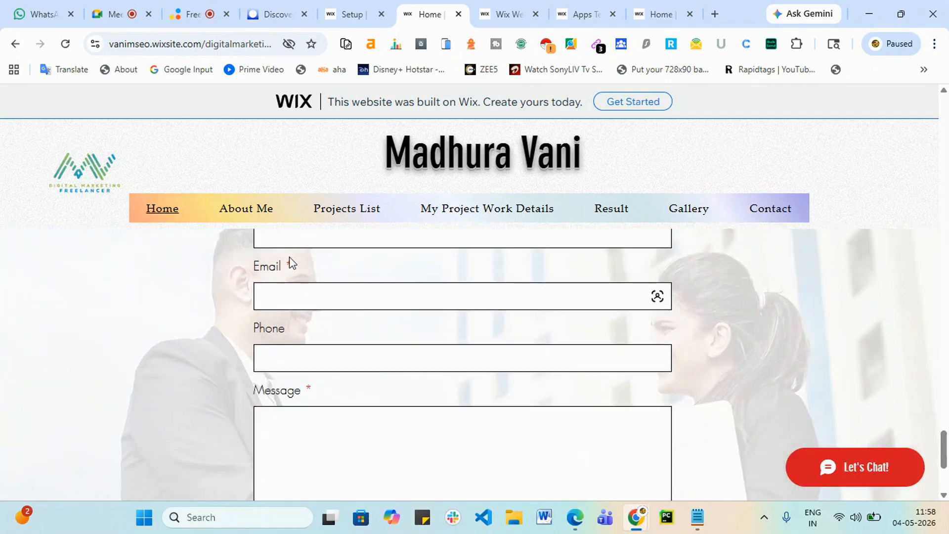
scroll(315, 345, down, 5)
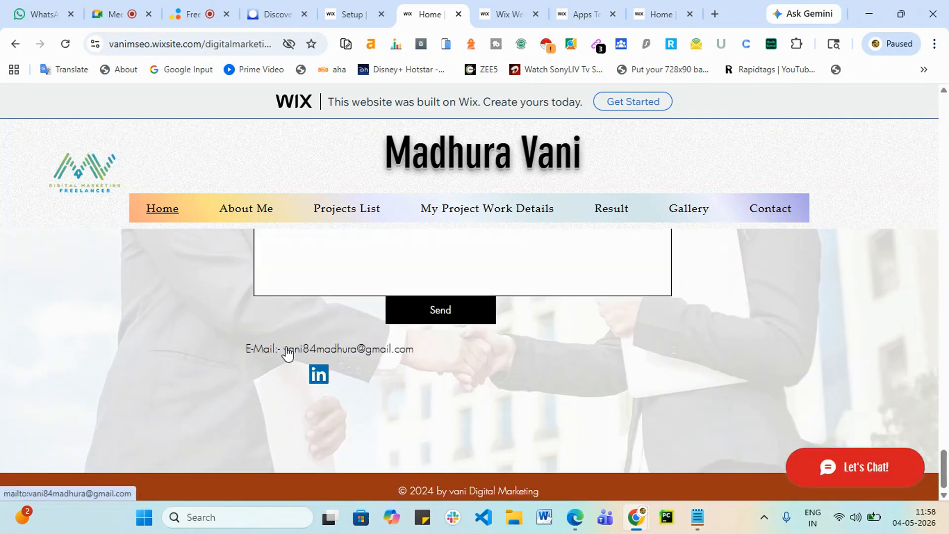
drag(286, 351, 512, 332)
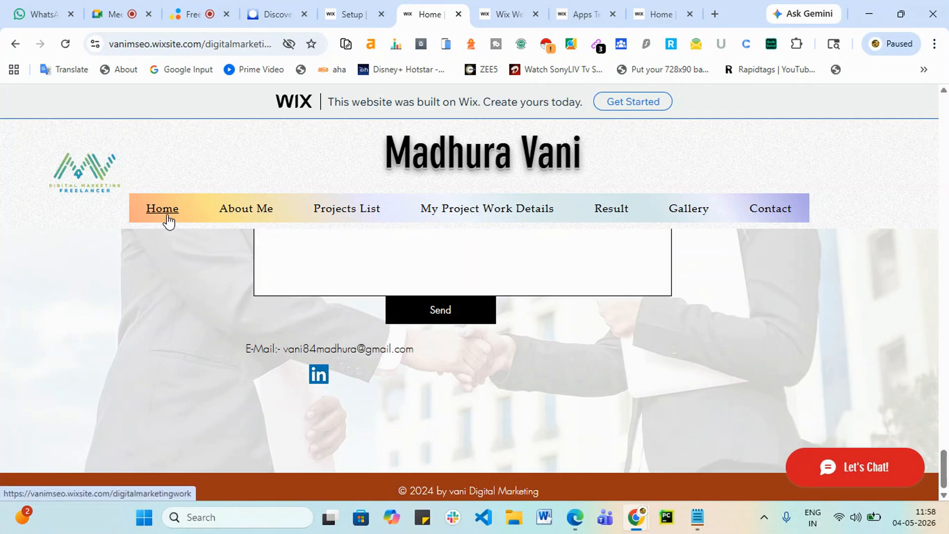
click(216, 43)
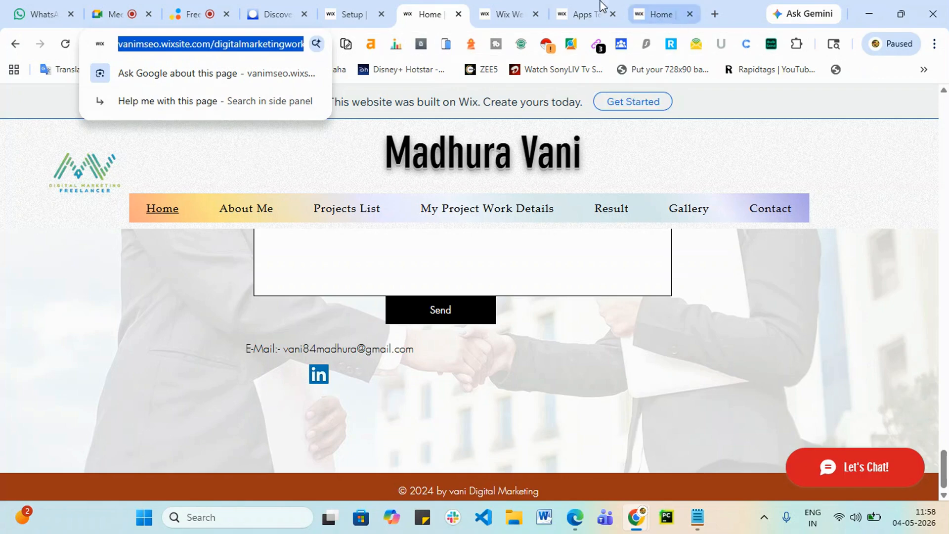
Close the site editor, Apps Templates, published My Site and Digitalmarketingwork pages, and switch to the online screen recorder
click(503, 9)
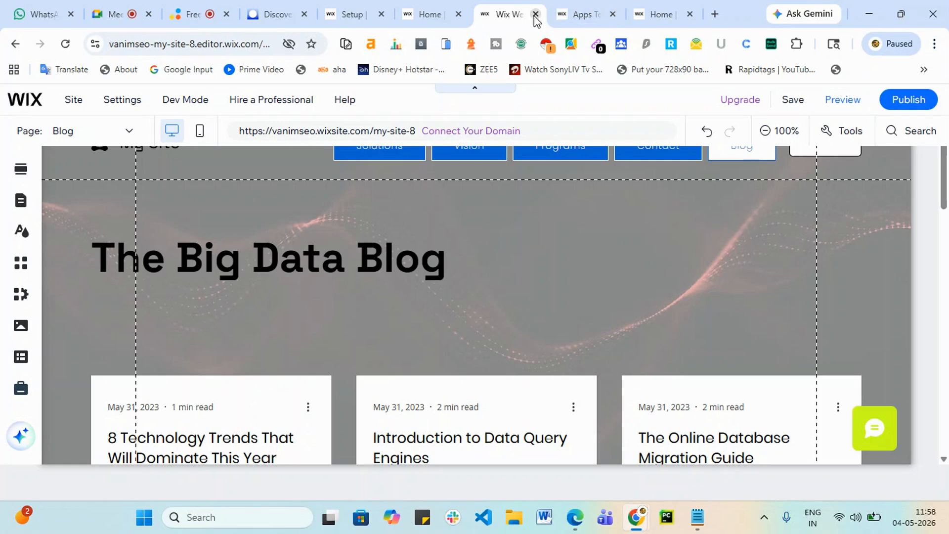
click(535, 14)
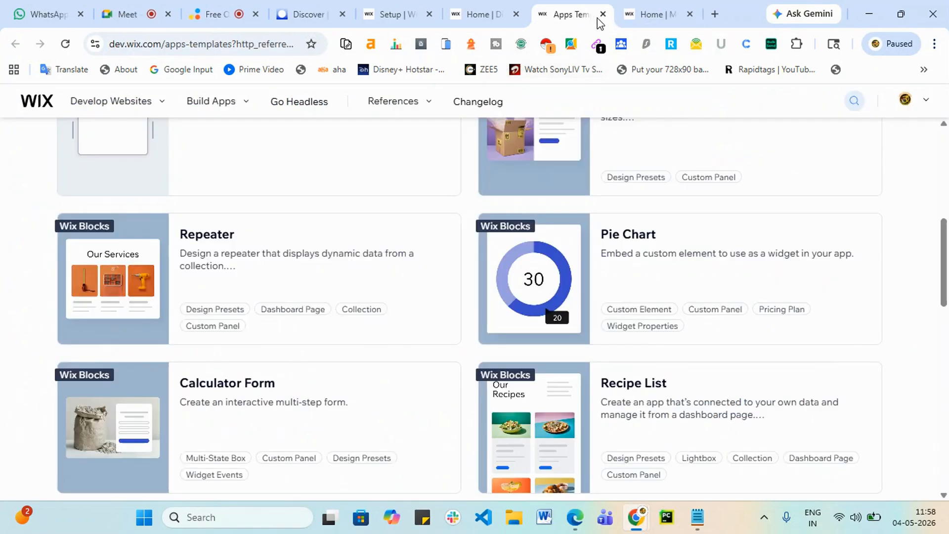
click(603, 15)
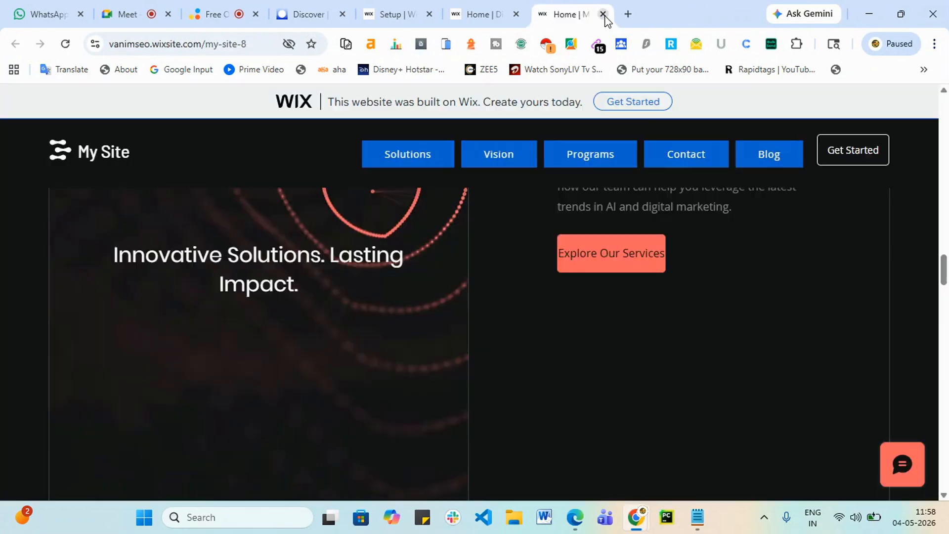
click(603, 14)
click(604, 15)
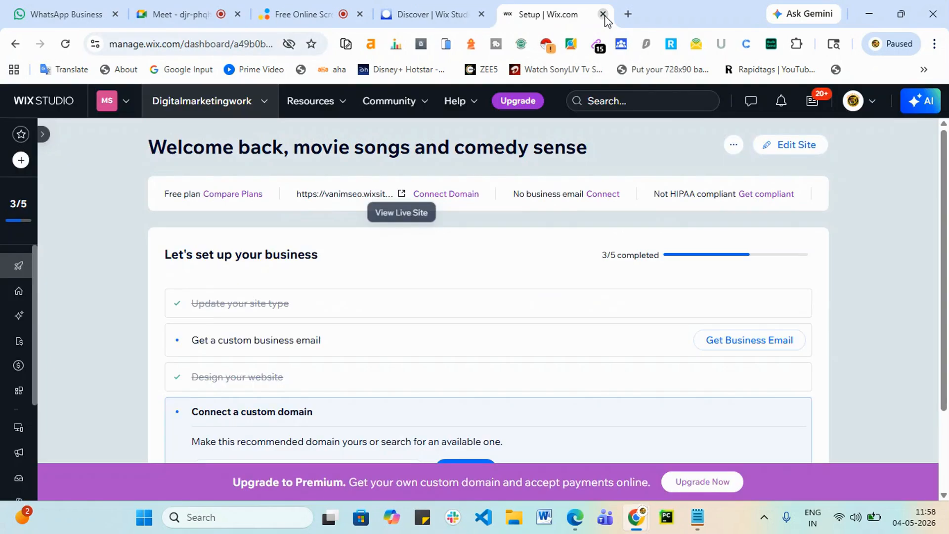
click(398, 6)
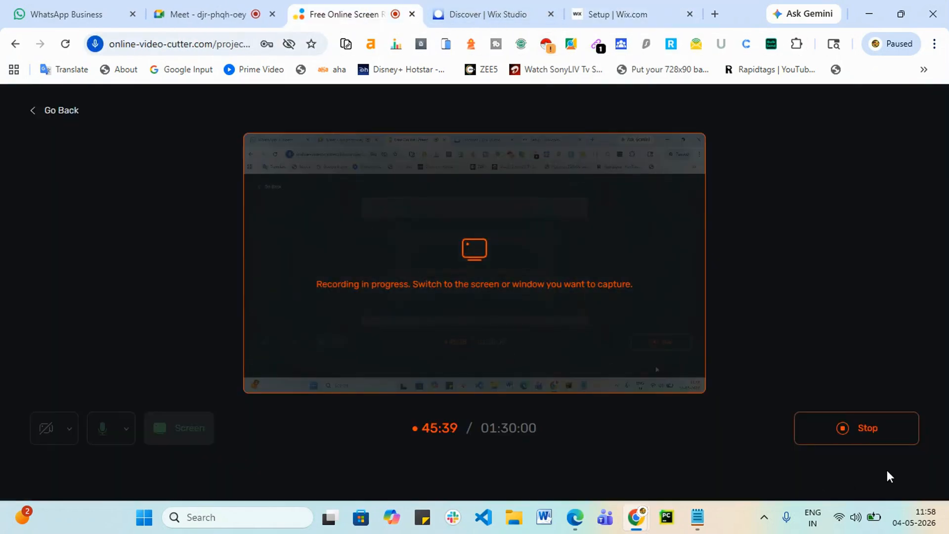